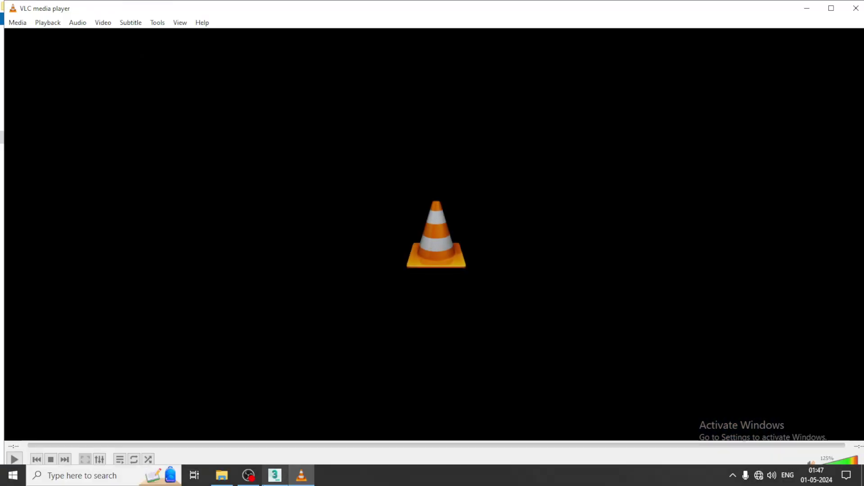
- Switch from the empty VLC player to the truck_5.max scene in 3ds Max
click(275, 475)
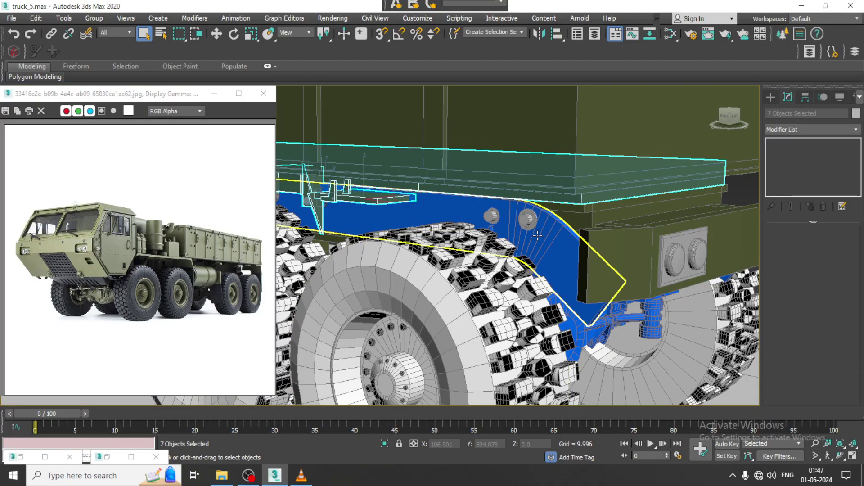
- Pan, orbit and zoom the viewport in close on the side of the truck's cab
scroll(521, 269, down, 5)
mouse_move(498, 367)
middle_down()
mouse_move(502, 240)
mouse_move(511, 236)
middle_up()
scroll(511, 237, up, 4)
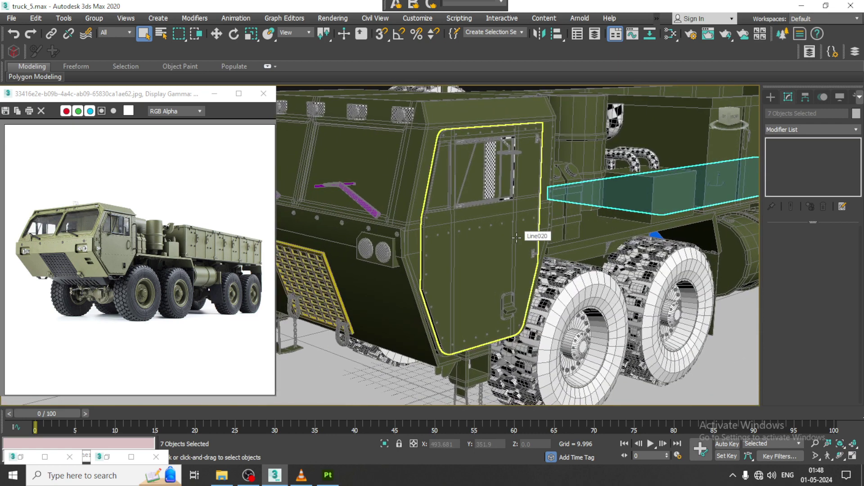
scroll(517, 237, down, 5)
scroll(531, 232, down, 3)
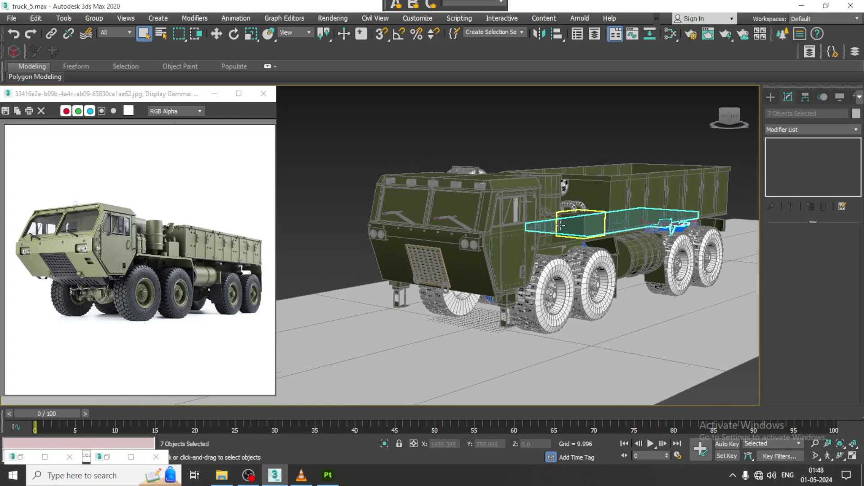
scroll(545, 228, up, 2)
scroll(533, 232, up, 3)
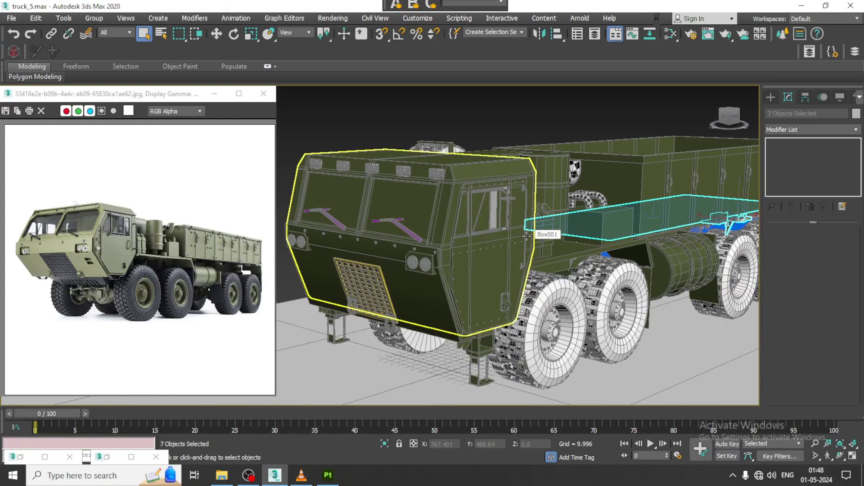
scroll(527, 236, up, 1)
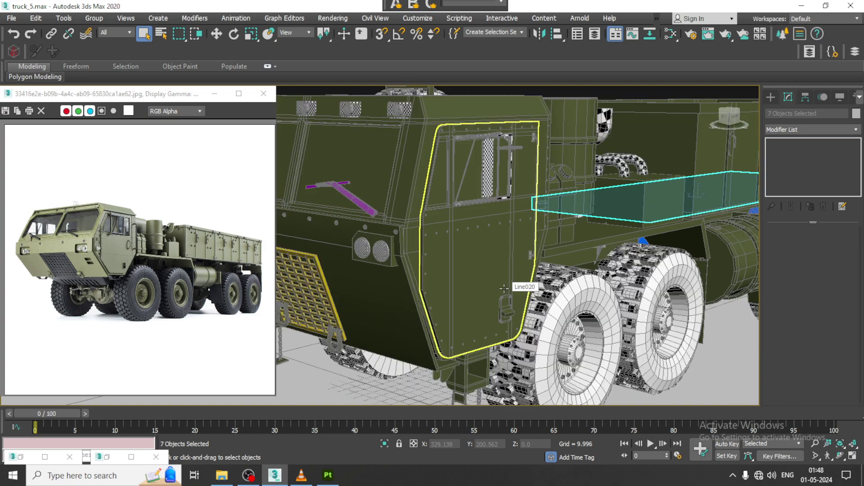
scroll(525, 285, down, 4)
scroll(523, 286, up, 2)
alt+middle_drag(592, 295, 563, 288)
scroll(563, 288, up, 4)
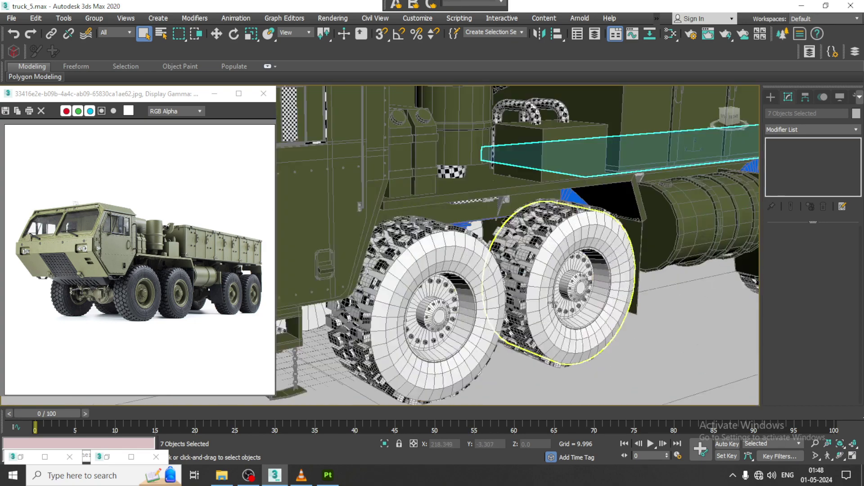
scroll(563, 288, up, 1)
scroll(489, 247, down, 4)
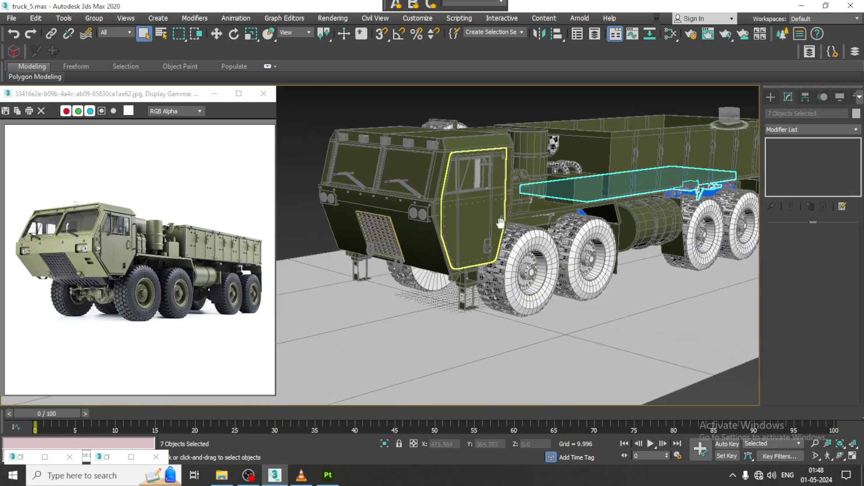
scroll(491, 239, up, 3)
scroll(491, 239, up, 2)
scroll(512, 225, up, 2)
- Select the small cab-side mirror together with its mounting pole
click(512, 225)
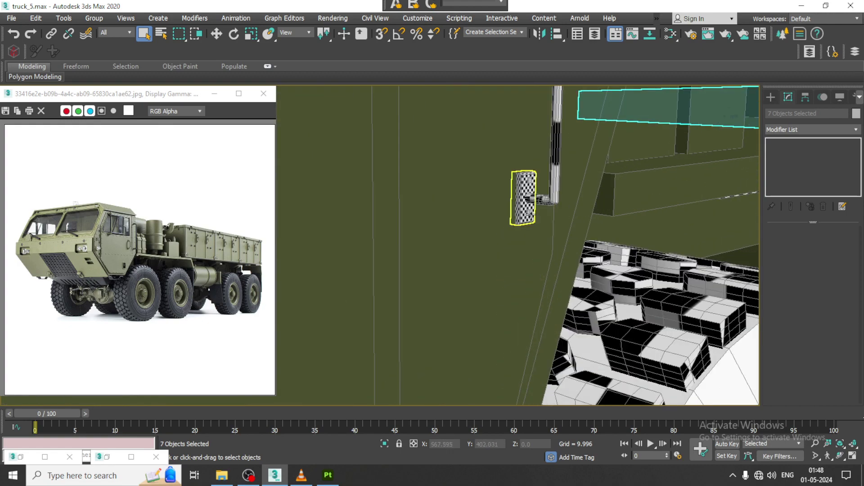
scroll(554, 223, up, 3)
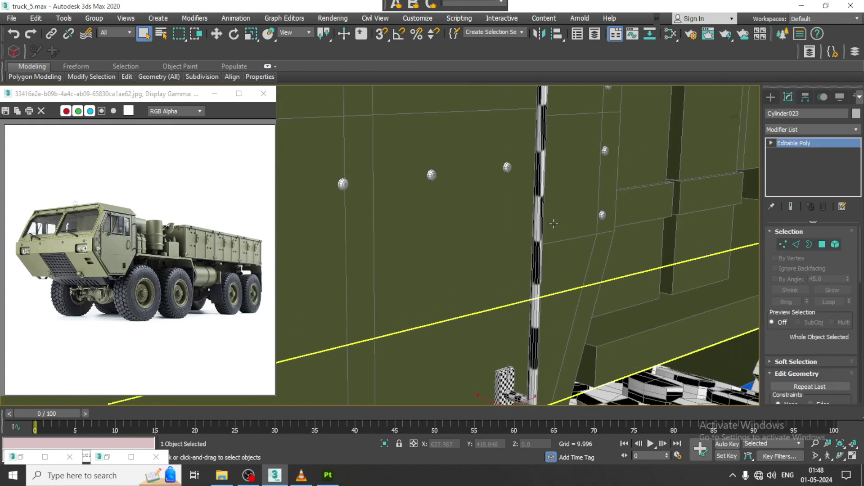
ctrl+click(537, 199)
mouse_move(536, 199)
middle_down()
mouse_move(576, 207)
mouse_move(589, 197)
middle_up()
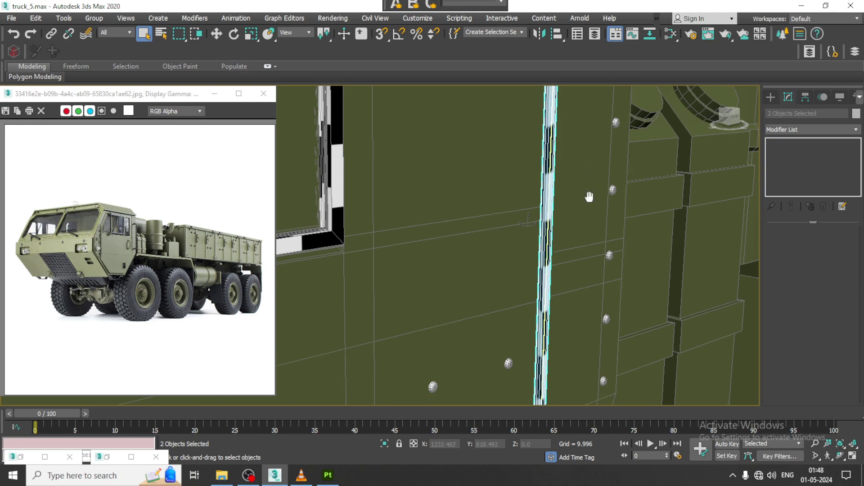
scroll(589, 197, down, 2)
scroll(554, 243, down, 3)
scroll(520, 283, up, 3)
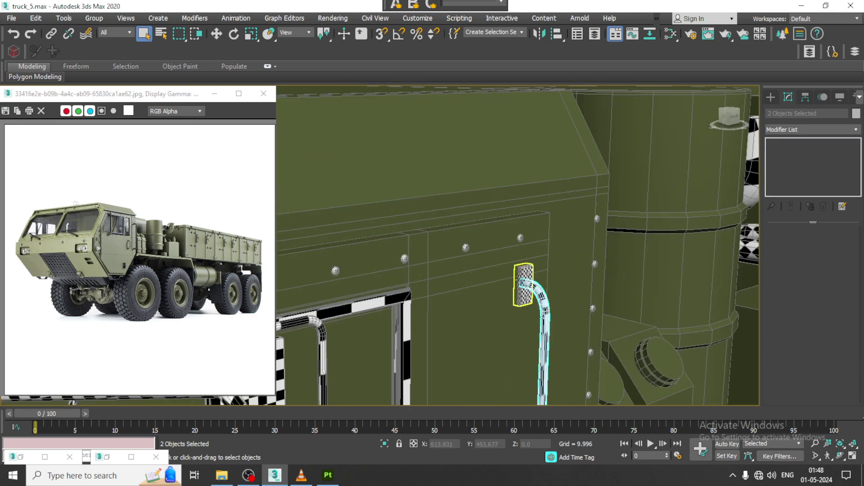
- Add the small box and assign the existing Slate material to mirror, pole and box
ctrl+click(549, 275)
key(m)
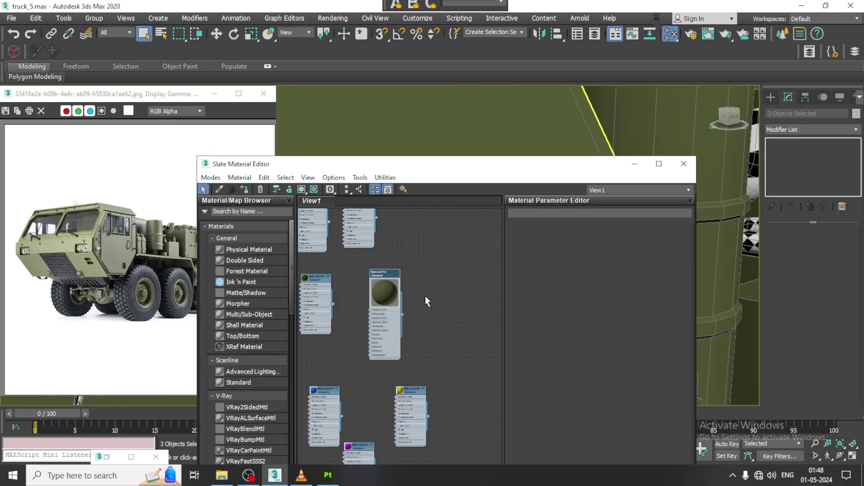
click(243, 190)
click(634, 163)
- Select the tall checkered panel, rail, looping rail pipe, outer frame rail and round base
scroll(574, 252, down, 3)
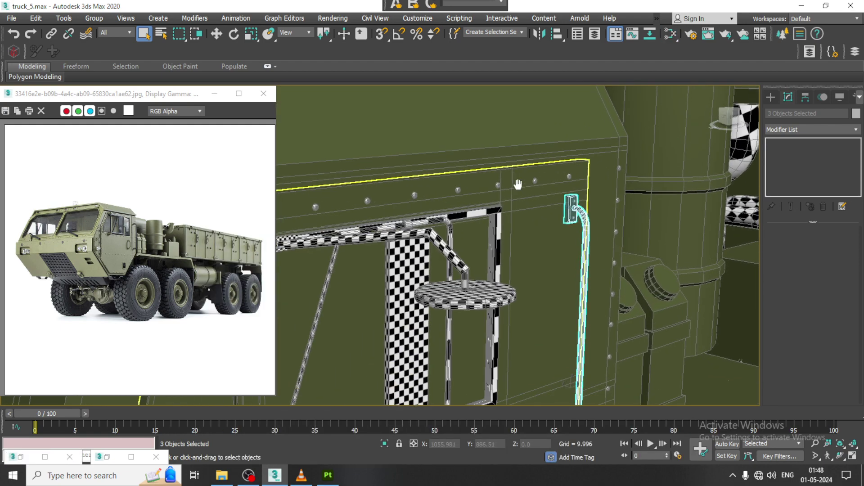
alt+middle_drag(574, 252, 541, 198)
scroll(541, 198, up, 3)
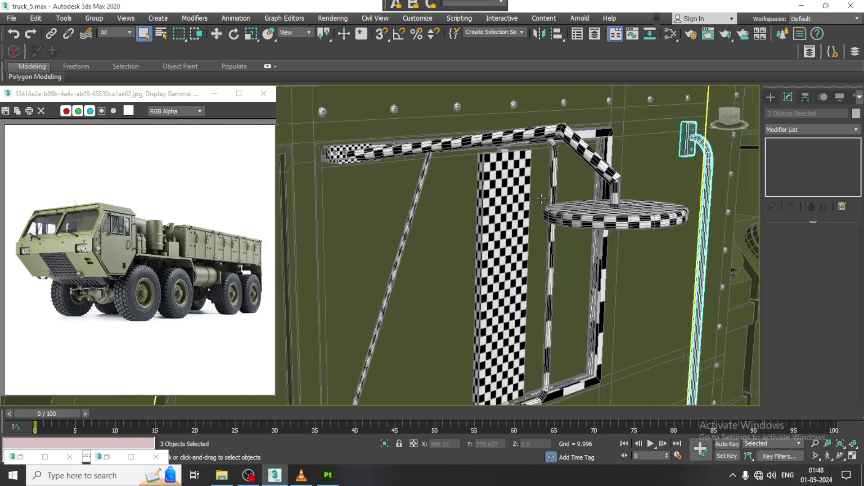
click(516, 192)
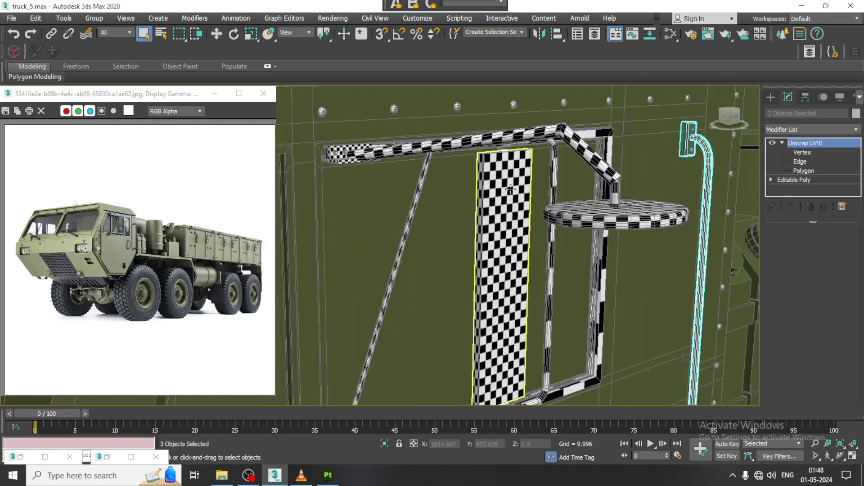
alt+middle_drag(431, 150, 434, 234)
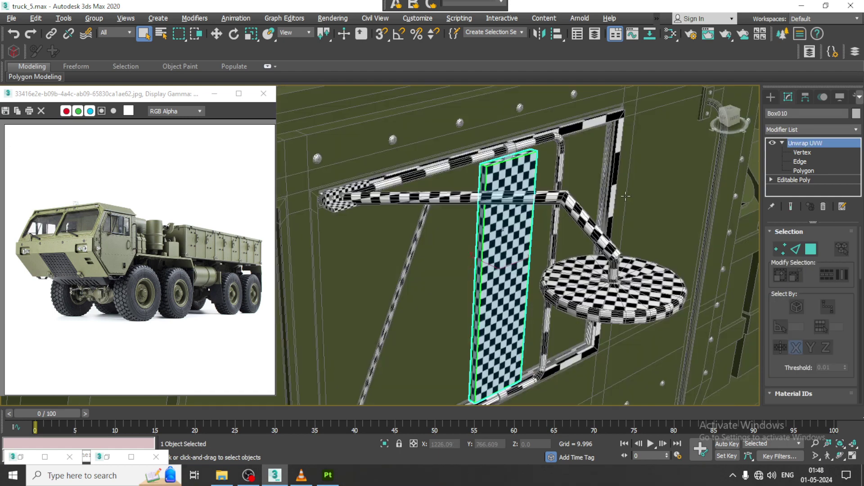
ctrl+click(433, 260)
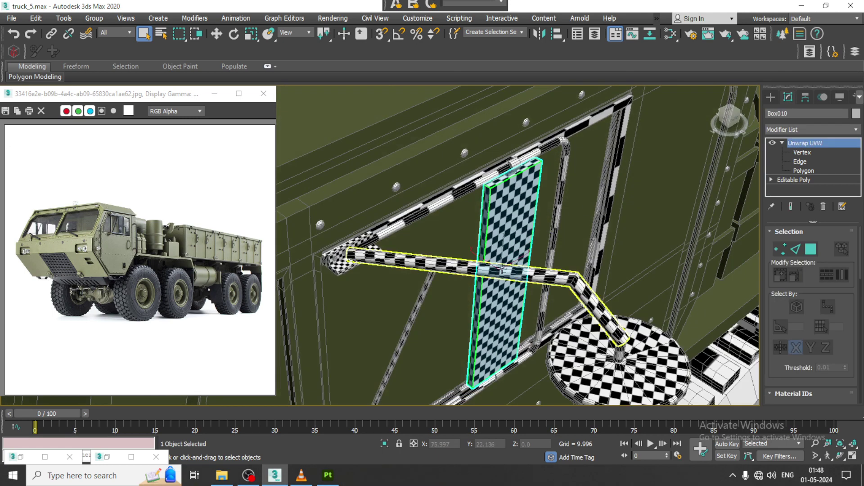
ctrl+click(446, 203)
ctrl+click(601, 117)
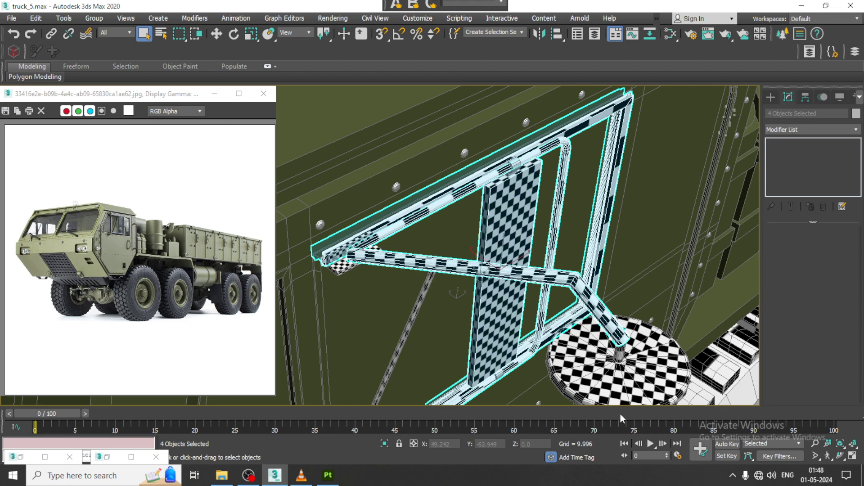
ctrl+click(623, 350)
- Add the diagonal bar and top-left rack piece, making seven selected pieces
middle_drag(514, 298, 550, 269)
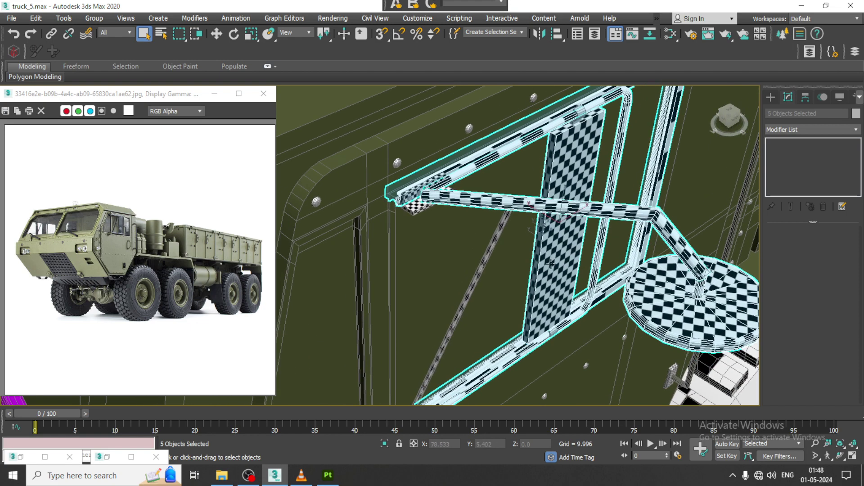
scroll(120, 216, up, 5)
scroll(132, 215, down, 5)
scroll(560, 254, up, 4)
ctrl+click(471, 221)
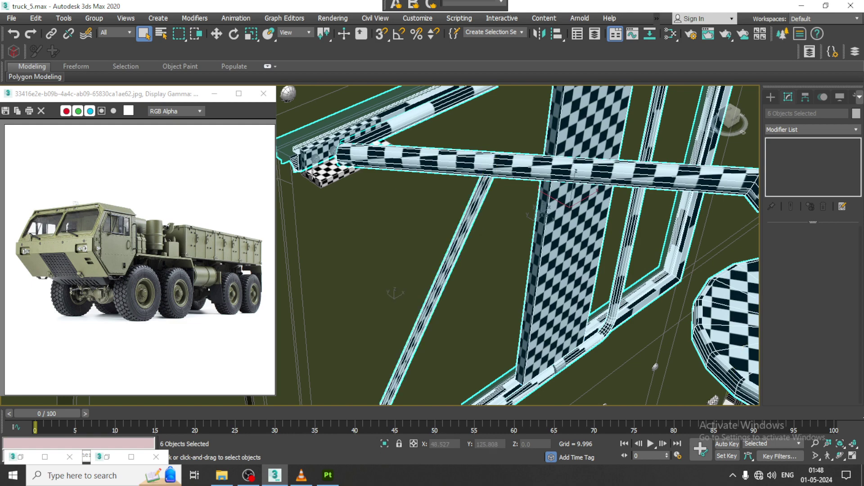
ctrl+click(313, 174)
scroll(324, 160, up, 3)
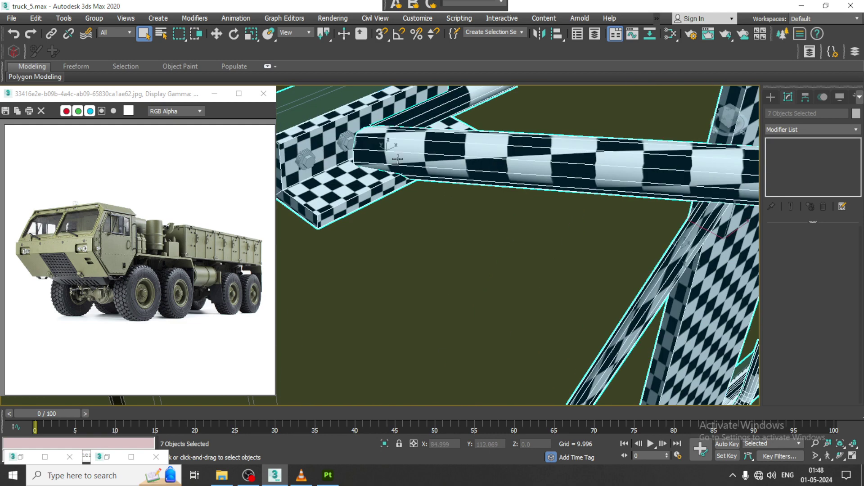
scroll(398, 158, down, 4)
scroll(387, 164, up, 1)
scroll(350, 165, down, 5)
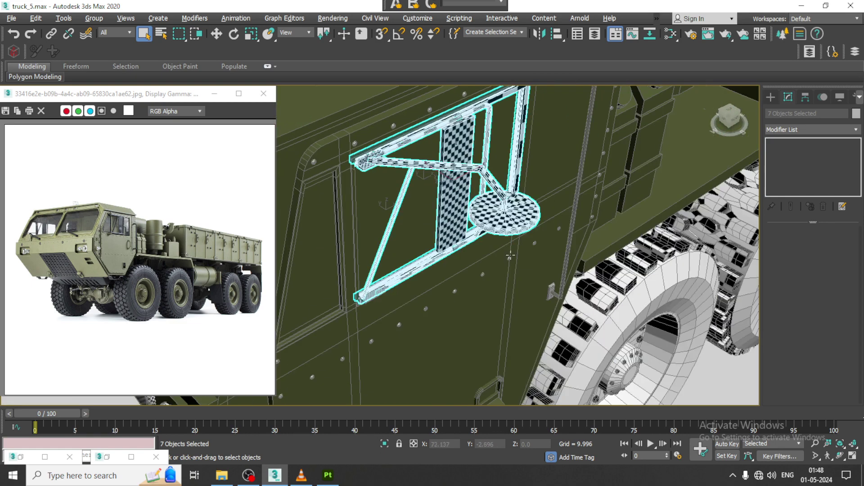
scroll(450, 202, up, 3)
mouse_move(517, 225)
middle_down()
mouse_move(563, 251)
mouse_move(633, 252)
middle_up()
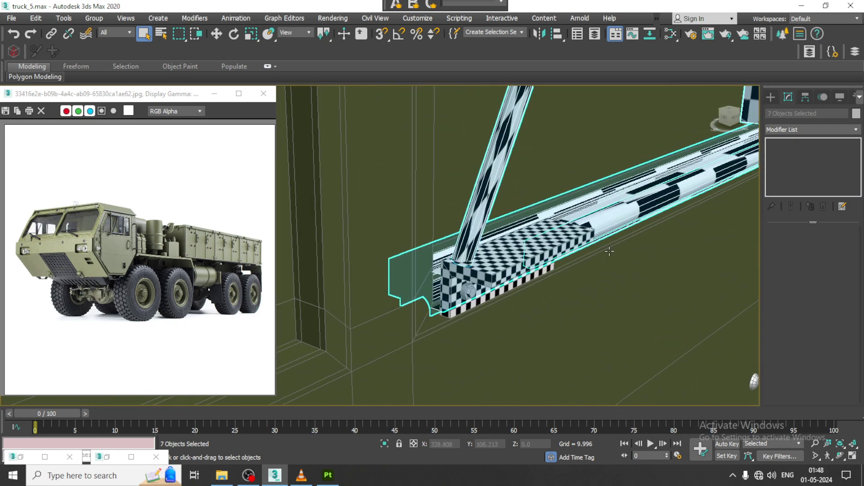
- Assign the plain olive material to the seven selected rack pieces
key(m)
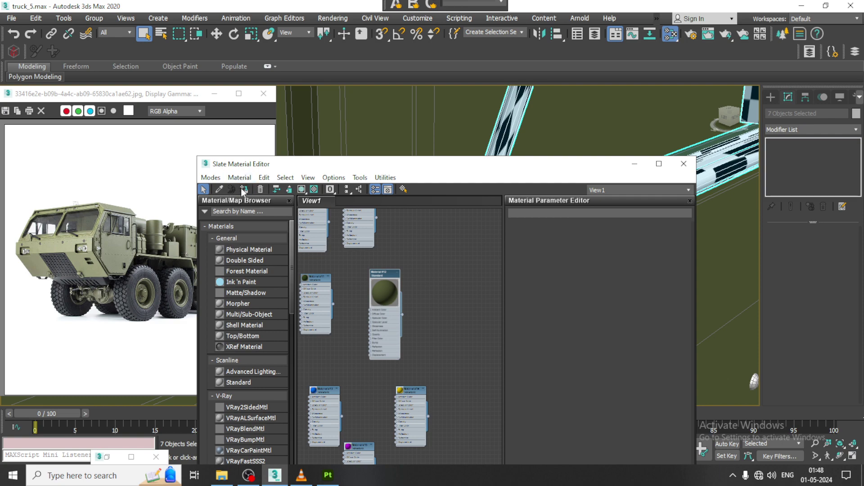
click(242, 189)
click(631, 166)
- Give the checkered box Line038 the olive material, then select hexagonal bolt Cylinder027
click(491, 276)
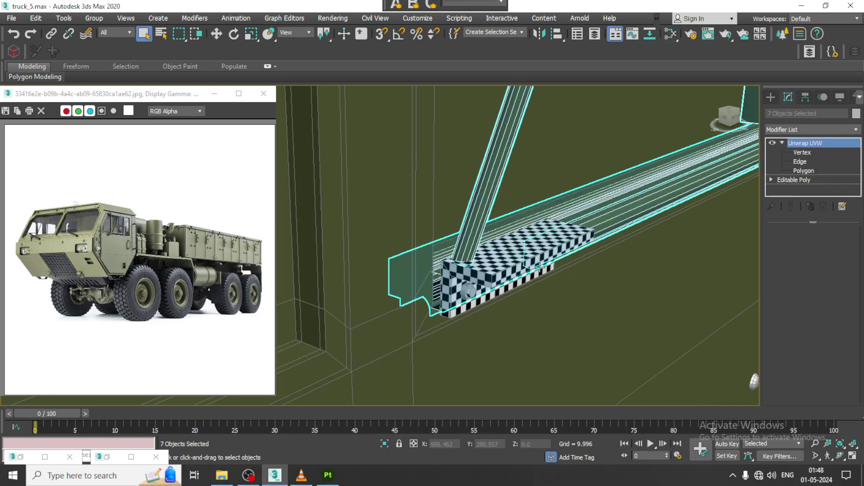
scroll(491, 276, up, 3)
scroll(499, 288, down, 3)
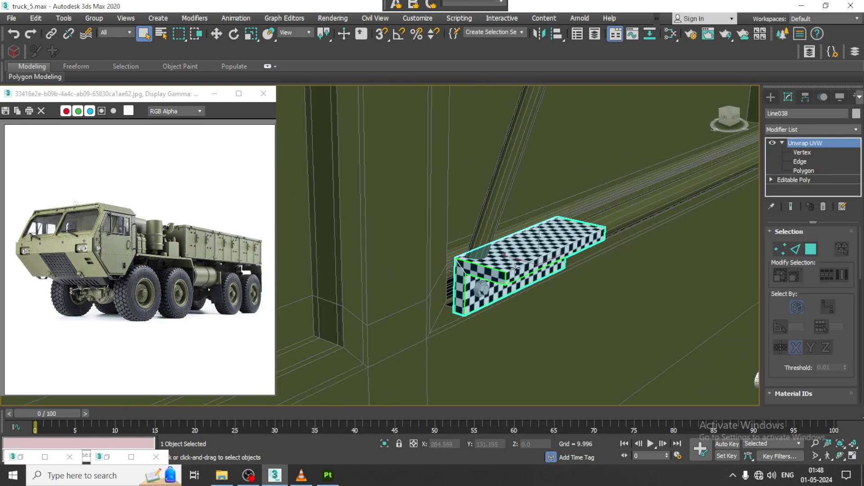
scroll(511, 307, up, 4)
scroll(511, 307, down, 3)
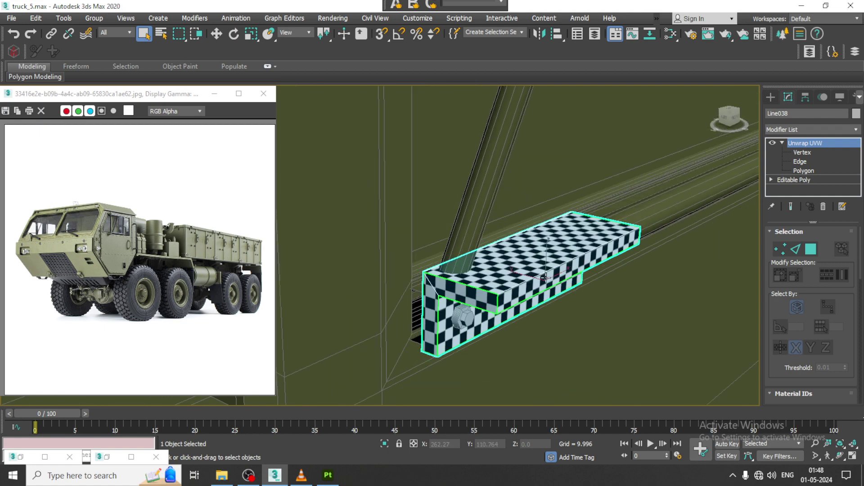
key(m)
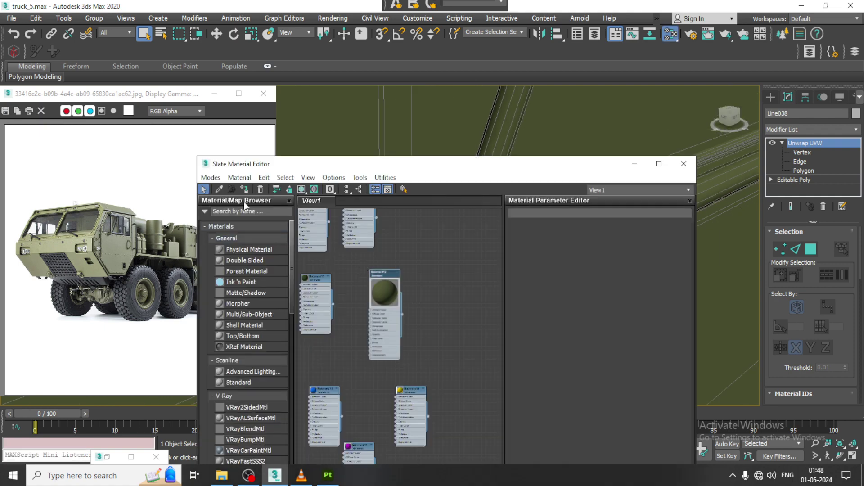
click(635, 164)
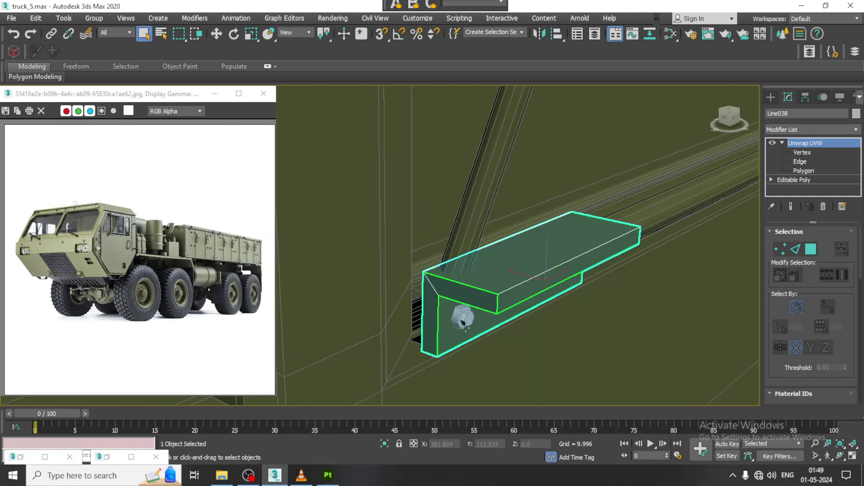
click(464, 328)
- Frame bolt Cylinder027, add an Unwrap UVW modifier and open its UV Editor
key(z)
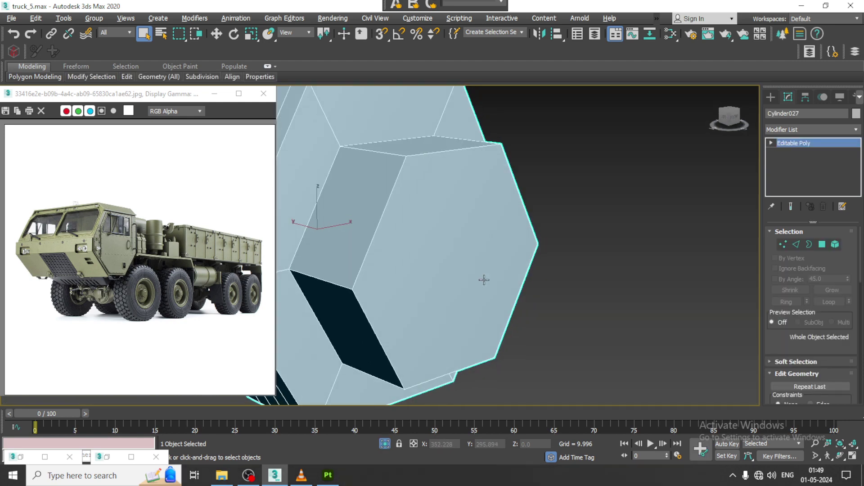
scroll(484, 280, down, 5)
alt+middle_drag(484, 280, 697, 179)
key(w)
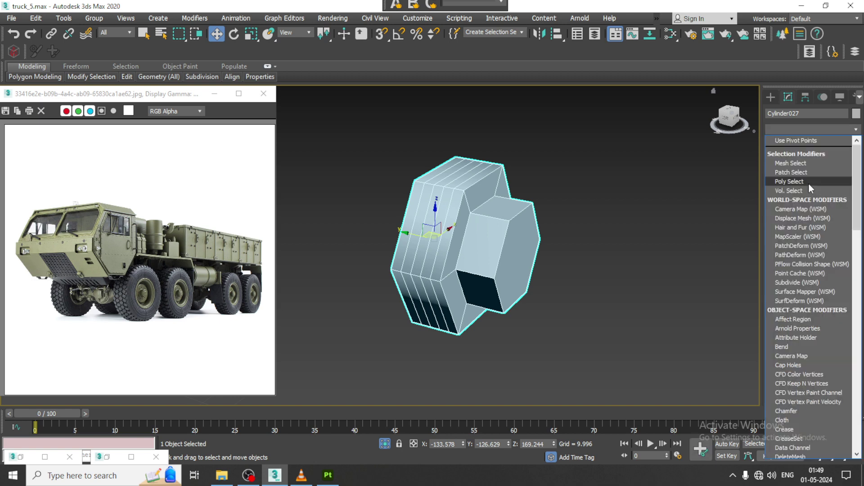
scroll(789, 244, down, 3)
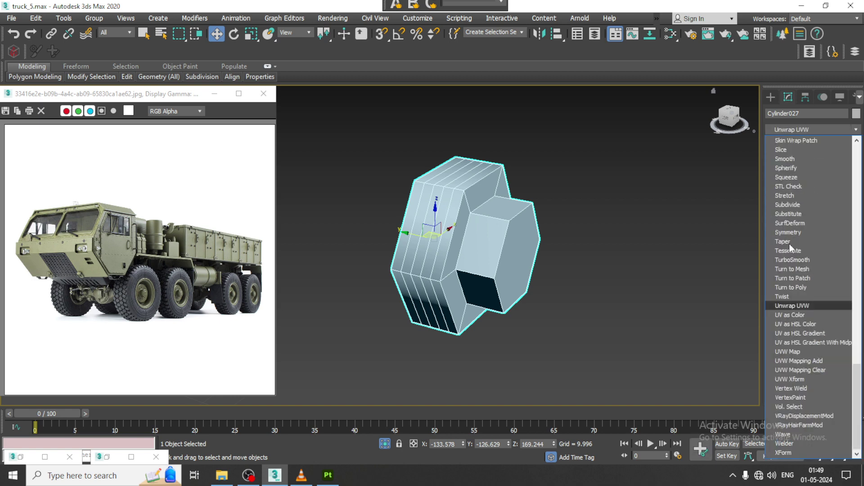
click(813, 304)
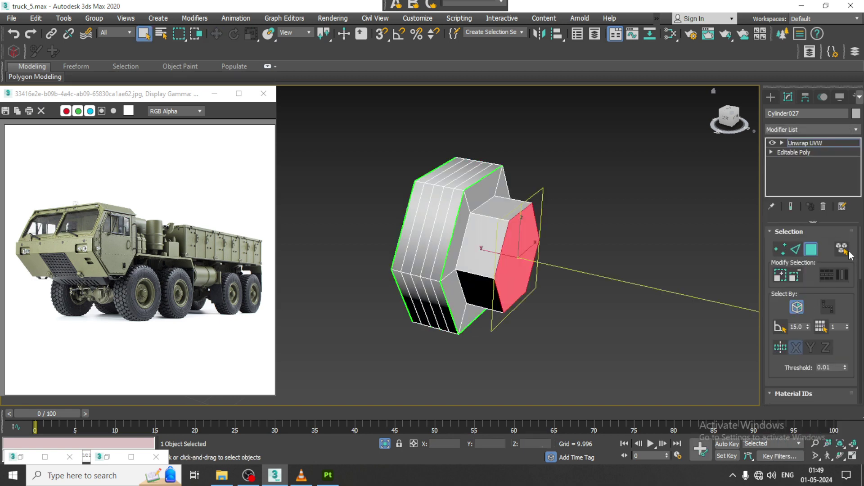
drag(788, 370, 789, 219)
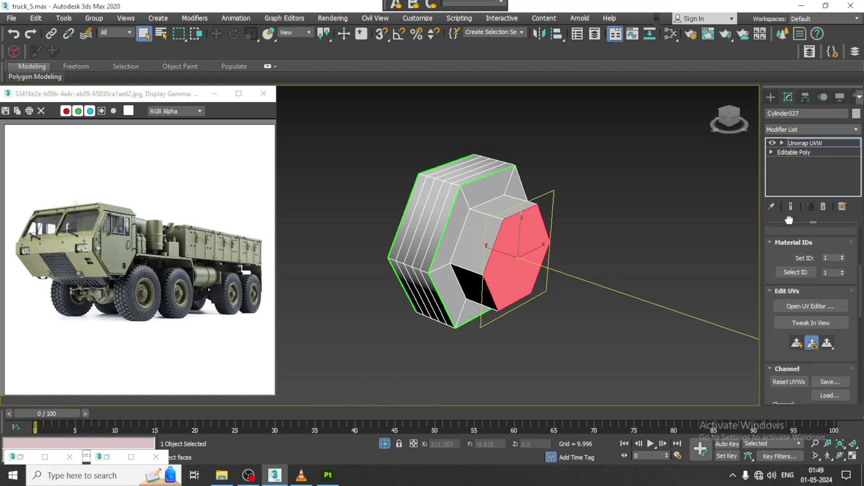
click(813, 307)
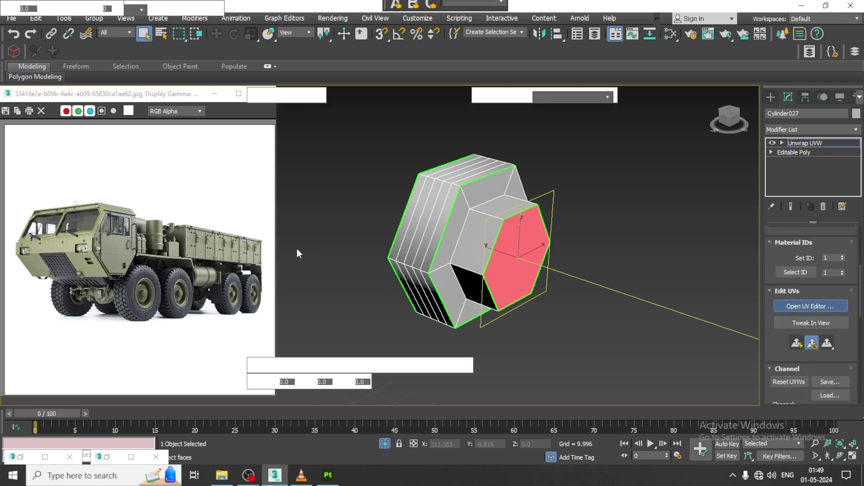
- Select both hexagon cap faces and move their UVs up beside each other
scroll(139, 249, down, 4)
drag(139, 249, 67, 115)
alt+middle_drag(451, 252, 481, 260)
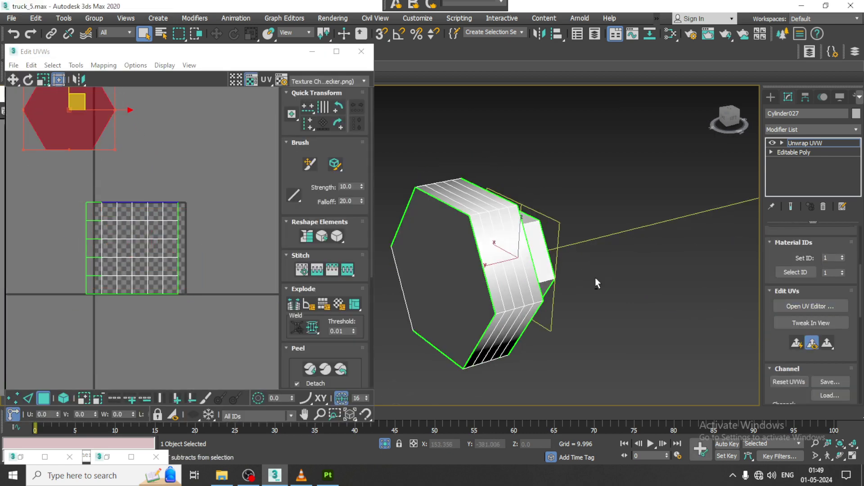
click(480, 259)
click(799, 349)
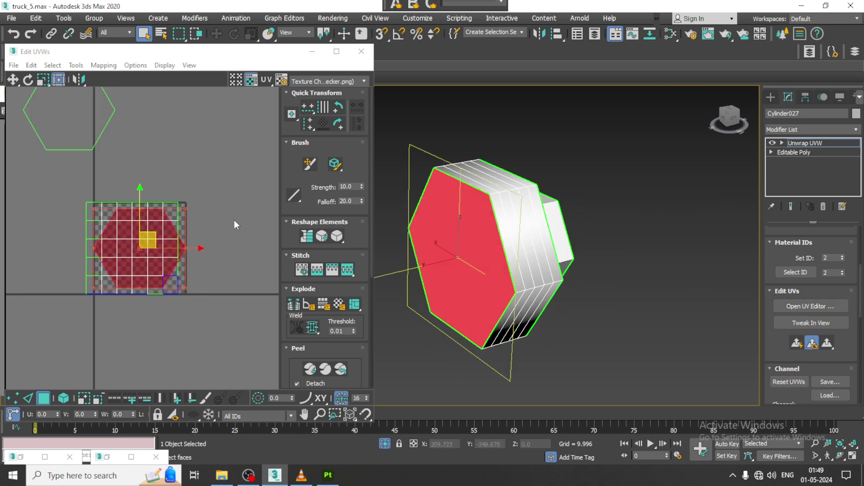
drag(169, 241, 239, 119)
alt+middle_drag(427, 216, 502, 221)
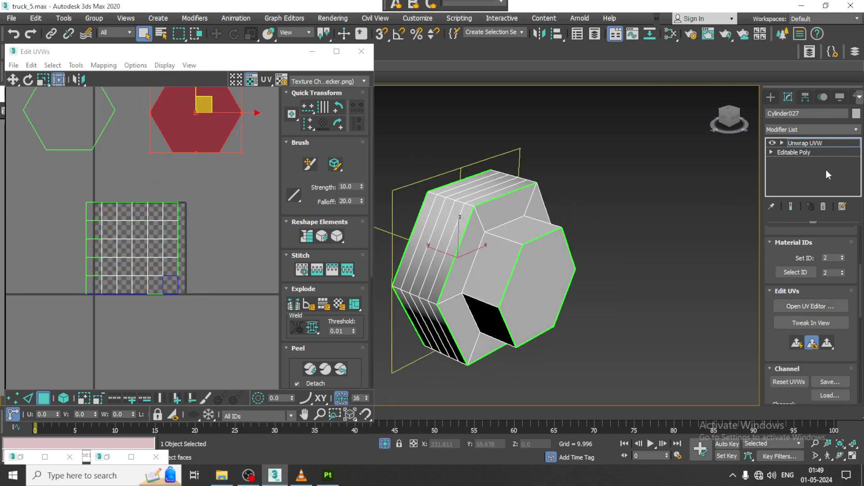
- Select the bolt's side faces and Peel them into a flat UV strip
click(781, 144)
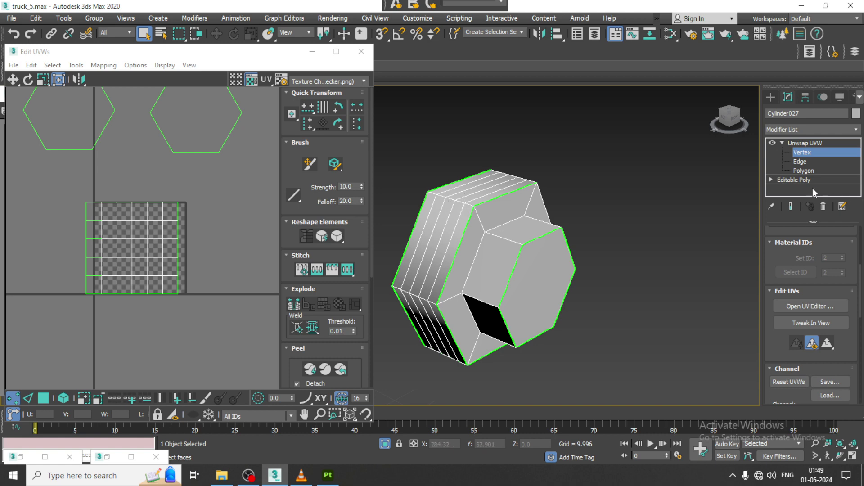
click(801, 161)
double_click(459, 201)
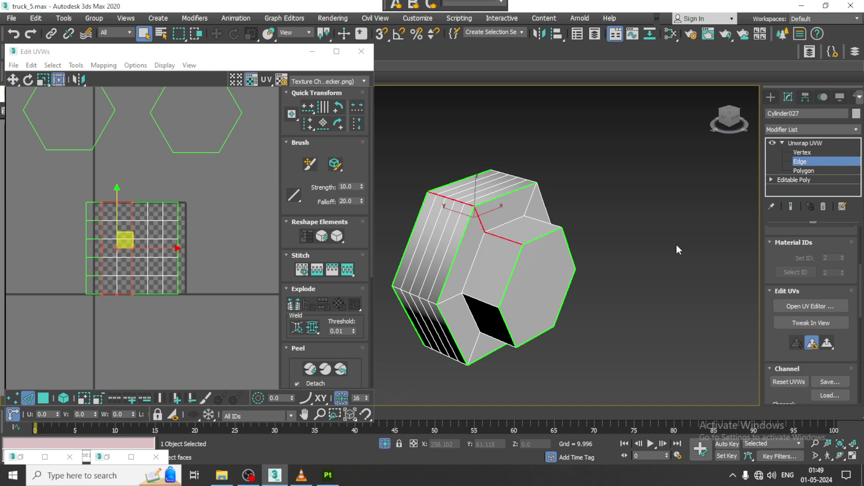
click(820, 171)
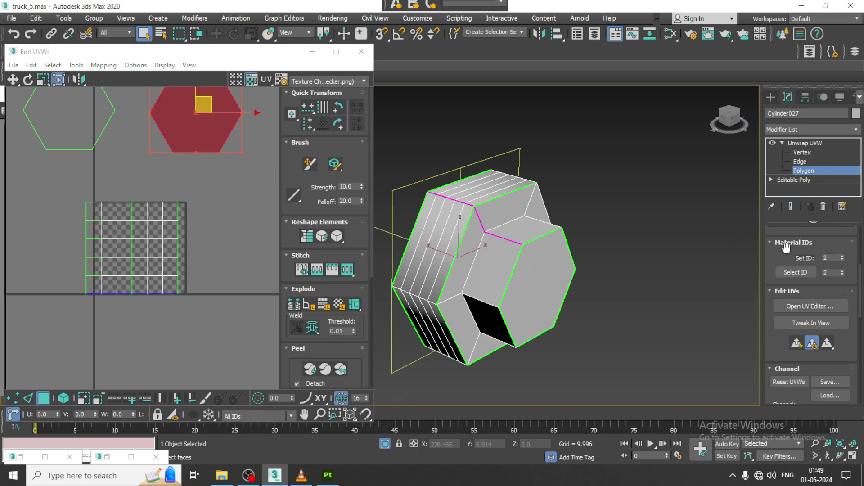
scroll(786, 246, up, 3)
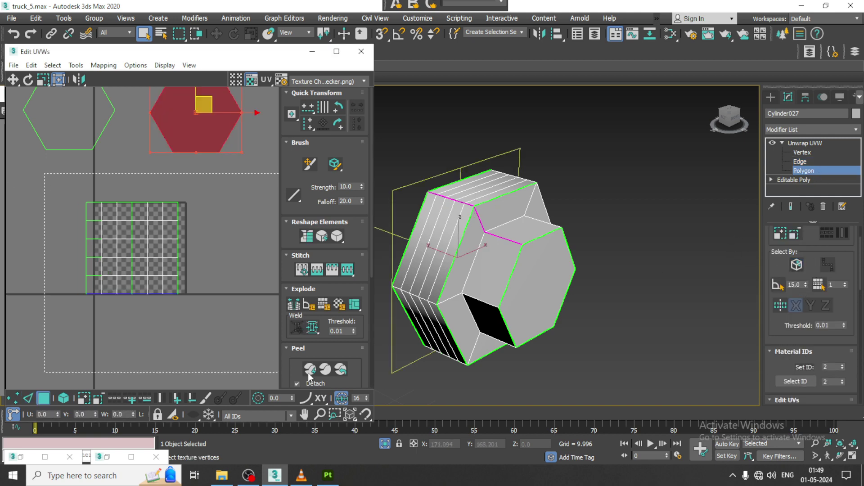
click(531, 212)
click(310, 369)
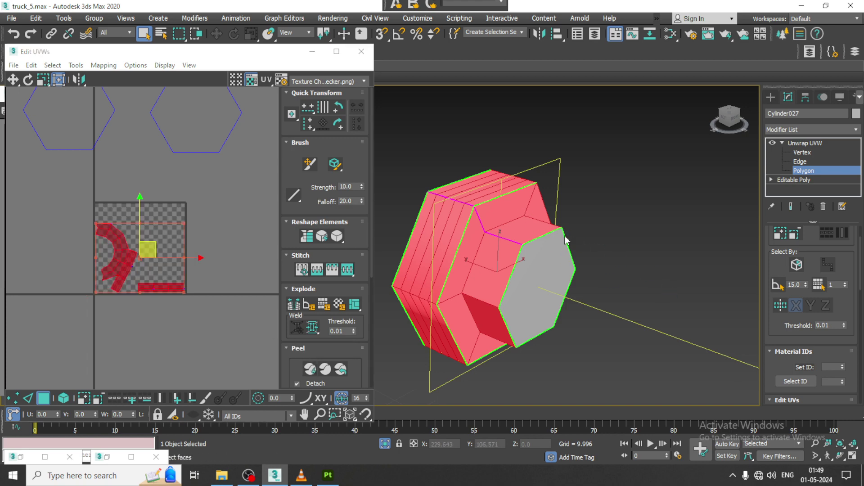
- Select the island's split seam edge chain and join it with Stitch Selected
mouse_move(640, 262)
alt+middle_down()
mouse_move(535, 225)
mouse_move(661, 248)
mouse_move(659, 266)
mouse_move(562, 261)
alt+middle_up()
scroll(135, 270, up, 2)
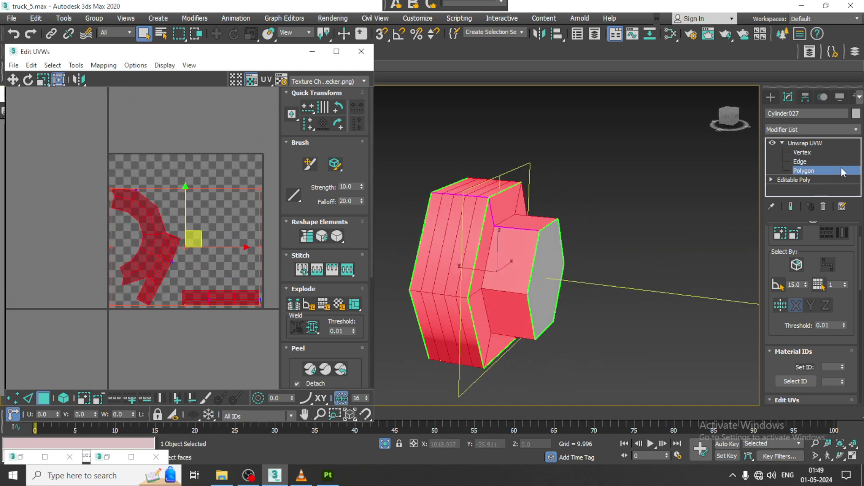
click(806, 163)
scroll(157, 210, up, 2)
scroll(157, 209, up, 1)
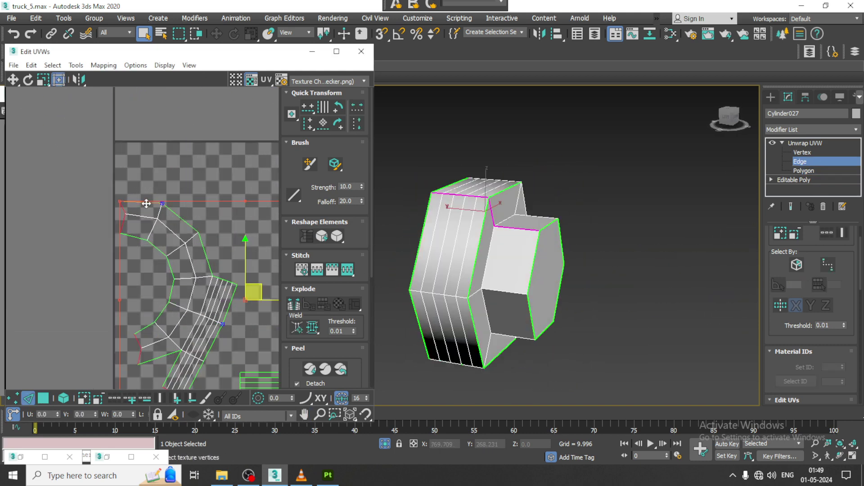
click(146, 203)
ctrl+click(209, 263)
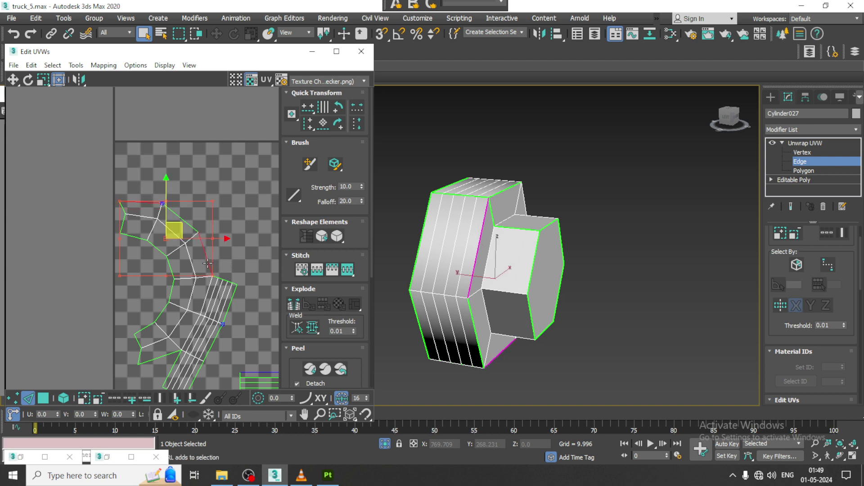
ctrl+double_click(208, 263)
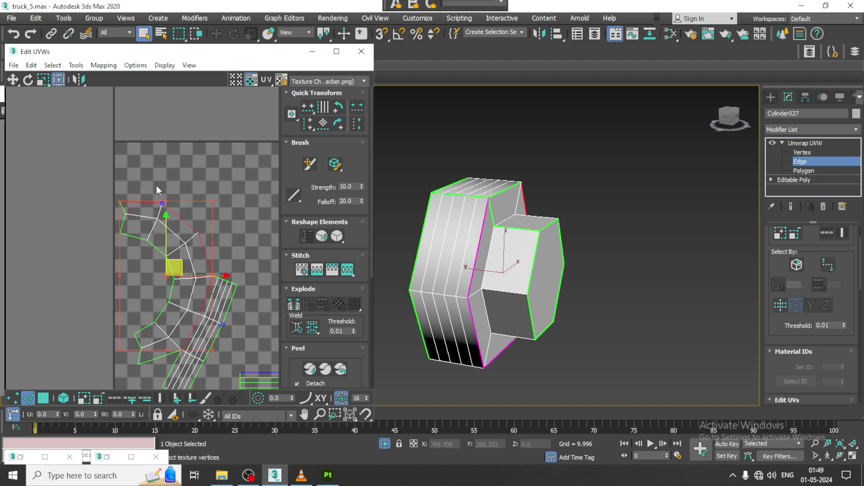
click(137, 203)
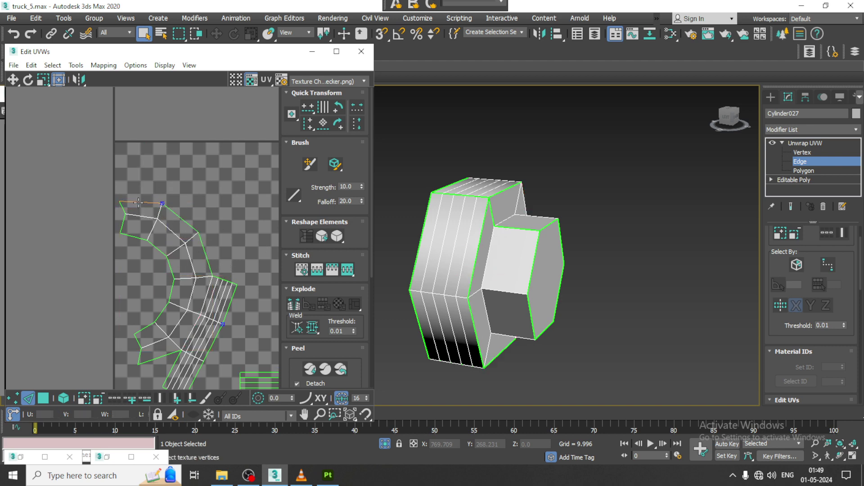
ctrl+double_click(203, 255)
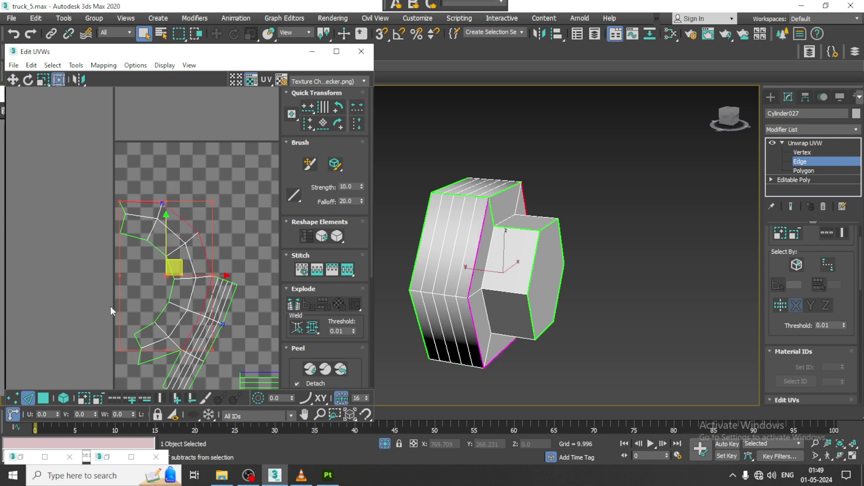
click(76, 65)
click(131, 188)
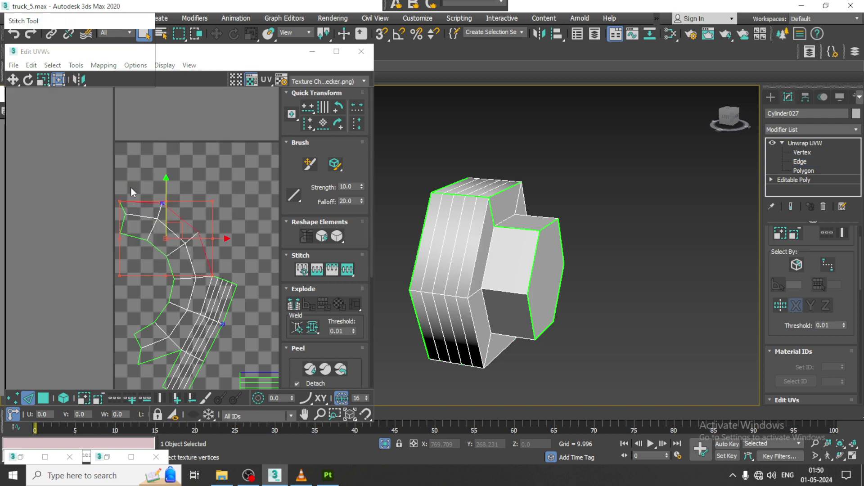
click(126, 54)
- Select the remaining long and short seam edges and stitch them together too
scroll(133, 164, down, 3)
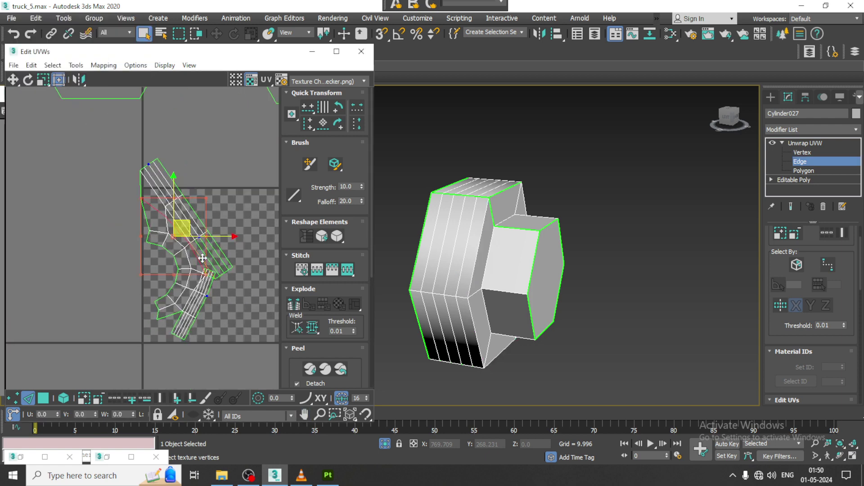
click(804, 171)
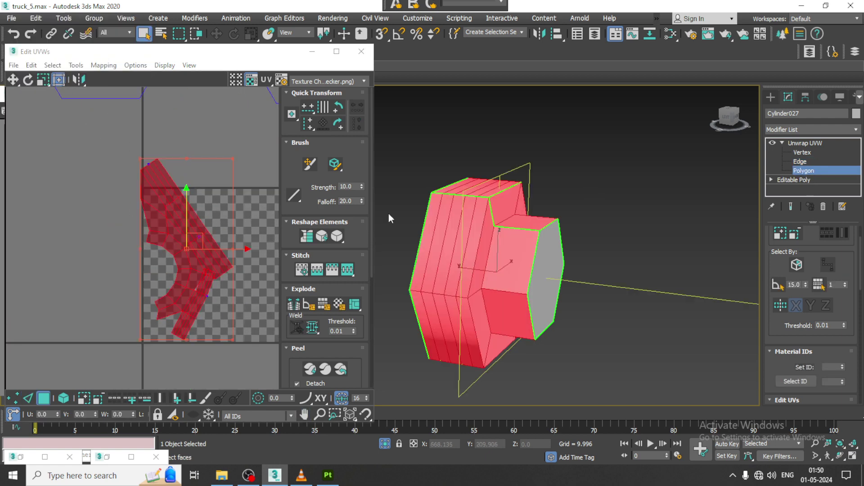
scroll(261, 264, up, 3)
scroll(261, 264, up, 2)
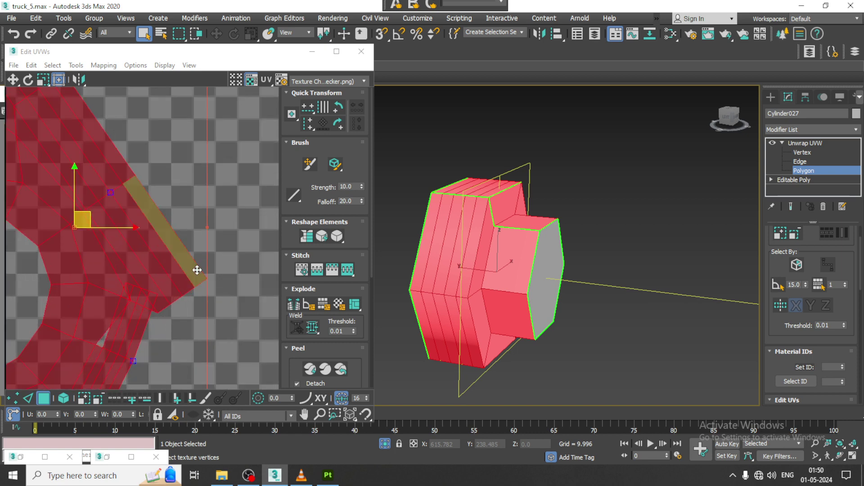
click(224, 238)
click(801, 161)
click(106, 254)
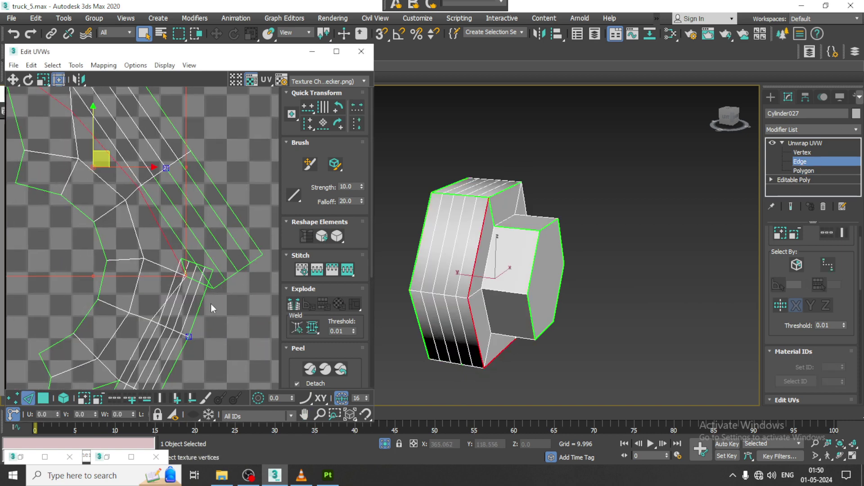
scroll(211, 303, up, 1)
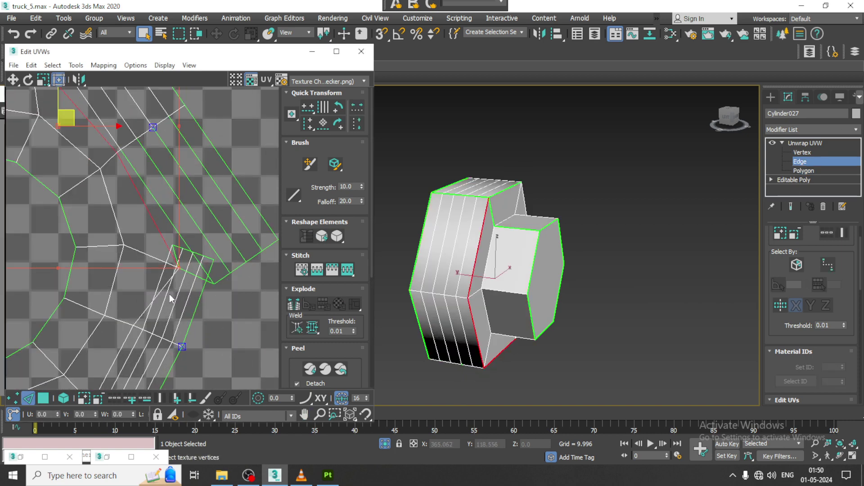
click(225, 279)
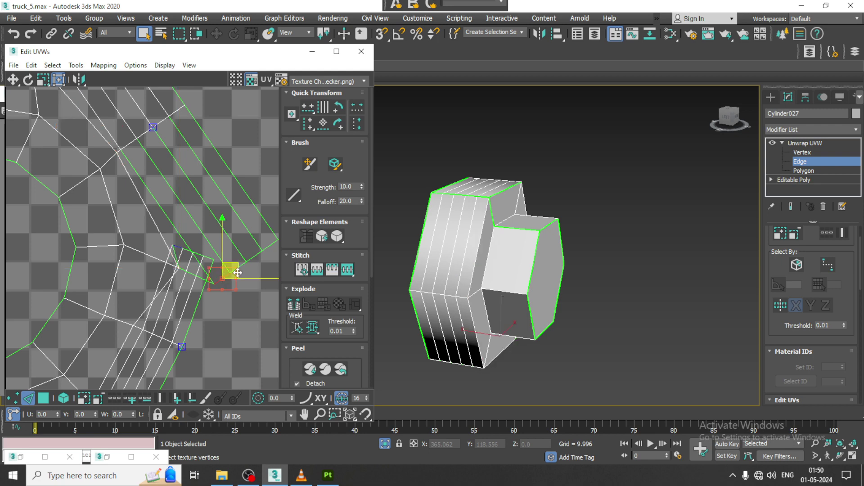
click(261, 250)
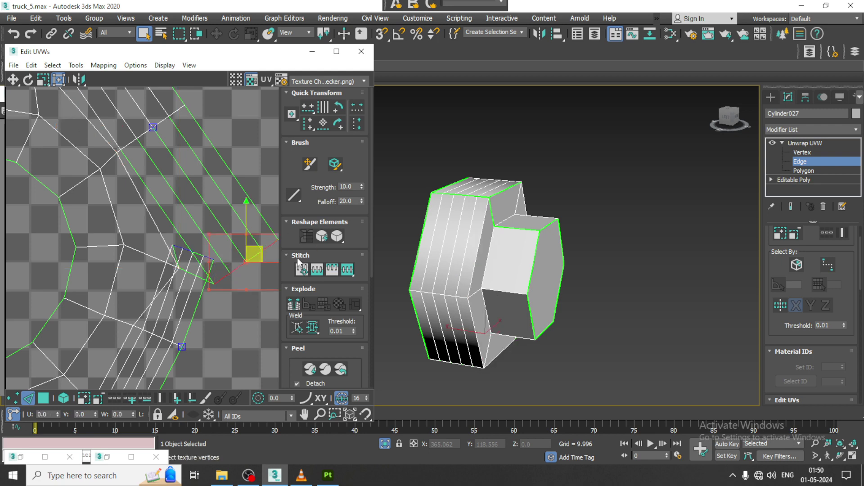
click(76, 65)
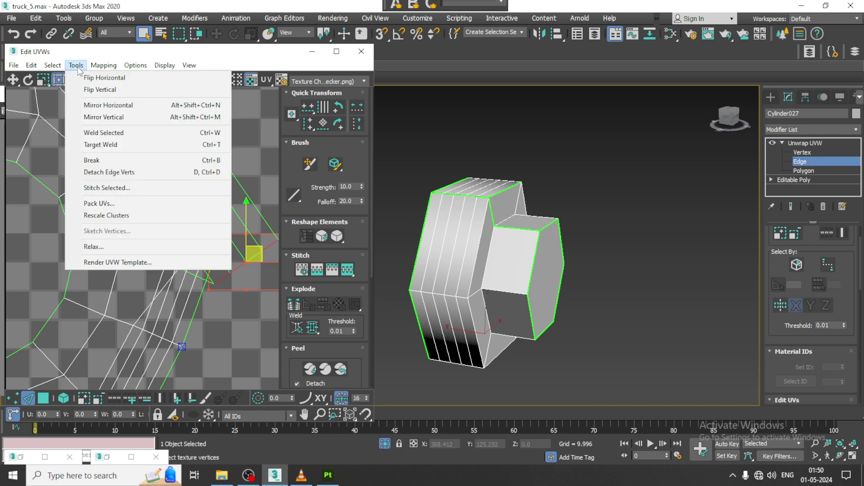
click(133, 187)
click(128, 55)
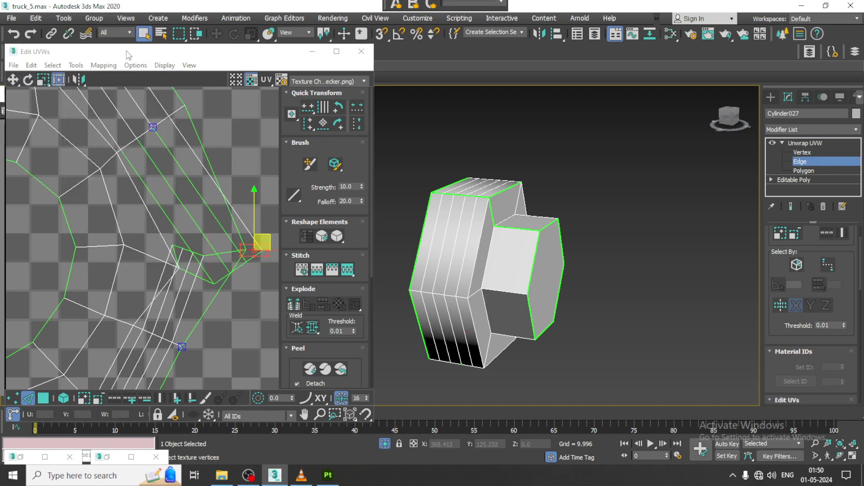
click(803, 171)
scroll(154, 212, down, 5)
- Select all faces of the hex nut's UV shell and Quick Peel them flat
scroll(155, 213, down, 3)
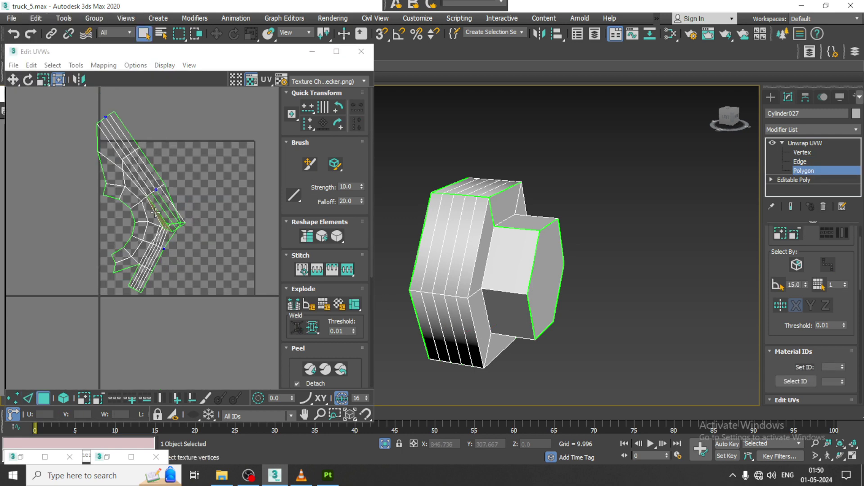
scroll(154, 212, down, 2)
drag(86, 147, 205, 301)
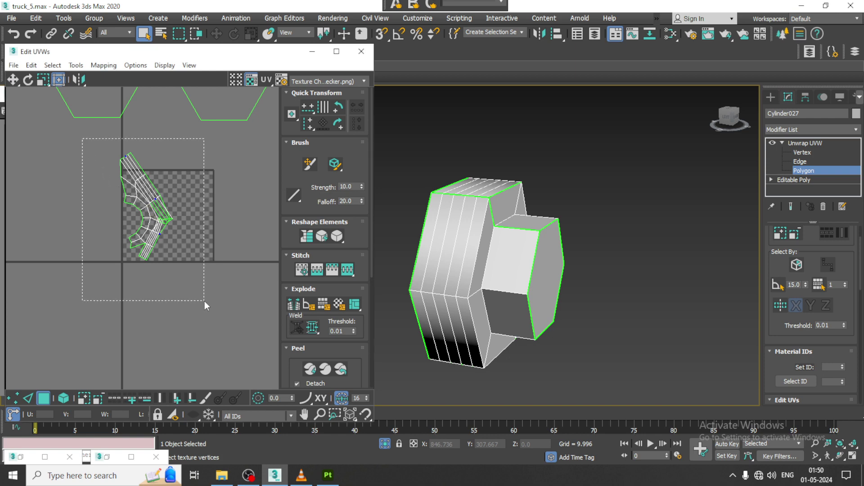
click(314, 369)
scroll(169, 264, up, 2)
scroll(158, 267, up, 3)
scroll(151, 270, up, 3)
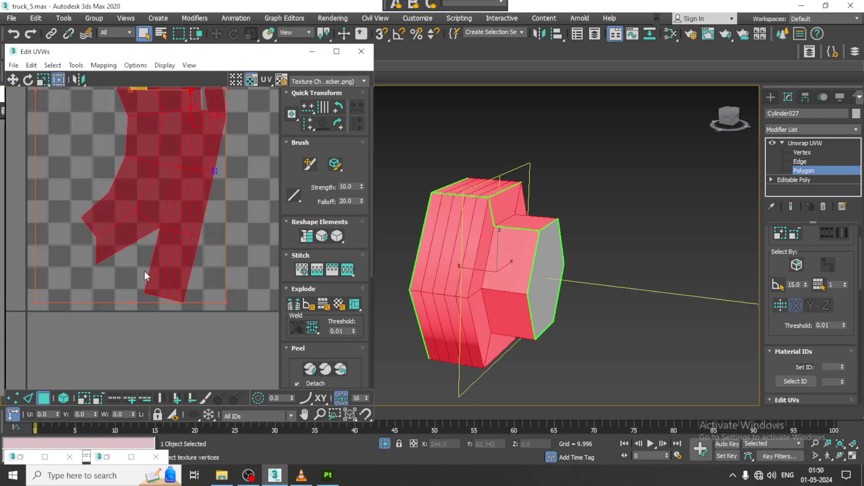
- Stitch the first seam edge of the nut's UV layout with Stitch Selected
key(2)
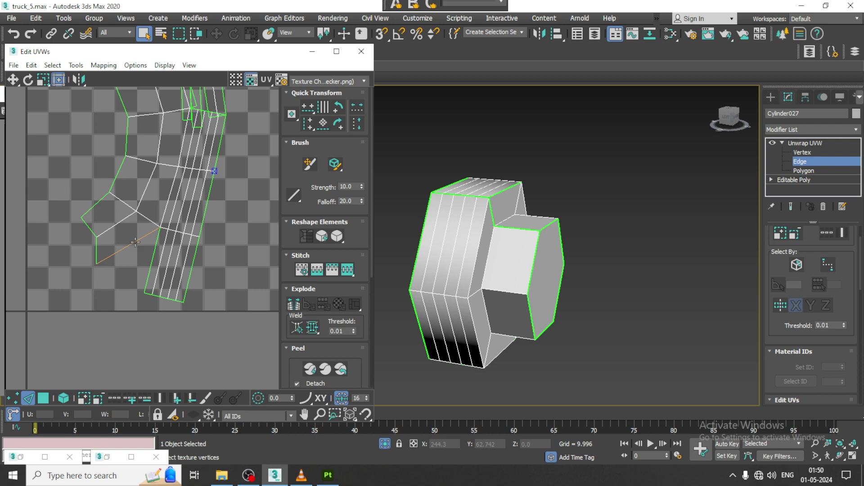
click(135, 242)
click(75, 65)
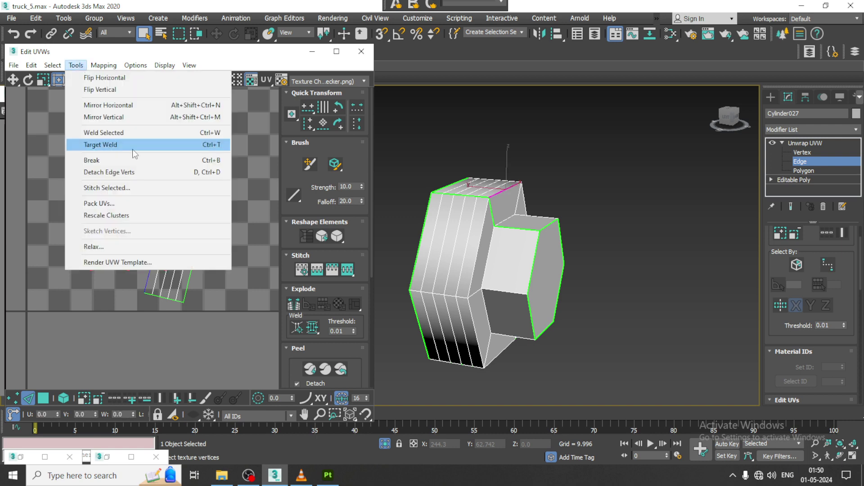
click(132, 188)
click(125, 48)
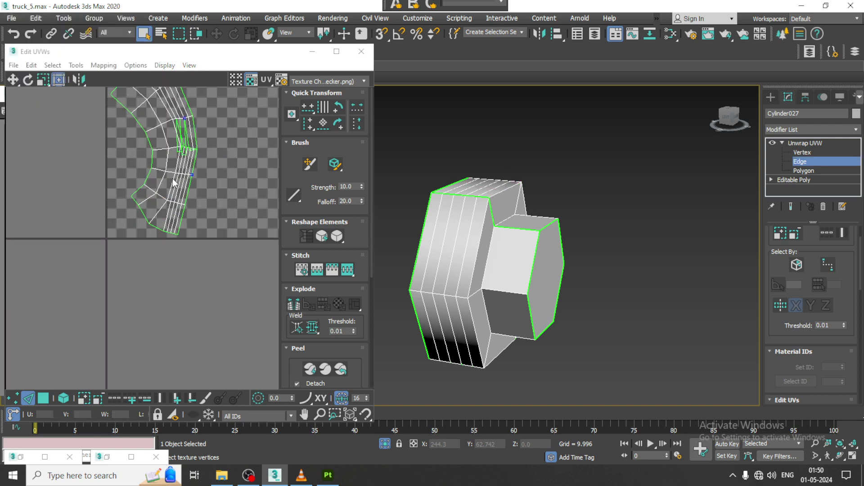
scroll(172, 178, up, 1)
scroll(189, 164, up, 2)
scroll(199, 199, up, 2)
scroll(195, 199, up, 2)
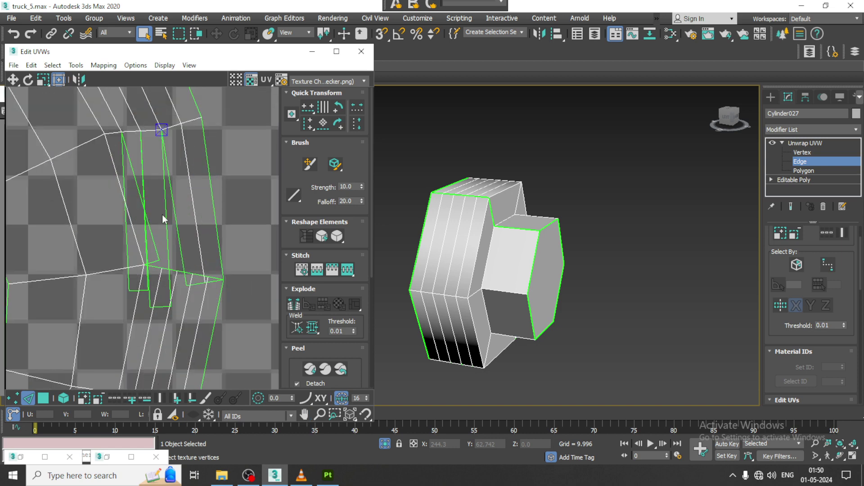
- Reselect the whole UV shell and Quick Peel it again
click(166, 207)
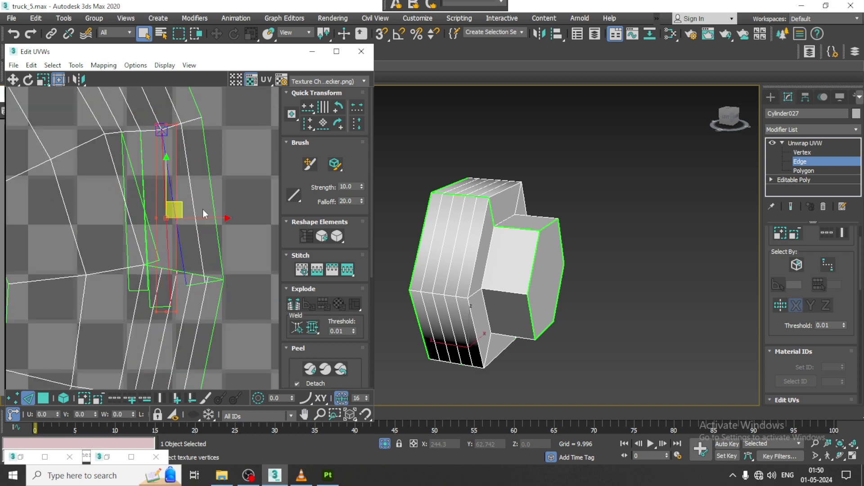
click(147, 216)
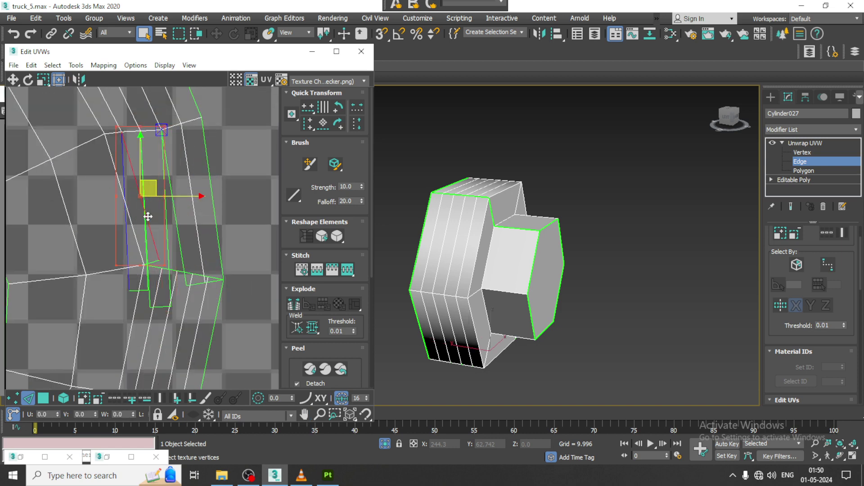
scroll(172, 222, down, 6)
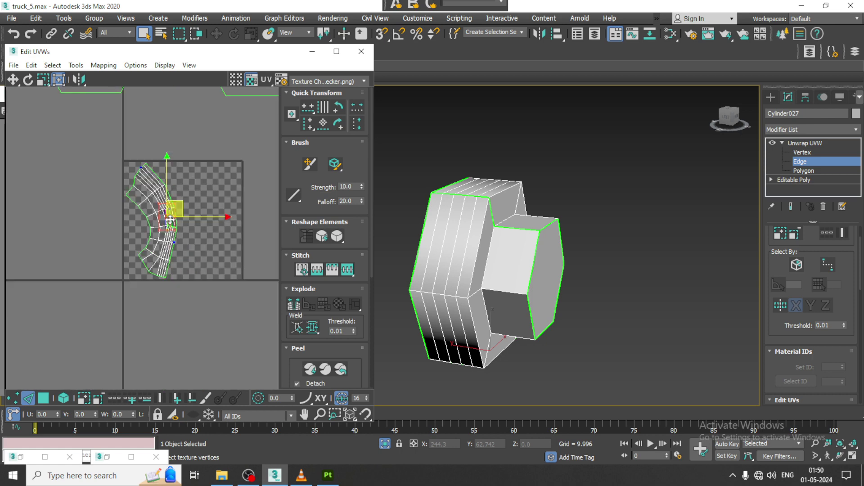
drag(98, 182, 230, 280)
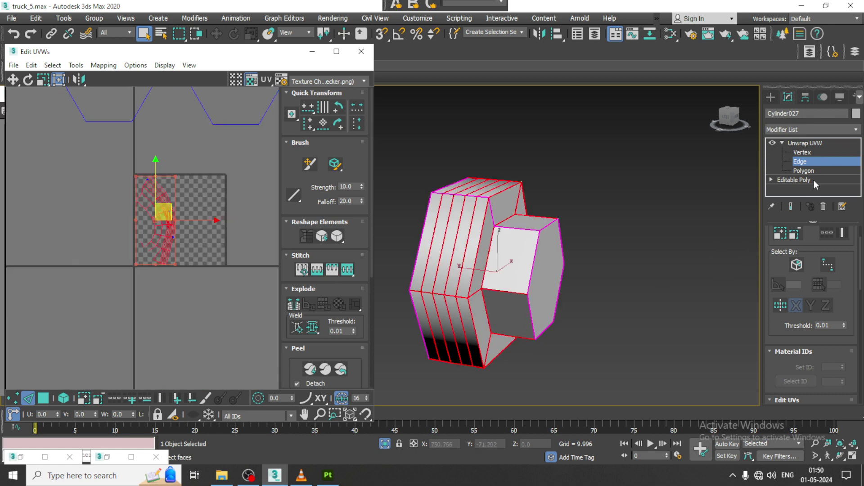
click(806, 171)
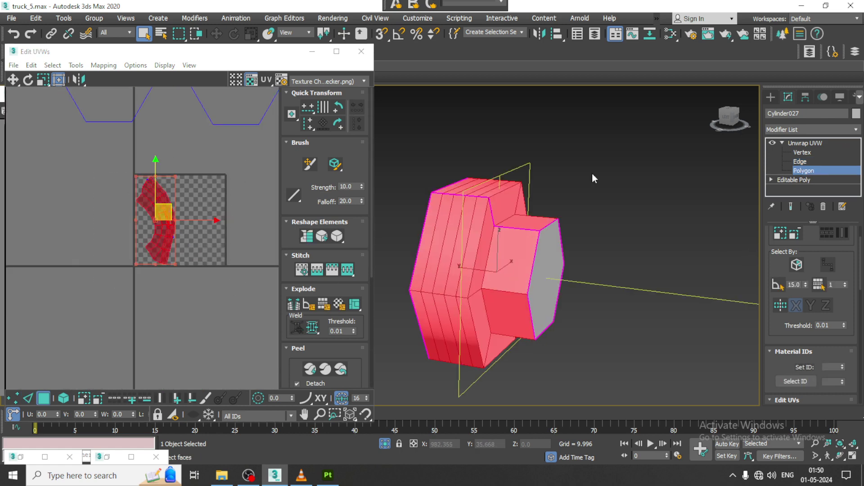
click(310, 370)
scroll(178, 223, up, 4)
scroll(208, 202, up, 4)
click(182, 198)
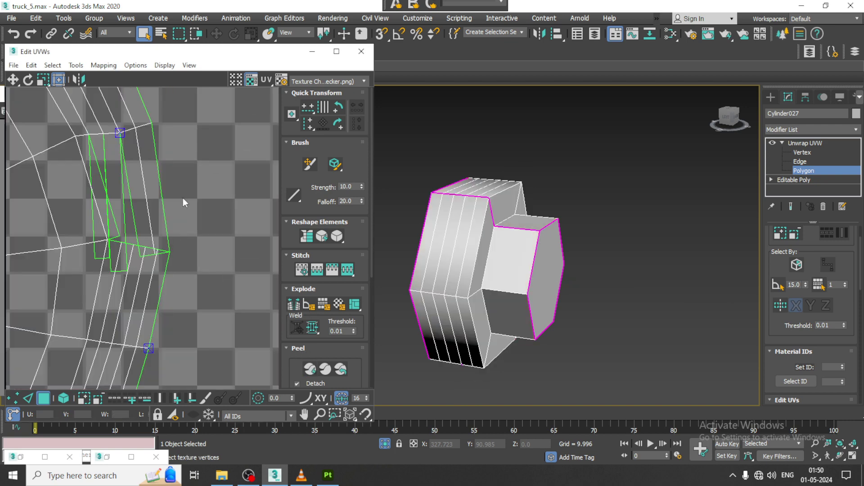
- Stitch the remaining seam edge of the re-peeled shell
key(2)
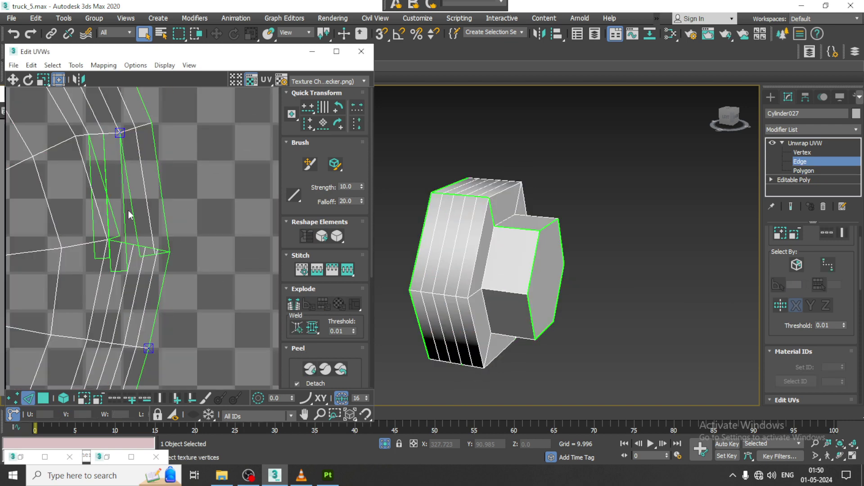
click(130, 210)
click(76, 66)
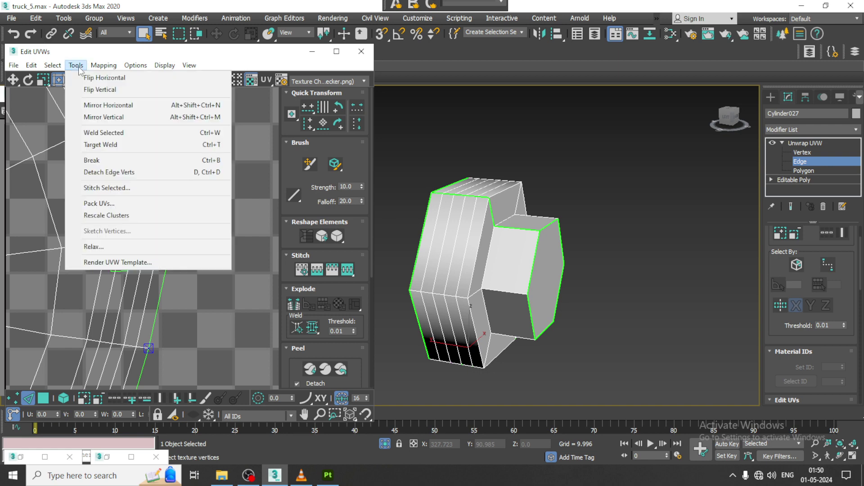
click(112, 187)
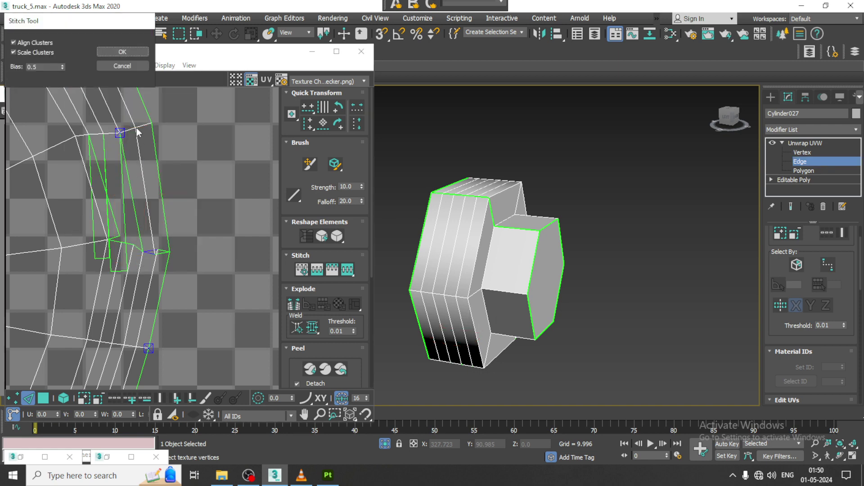
click(123, 52)
scroll(182, 215, down, 5)
scroll(182, 215, down, 2)
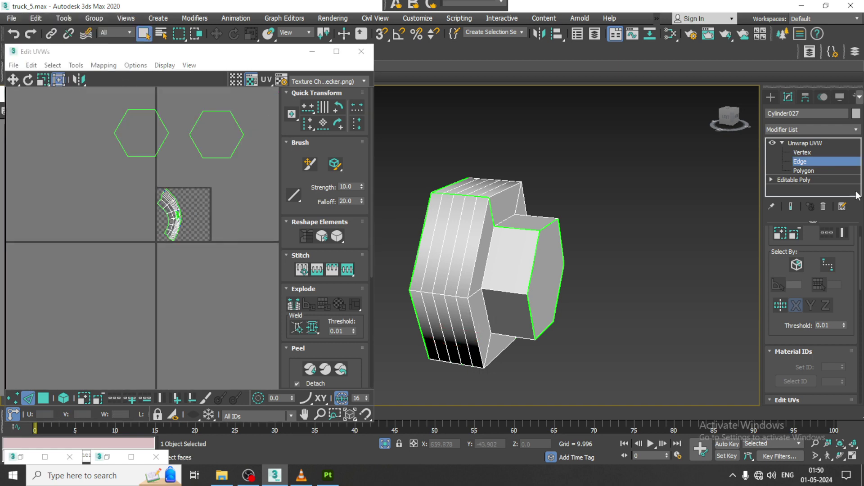
- Pack all UV shells into the 0–1 tile and minimize the Edit UVWs window
click(805, 171)
scroll(149, 206, down, 2)
drag(97, 123, 329, 271)
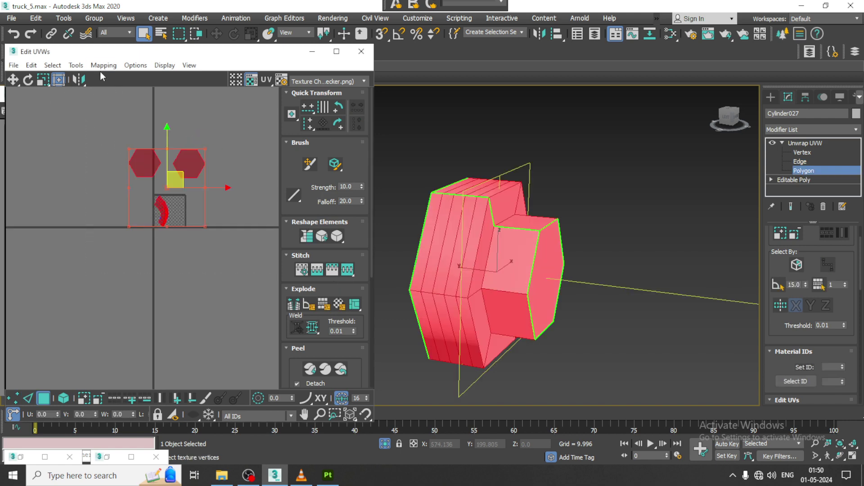
click(76, 66)
click(112, 197)
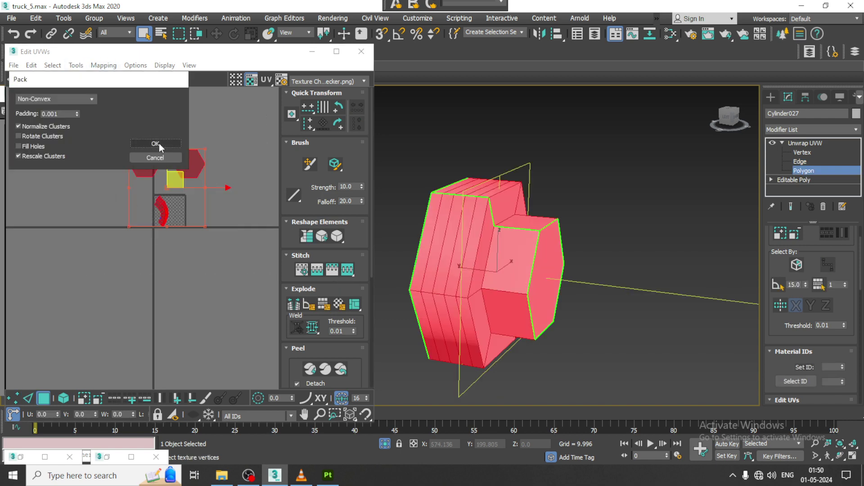
click(159, 142)
click(312, 52)
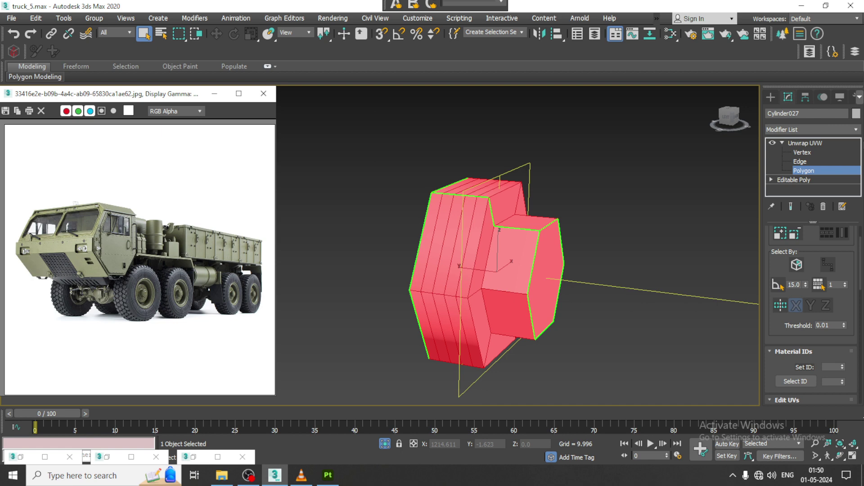
click(800, 143)
- Close the Slate material editor and end isolation to show the whole truck
key(m)
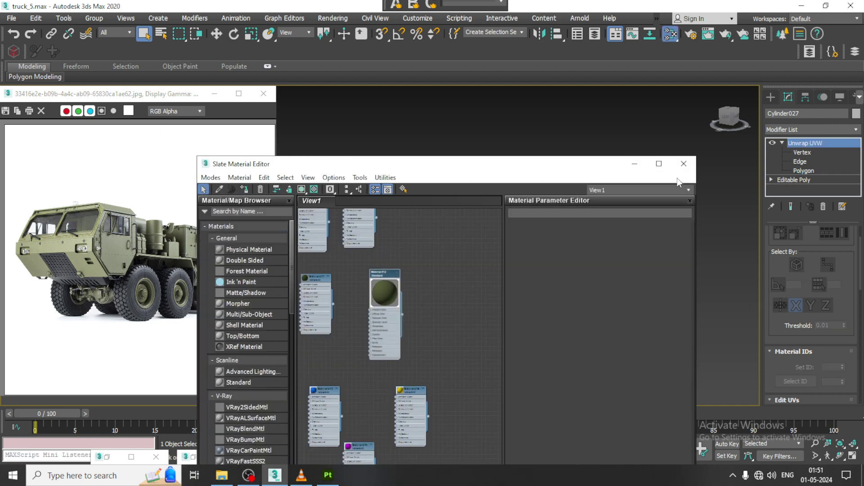
click(636, 165)
right_click(603, 168)
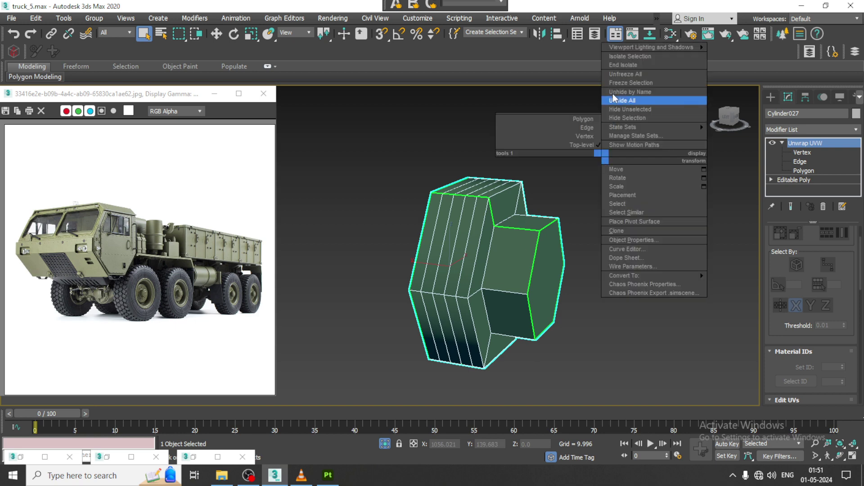
click(612, 61)
- Clone the unwrapped hex nut to the right on the bracket as Cylinder854
alt+middle_drag(517, 209, 512, 324)
click(519, 313)
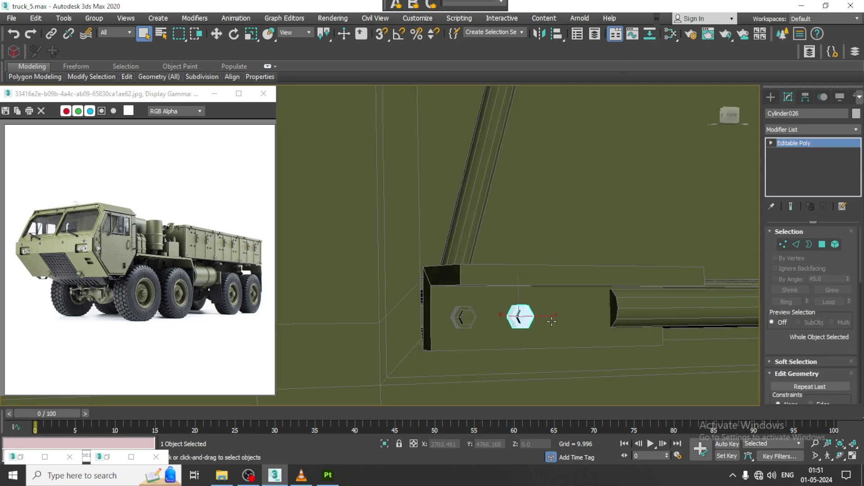
click(463, 318)
alt+middle_drag(464, 318, 481, 325)
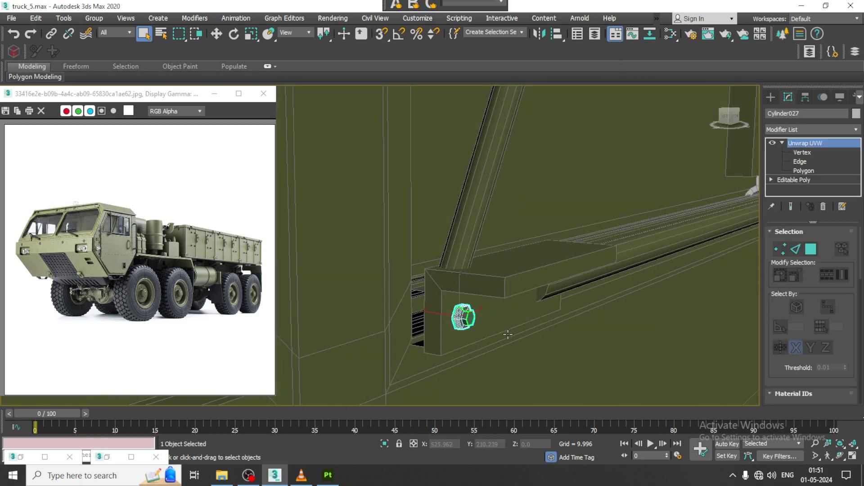
key(w)
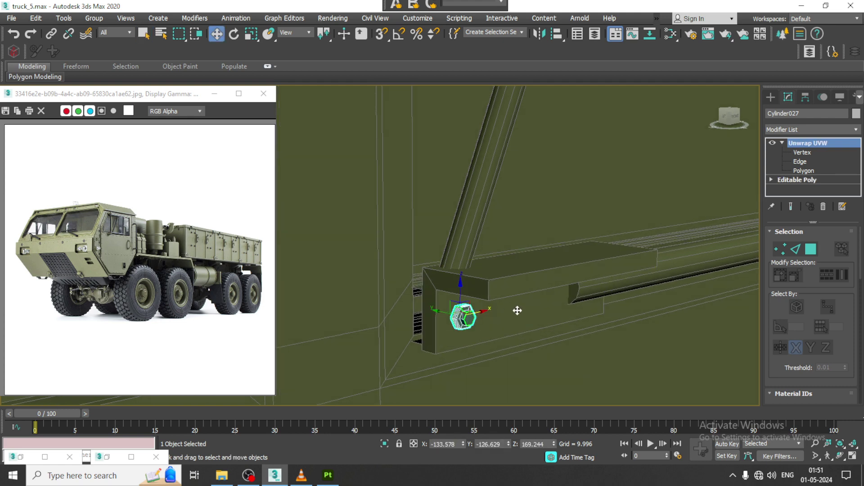
shift+drag(475, 320, 535, 306)
click(433, 286)
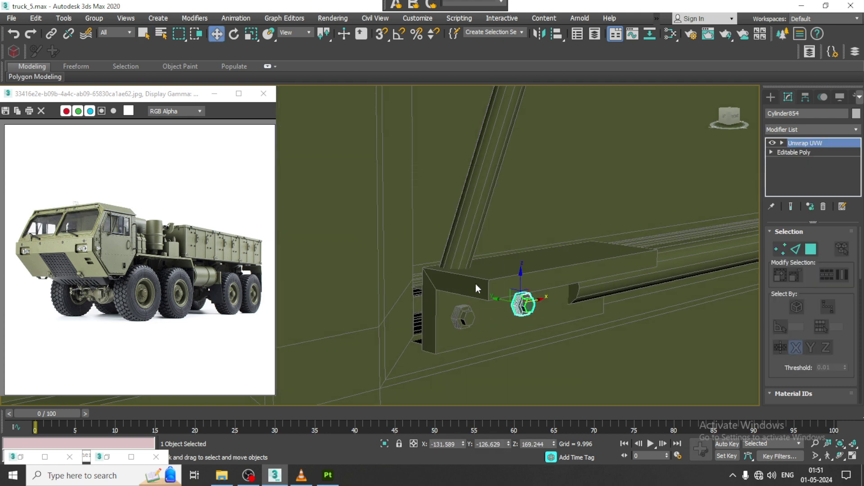
- Delete the two old hex nuts on the cab door bracket
scroll(475, 284, down, 3)
alt+middle_drag(475, 283, 530, 235)
scroll(530, 235, up, 5)
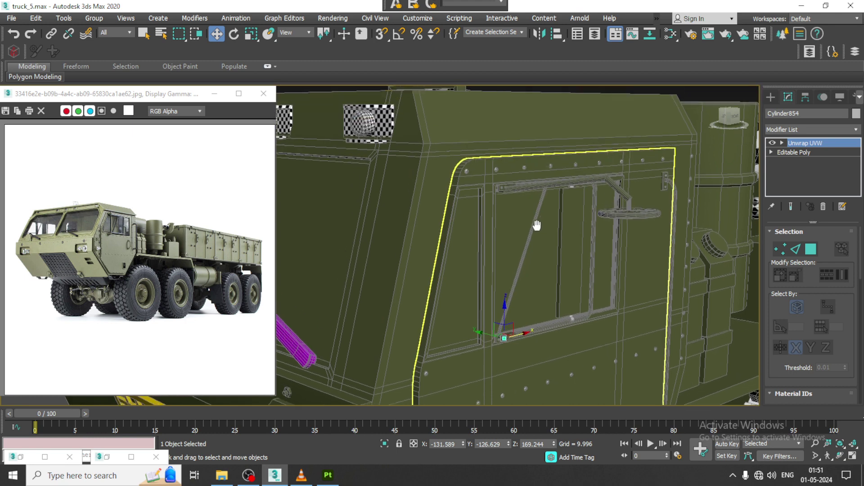
scroll(518, 216, up, 3)
scroll(491, 207, up, 3)
scroll(488, 205, up, 3)
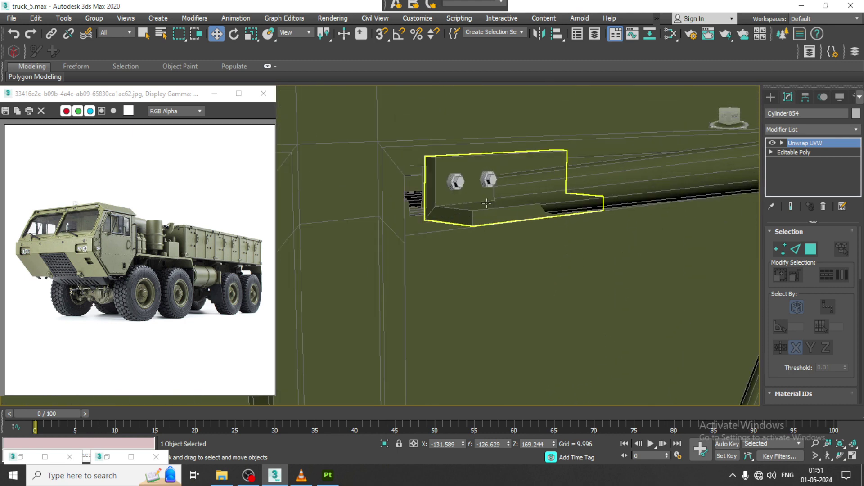
click(488, 180)
ctrl+click(457, 182)
key(Delete)
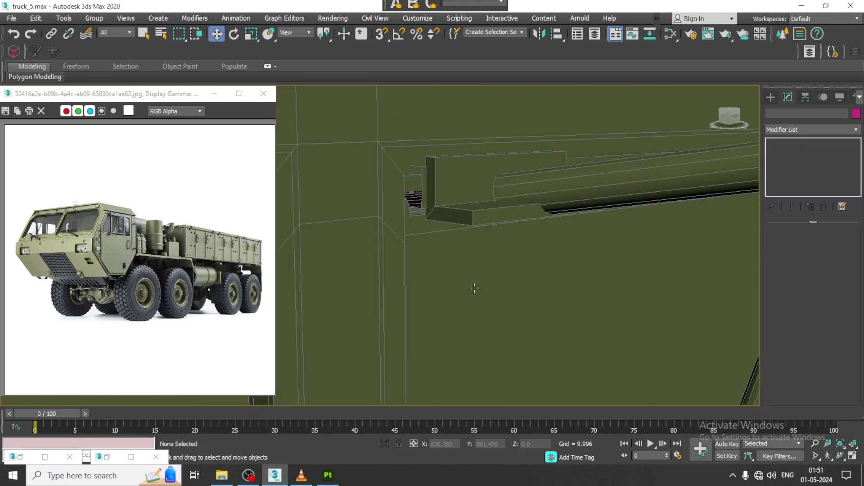
- Select the left and right hex bolts at the bottom of the door frame
scroll(472, 285, down, 3)
scroll(477, 257, up, 3)
alt+middle_drag(476, 256, 477, 160)
scroll(509, 133, down, 2)
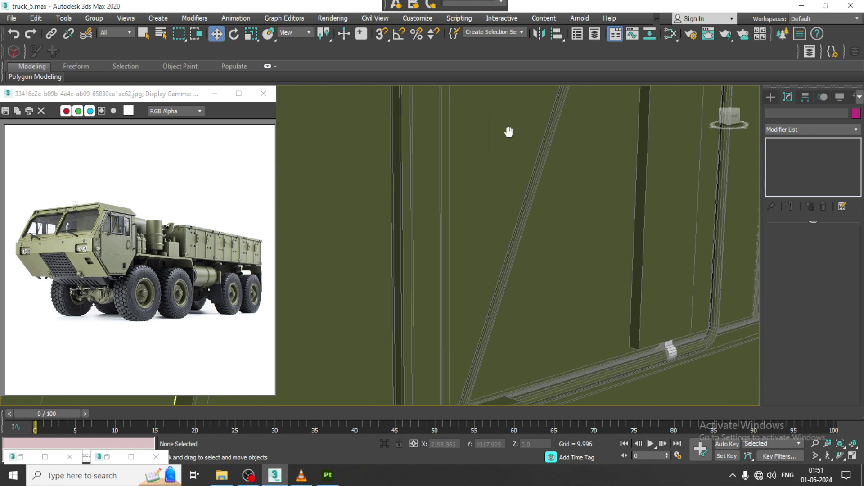
scroll(493, 319, up, 2)
scroll(472, 302, up, 2)
click(466, 275)
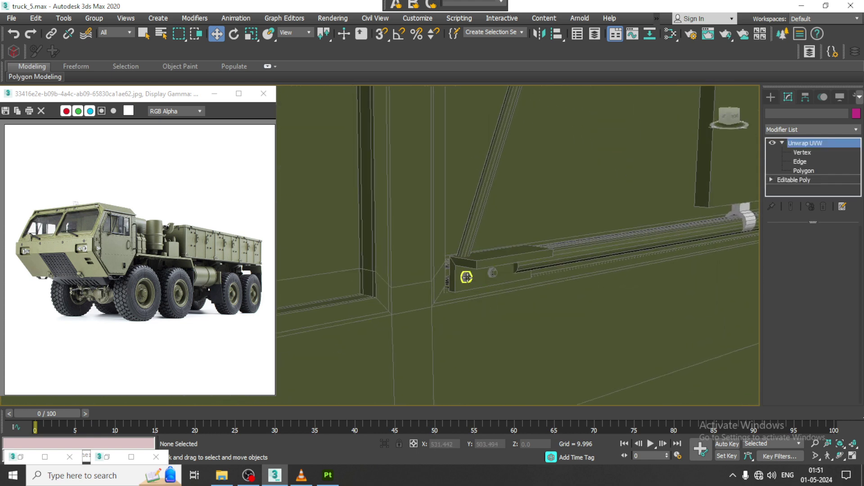
ctrl+click(492, 272)
middle_drag(492, 272, 506, 354)
scroll(506, 353, down, 2)
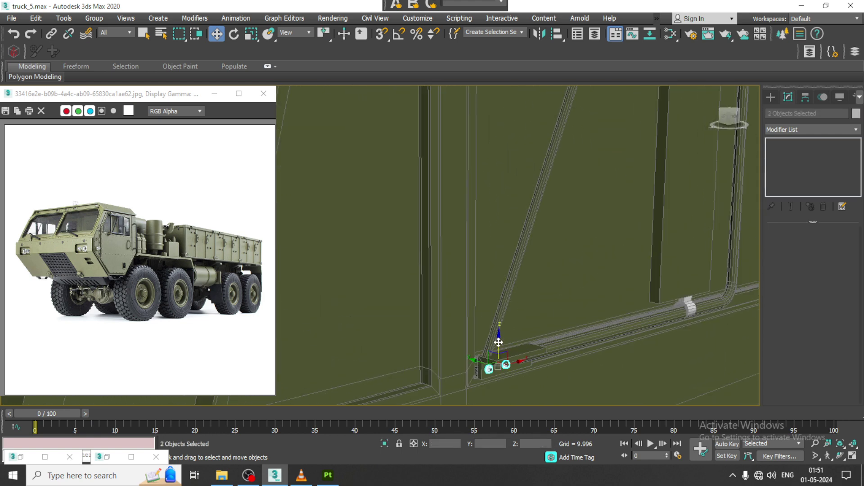
- Copy both bolts upward on Z and position them higher on the door panel
shift+drag(498, 342, 502, 115)
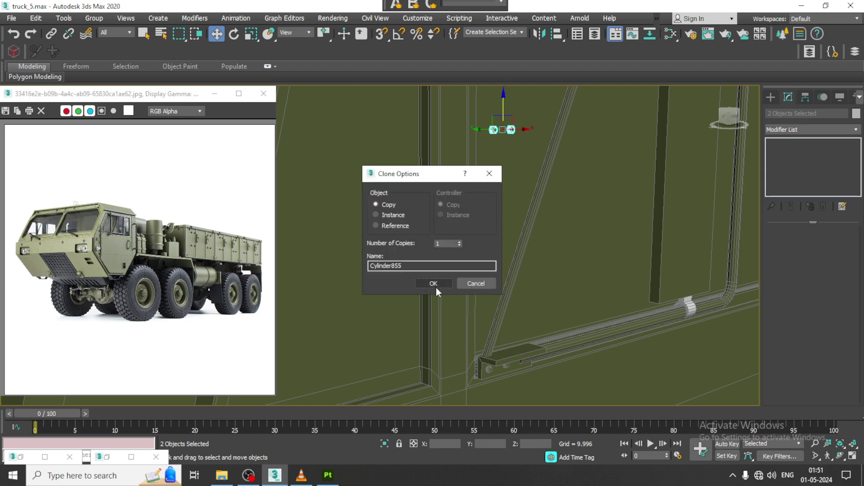
click(436, 287)
scroll(539, 234, down, 2)
scroll(561, 253, down, 2)
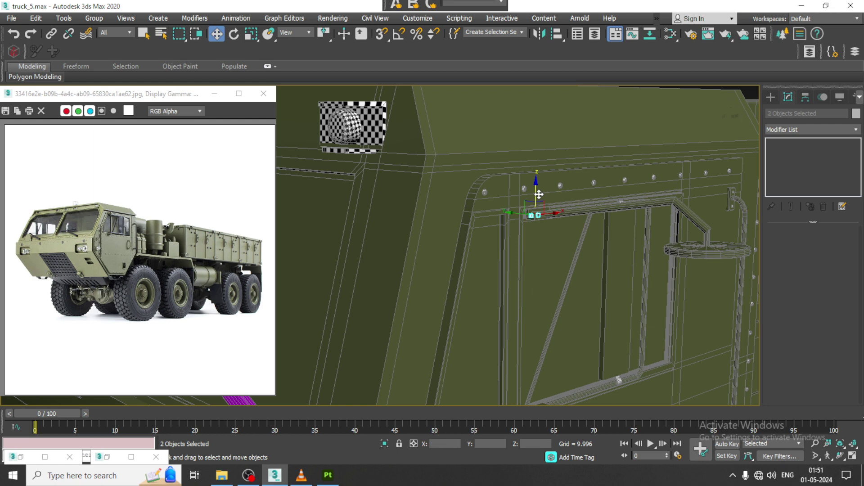
scroll(531, 200, up, 5)
scroll(508, 244, down, 3)
scroll(484, 247, down, 3)
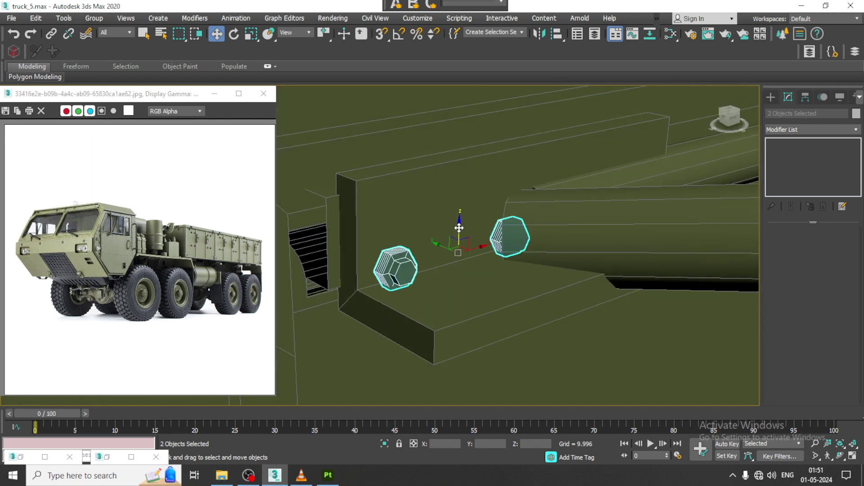
mouse_move(513, 228)
mouse_down()
mouse_move(509, 199)
mouse_move(488, 203)
mouse_up()
click(509, 198)
- Select the tube-shaped Tube001 bracket
scroll(488, 203, down, 3)
alt+middle_drag(488, 203, 604, 222)
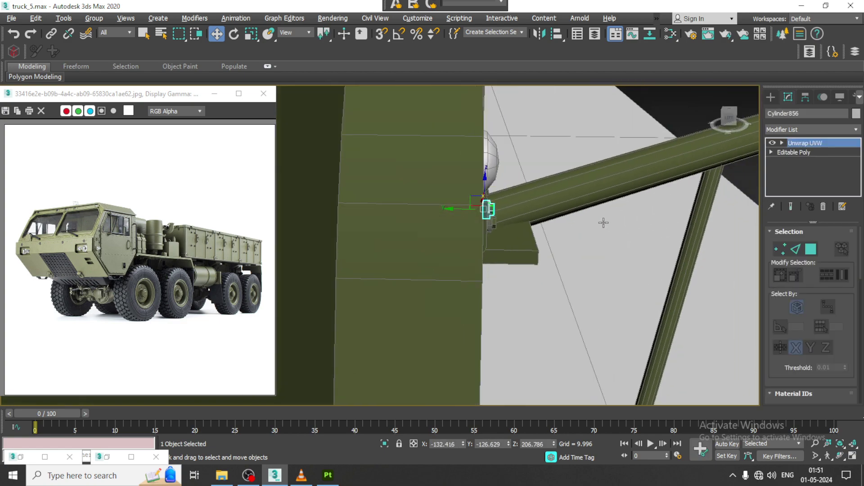
scroll(537, 231, up, 3)
scroll(537, 231, down, 2)
mouse_move(548, 251)
alt+middle_down()
mouse_move(579, 222)
mouse_move(428, 305)
alt+middle_up()
scroll(654, 215, up, 5)
click(681, 217)
- Isolate Tube001 and apply an Unwrap UVW modifier to it
key(alt+q)
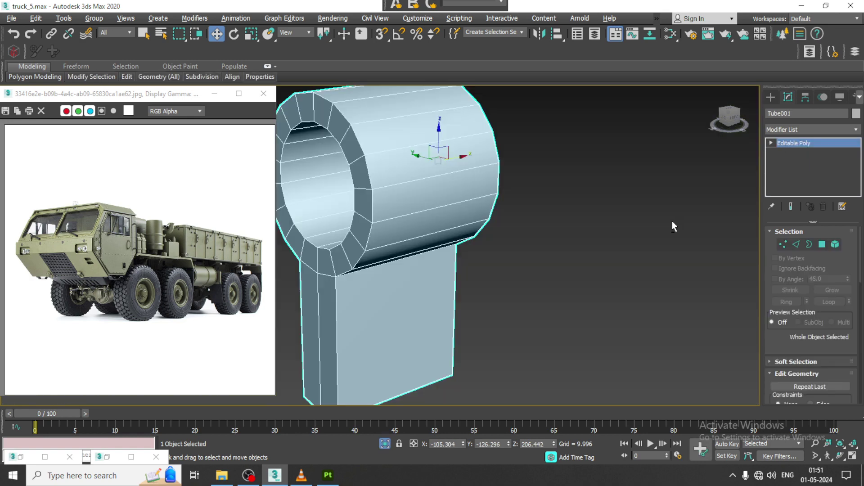
scroll(672, 220, down, 4)
mouse_move(628, 228)
alt+middle_down()
mouse_move(643, 226)
mouse_move(629, 226)
alt+middle_up()
scroll(629, 226, up, 2)
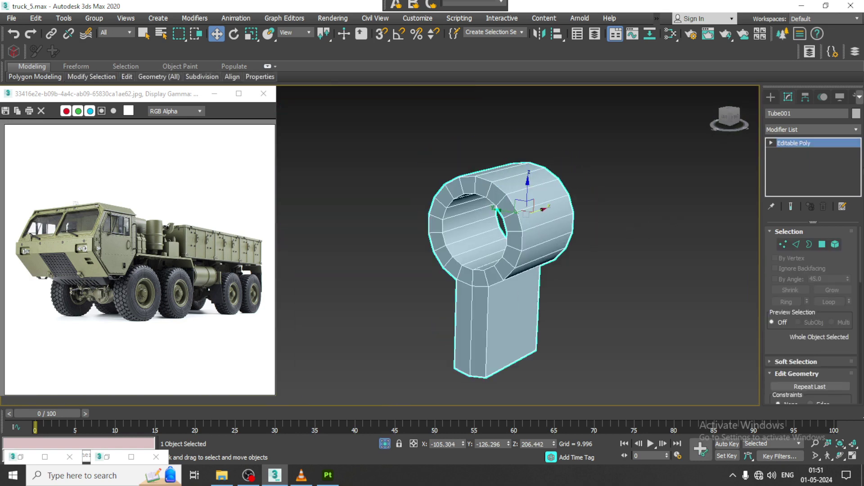
click(809, 130)
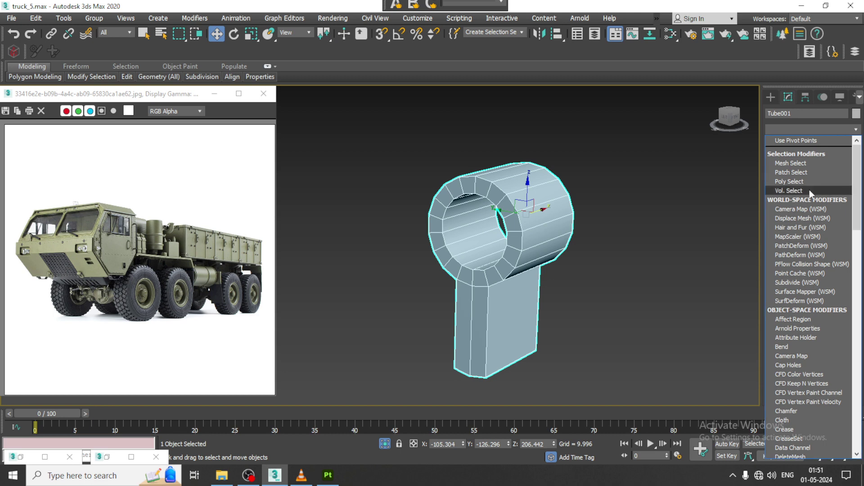
key(u)
click(813, 306)
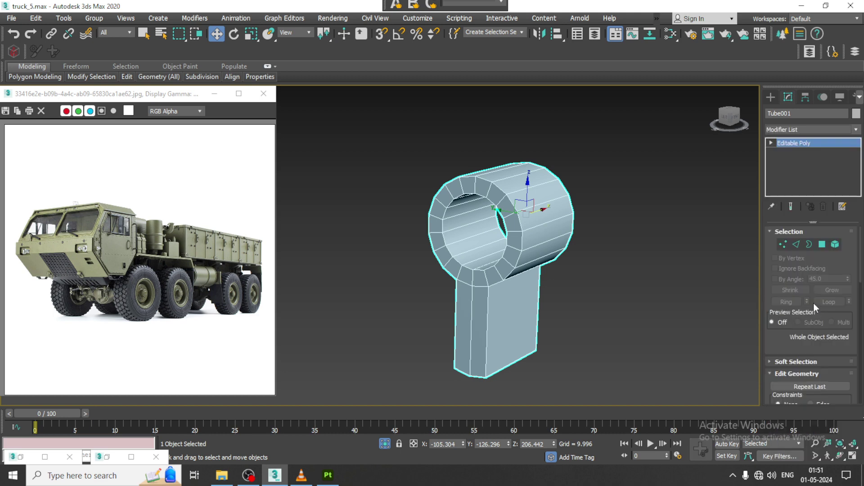
- Dismiss the screen recorder and orbit to view the bracket's underside
click(251, 476)
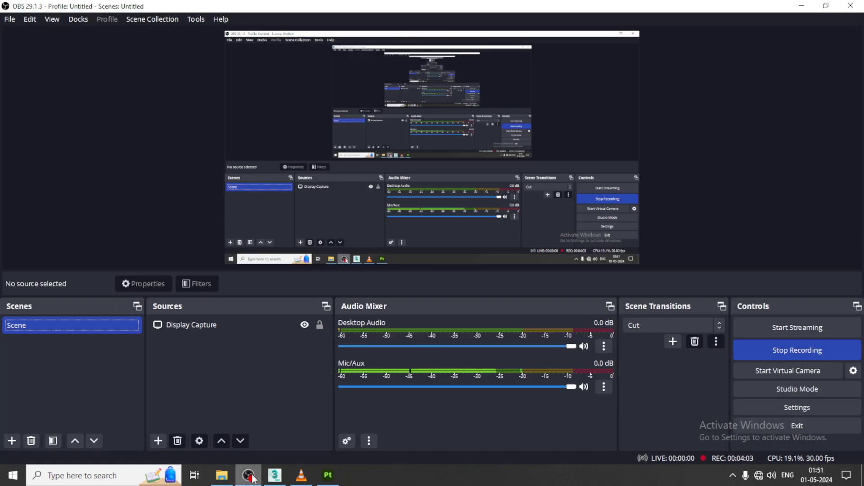
click(251, 476)
mouse_move(721, 249)
alt+middle_down()
mouse_move(625, 160)
mouse_move(780, 315)
alt+middle_up()
scroll(786, 372, down, 3)
- Open the UV editor and move the existing UV island out of the way
scroll(813, 346, down, 2)
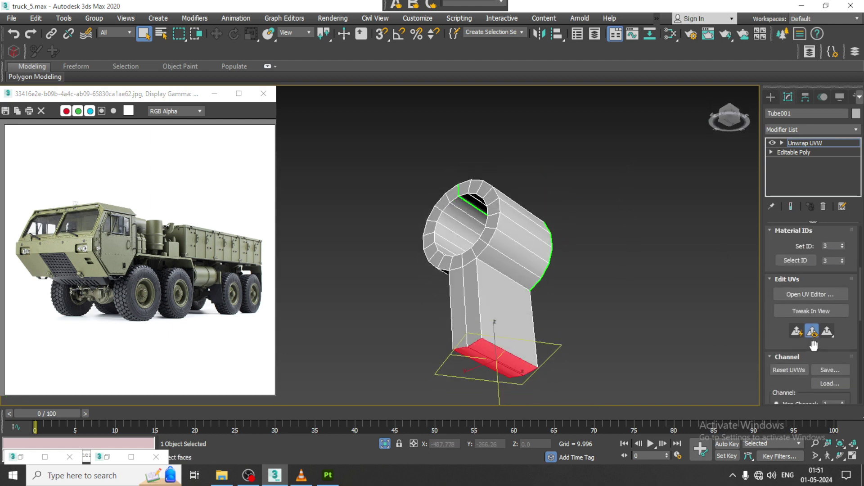
click(805, 295)
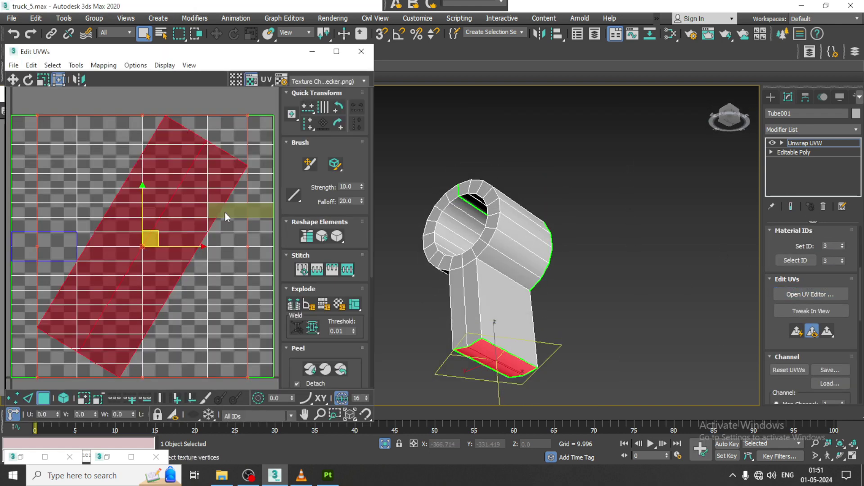
scroll(153, 245, down, 4)
drag(156, 243, 72, 108)
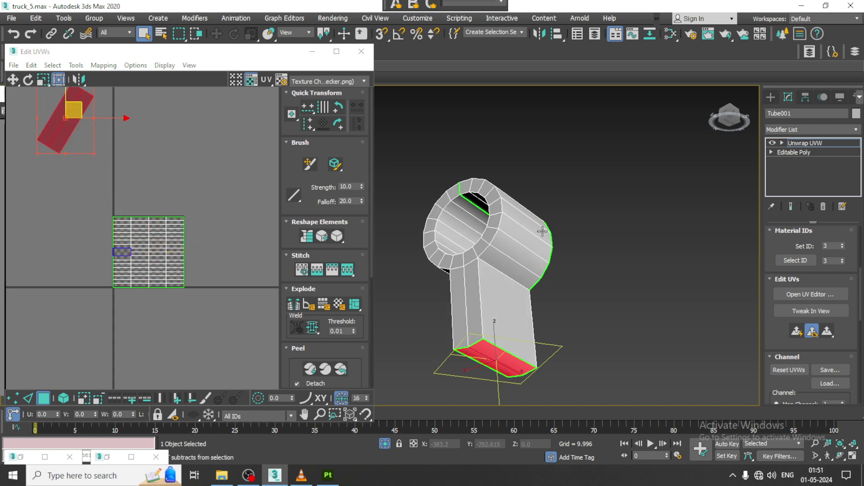
alt+middle_drag(504, 252, 558, 270)
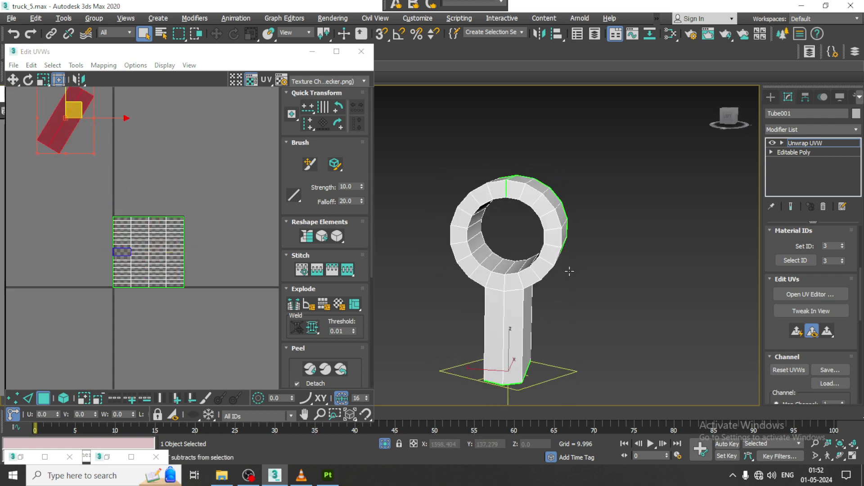
scroll(548, 269, up, 4)
- Select the stem's front face, the lower-left ring faces and the ring's outer edge loop
click(527, 342)
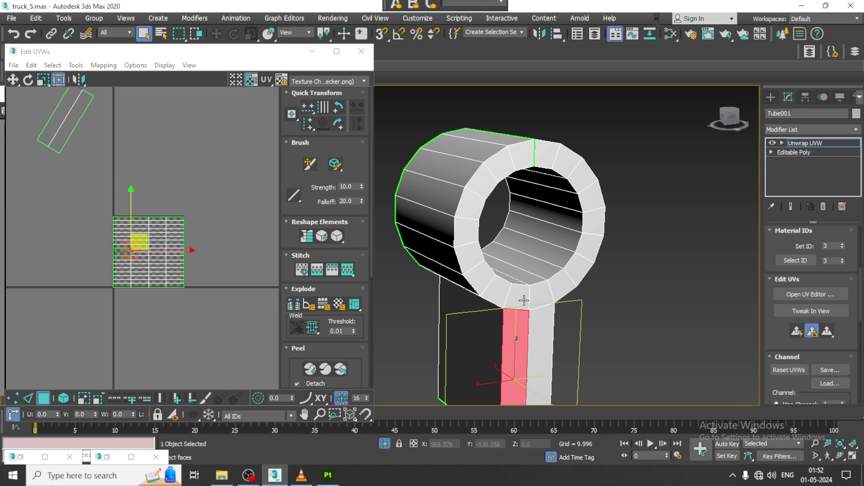
ctrl+click(523, 301)
ctrl+click(497, 292)
ctrl+click(479, 281)
ctrl+click(460, 256)
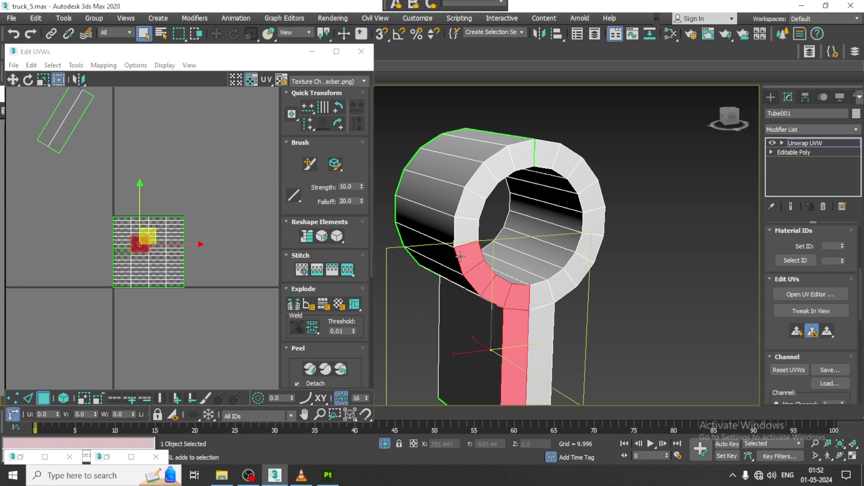
click(782, 143)
click(800, 161)
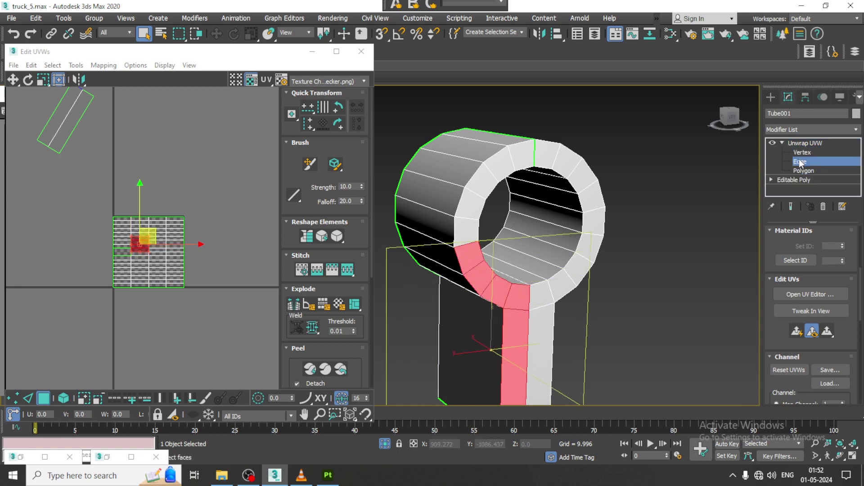
double_click(474, 177)
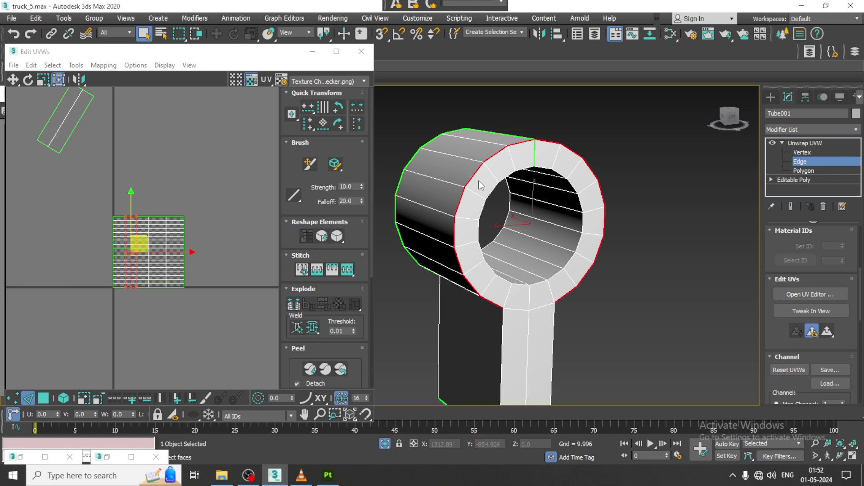
click(803, 161)
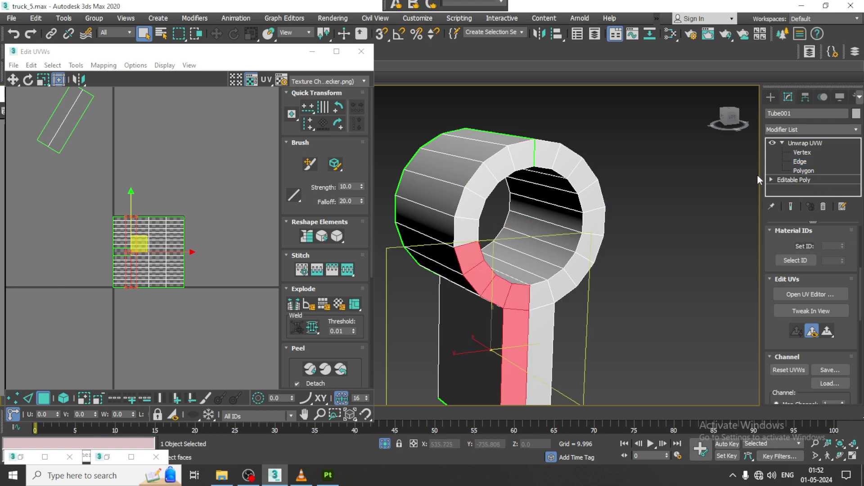
ctrl+click(460, 223)
- Add the upper and right ring faces, planar-map them, and lift the island above the tile
ctrl+click(474, 197)
ctrl+click(499, 167)
ctrl+click(522, 151)
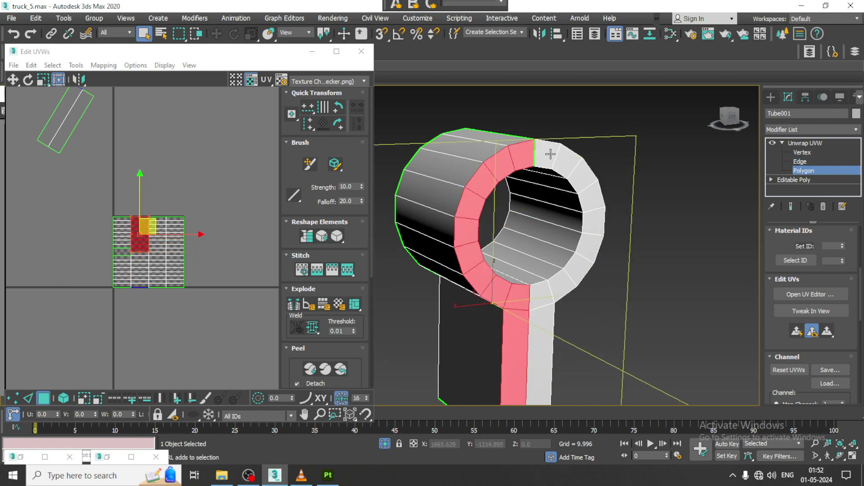
ctrl+click(548, 153)
ctrl+click(571, 164)
ctrl+click(586, 180)
ctrl+click(588, 200)
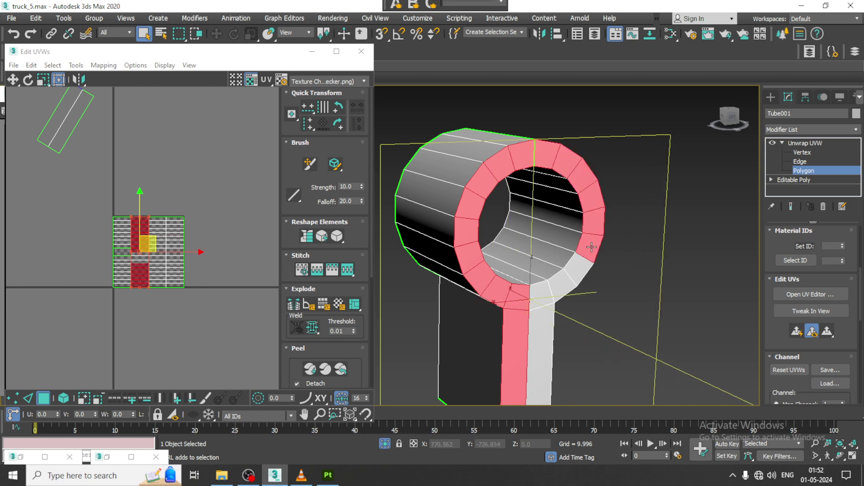
ctrl+click(537, 314)
scroll(570, 309, down, 4)
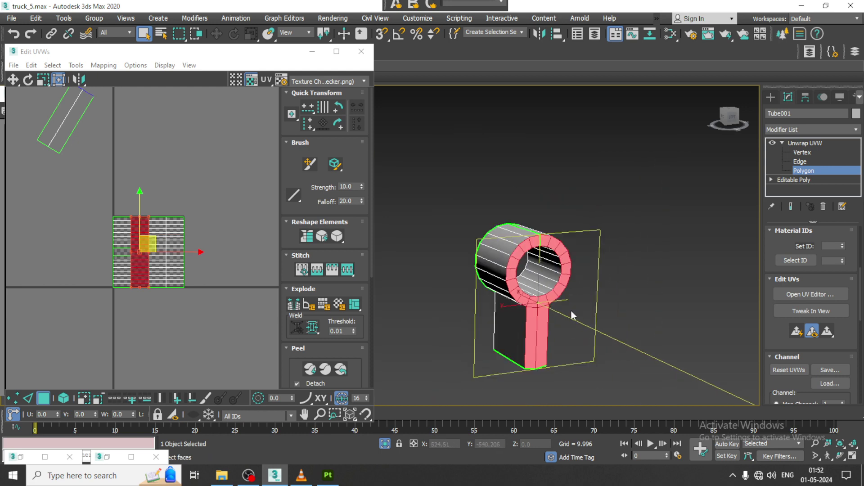
click(794, 333)
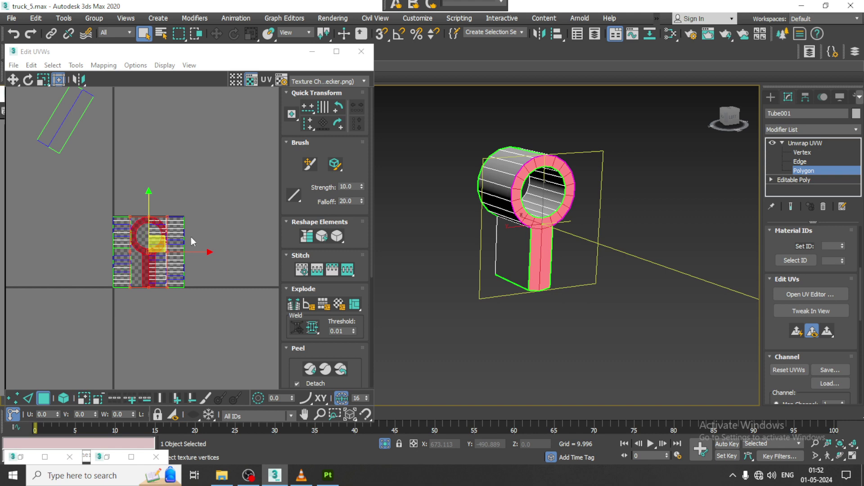
drag(161, 238, 201, 86)
- Planar-map the stem's front face and the ring faces, placing the island above the main tile
alt+middle_drag(563, 252, 601, 247)
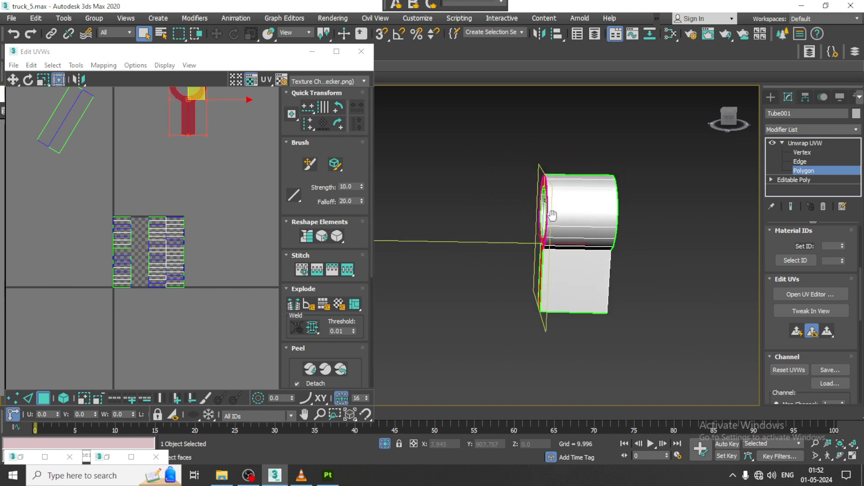
scroll(600, 247, up, 3)
click(534, 311)
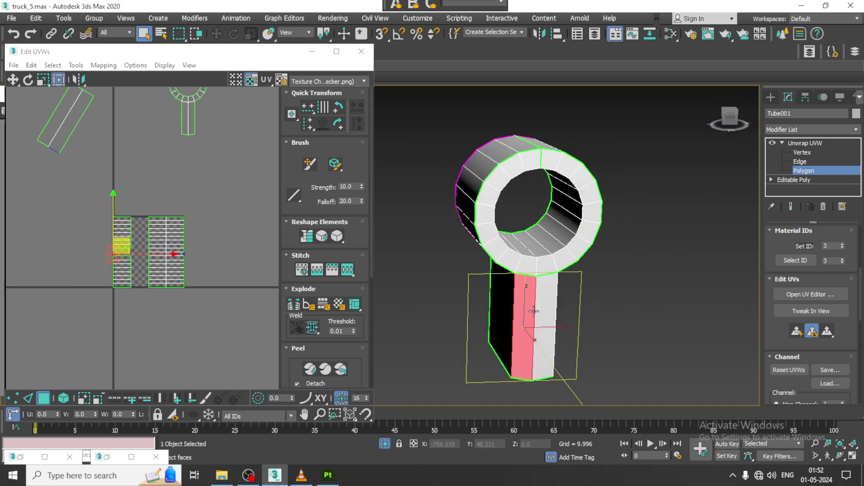
ctrl+click(528, 267)
ctrl+click(495, 248)
ctrl+click(488, 215)
ctrl+click(494, 179)
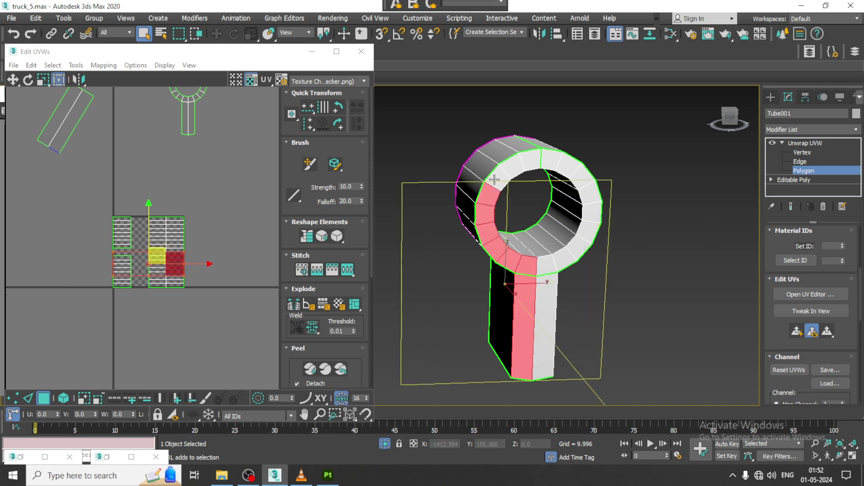
ctrl+click(509, 166)
ctrl+click(553, 161)
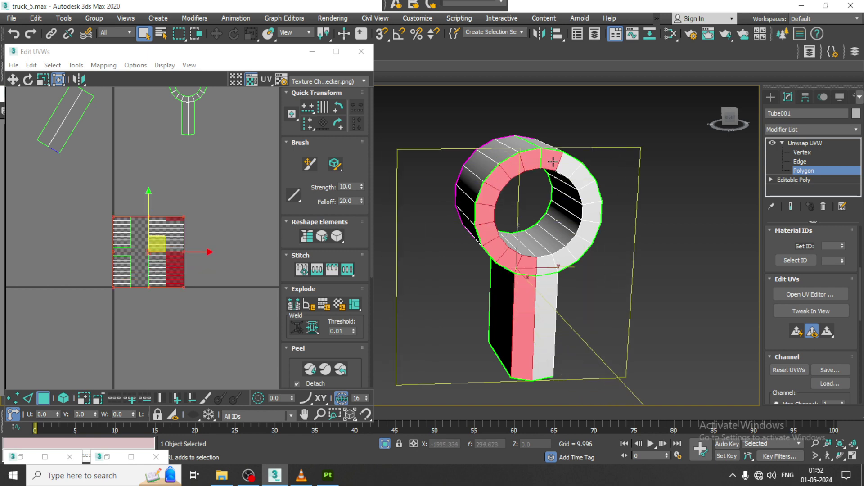
ctrl+click(573, 174)
ctrl+click(592, 201)
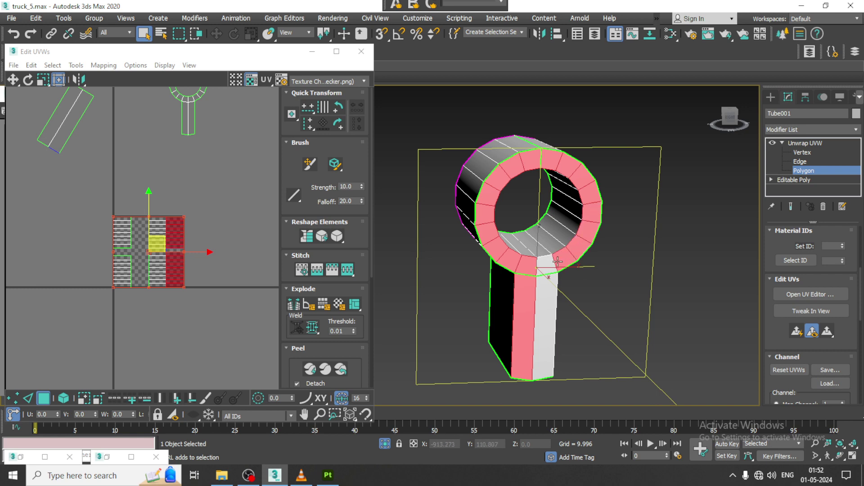
ctrl+click(550, 281)
click(797, 330)
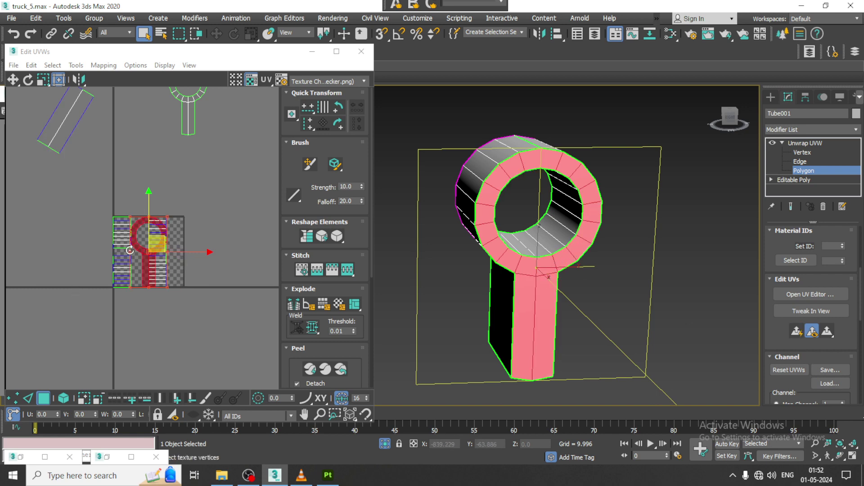
drag(156, 242, 253, 96)
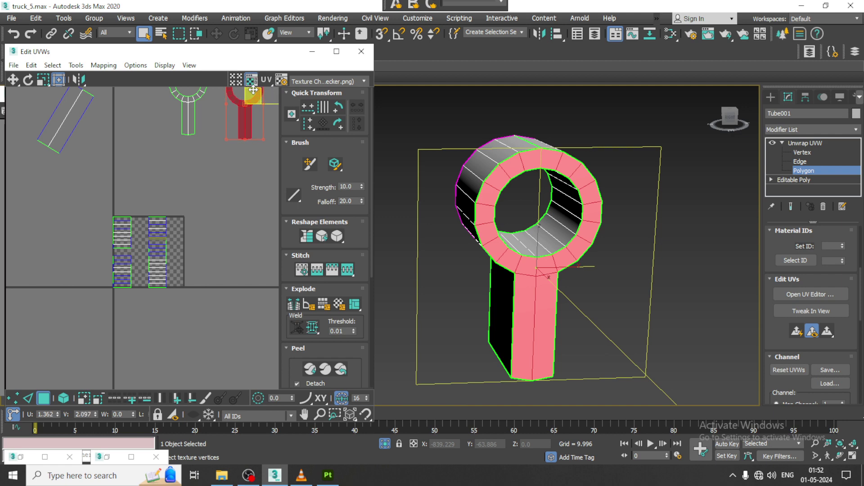
- Select all bands of the tube's outer cylinder faces plus the lower flap faces
mouse_move(608, 216)
alt+middle_down()
mouse_move(626, 215)
mouse_move(567, 274)
mouse_move(606, 231)
alt+middle_up()
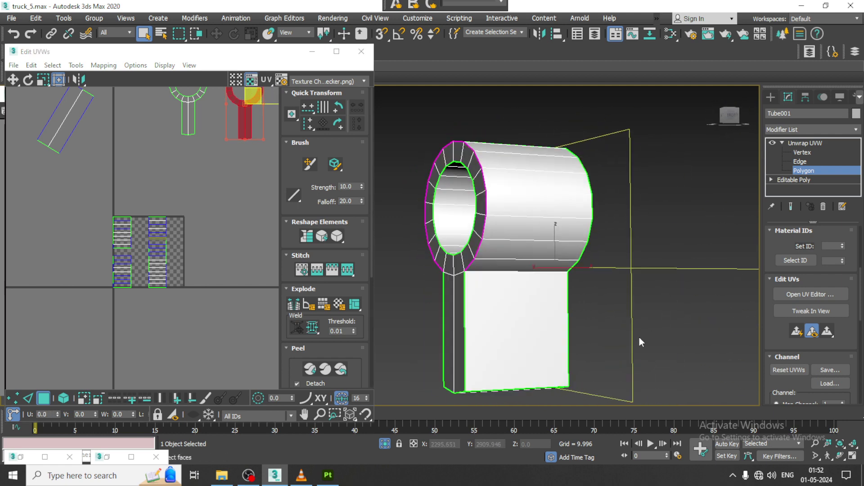
alt+middle_drag(642, 342, 528, 303)
click(527, 290)
ctrl+click(510, 224)
ctrl+click(509, 189)
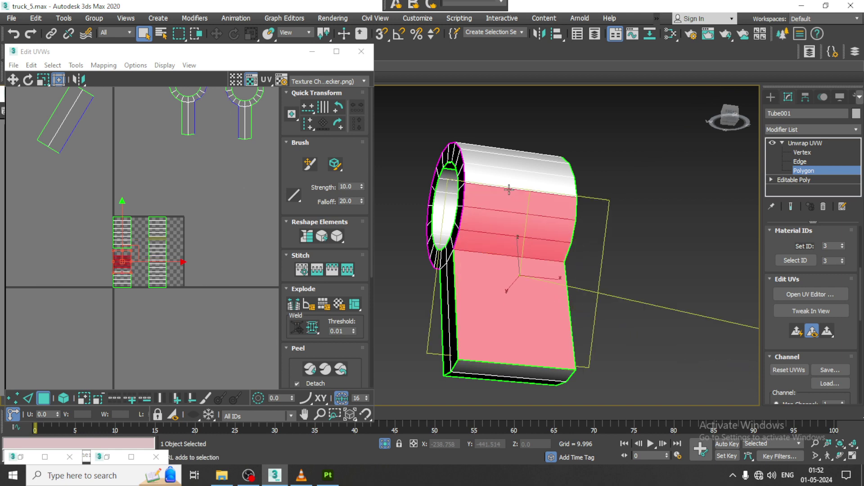
mouse_move(508, 161)
alt+middle_down()
mouse_move(518, 193)
mouse_move(510, 278)
alt+middle_up()
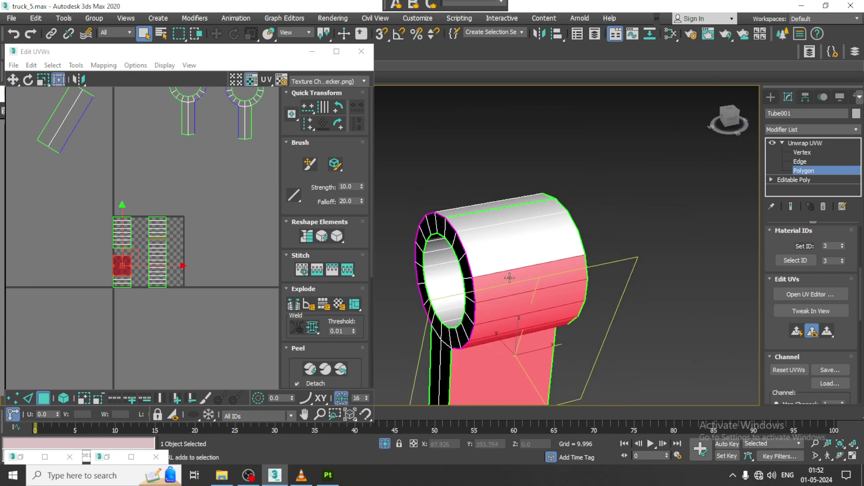
ctrl+click(508, 266)
ctrl+click(485, 239)
ctrl+click(485, 221)
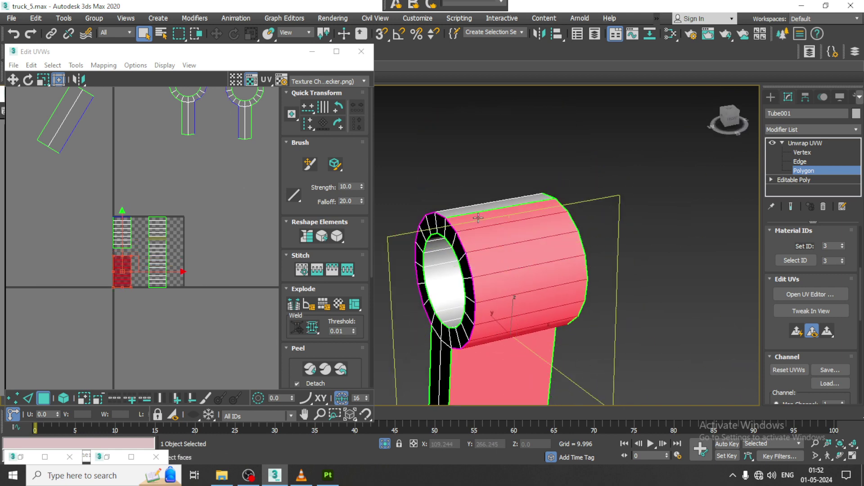
mouse_move(478, 218)
alt+middle_down()
mouse_move(586, 236)
mouse_move(515, 299)
alt+middle_up()
ctrl+click(540, 265)
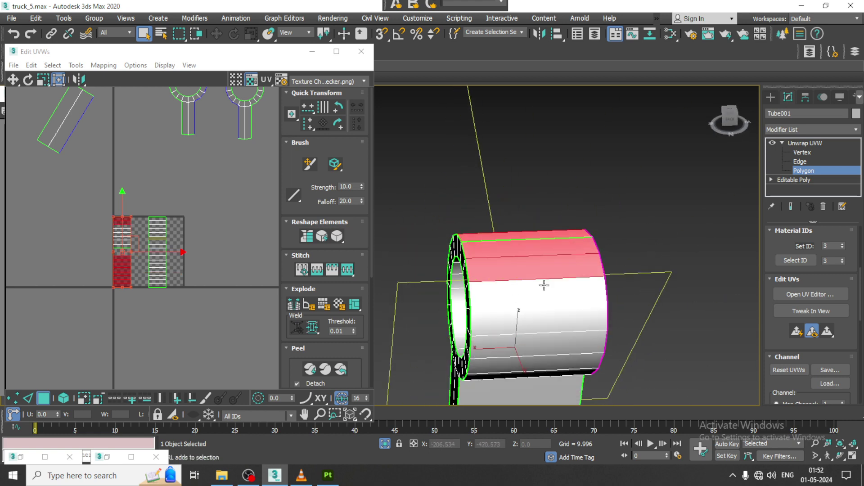
ctrl+click(544, 285)
ctrl+click(548, 310)
ctrl+click(549, 343)
ctrl+click(549, 366)
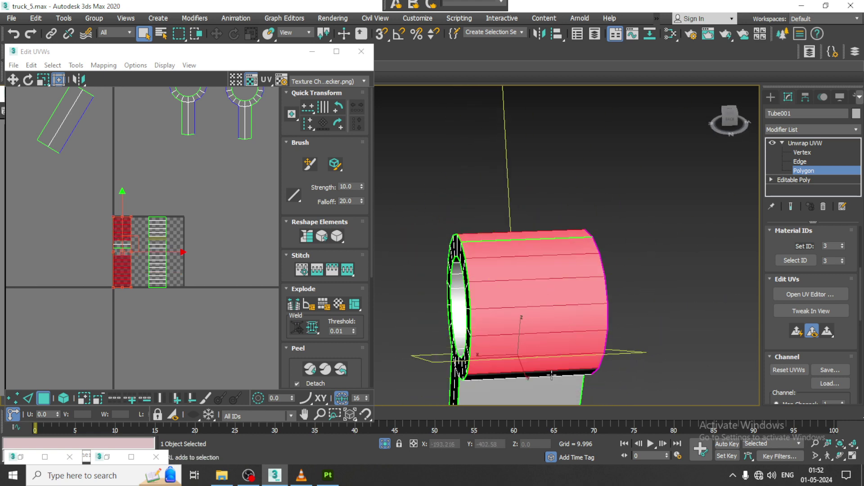
ctrl+click(551, 376)
scroll(551, 315, down, 5)
alt+middle_drag(588, 193, 612, 198)
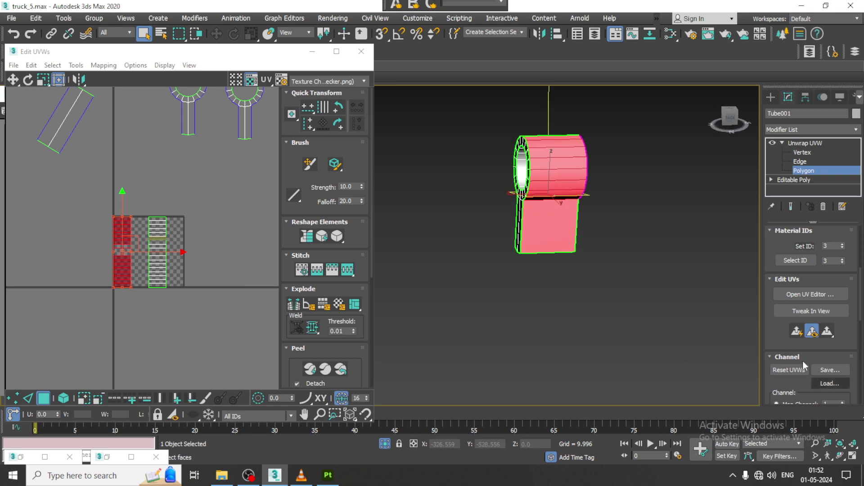
- Unfold the cylinder and flap selection and move the island outside the checker square
drag(212, 232, 117, 227)
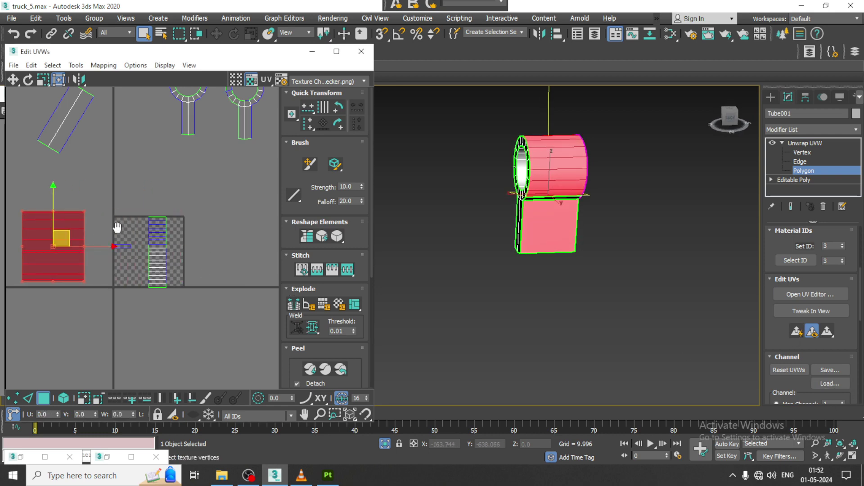
middle_drag(117, 227, 196, 209)
click(104, 65)
click(130, 104)
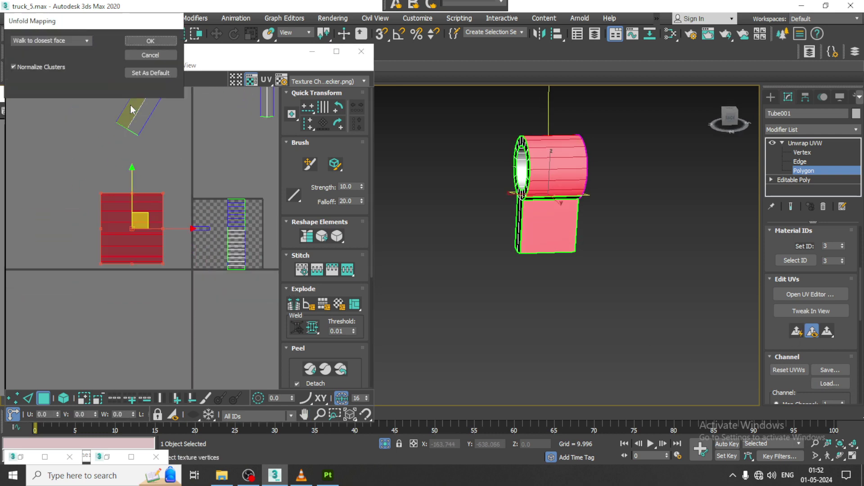
click(161, 42)
drag(247, 256, 106, 205)
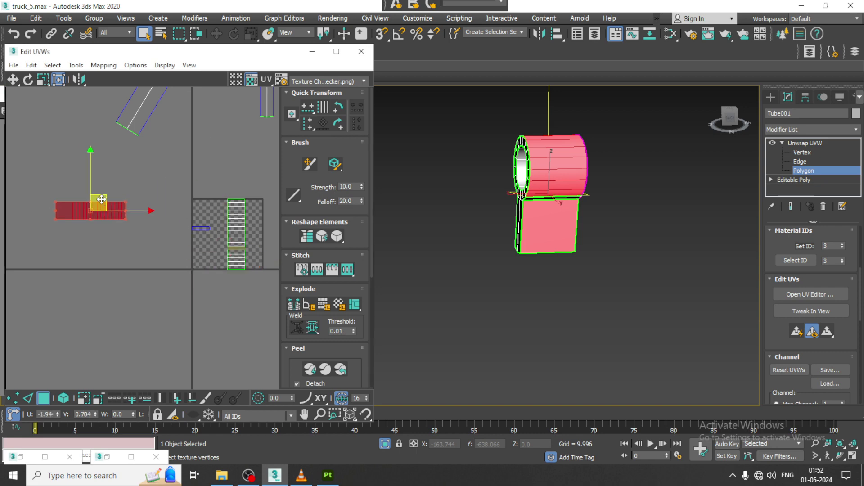
- Planar-project the inner faces and strip, unfold them into a vertical strip, and move it left
mouse_move(649, 193)
alt+middle_down()
mouse_move(548, 180)
mouse_move(629, 195)
alt+middle_up()
click(519, 191)
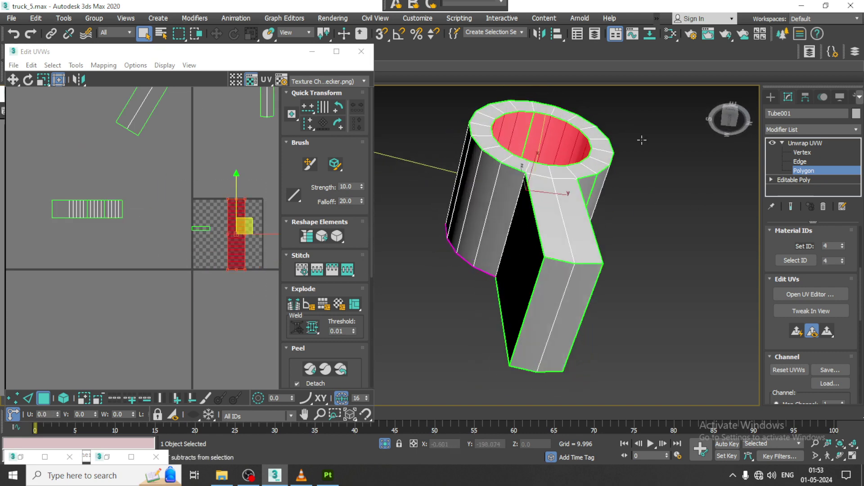
drag(215, 240, 215, 240)
alt+middle_drag(450, 225, 397, 251)
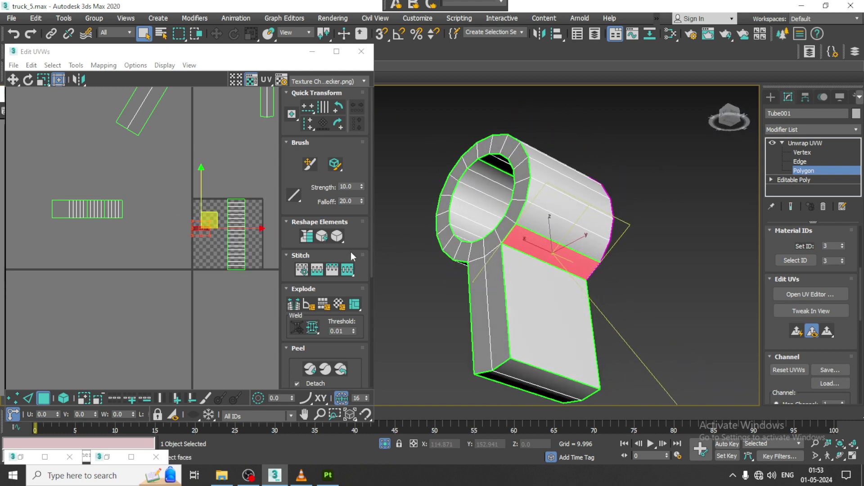
ctrl+drag(42, 191, 126, 231)
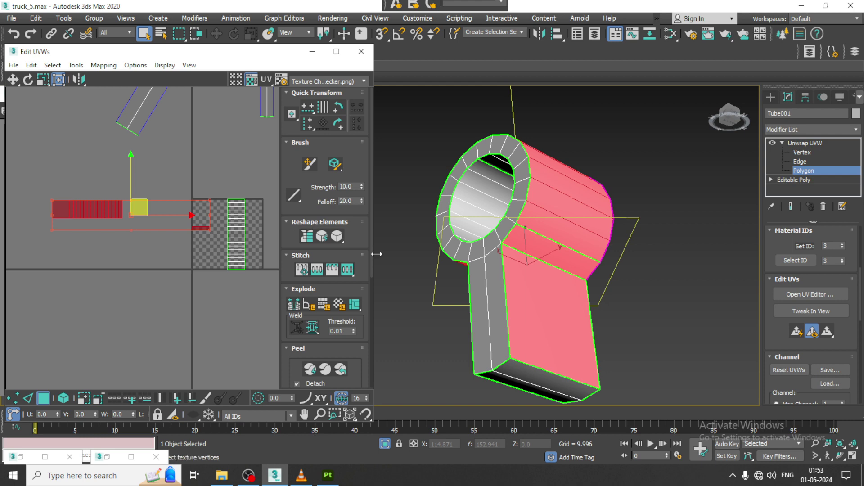
click(796, 333)
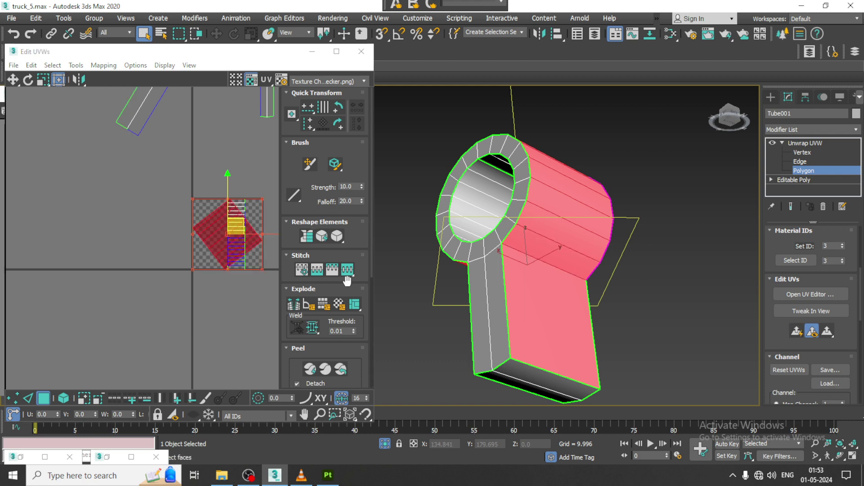
click(104, 65)
click(126, 95)
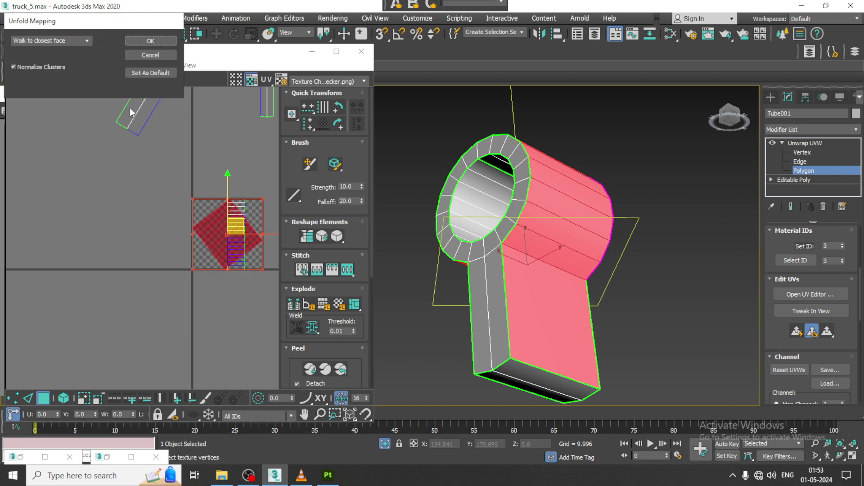
click(151, 41)
drag(239, 257, 107, 224)
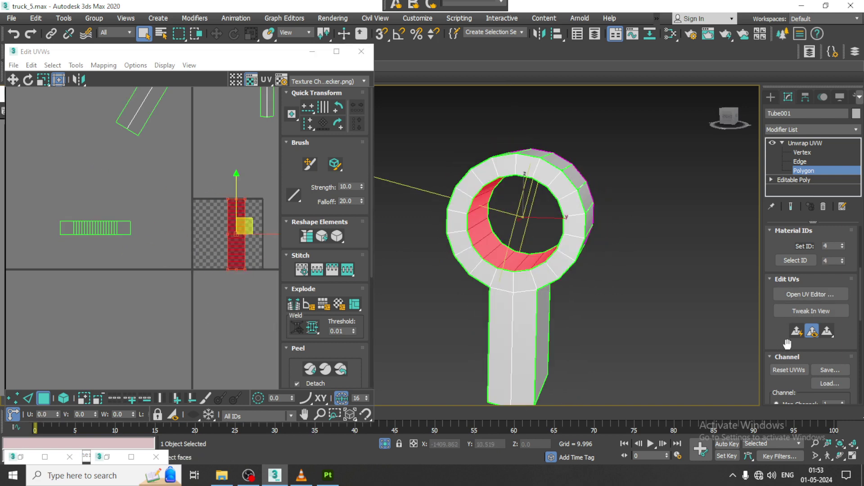
- Unfold the UVs into separate clusters, then select all and pack them together
click(112, 67)
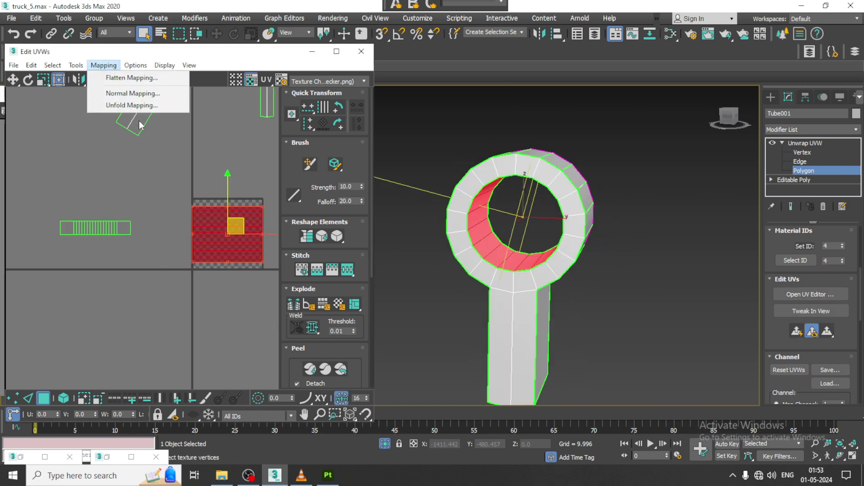
click(140, 107)
click(157, 44)
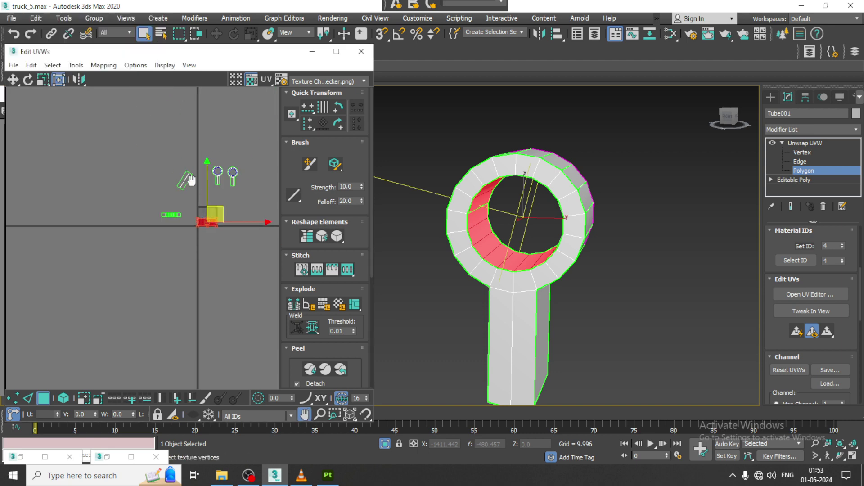
key(ctrl+a)
click(76, 66)
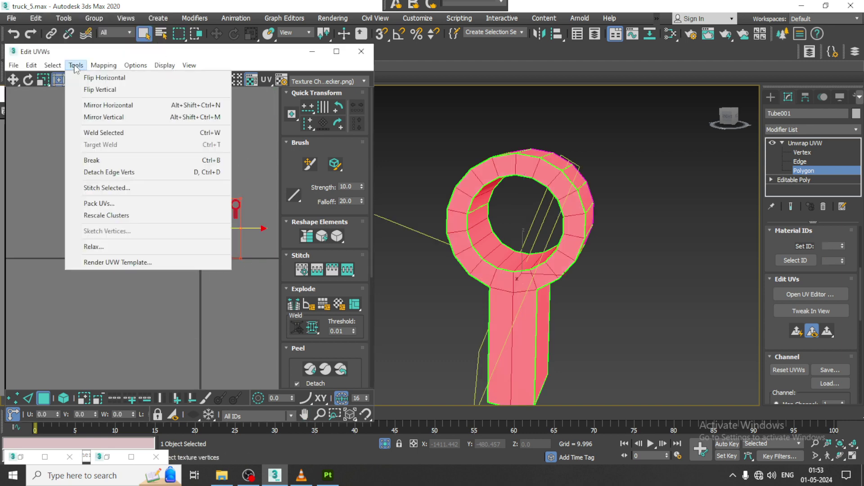
click(135, 203)
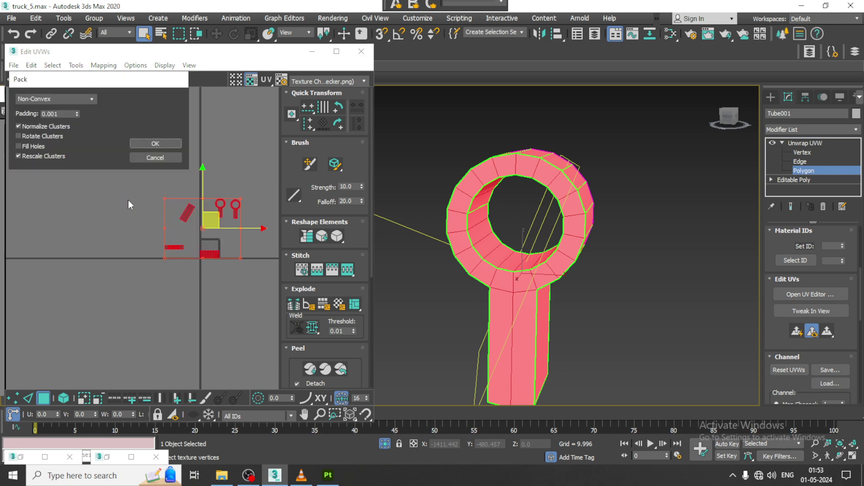
click(163, 144)
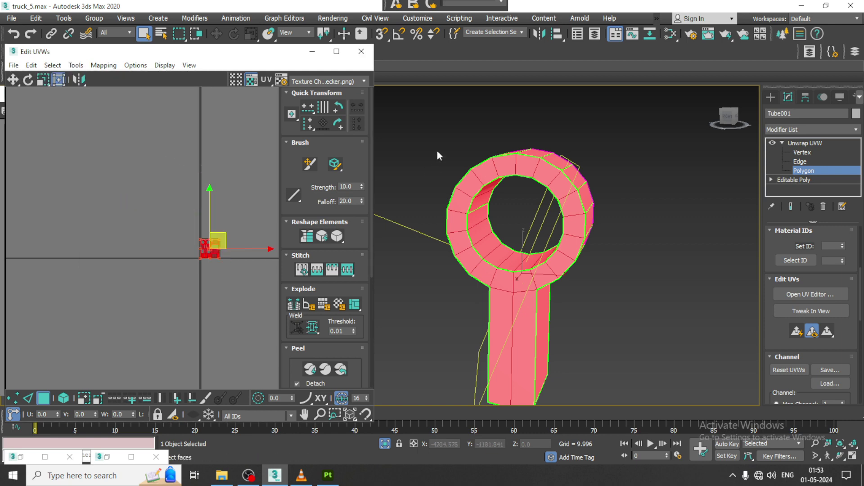
- Minimize the Edit UVWs window and return to the Unwrap UVW level
click(312, 52)
click(831, 143)
mouse_move(633, 255)
alt+middle_down()
mouse_move(624, 274)
mouse_move(604, 268)
alt+middle_up()
right_click(657, 180)
- Show the whole truck scene and minimize the Slate Material Editor
click(671, 88)
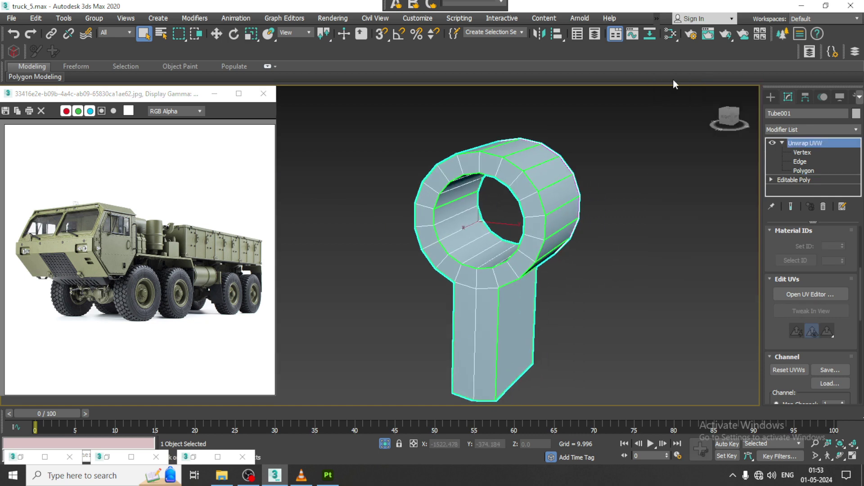
click(670, 33)
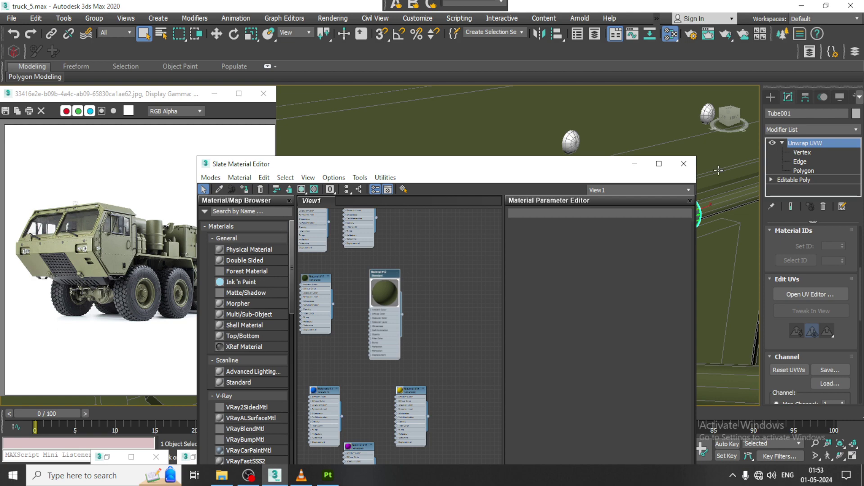
click(637, 168)
scroll(623, 175, up, 5)
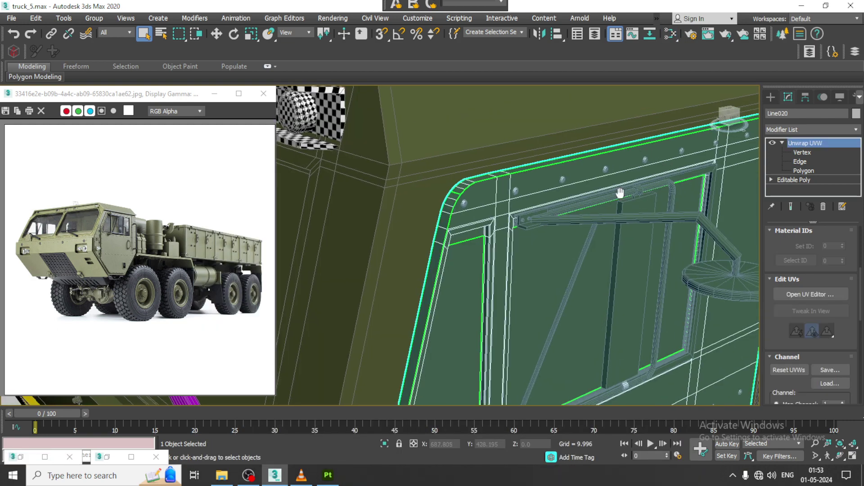
scroll(621, 193, up, 3)
scroll(575, 213, up, 3)
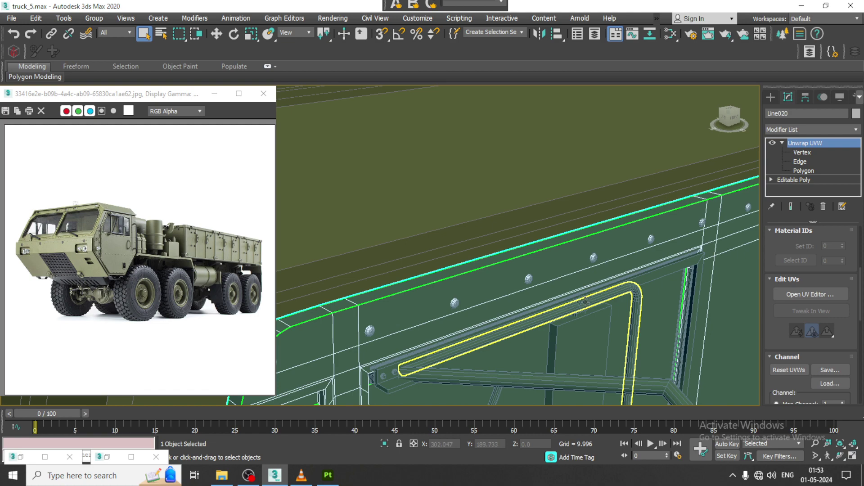
- Zoom into the door frame and select the small tube Tube001
click(584, 302)
scroll(580, 306, up, 3)
scroll(575, 318, up, 3)
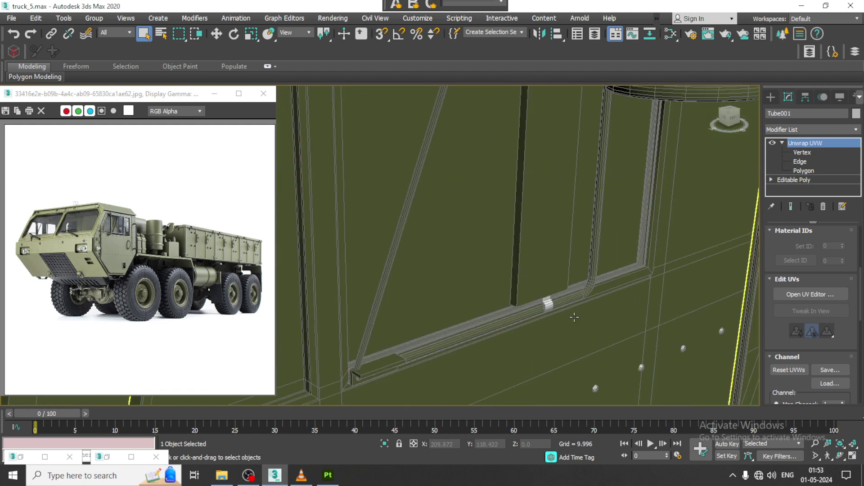
click(547, 303)
scroll(547, 304, down, 3)
click(554, 301)
scroll(562, 299, up, 2)
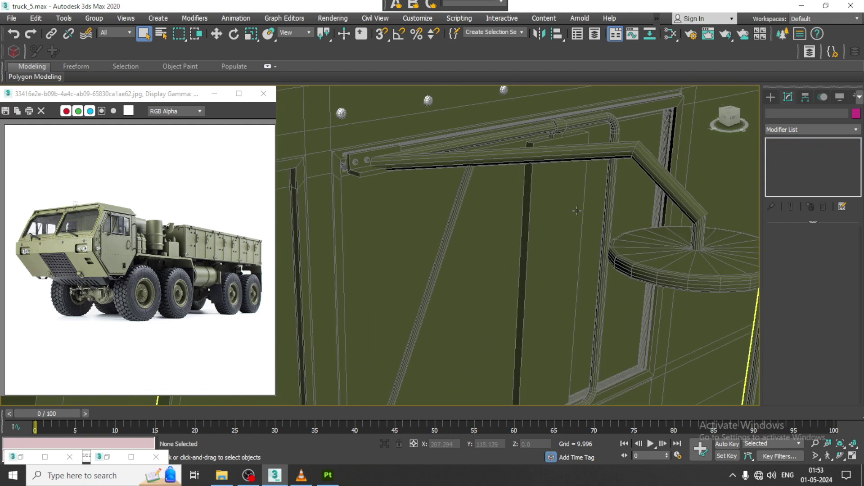
scroll(564, 299, up, 2)
click(556, 246)
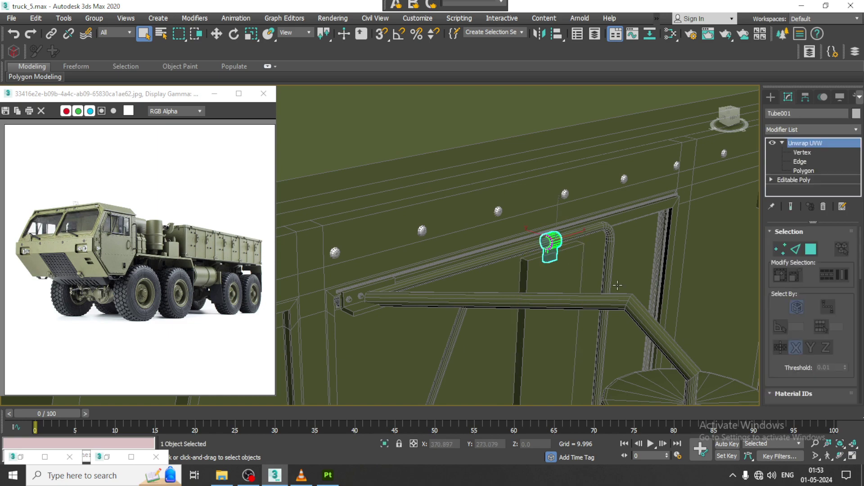
scroll(550, 248, down, 2)
scroll(538, 266, down, 2)
alt+middle_drag(506, 263, 468, 266)
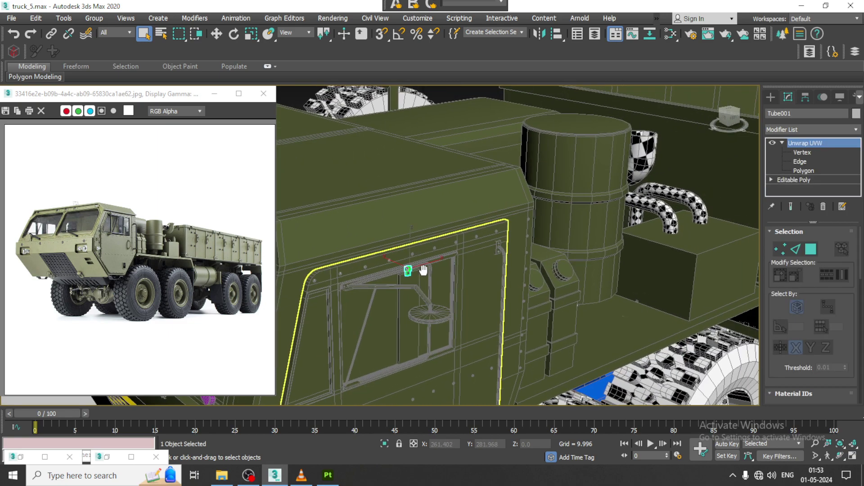
- Try a Y-axis mirror of the part, then cancel it and switch to Move
click(535, 37)
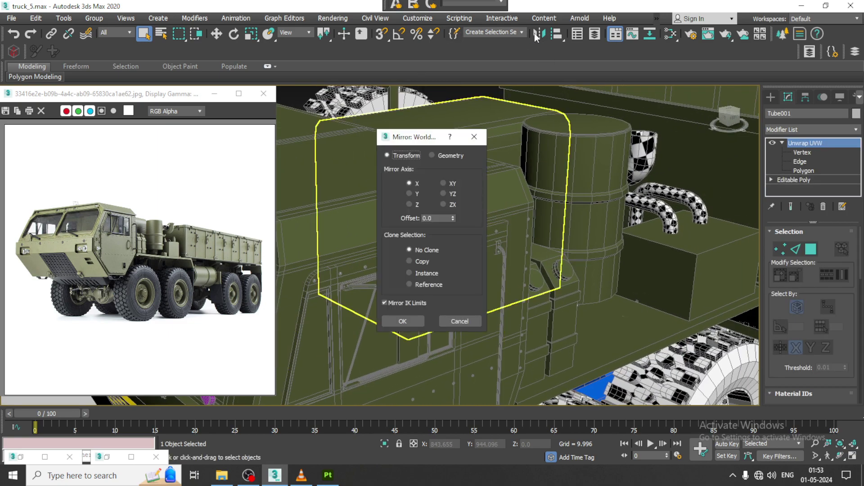
click(415, 193)
drag(551, 139, 627, 137)
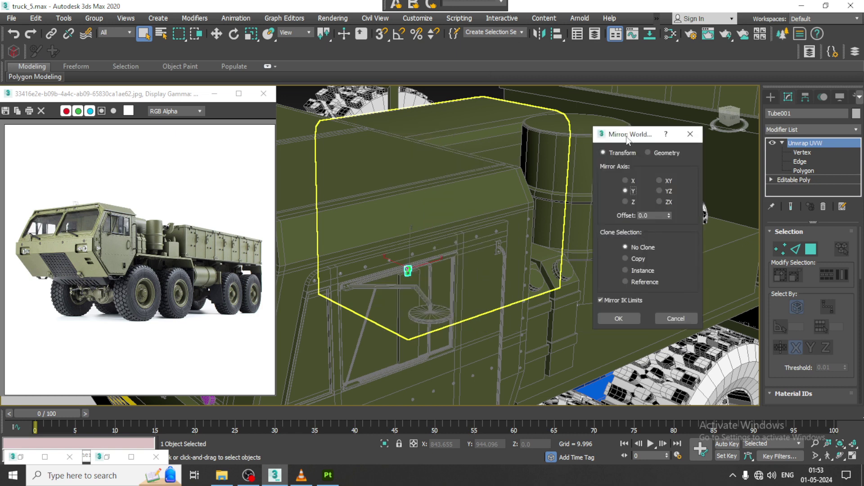
click(679, 319)
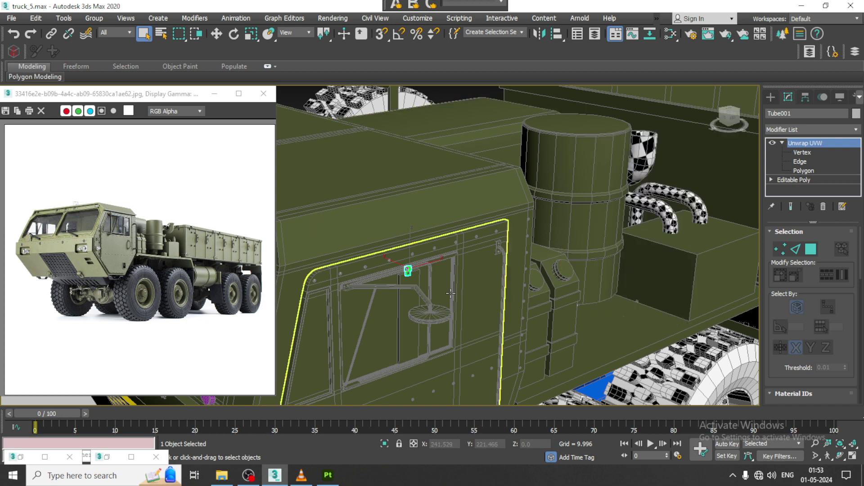
key(w)
- Mirror the part on Z as a copy and lower it to the window sill
click(541, 36)
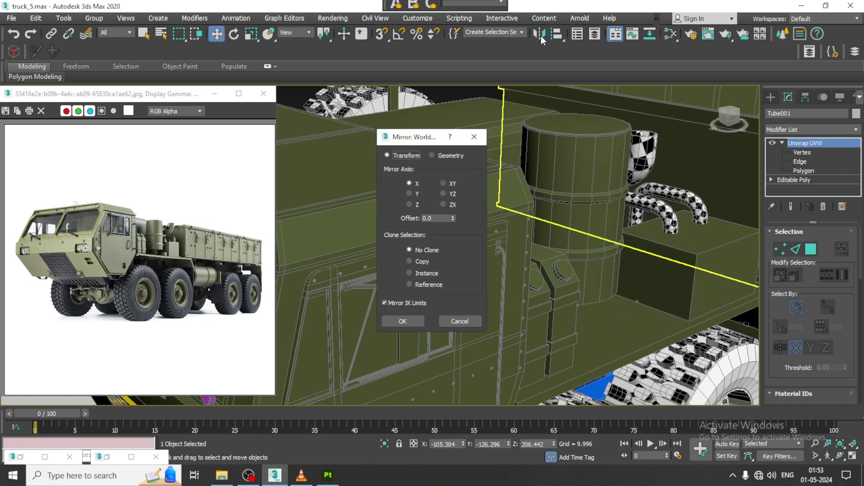
click(417, 206)
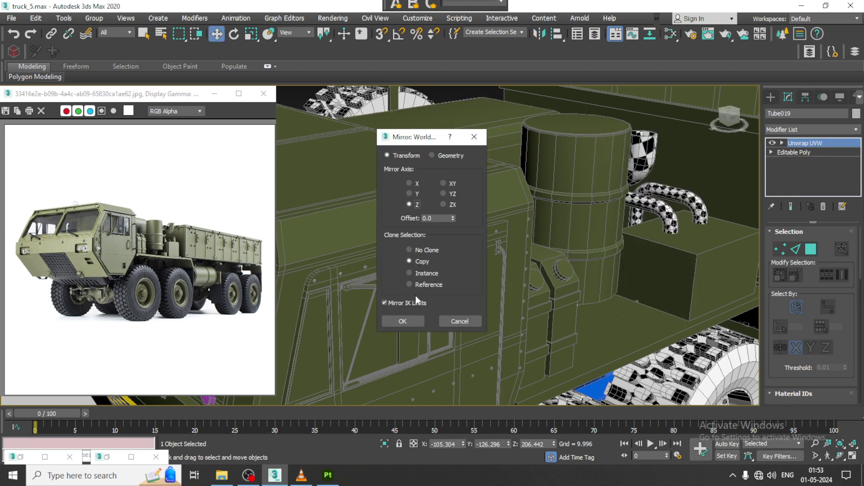
click(411, 321)
scroll(486, 261, up, 2)
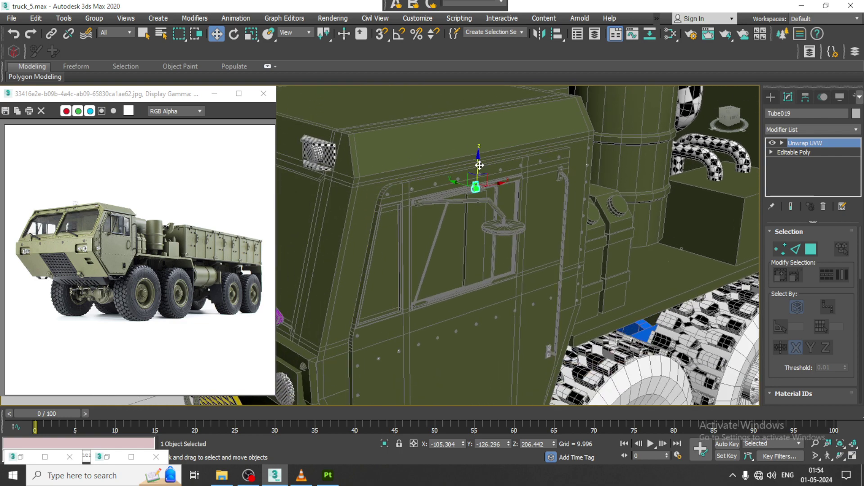
drag(498, 255, 504, 263)
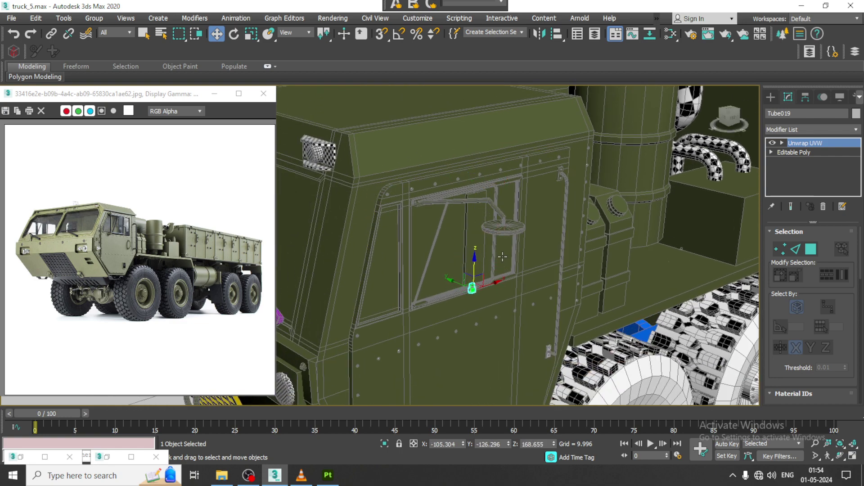
key(z)
- Orbit and zoom out to inspect the mirrored copy Tube019 on the door
scroll(439, 270, down, 2)
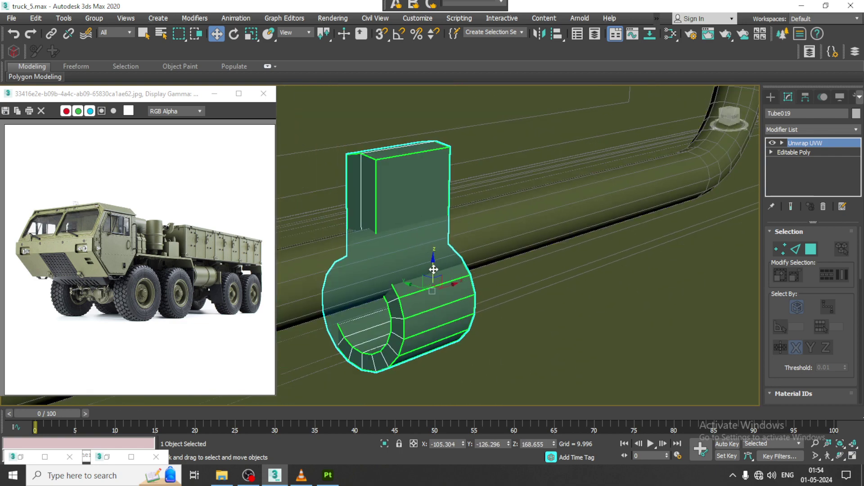
alt+middle_drag(434, 269, 435, 225)
alt+middle_drag(441, 259, 411, 242)
scroll(411, 242, down, 4)
scroll(443, 228, down, 1)
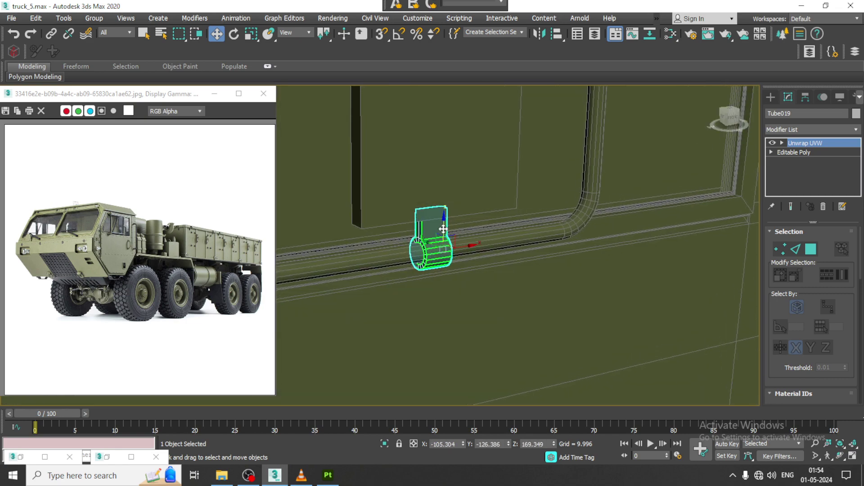
scroll(443, 226, down, 2)
scroll(450, 226, down, 2)
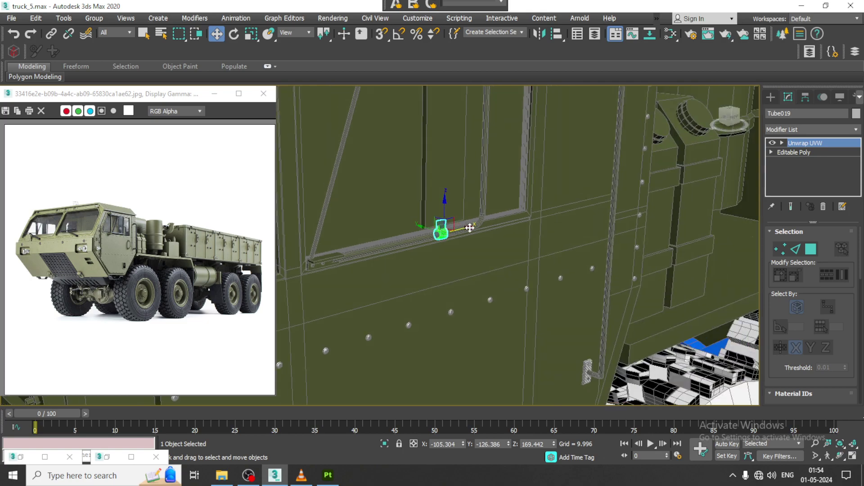
scroll(468, 226, down, 2)
scroll(457, 228, down, 3)
scroll(457, 229, down, 4)
- Select all the roof light housings along the cab roof
alt+middle_drag(518, 202, 531, 194)
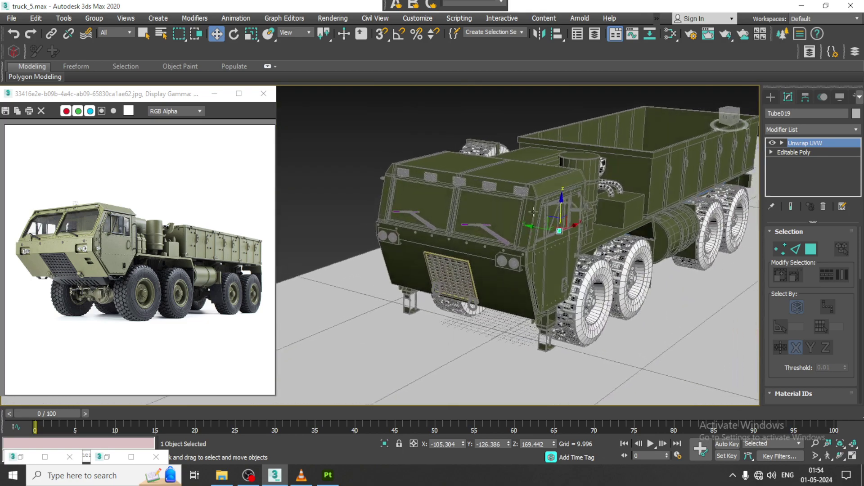
scroll(530, 195, up, 5)
scroll(529, 203, down, 2)
scroll(540, 189, up, 4)
scroll(580, 178, up, 1)
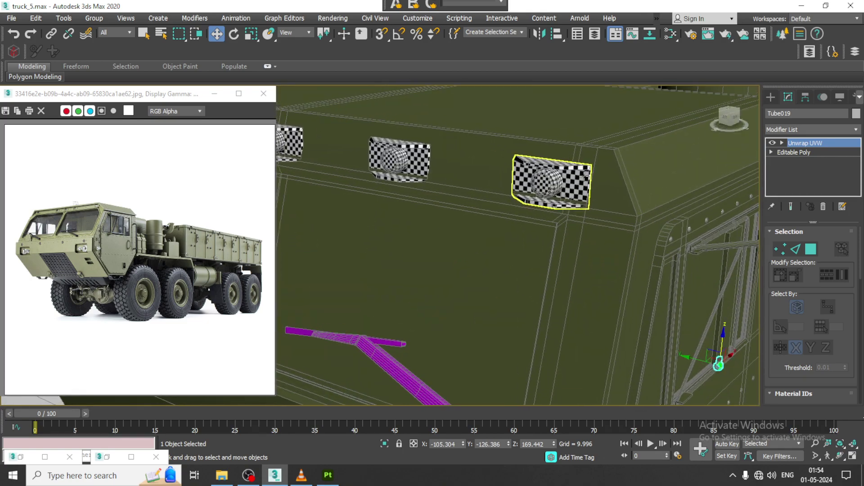
click(583, 176)
middle_drag(424, 179, 567, 228)
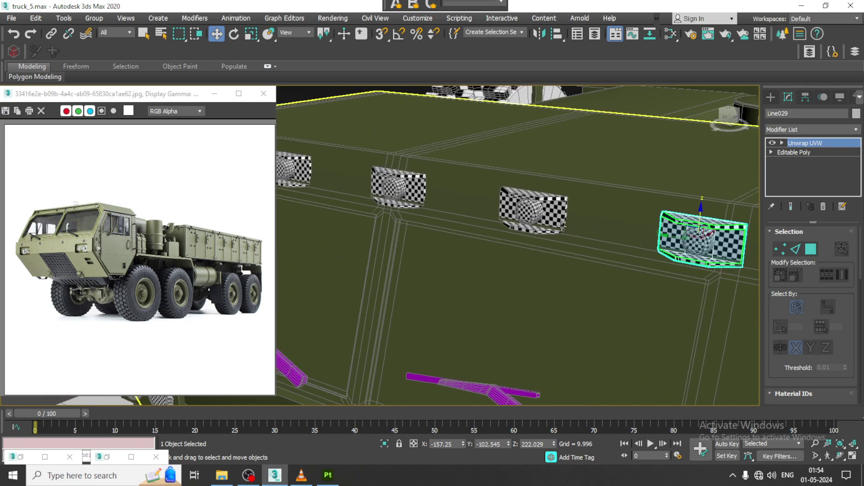
ctrl+click(532, 209)
middle_drag(424, 185, 437, 232)
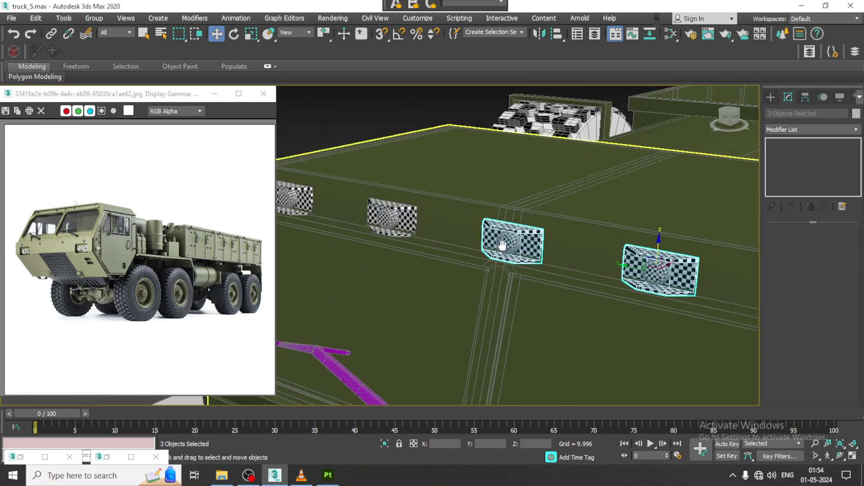
ctrl+click(435, 230)
ctrl+click(336, 208)
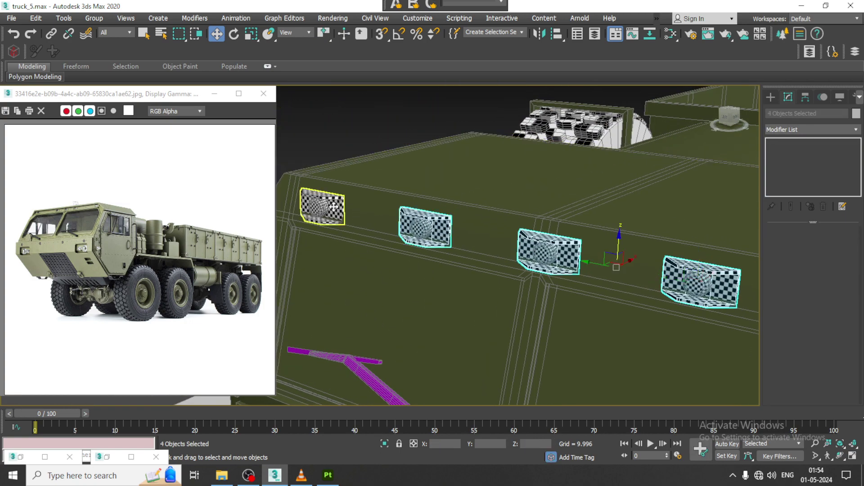
ctrl+click(334, 207)
- Assign the existing dark green body material to the light housings in Slate
key(m)
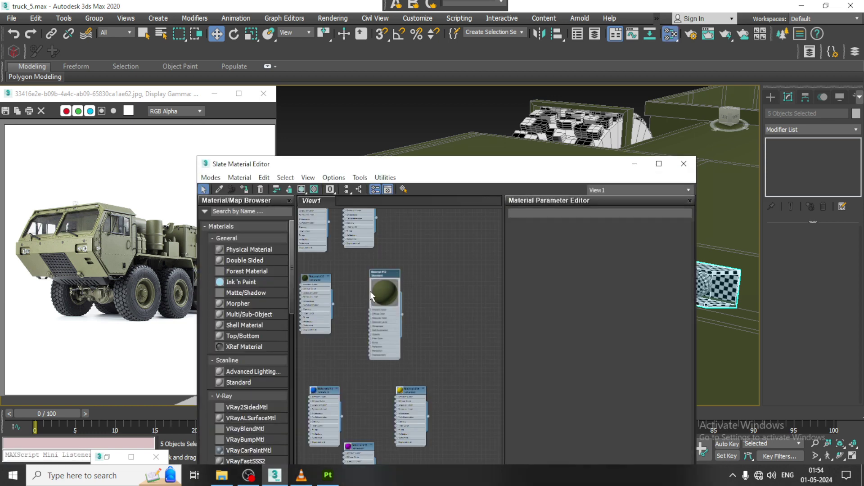
middle_drag(485, 343, 494, 285)
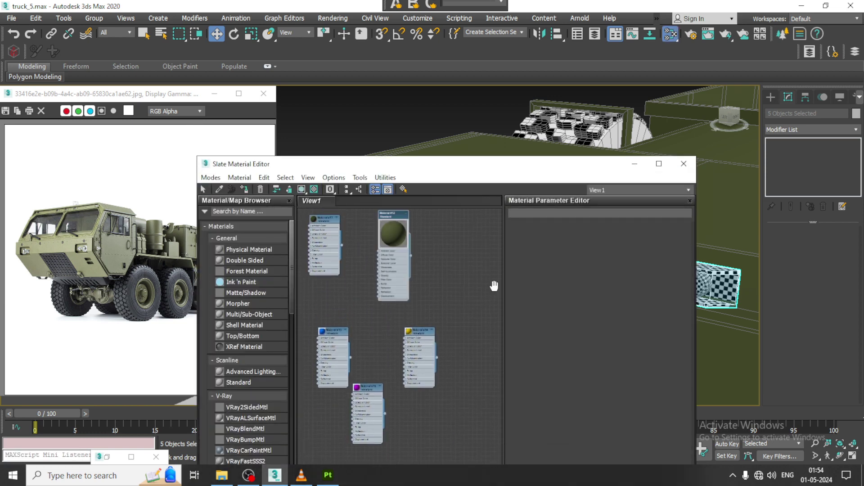
click(246, 191)
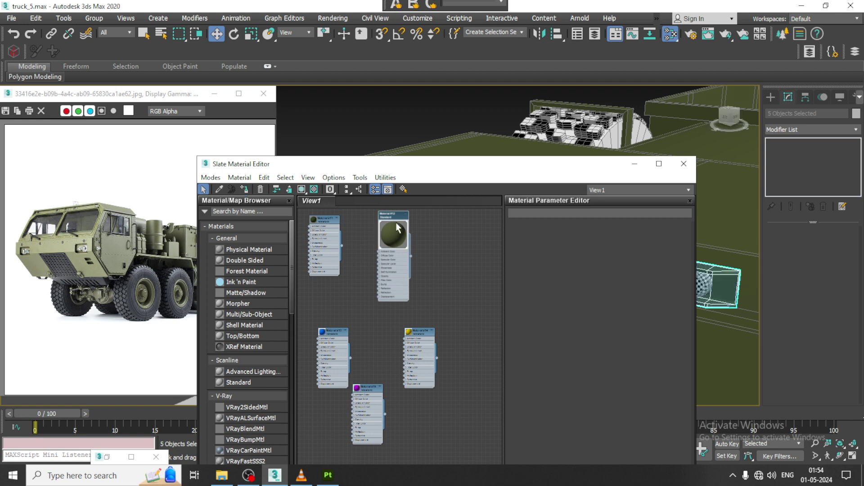
scroll(455, 281, up, 2)
scroll(390, 298, up, 2)
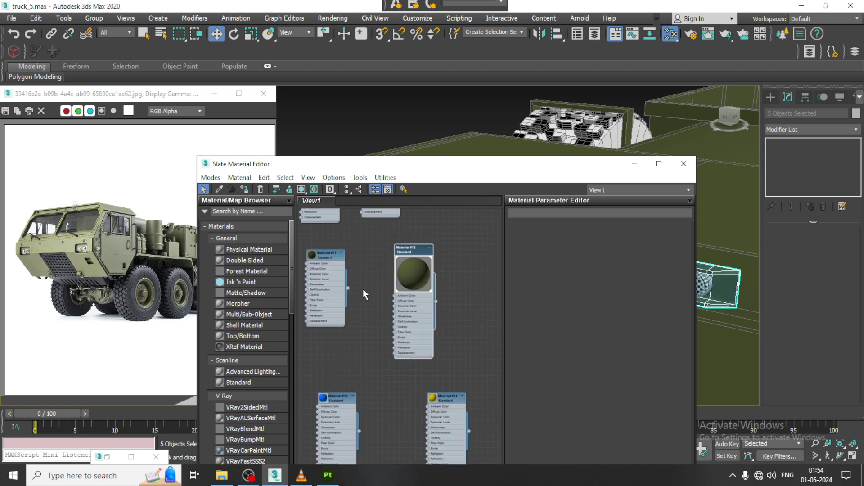
scroll(347, 253, down, 2)
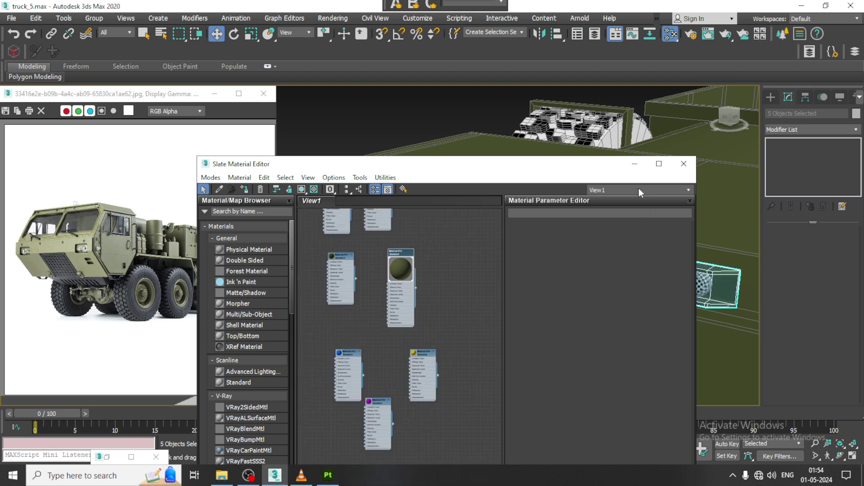
click(640, 168)
- Select the four roof light lenses
click(450, 108)
click(318, 207)
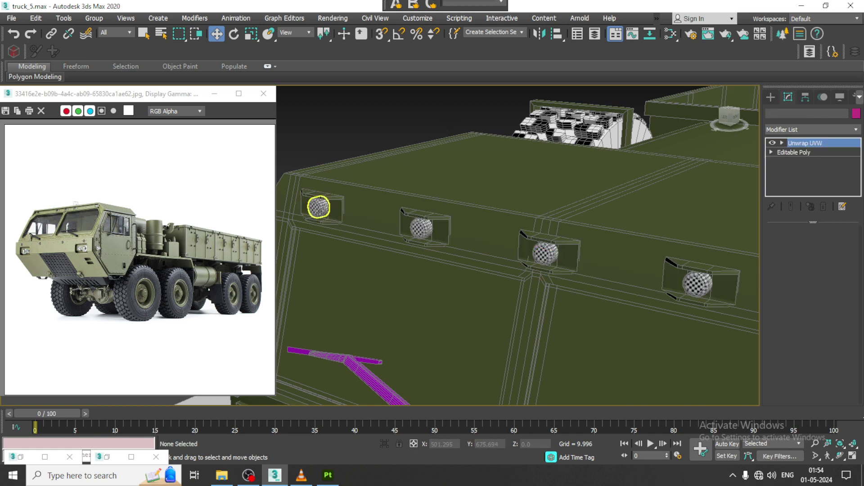
ctrl+click(417, 228)
ctrl+click(546, 253)
alt+middle_drag(545, 253, 585, 270)
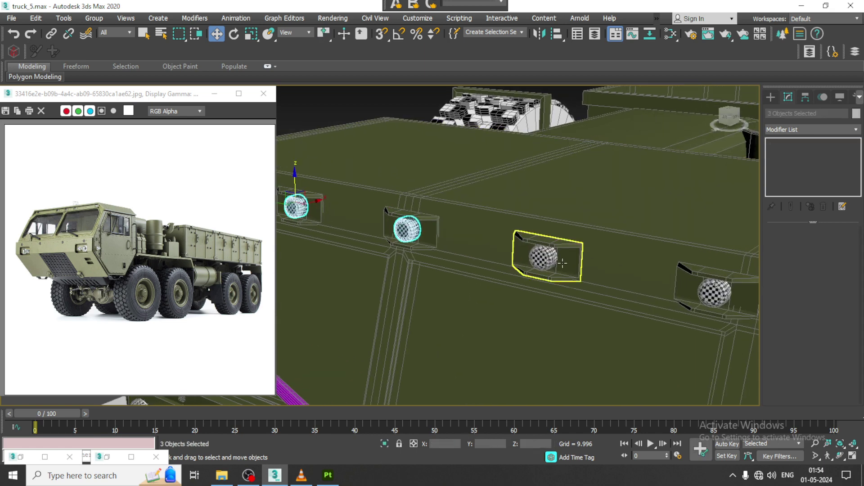
ctrl+click(714, 293)
mouse_move(714, 293)
alt+middle_down()
mouse_move(550, 251)
mouse_move(554, 257)
alt+middle_up()
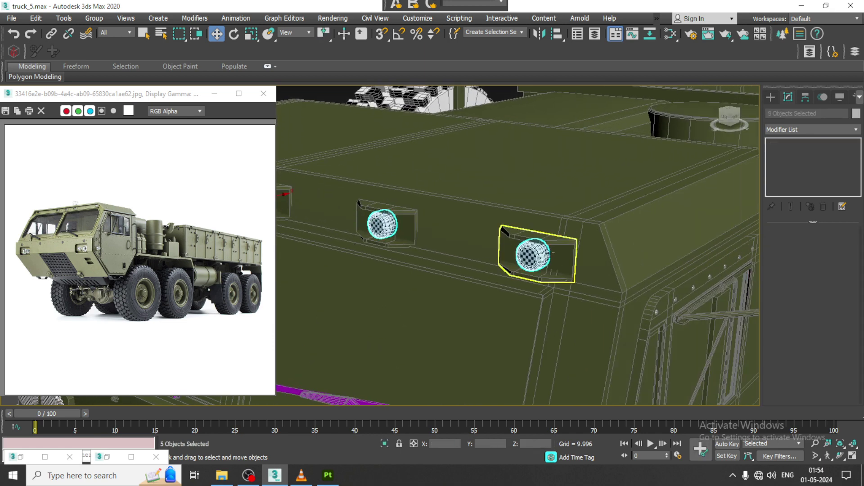
- Create Standard Material #16 with a dark mauve diffuse and assign it to the lenses
key(m)
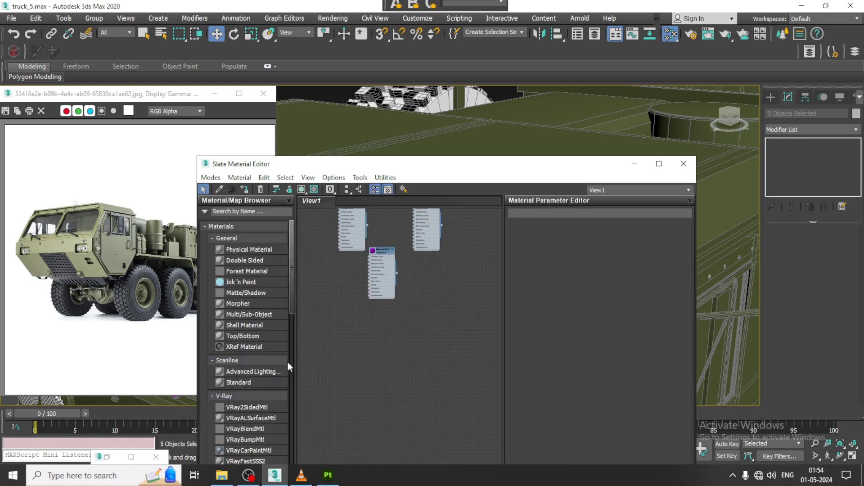
drag(432, 297, 431, 295)
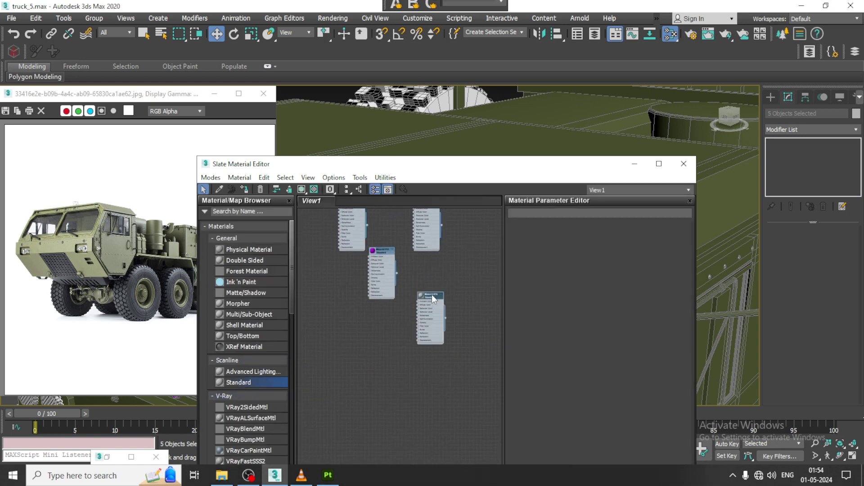
double_click(431, 295)
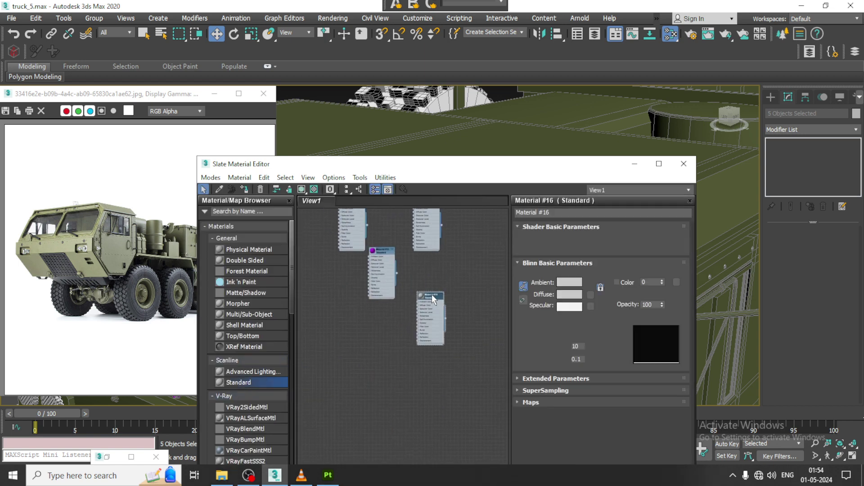
click(570, 295)
drag(271, 117, 296, 152)
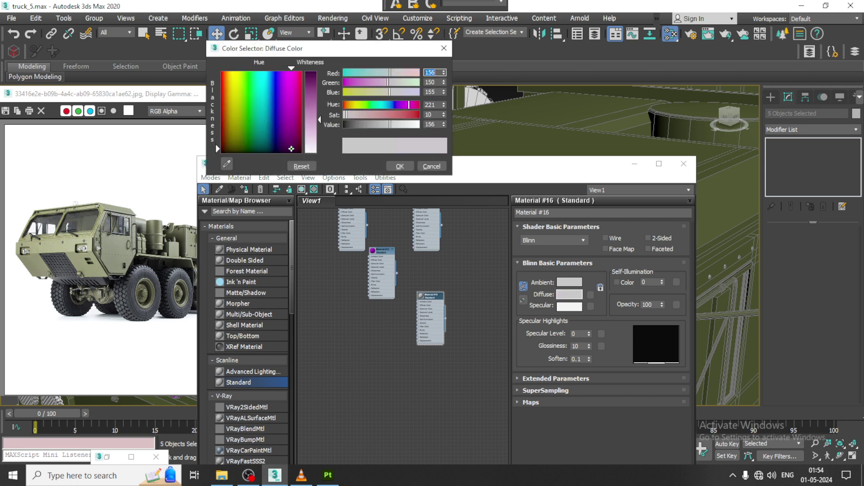
drag(316, 117, 317, 85)
drag(296, 152, 297, 145)
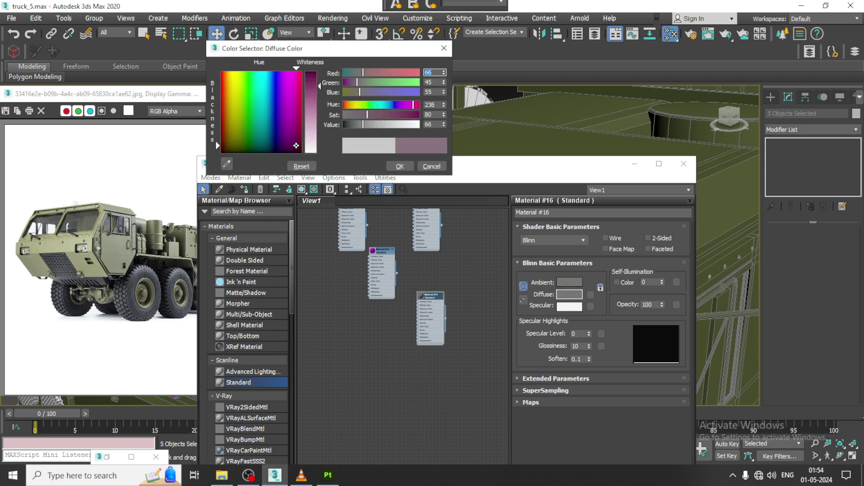
click(400, 166)
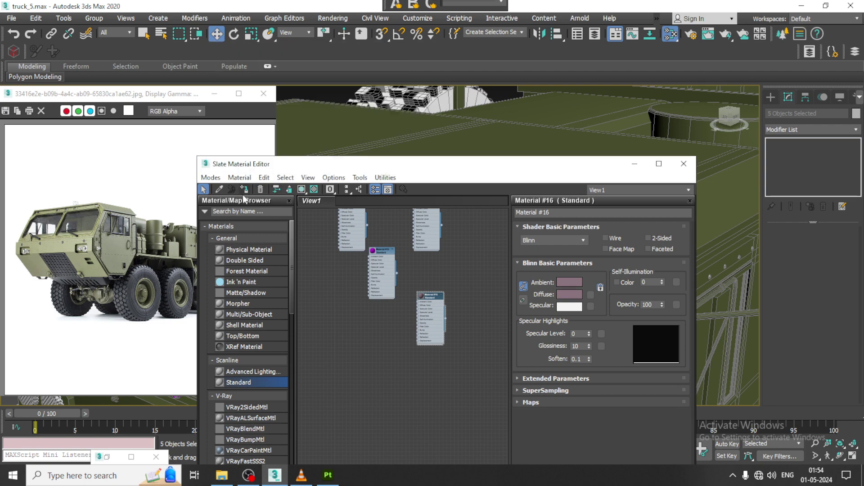
click(634, 165)
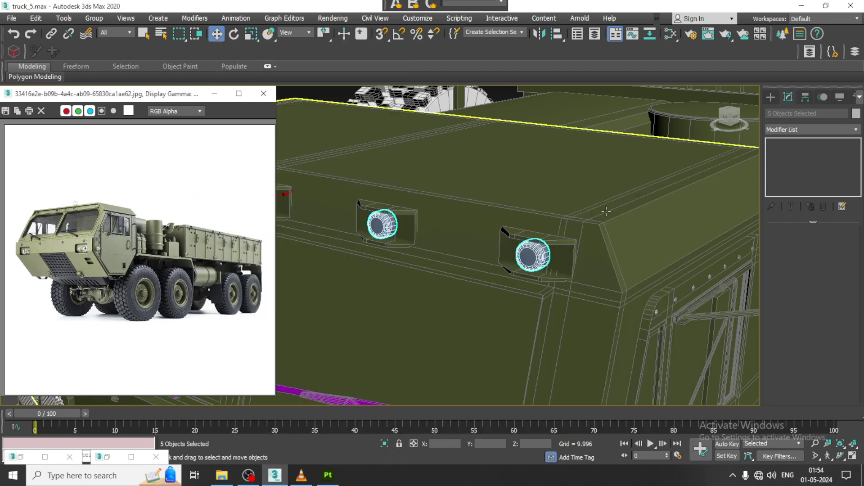
scroll(522, 166, down, 5)
- Clear the light selection, then select the axle cable, curved checker pipe and small frame-rail box
scroll(522, 166, down, 2)
click(522, 167)
scroll(522, 167, up, 5)
scroll(513, 171, up, 2)
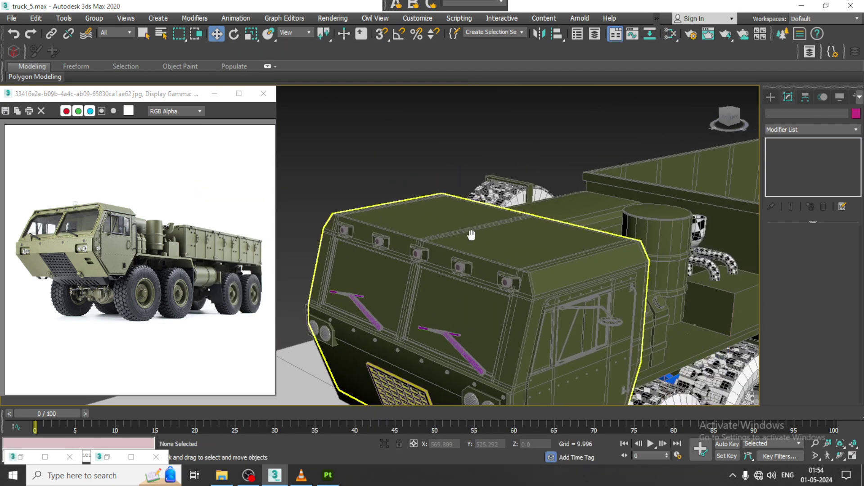
scroll(504, 175, up, 3)
scroll(500, 180, up, 2)
scroll(505, 189, down, 5)
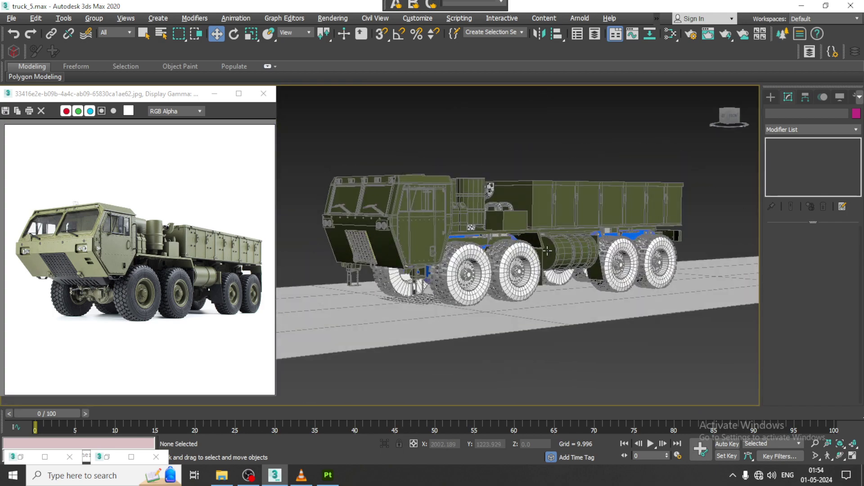
mouse_move(505, 190)
alt+middle_down()
mouse_move(450, 257)
mouse_move(368, 254)
mouse_move(270, 202)
alt+middle_up()
scroll(450, 257, up, 5)
scroll(449, 257, up, 2)
scroll(367, 254, up, 3)
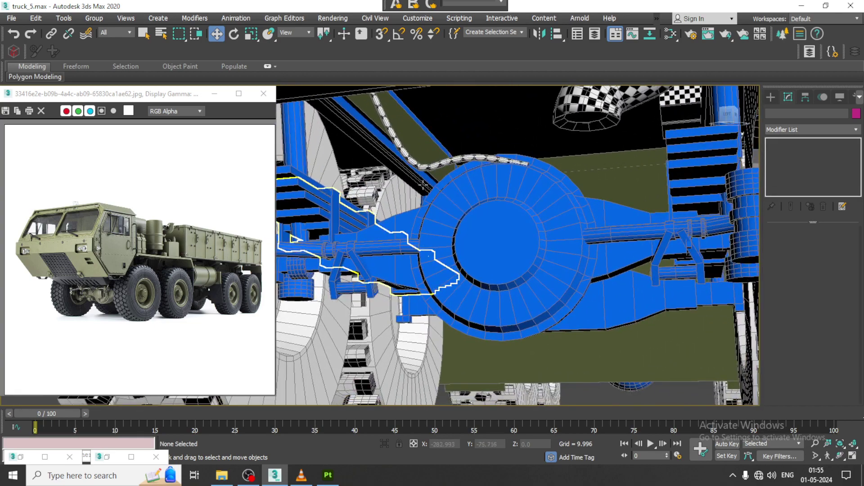
click(420, 165)
mouse_move(419, 165)
alt+middle_down()
mouse_move(508, 276)
mouse_move(494, 257)
mouse_move(468, 270)
alt+middle_up()
scroll(497, 260, up, 3)
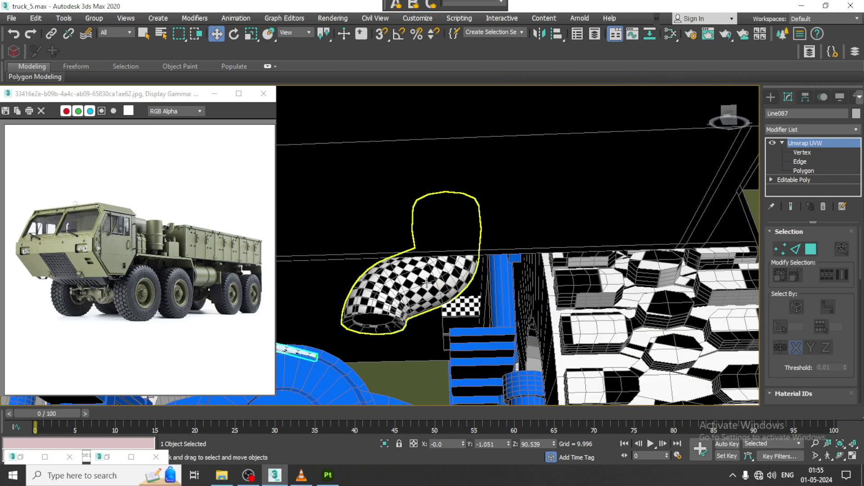
click(446, 275)
click(467, 311)
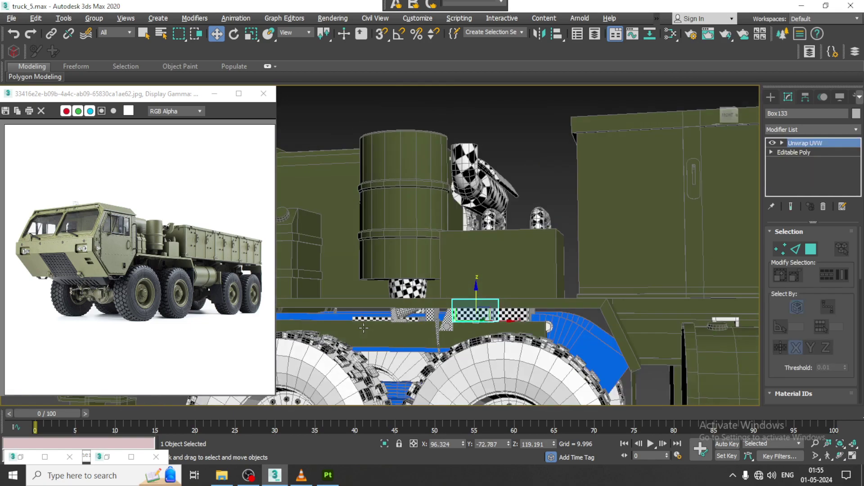
mouse_move(467, 310)
alt+middle_down()
mouse_move(424, 327)
mouse_move(518, 297)
mouse_move(588, 323)
mouse_move(553, 301)
mouse_move(495, 297)
alt+middle_up()
- Add more frame parts: the box under the frame, triangular bracket, tilted box and box behind it
ctrl+click(585, 288)
scroll(543, 301, up, 3)
scroll(544, 302, down, 2)
click(588, 323)
click(553, 301)
scroll(495, 297, up, 2)
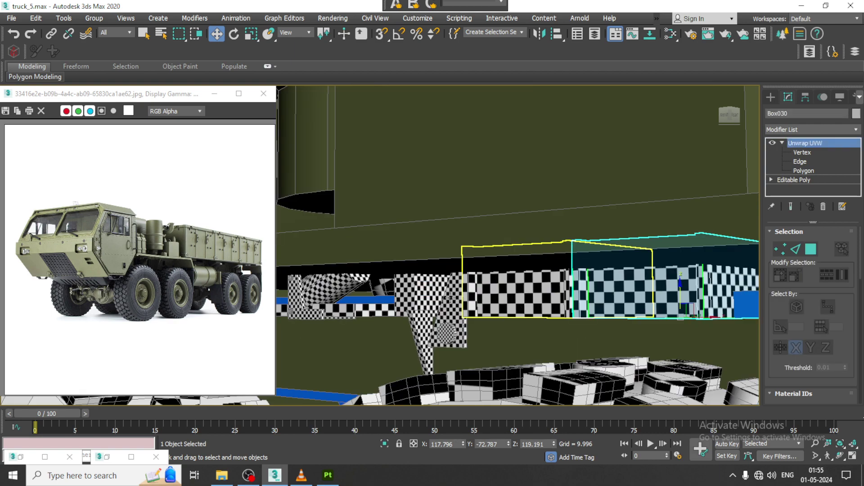
ctrl+click(453, 306)
ctrl+click(423, 293)
alt+middle_drag(423, 293, 348, 306)
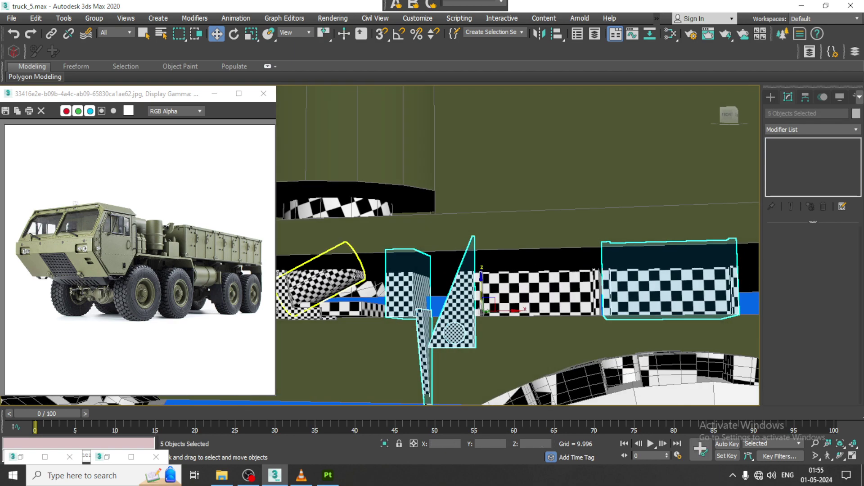
ctrl+click(349, 306)
ctrl+click(320, 299)
- Add the checkered slab and small green piece, then bring up the Slate Material Editor
scroll(320, 299, up, 3)
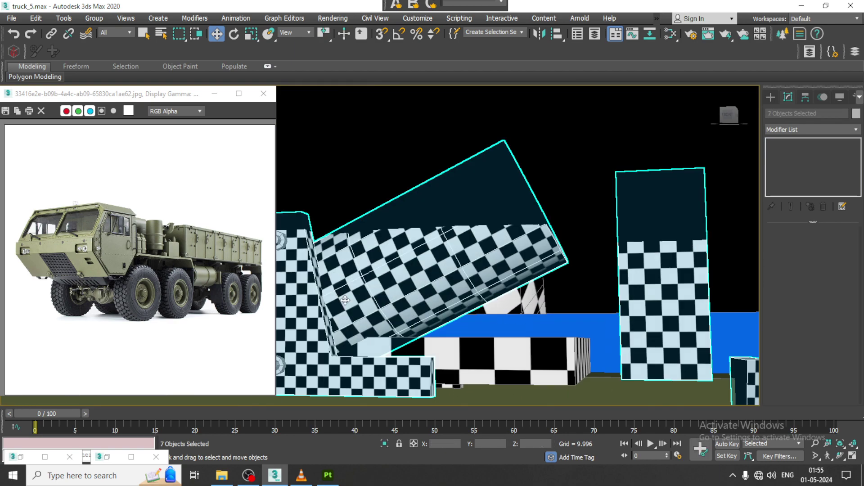
scroll(443, 291, up, 2)
scroll(443, 291, up, 2)
scroll(438, 292, down, 3)
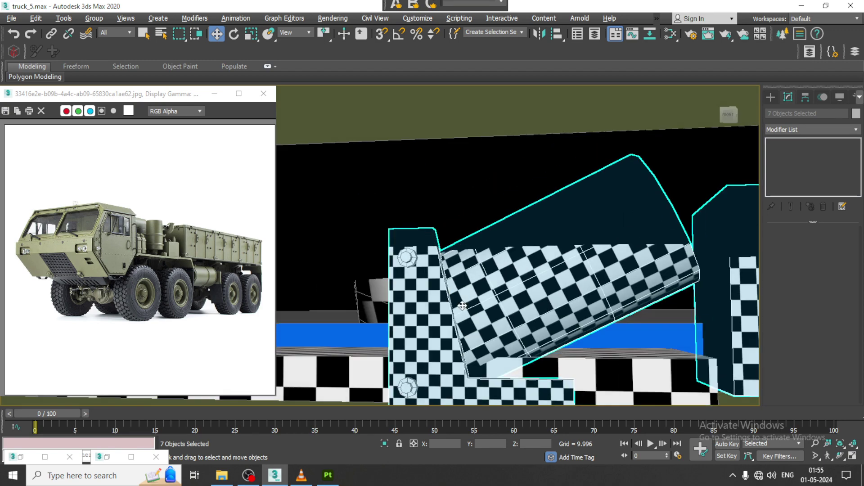
alt+middle_drag(437, 292, 585, 306)
scroll(670, 324, up, 4)
scroll(536, 278, down, 3)
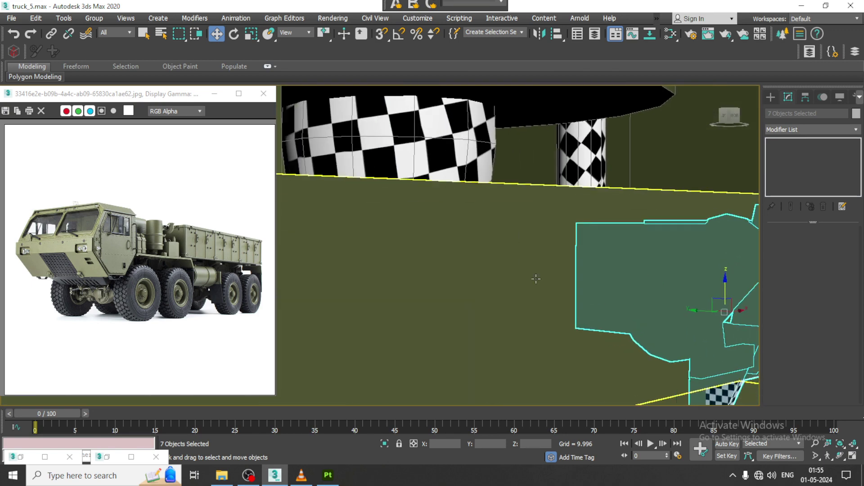
scroll(622, 303, up, 3)
scroll(516, 278, down, 3)
scroll(521, 282, up, 1)
alt+middle_drag(521, 283, 507, 315)
ctrl+click(507, 324)
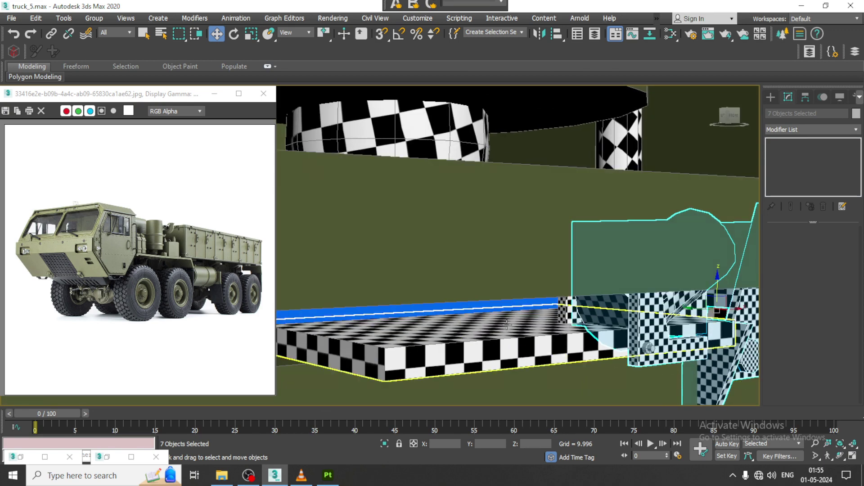
ctrl+click(571, 309)
alt+middle_drag(625, 325, 552, 296)
key(m)
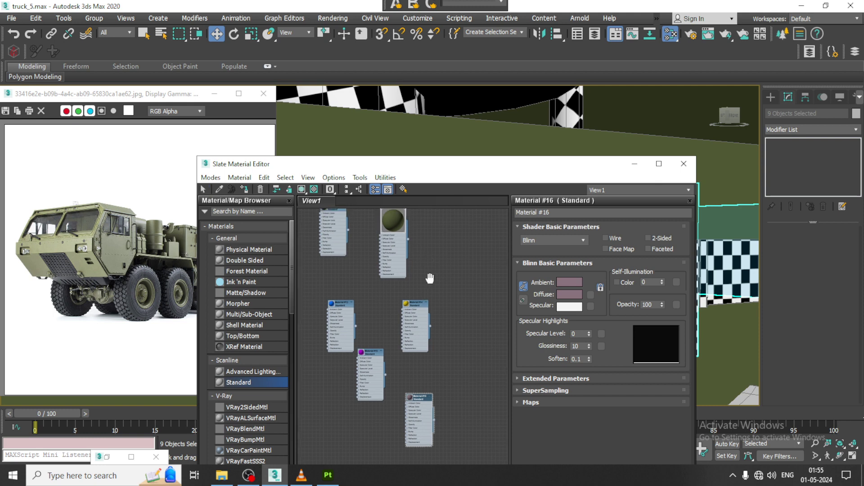
- Apply Material #16 to the selected chassis parts, then clear the selection
middle_drag(396, 189, 404, 255)
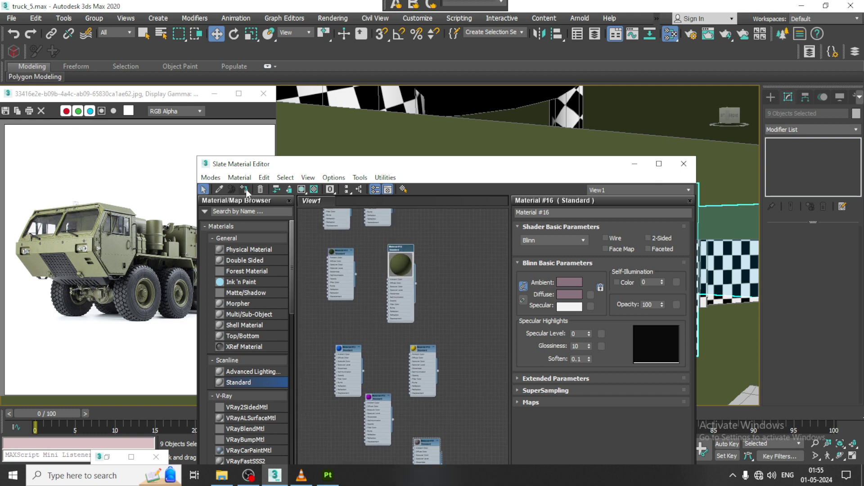
click(683, 163)
click(558, 246)
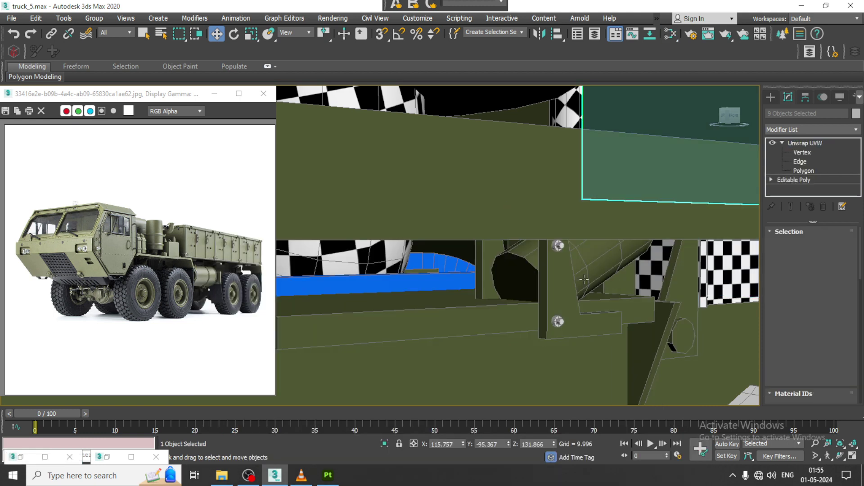
key(ctrl+d)
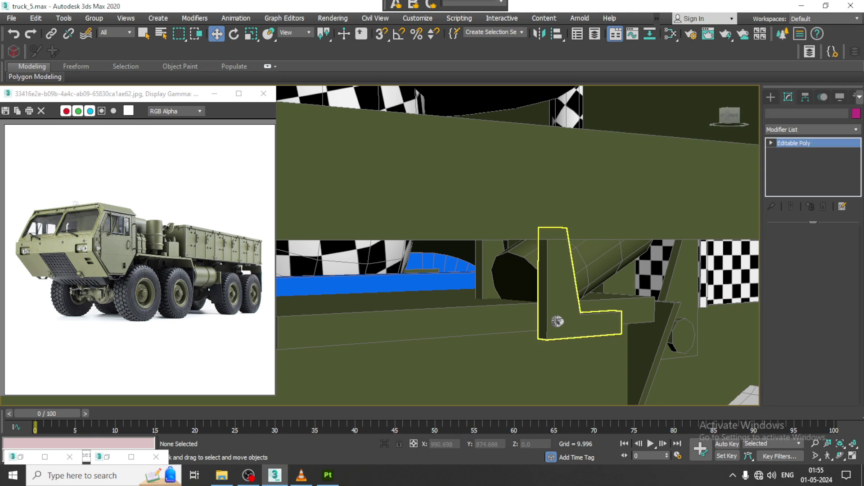
- Assign Material #16 to the frame-rail box Box133, then pick the long box above the fuel tank
scroll(615, 293, down, 3)
click(595, 261)
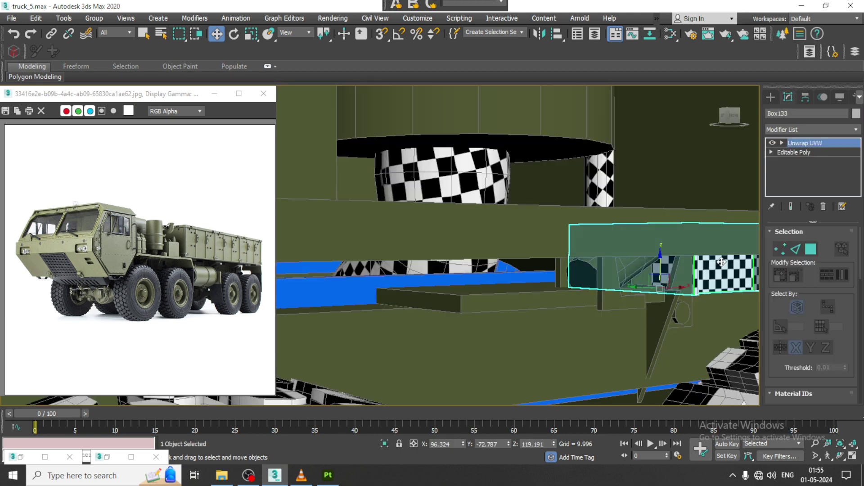
key(m)
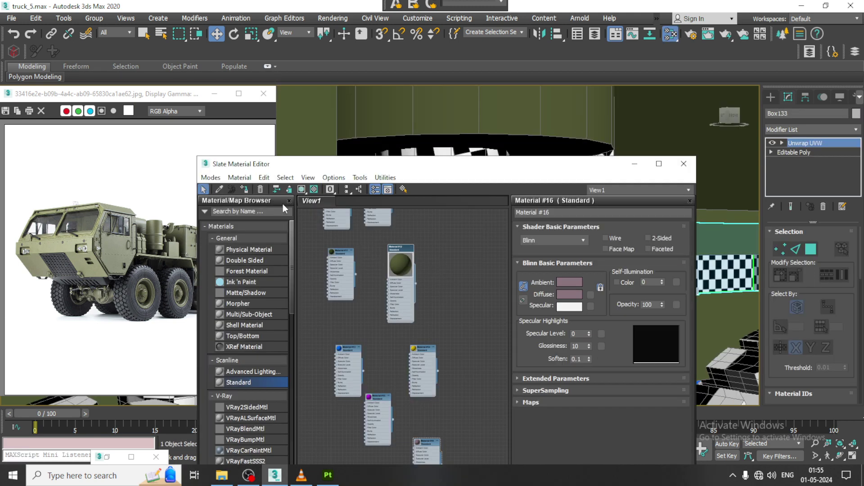
click(635, 164)
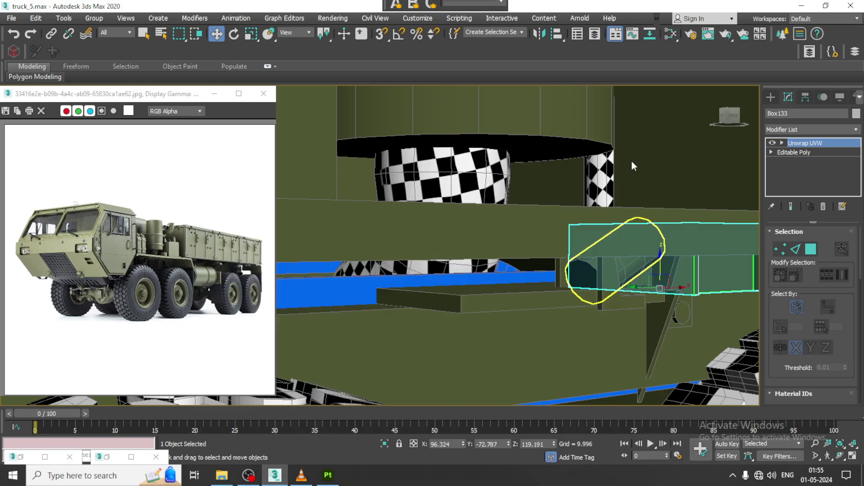
click(662, 265)
- Move over to the wheel area and select the checker box Box149 above the wheel
mouse_move(675, 308)
alt+middle_down()
mouse_move(606, 251)
mouse_move(505, 270)
mouse_move(353, 280)
mouse_move(508, 295)
mouse_move(495, 292)
alt+middle_up()
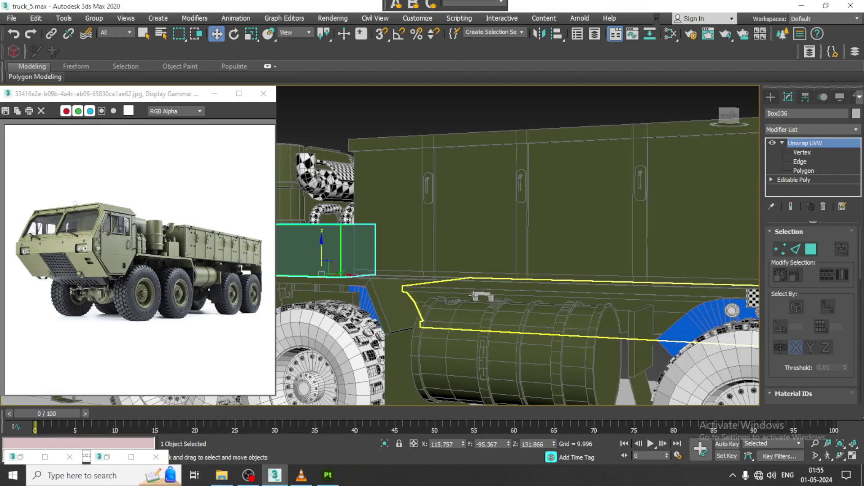
scroll(495, 293, up, 5)
click(500, 315)
click(558, 299)
mouse_move(557, 298)
middle_down()
mouse_move(515, 271)
mouse_move(521, 277)
mouse_move(535, 263)
middle_up()
scroll(448, 283, up, 3)
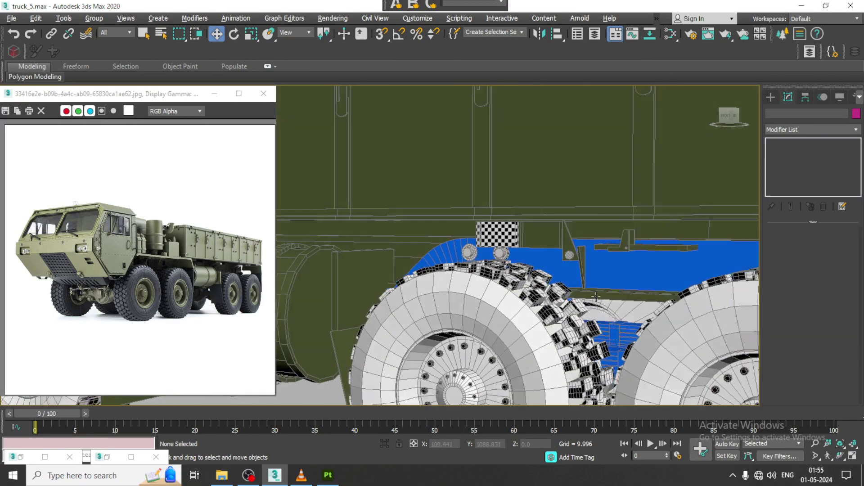
scroll(524, 269, up, 3)
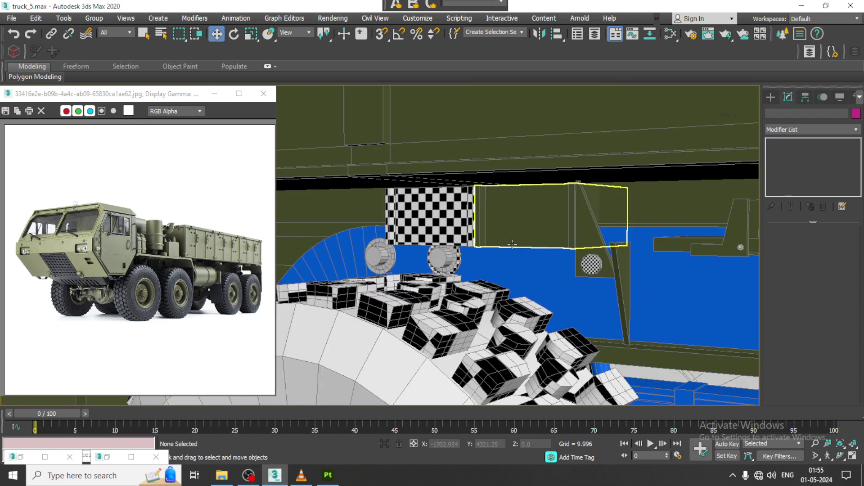
click(436, 211)
- Add the small round part beside it and assign Material #16 to both
scroll(437, 212, up, 3)
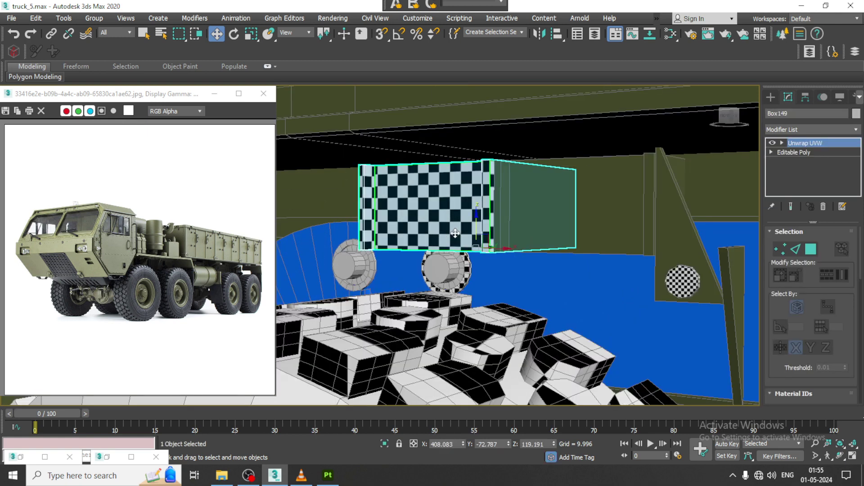
ctrl+click(682, 285)
key(End)
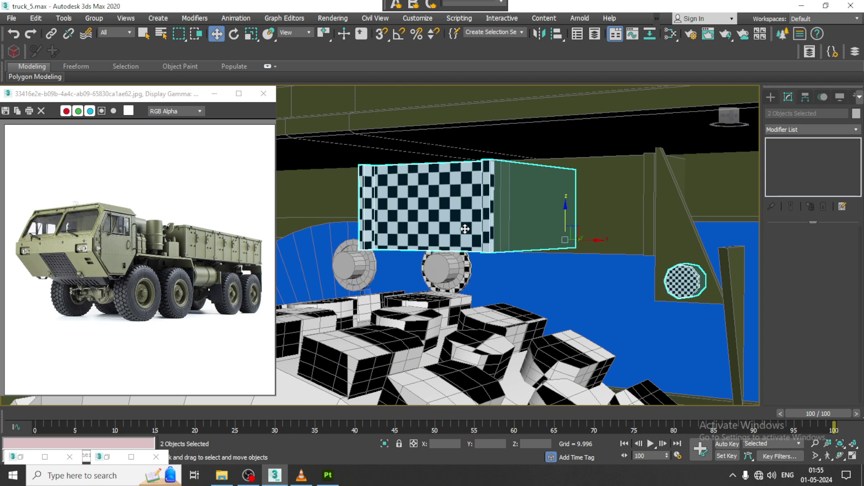
key(m)
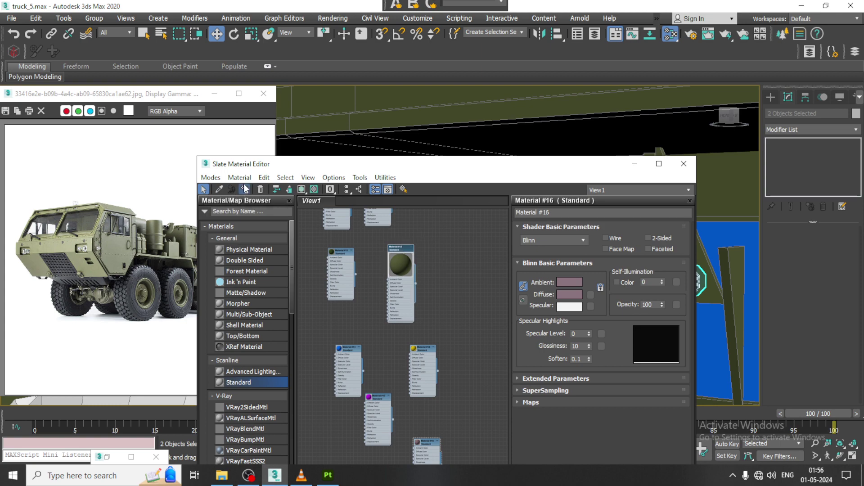
click(634, 164)
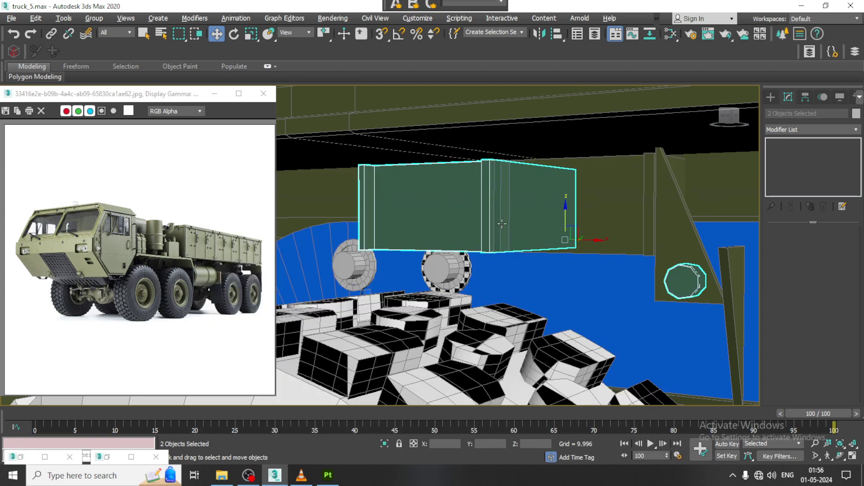
- Select Cylinder505 inside the right-hand tube and isolate it with Alt+Q
scroll(469, 256, up, 5)
click(477, 265)
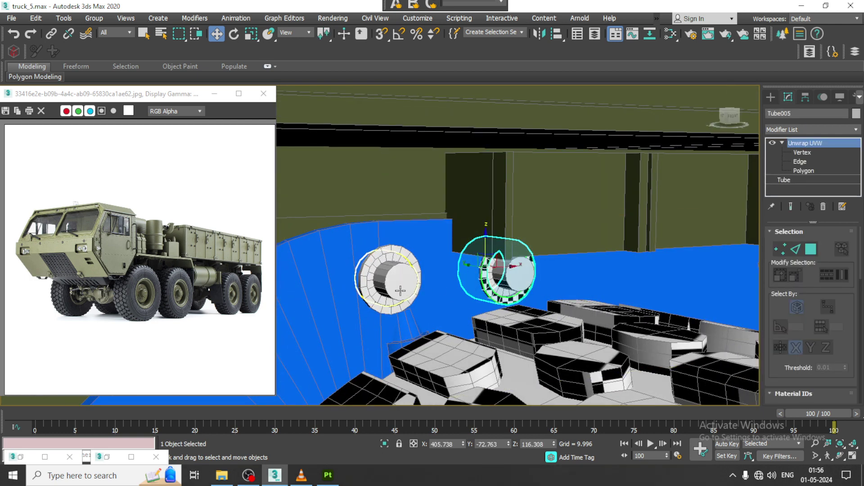
click(365, 273)
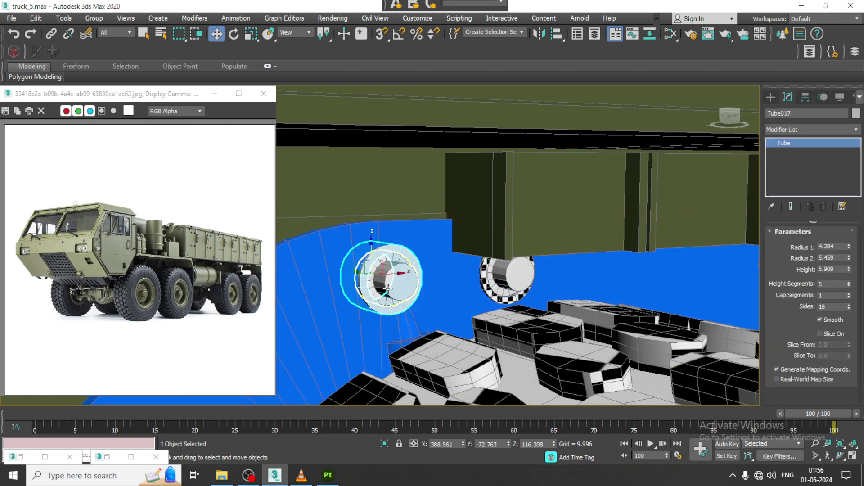
key(ctrl+d)
mouse_move(627, 276)
middle_down()
mouse_move(560, 280)
mouse_move(615, 278)
mouse_move(517, 260)
middle_up()
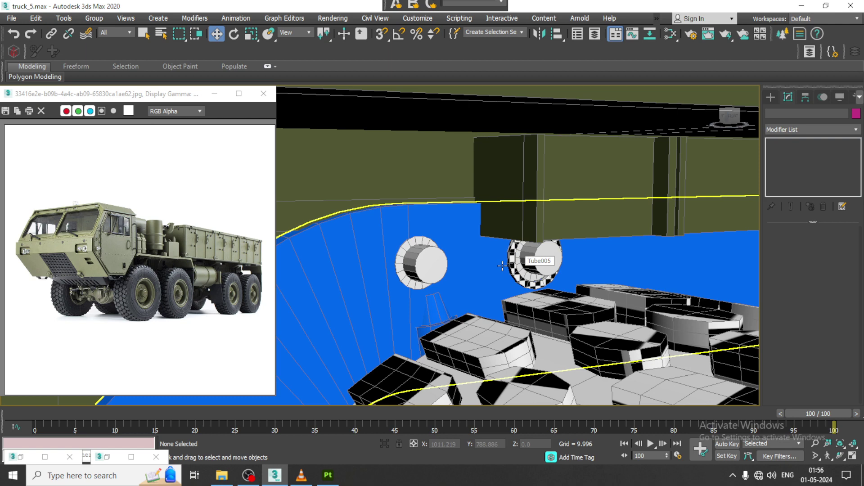
click(514, 263)
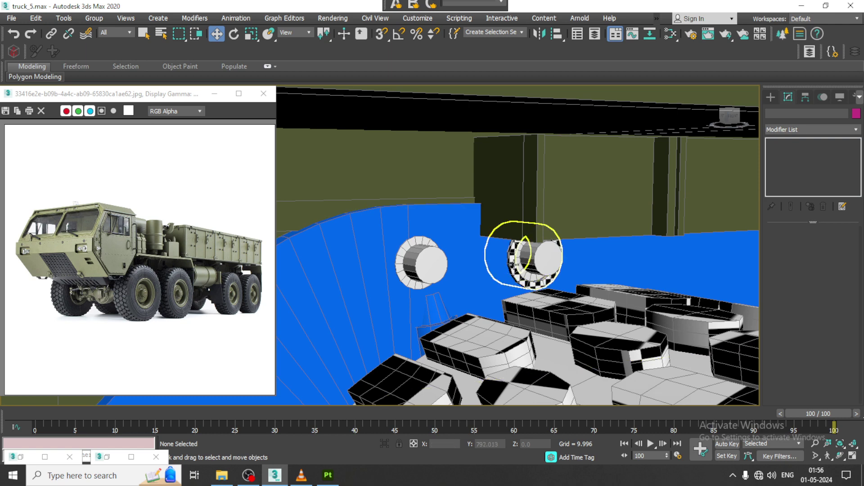
click(552, 260)
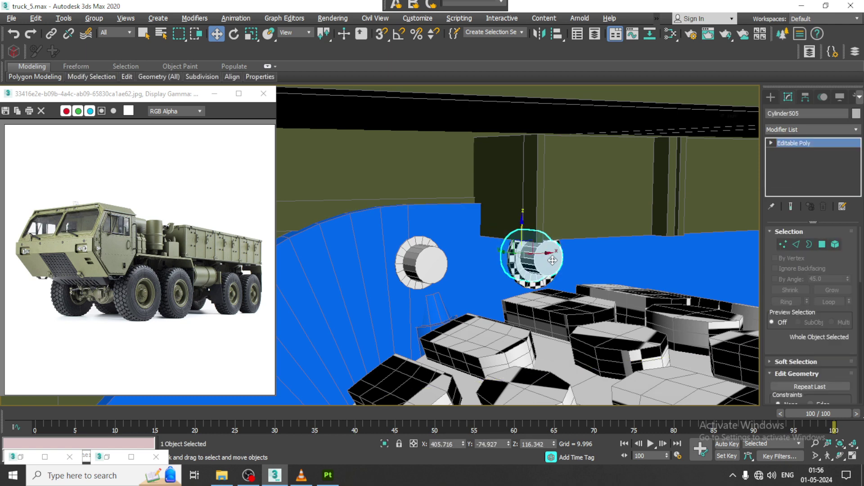
key(alt+q)
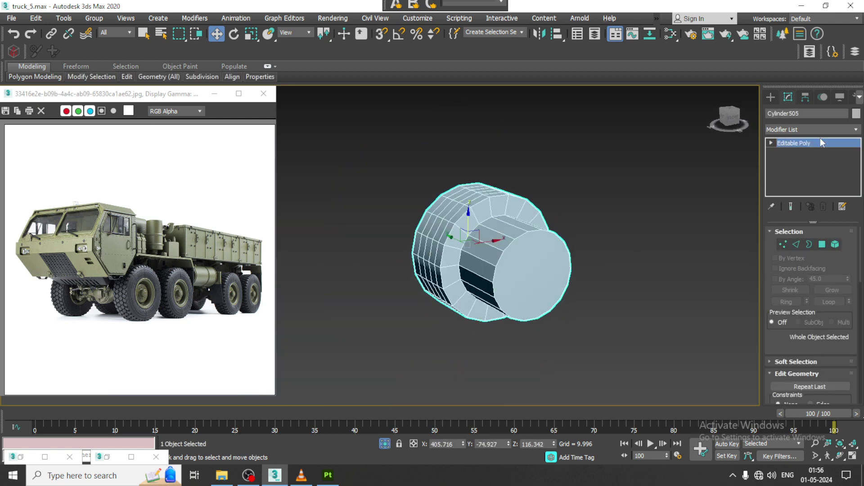
click(817, 130)
- Add an Unwrap UVW modifier to Cylinder505, try a planar map, then remove it
key(u)
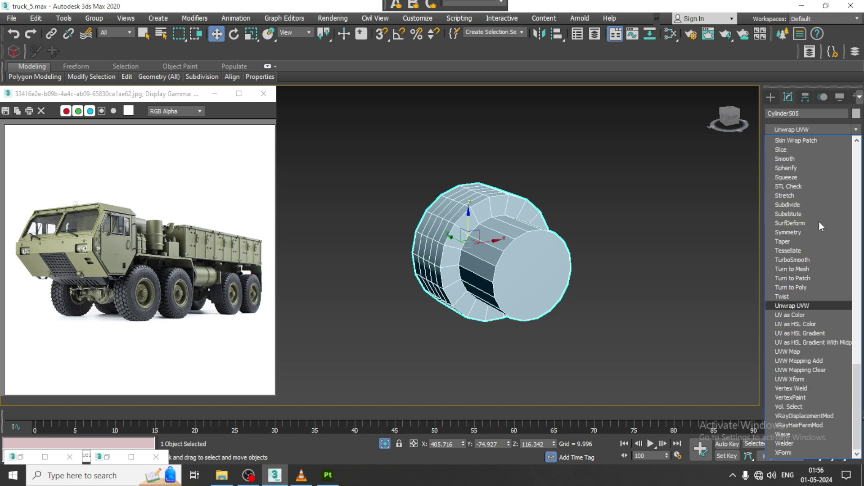
click(801, 306)
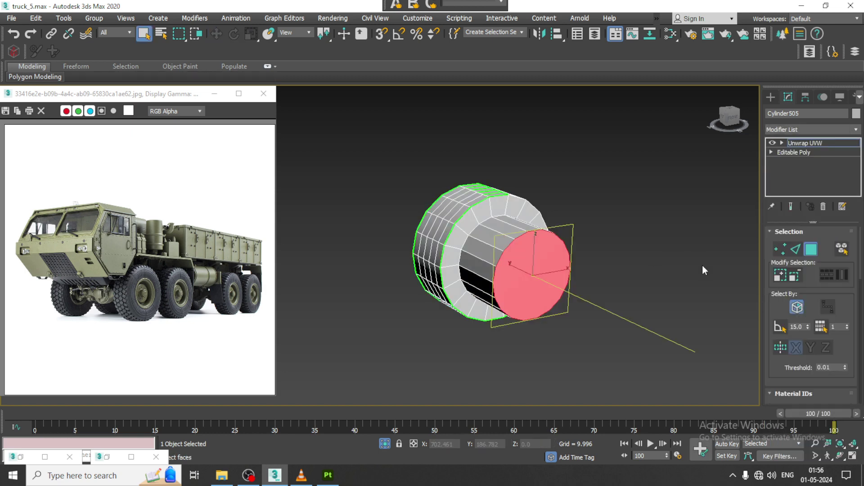
scroll(779, 340, down, 3)
scroll(779, 340, down, 1)
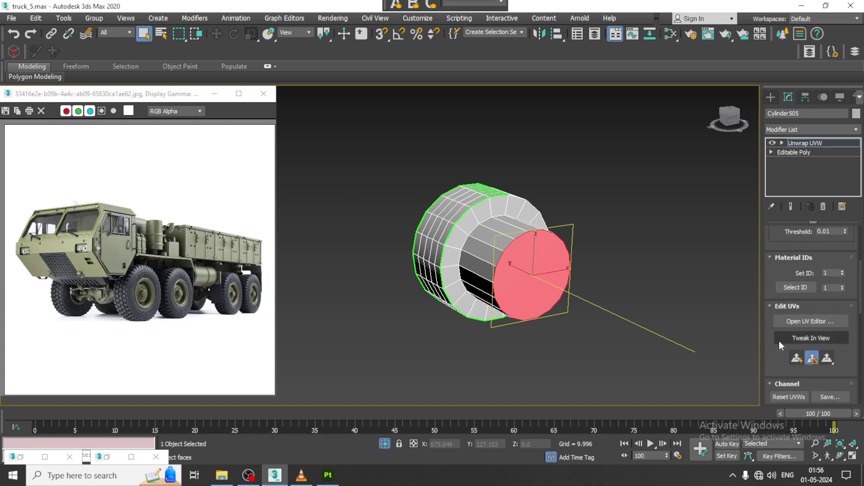
click(795, 358)
click(816, 320)
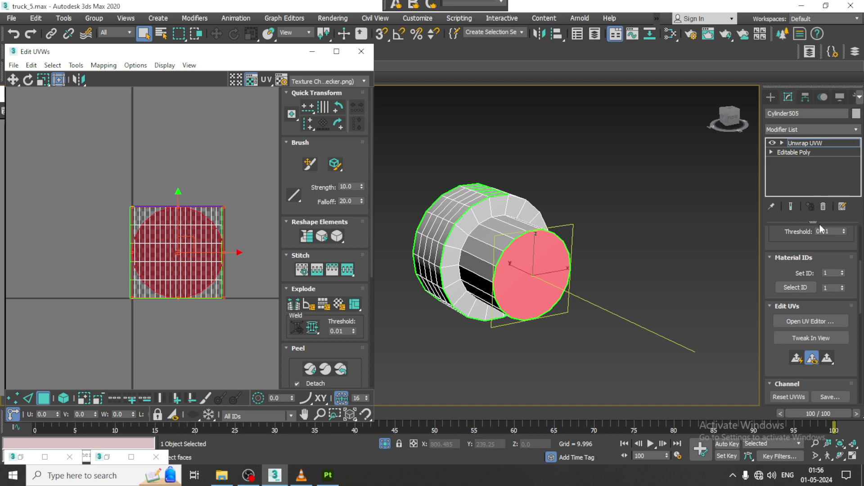
click(823, 206)
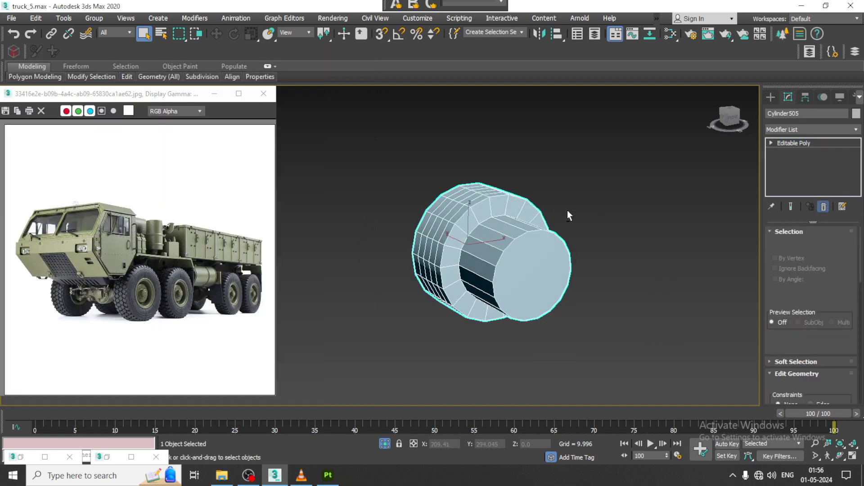
- Re-add Unwrap UVW and select only the front end cap polygon at Polygon level
click(815, 128)
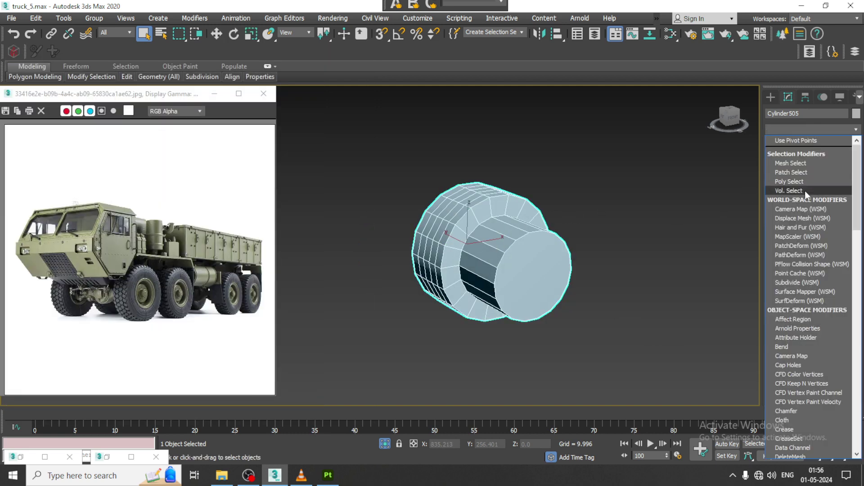
key(u)
click(800, 304)
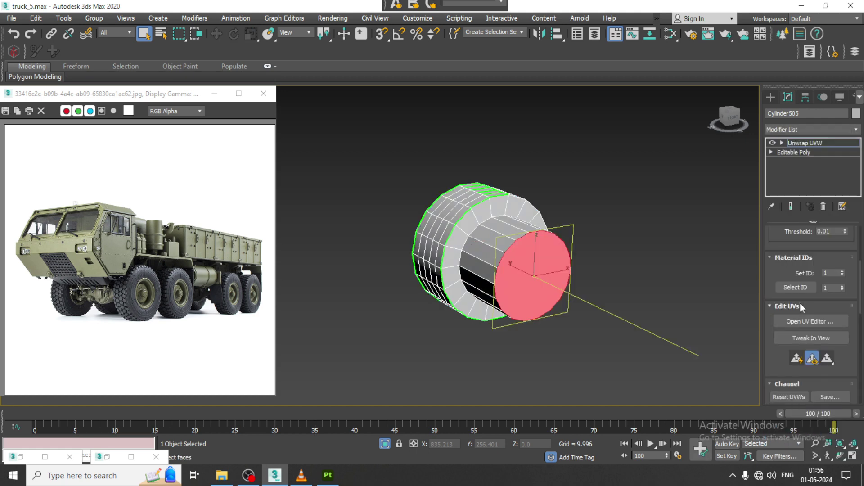
click(782, 143)
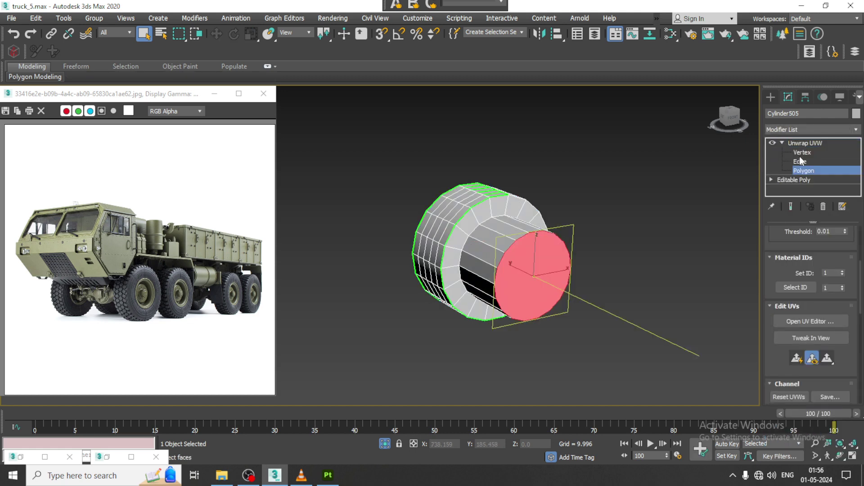
scroll(814, 279, up, 3)
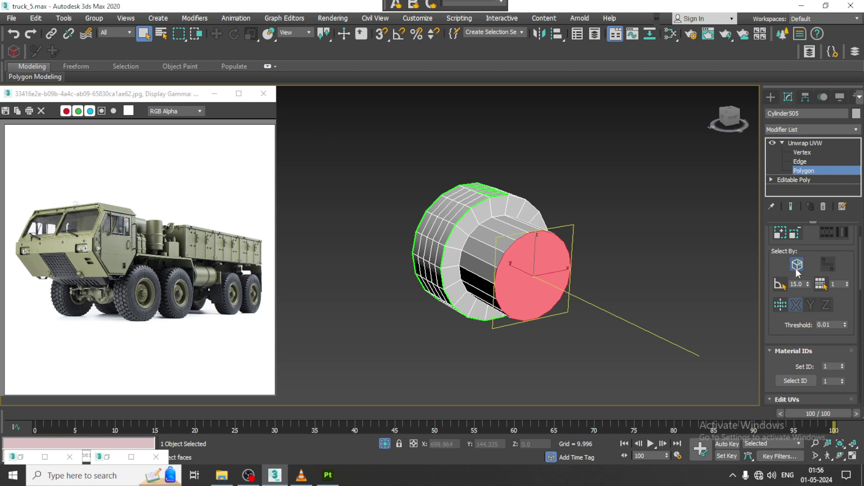
drag(680, 390, 680, 389)
alt+middle_drag(680, 390, 691, 280)
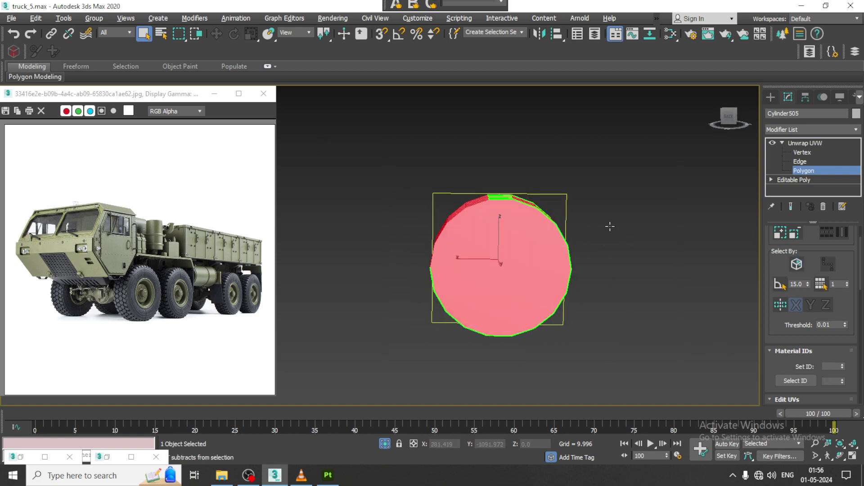
scroll(775, 339, down, 5)
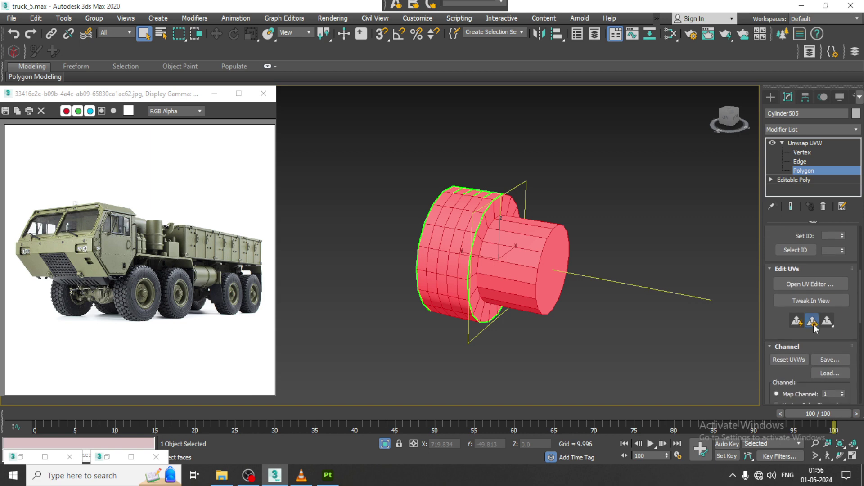
alt+middle_drag(576, 266, 589, 254)
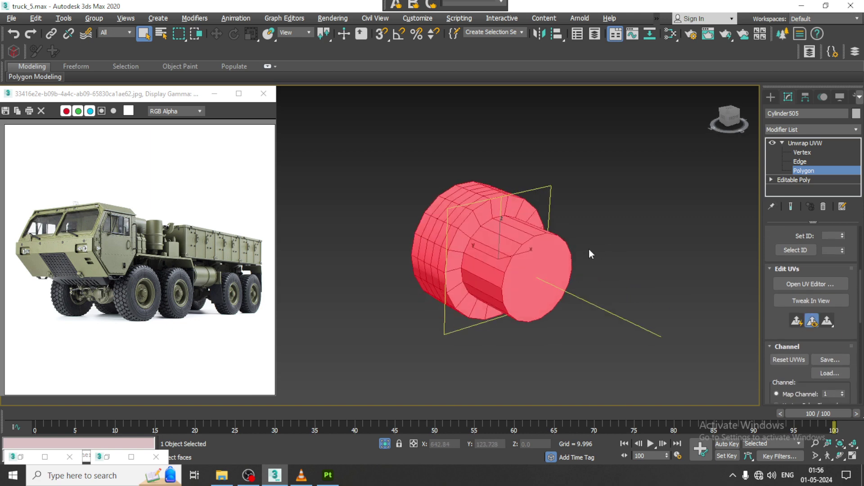
click(568, 303)
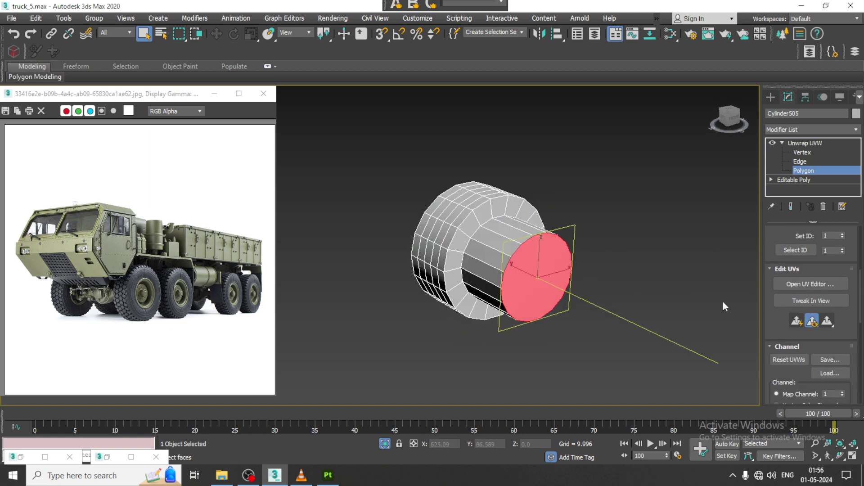
- Planar-map both end caps and move their UV pieces to the upper-left and upper-right
click(817, 286)
drag(169, 262, 106, 96)
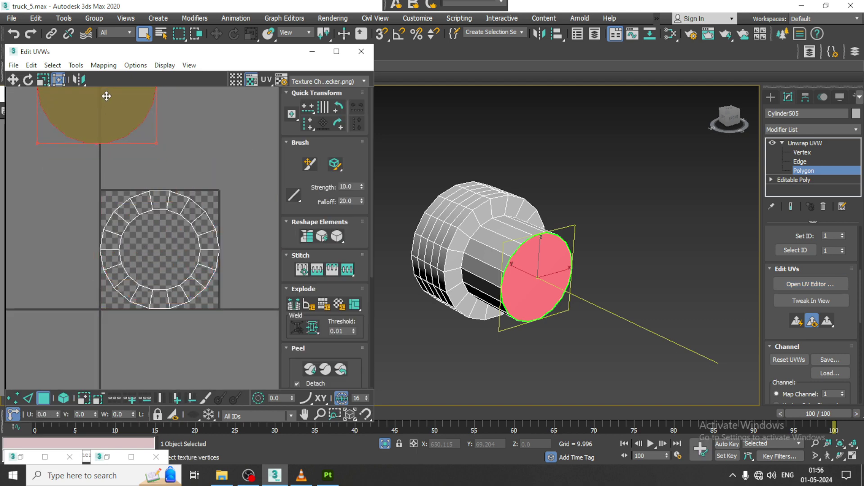
alt+middle_drag(650, 206, 511, 257)
click(511, 256)
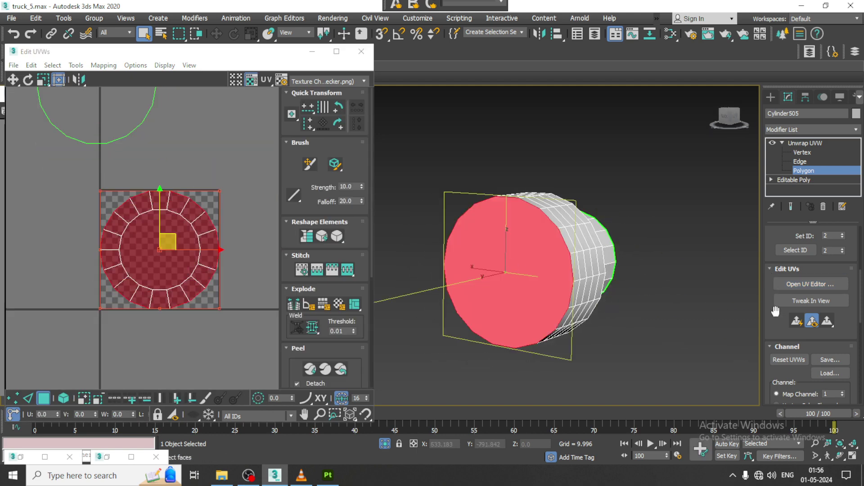
click(797, 320)
drag(179, 254, 253, 86)
mouse_move(590, 198)
alt+middle_down()
mouse_move(607, 188)
mouse_move(581, 216)
alt+middle_up()
- Break the UVs along a seam edge on the cylinder's side
click(800, 161)
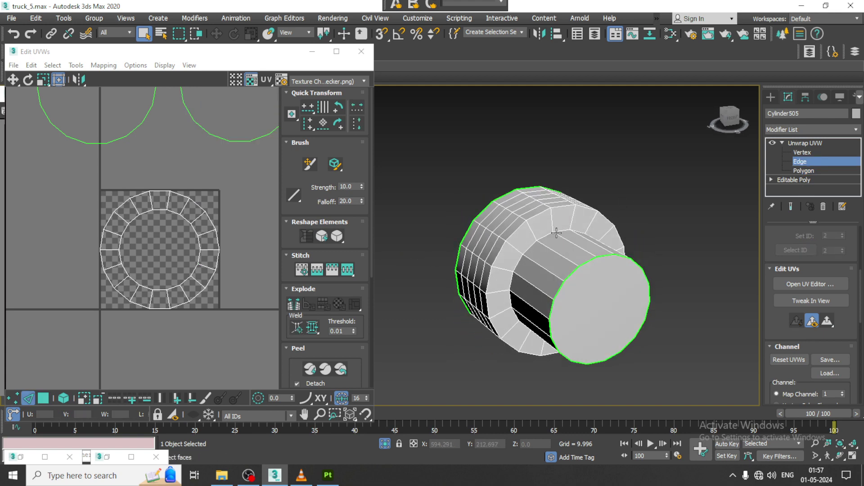
alt+middle_drag(549, 265, 565, 237)
click(592, 293)
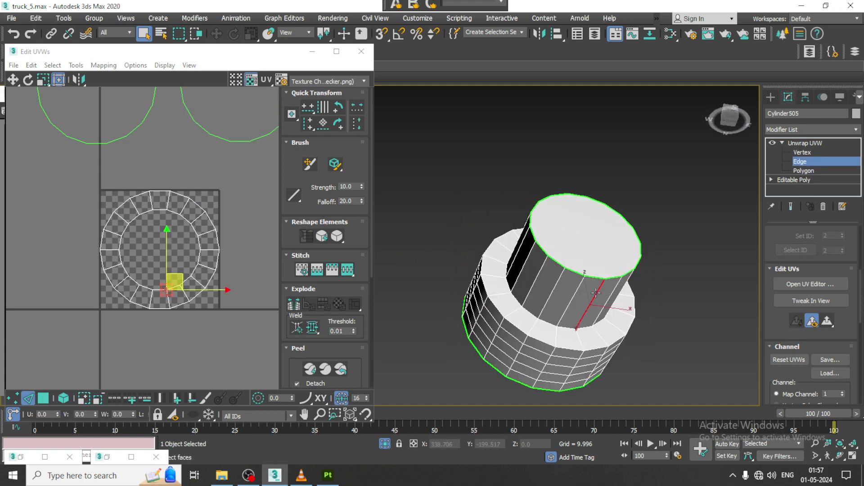
alt+middle_drag(591, 293, 426, 350)
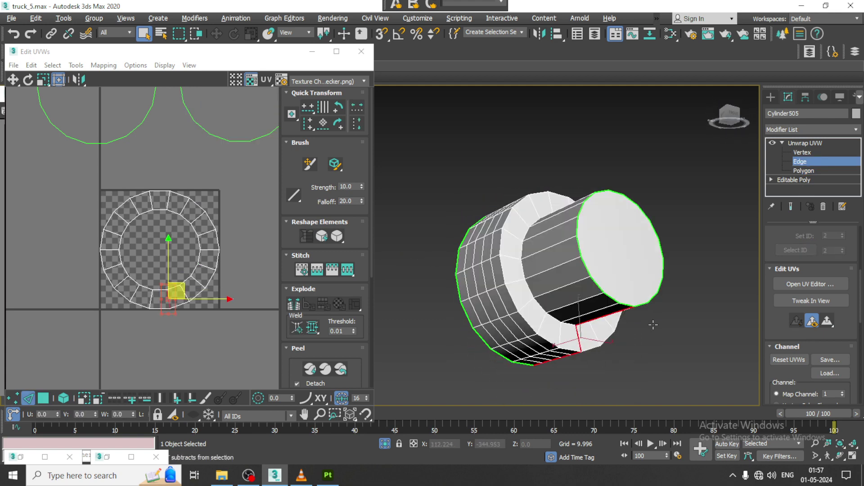
click(297, 308)
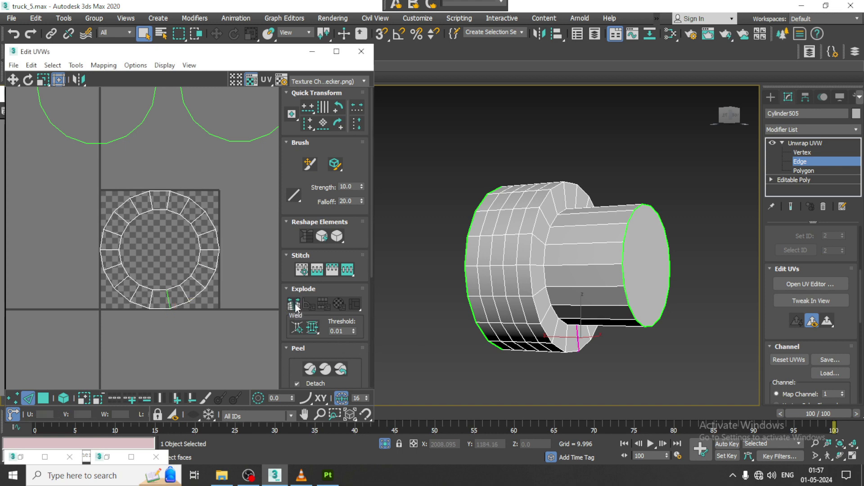
click(821, 171)
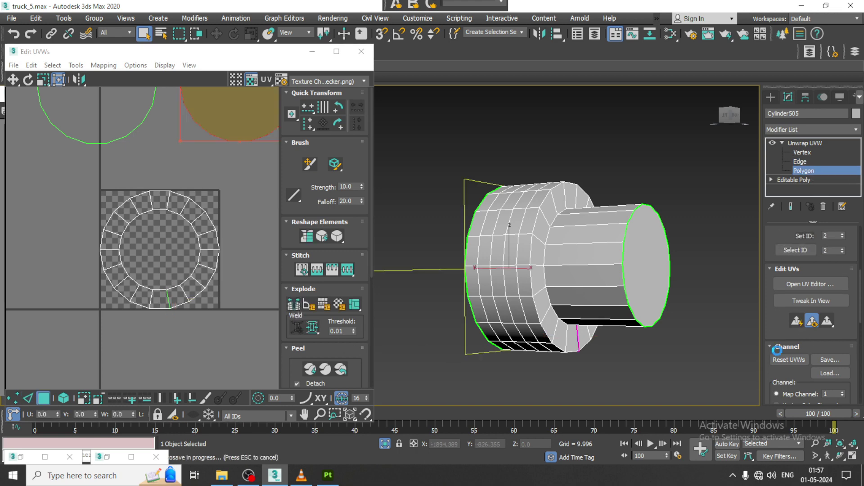
- Select the side ring as an element and Quick Peel it into a flat strip
scroll(779, 238, up, 5)
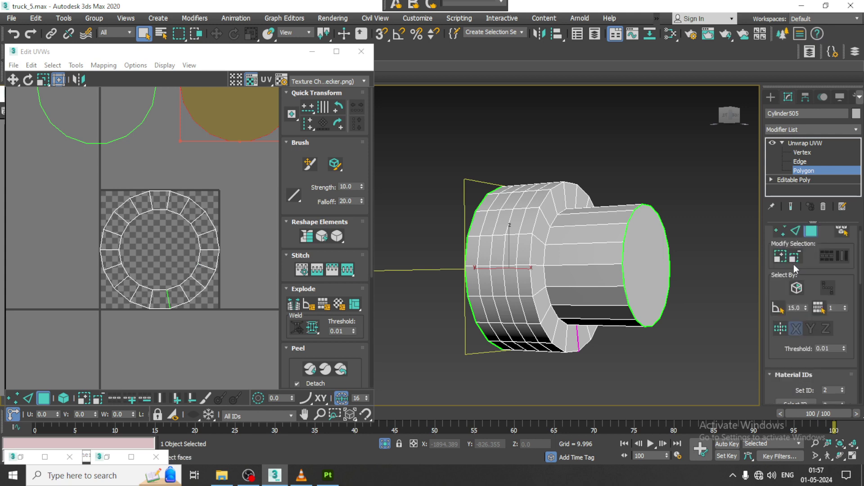
click(797, 291)
drag(77, 181, 252, 333)
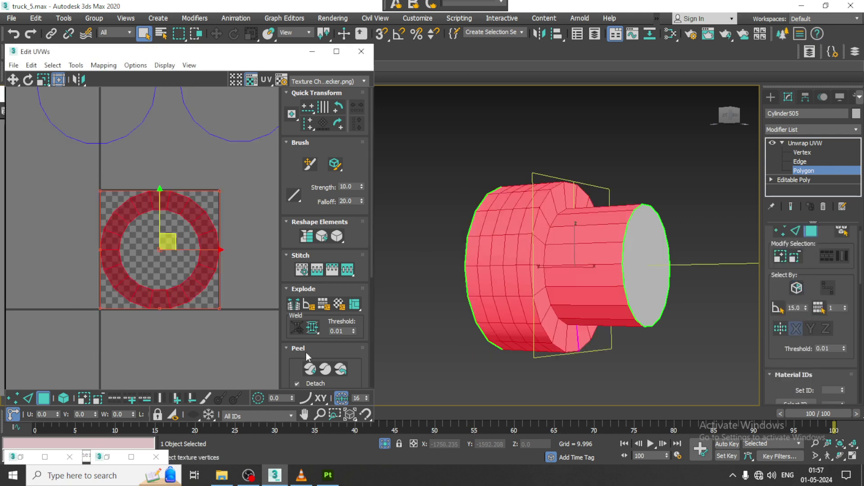
alt+middle_drag(562, 270, 585, 252)
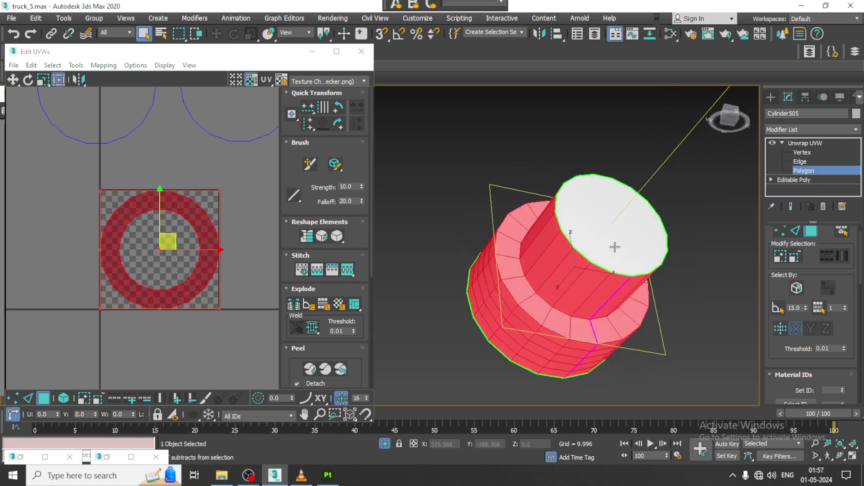
click(313, 370)
- Select all UV pieces, pack them into the 0–1 square, and minimize the UV editor
scroll(158, 220, down, 3)
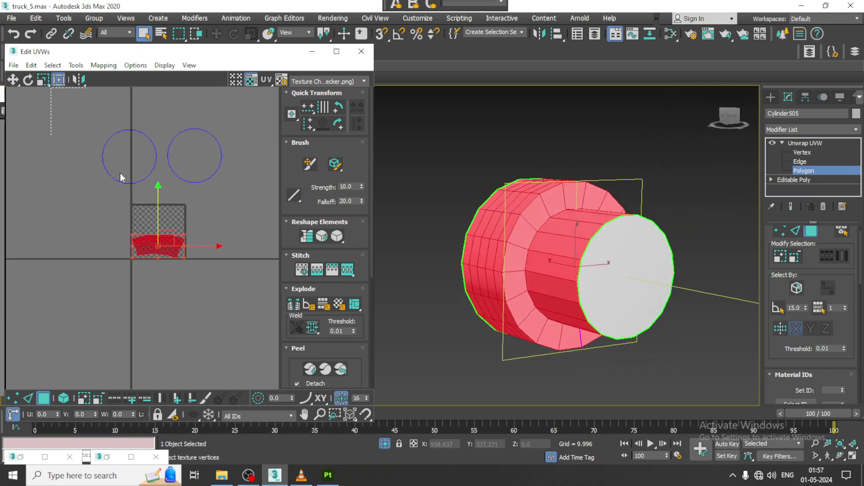
key(ctrl+a)
click(76, 65)
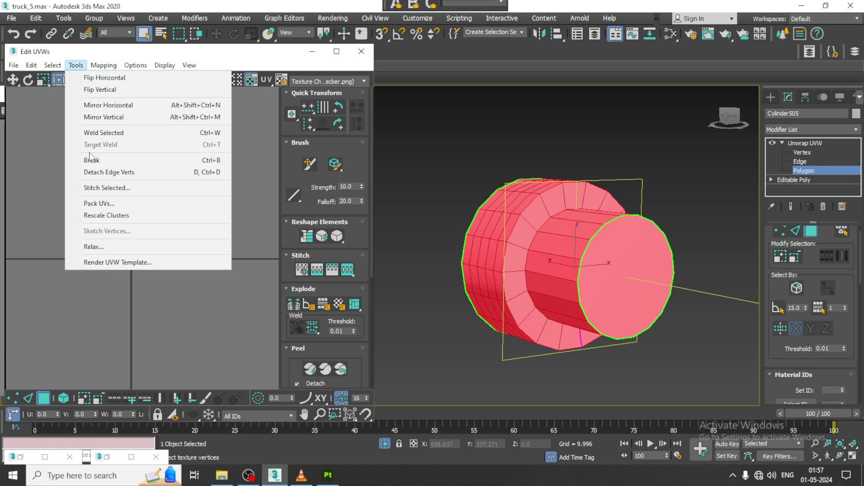
click(99, 204)
click(148, 143)
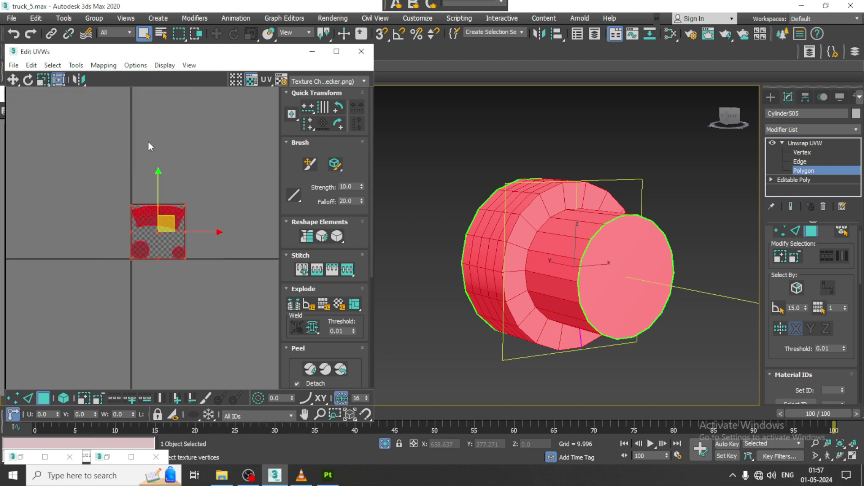
click(311, 51)
- End isolation to show the full truck scene and return Unwrap UVW to its top level
alt+middle_drag(480, 228, 460, 237)
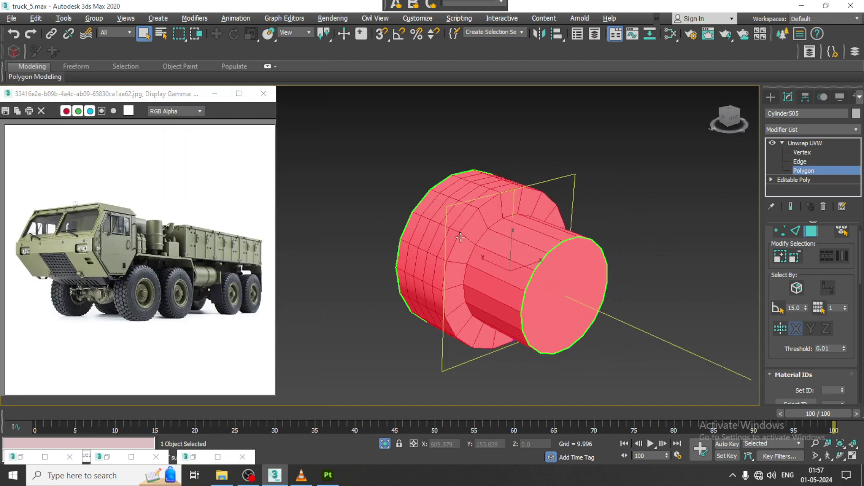
right_click(670, 163)
click(687, 71)
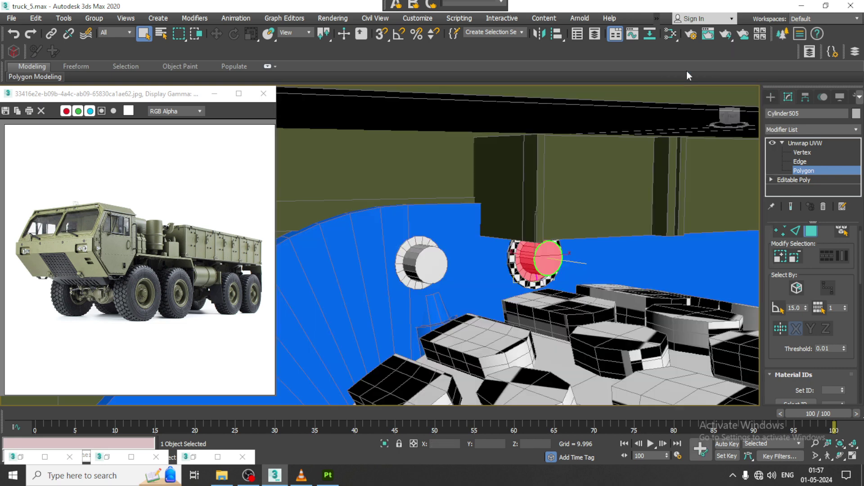
scroll(533, 255, up, 2)
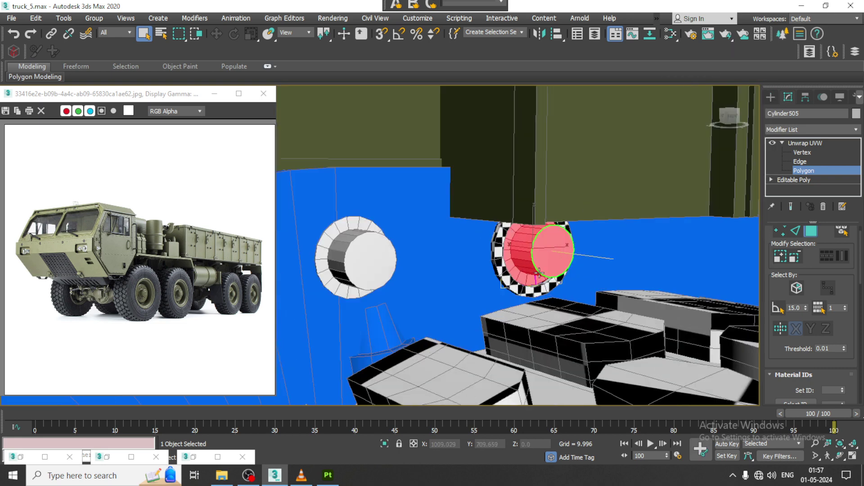
scroll(539, 272, up, 3)
click(805, 143)
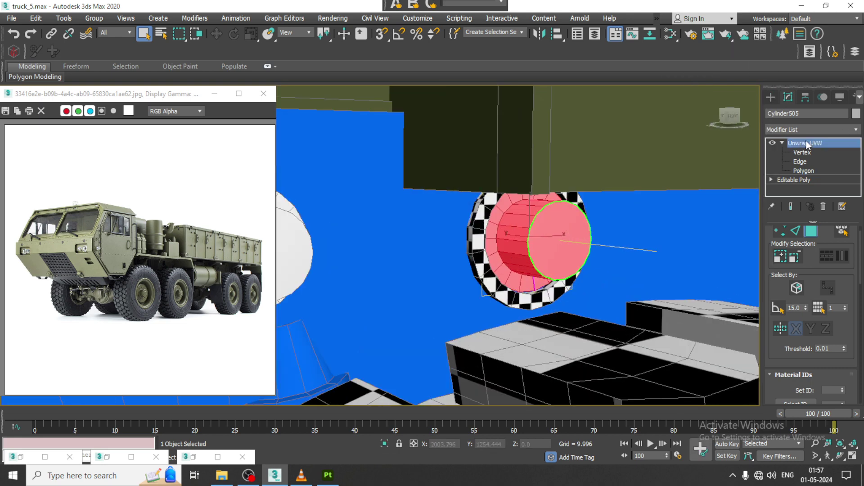
- Give both cylinders the olive material, then delete the extra left cylinder, keeping Cylinder505
ctrl+click(489, 266)
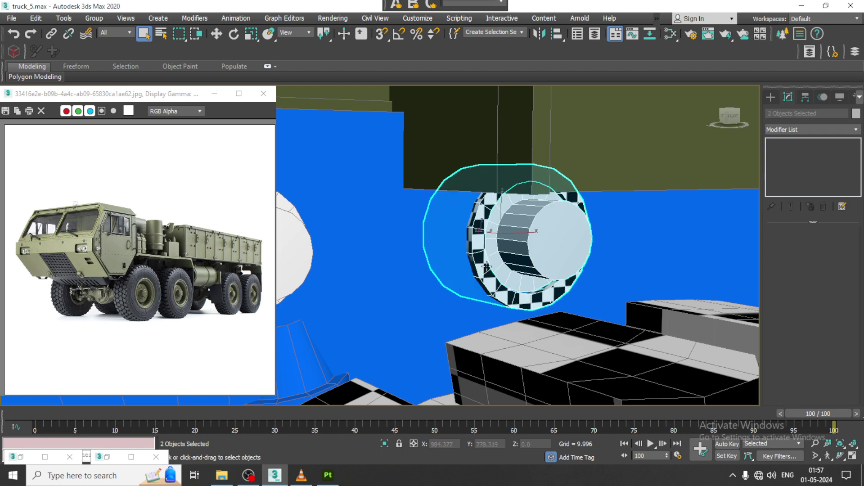
key(m)
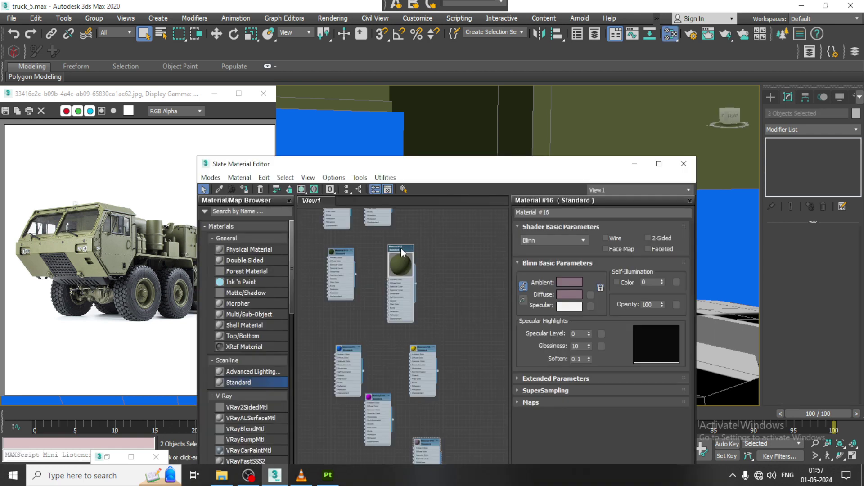
click(635, 165)
key(z)
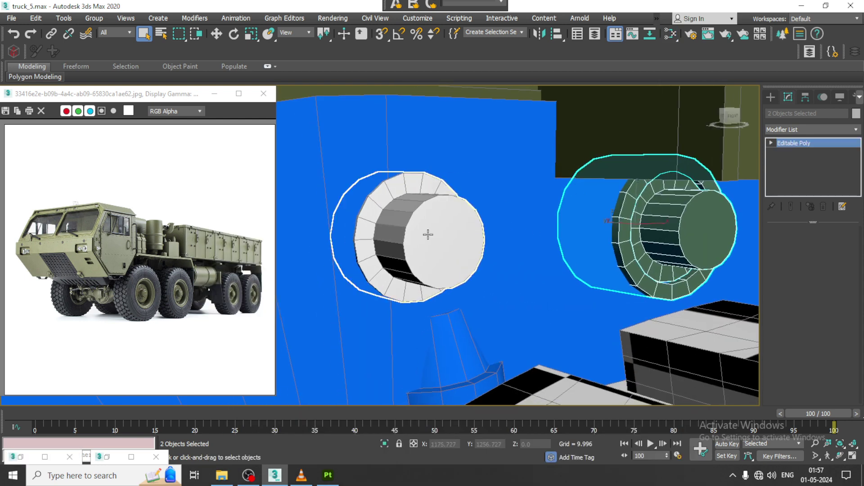
click(428, 235)
key(Delete)
click(619, 243)
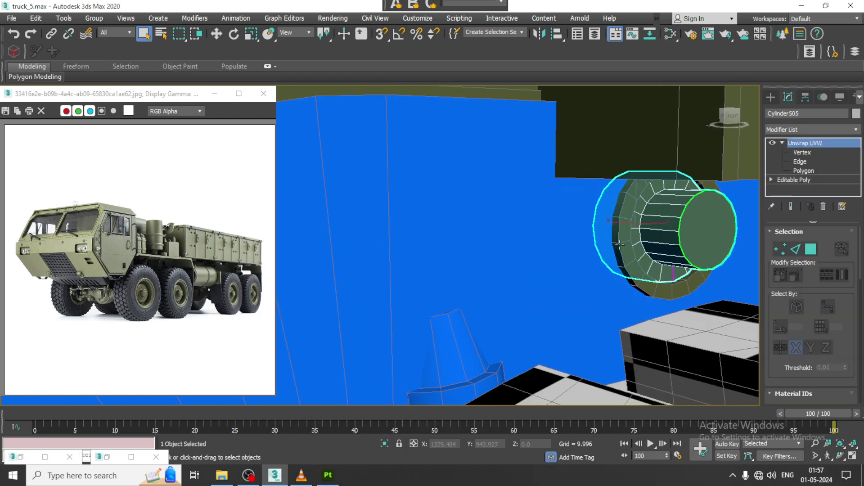
- Shift-copy the hub cylinder leftward along the blue chassis rail with the Move tool
alt+middle_drag(620, 243, 653, 242)
key(w)
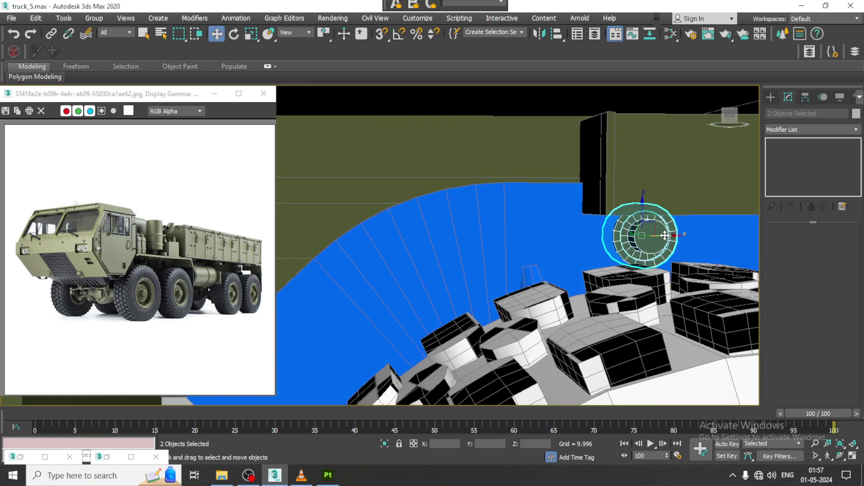
shift+drag(665, 235, 503, 233)
click(439, 283)
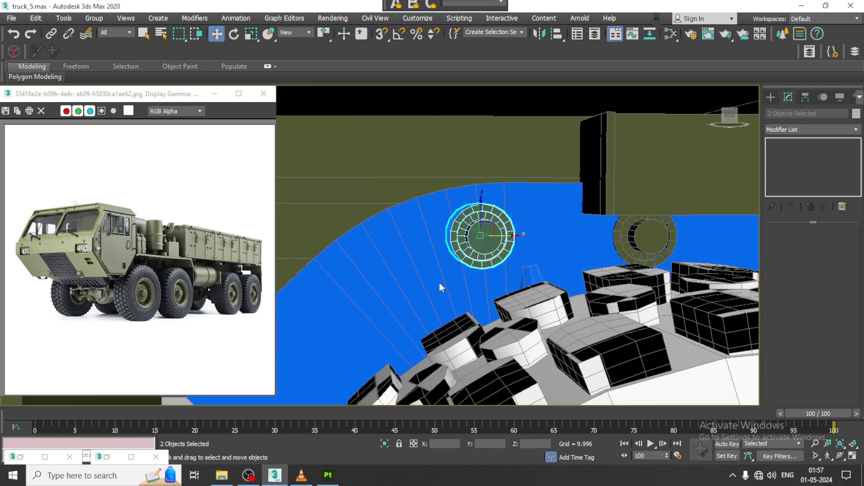
scroll(472, 262, up, 3)
scroll(472, 261, up, 2)
scroll(495, 261, up, 2)
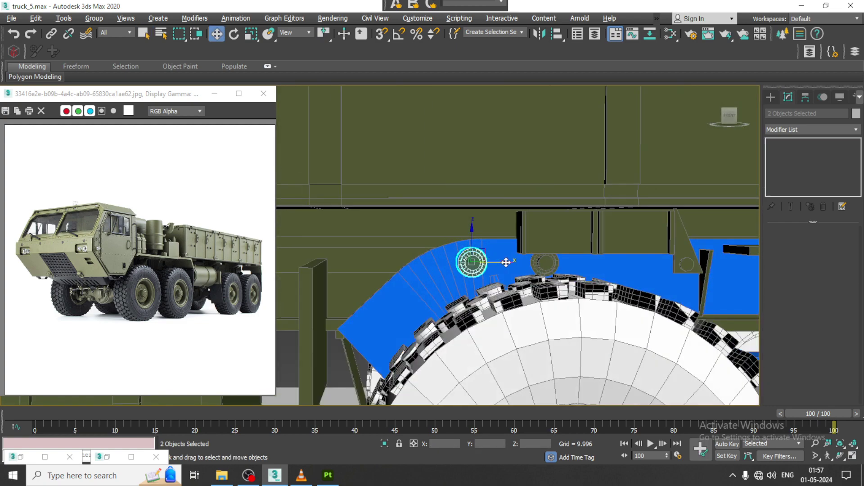
- Find the stray small circle Cylinder507 above the wheel and delete it
alt+middle_drag(518, 252, 524, 193)
click(490, 289)
alt+middle_drag(550, 269, 472, 239)
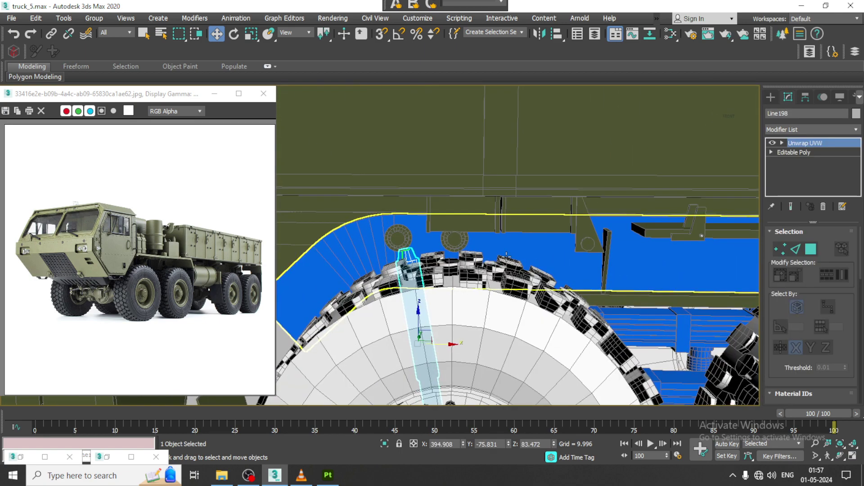
click(454, 238)
ctrl+click(398, 237)
alt+middle_drag(405, 245, 456, 245)
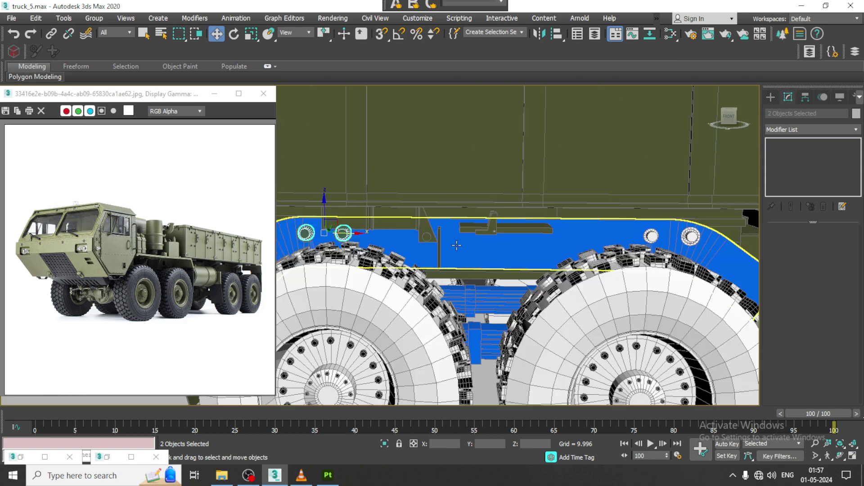
scroll(645, 240, up, 3)
scroll(590, 235, up, 2)
click(590, 234)
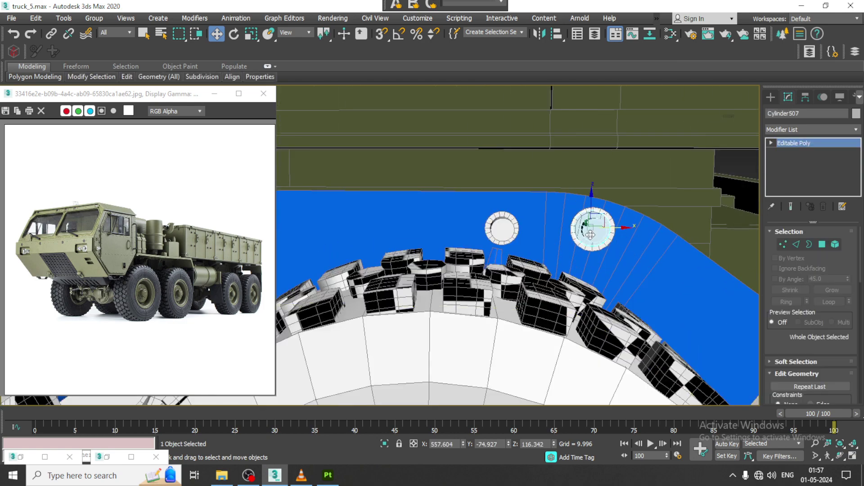
key(Delete)
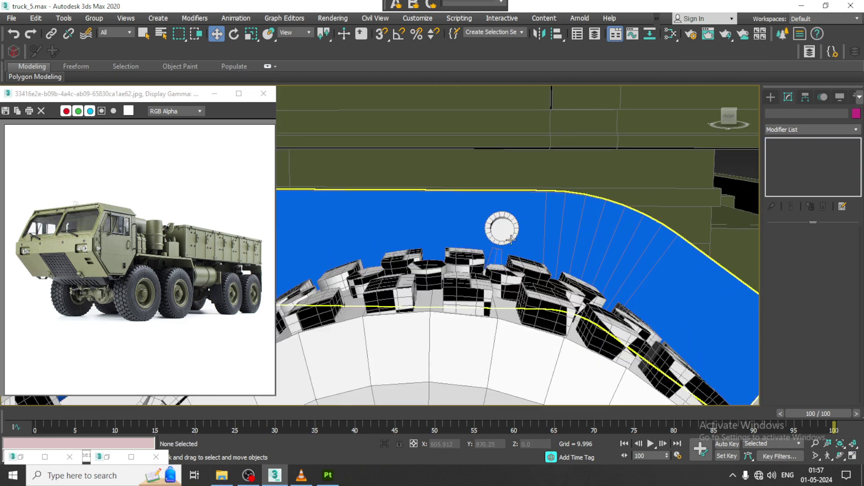
key(Delete)
scroll(669, 241, down, 2)
scroll(540, 241, down, 3)
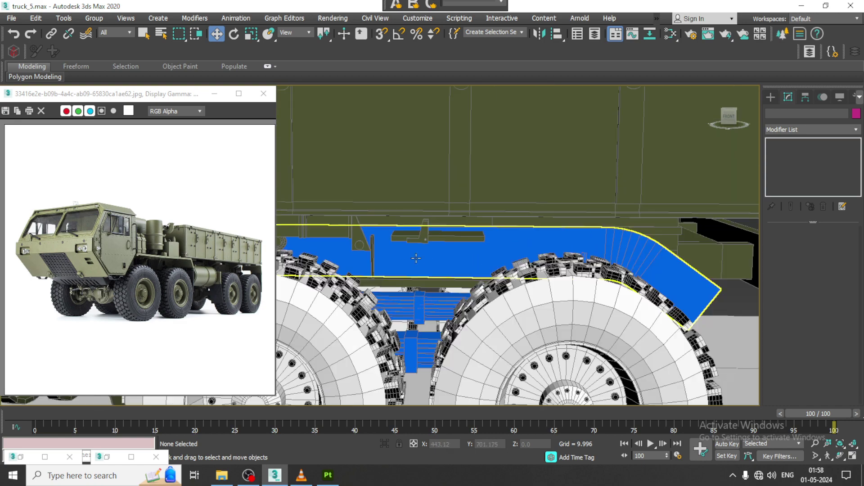
scroll(571, 232, up, 3)
scroll(600, 264, up, 3)
scroll(588, 276, up, 2)
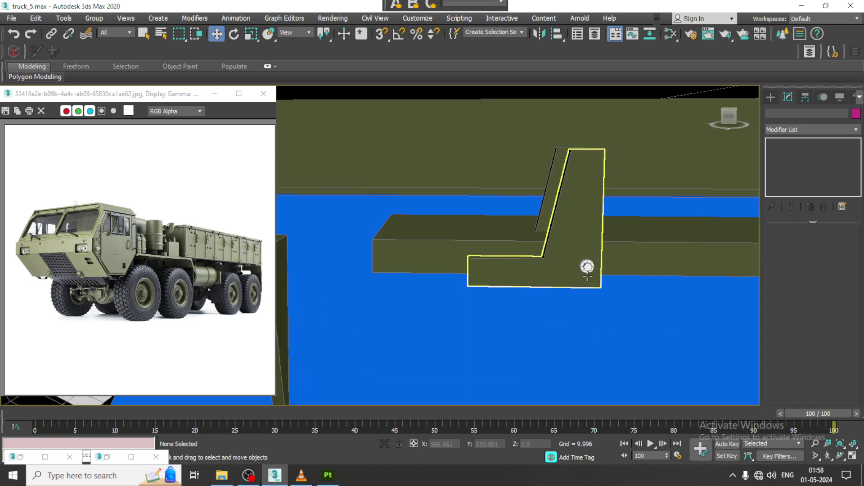
click(586, 266)
key(F3)
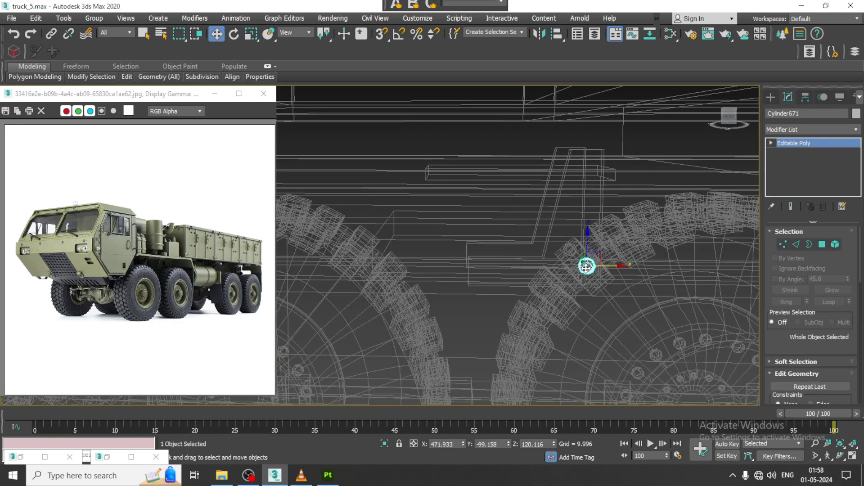
click(571, 249)
scroll(571, 249, up, 2)
click(570, 250)
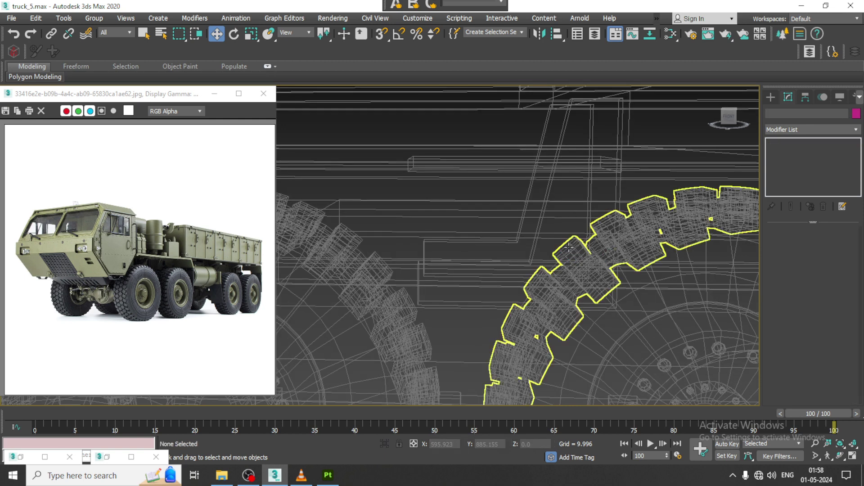
scroll(480, 255, down, 2)
scroll(480, 255, down, 2)
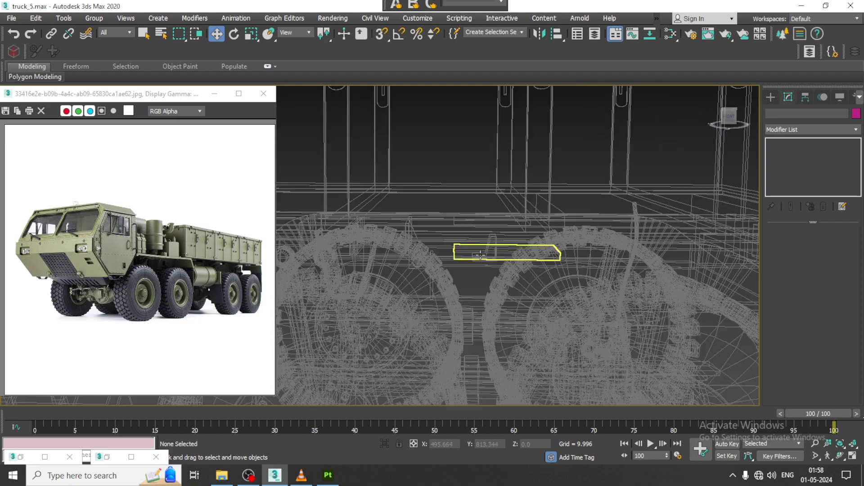
scroll(480, 255, down, 2)
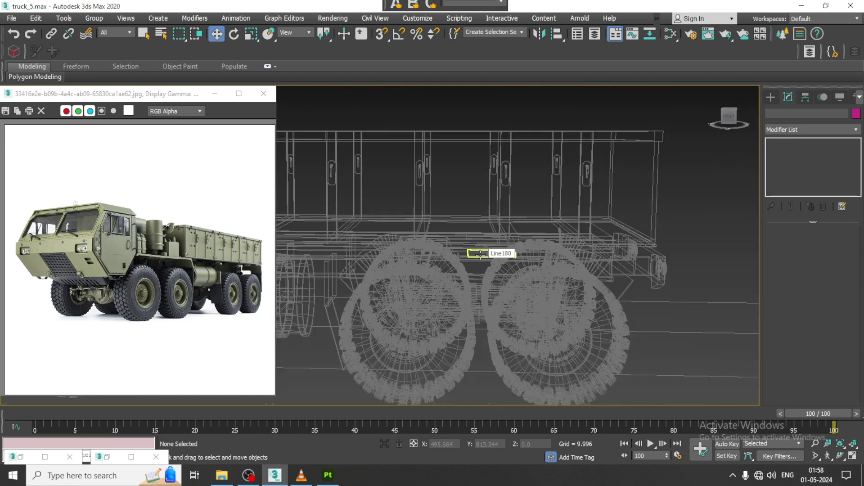
key(F3)
scroll(454, 266, up, 1)
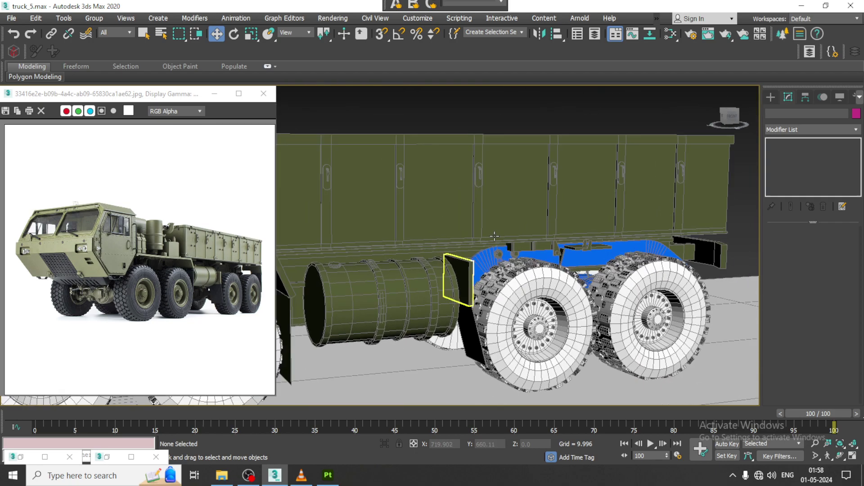
scroll(506, 289, up, 3)
click(506, 289)
- Select the pair of hub cylinders and shift-copy them further right along the chassis rail
scroll(506, 289, up, 2)
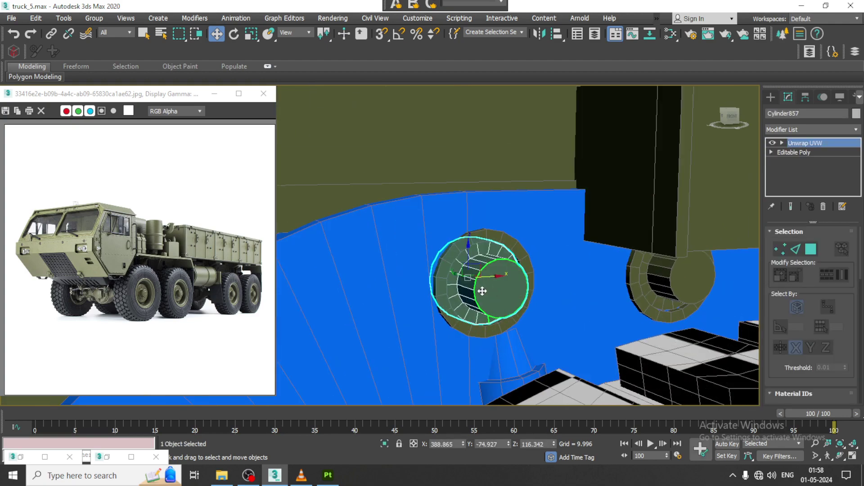
ctrl+click(445, 303)
scroll(445, 303, down, 2)
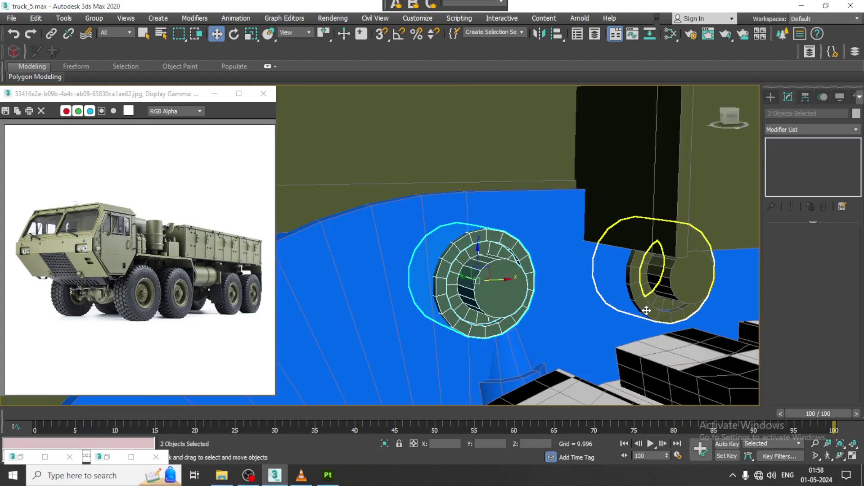
ctrl+click(642, 303)
scroll(647, 314, down, 3)
middle_drag(647, 316, 594, 312)
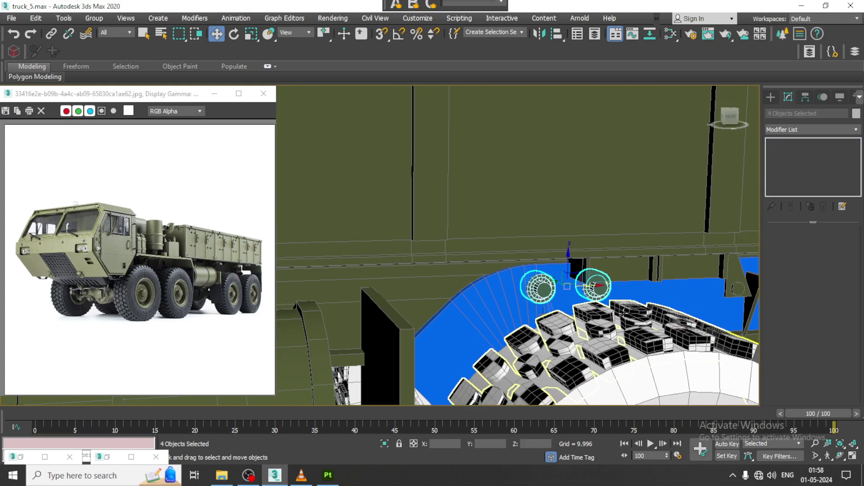
scroll(594, 312, down, 2)
middle_drag(679, 312, 492, 284)
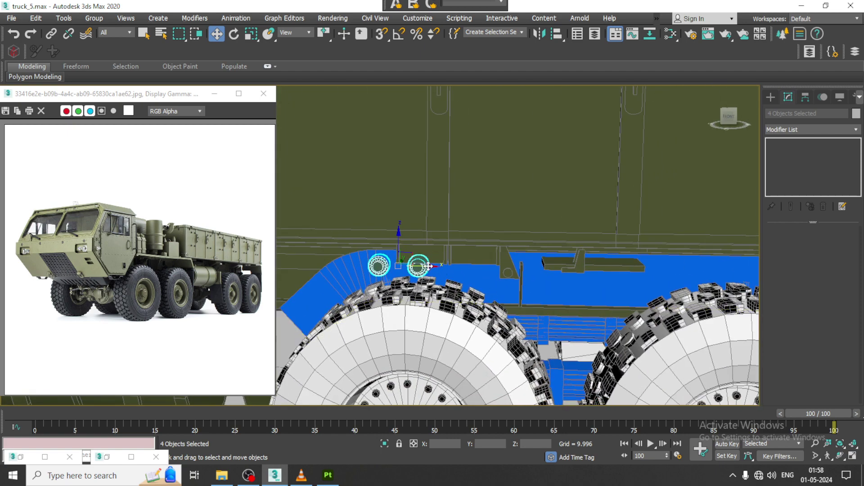
shift+drag(428, 266, 733, 272)
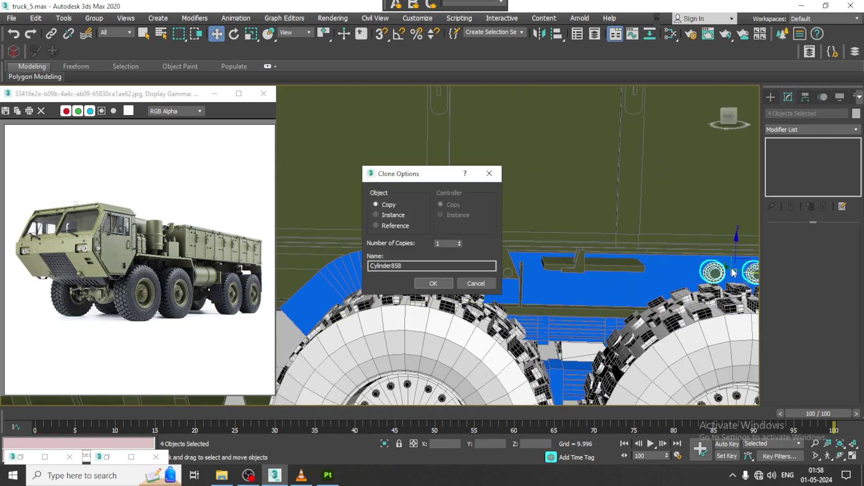
click(431, 284)
- Add more hubs until eight parts are selected, then bring up the Slate Material Editor with M
middle_drag(720, 275, 607, 274)
scroll(673, 263, up, 2)
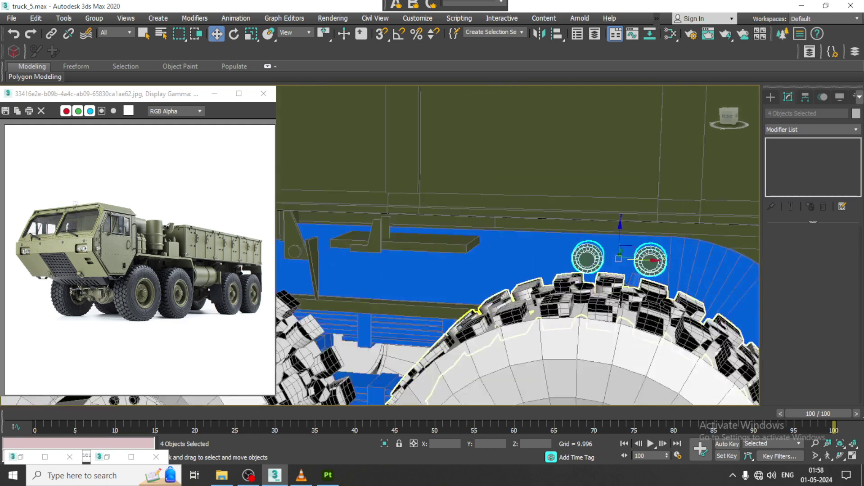
scroll(644, 242, down, 3)
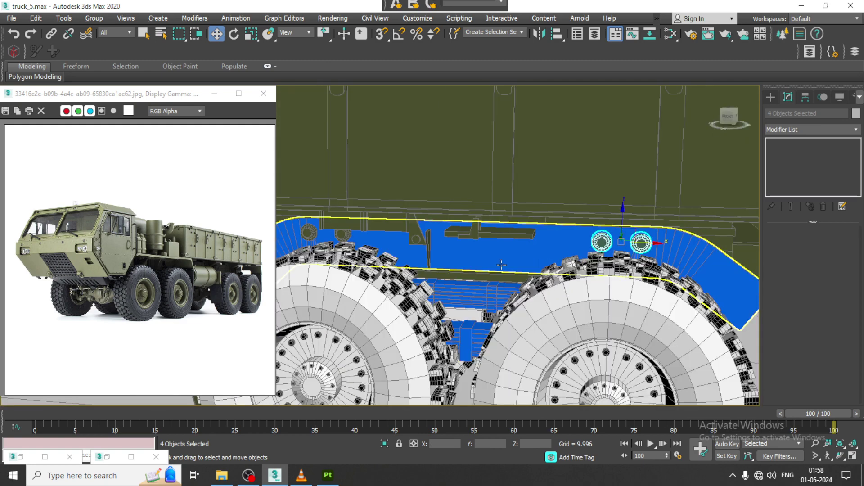
scroll(531, 242, up, 2)
ctrl+click(531, 242)
scroll(533, 239, up, 3)
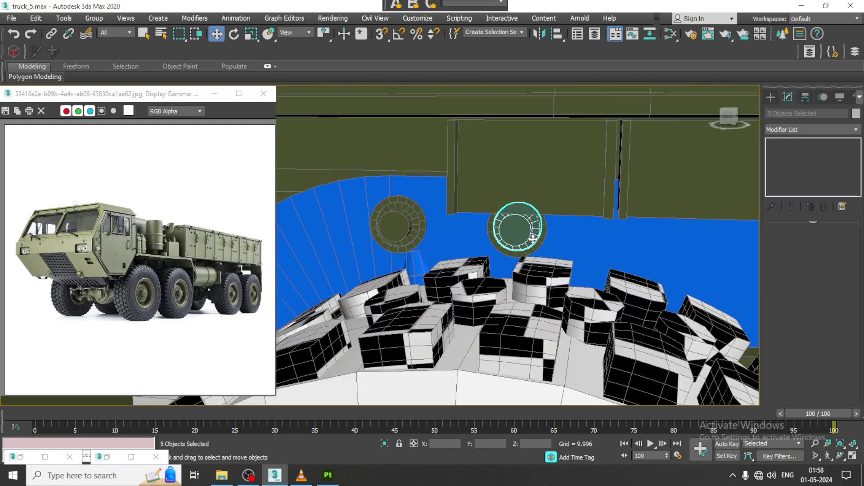
ctrl+click(419, 231)
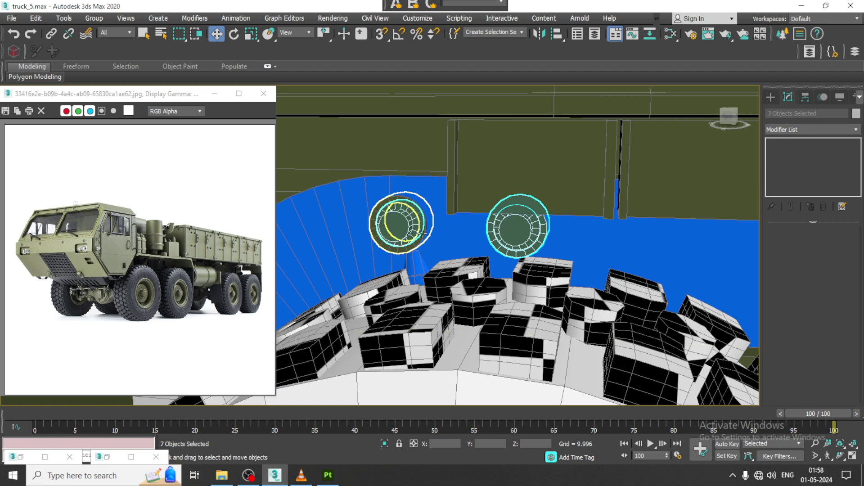
ctrl+click(426, 235)
key(m)
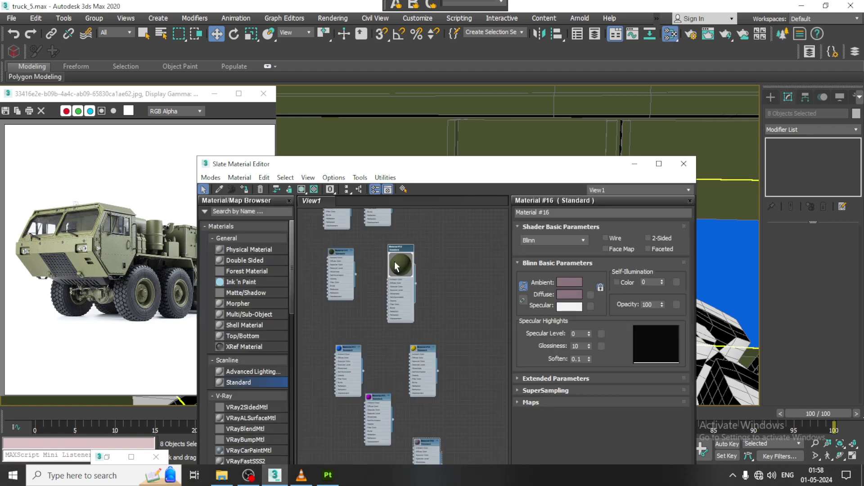
middle_drag(396, 266, 398, 305)
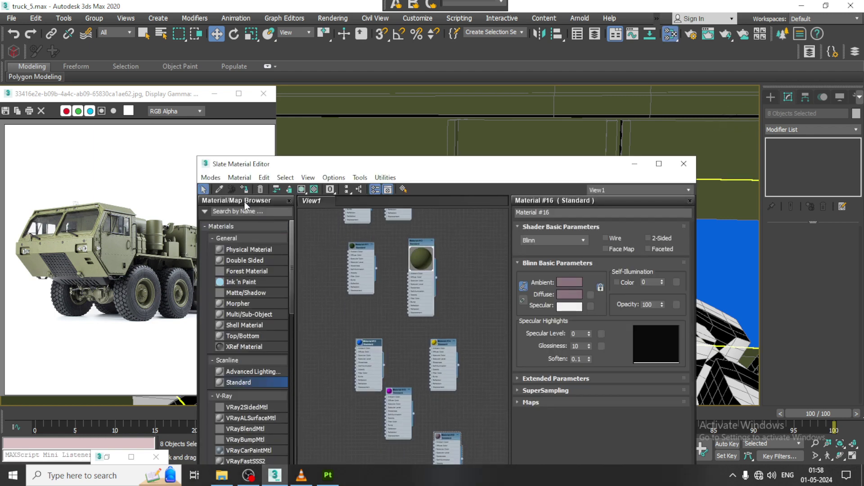
click(641, 166)
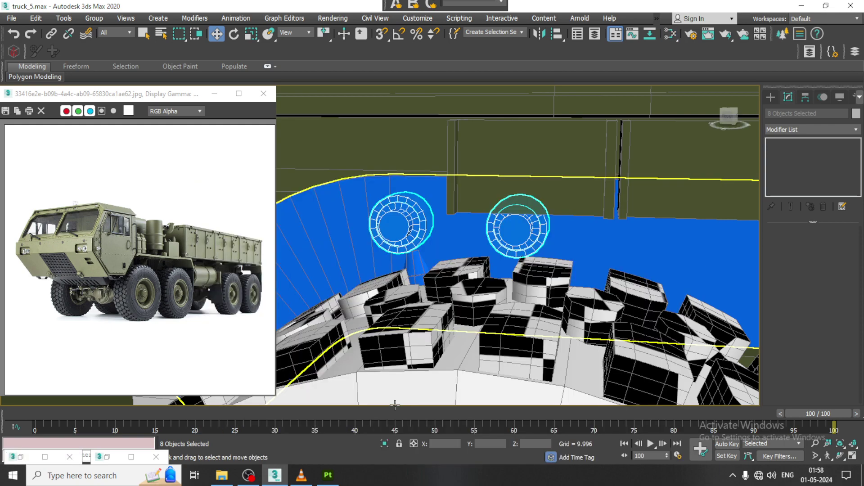
click(249, 477)
click(249, 476)
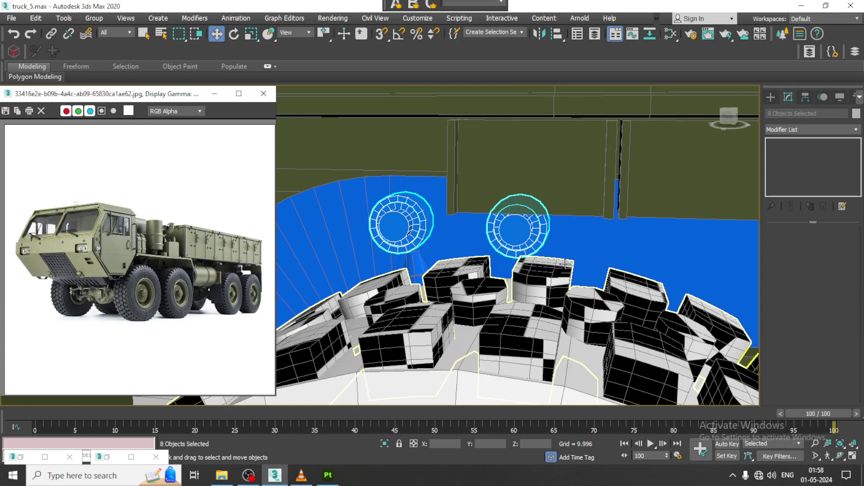
scroll(644, 260, down, 3)
scroll(645, 260, down, 2)
scroll(644, 260, down, 2)
mouse_move(645, 260)
alt+middle_down()
mouse_move(573, 266)
mouse_move(516, 254)
mouse_move(420, 251)
mouse_move(545, 278)
alt+middle_up()
click(404, 244)
click(401, 245)
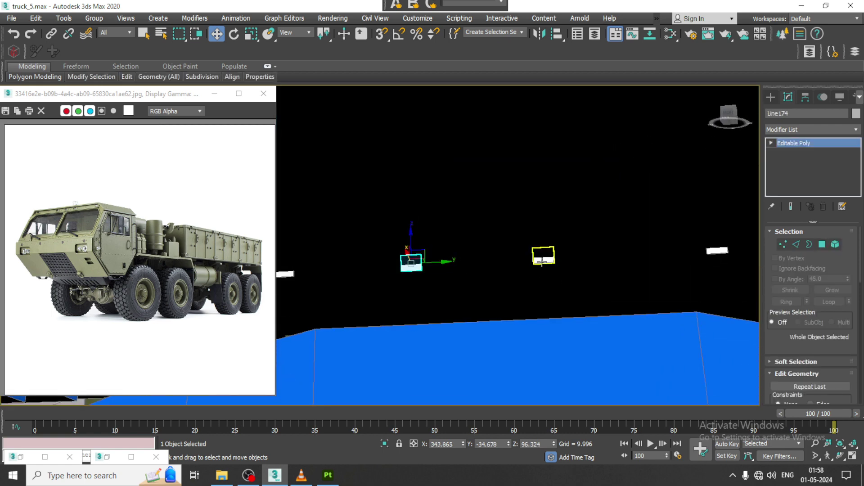
ctrl+click(541, 262)
mouse_move(356, 251)
alt+middle_down()
mouse_move(412, 291)
mouse_move(550, 270)
alt+middle_up()
click(623, 284)
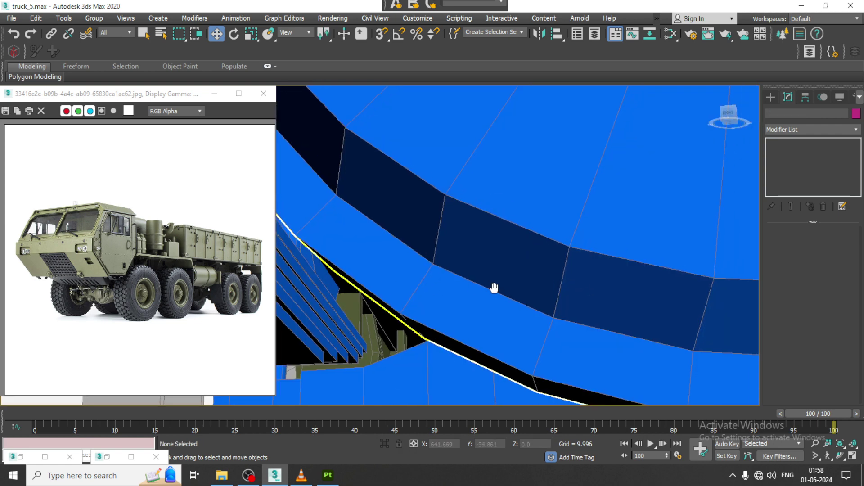
scroll(563, 321, up, 5)
scroll(564, 320, down, 3)
scroll(444, 322, down, 2)
scroll(450, 318, down, 5)
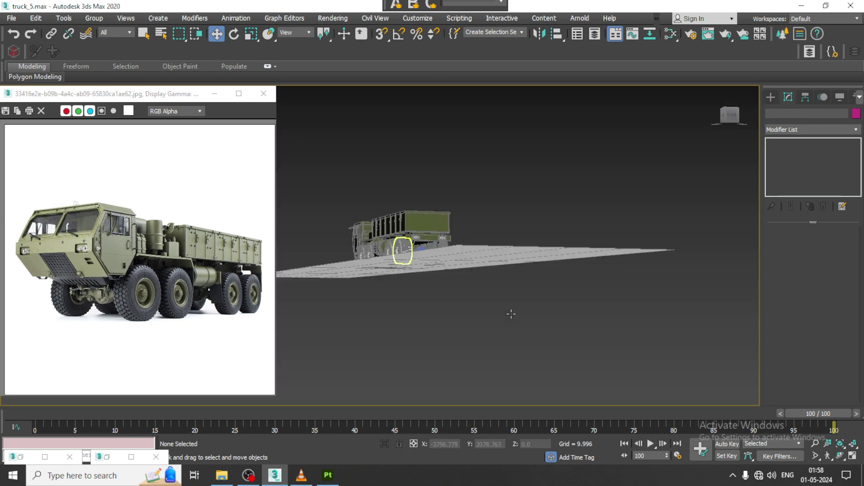
alt+middle_drag(520, 324, 552, 336)
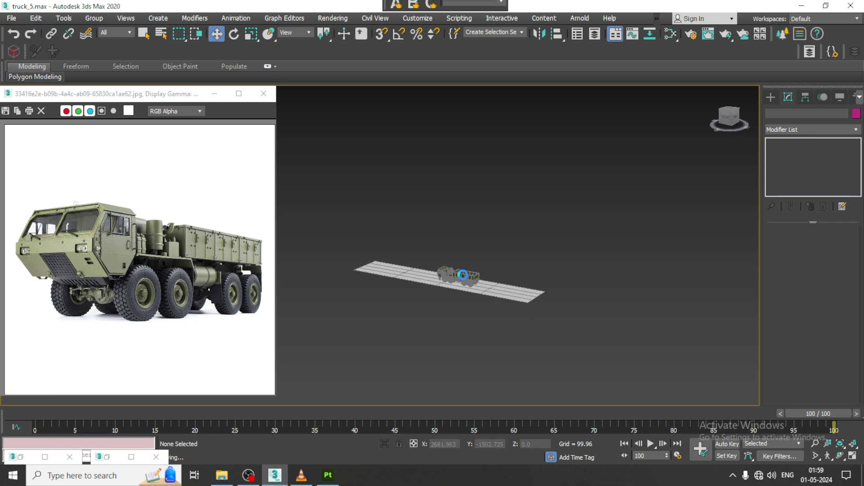
scroll(468, 281, up, 3)
scroll(474, 290, up, 5)
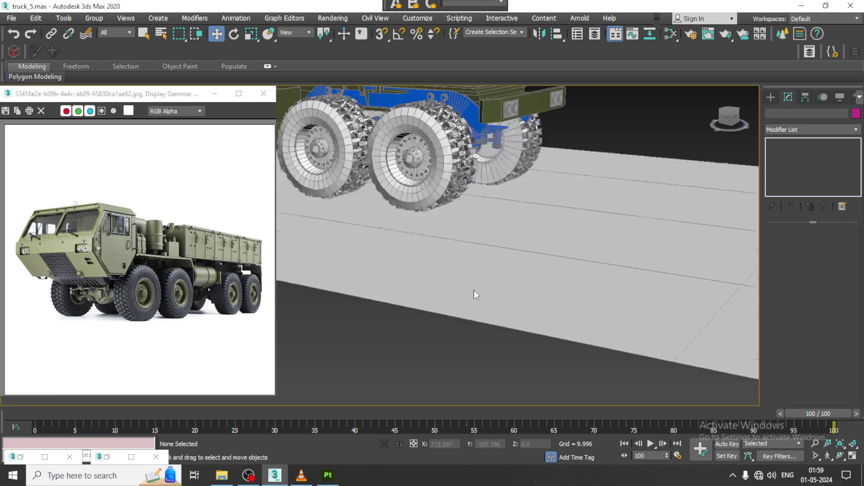
mouse_move(474, 290)
alt+middle_down()
mouse_move(456, 194)
mouse_move(539, 232)
alt+middle_up()
scroll(536, 228, down, 5)
scroll(644, 210, up, 8)
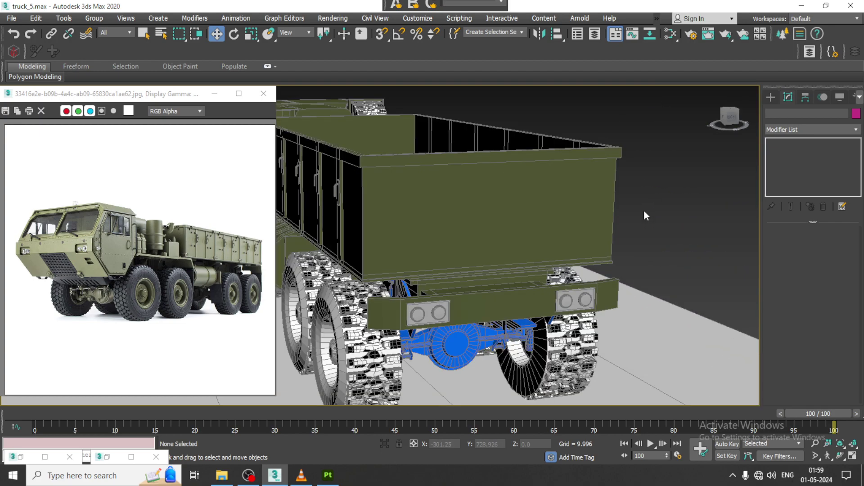
scroll(546, 271, up, 2)
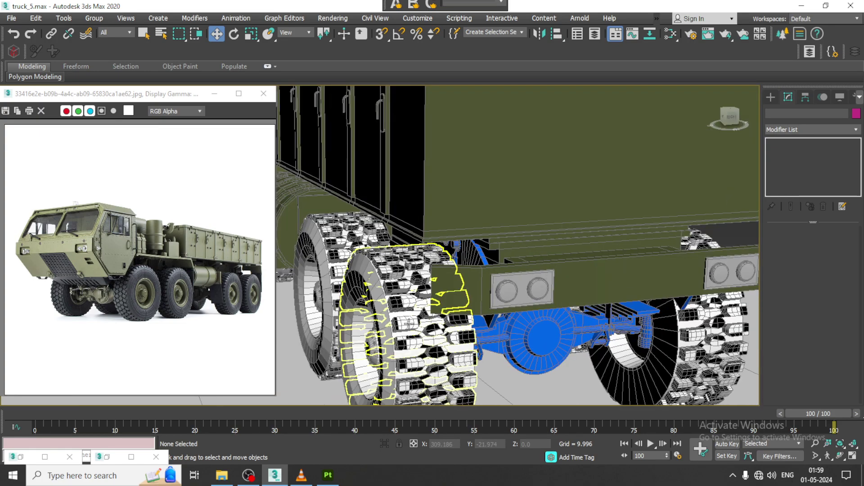
- Select the first three tires: a rear tire, a second tire and the front tire
click(442, 338)
alt+middle_drag(441, 338, 513, 298)
scroll(512, 298, up, 3)
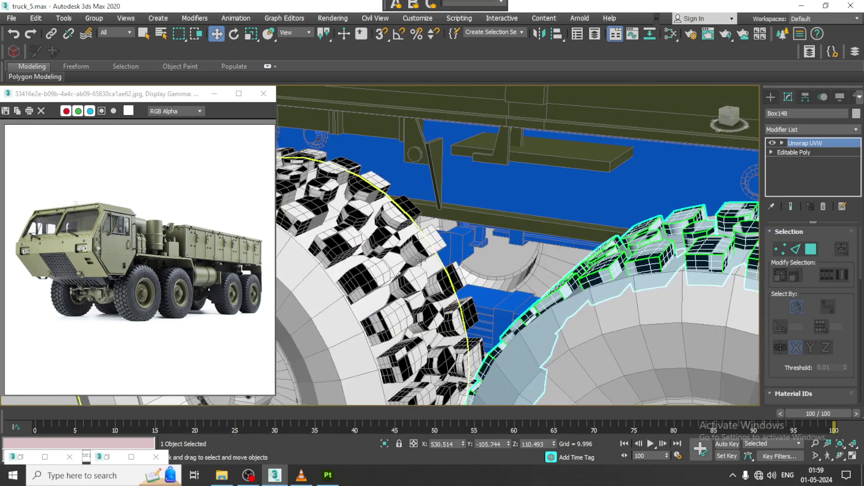
ctrl+click(513, 298)
scroll(585, 324, down, 6)
alt+middle_drag(679, 351, 497, 316)
scroll(497, 316, up, 4)
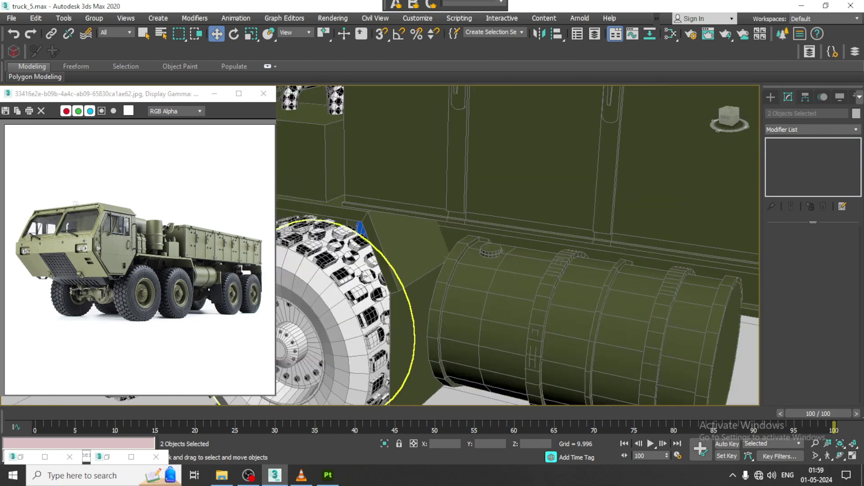
ctrl+click(342, 274)
key(z)
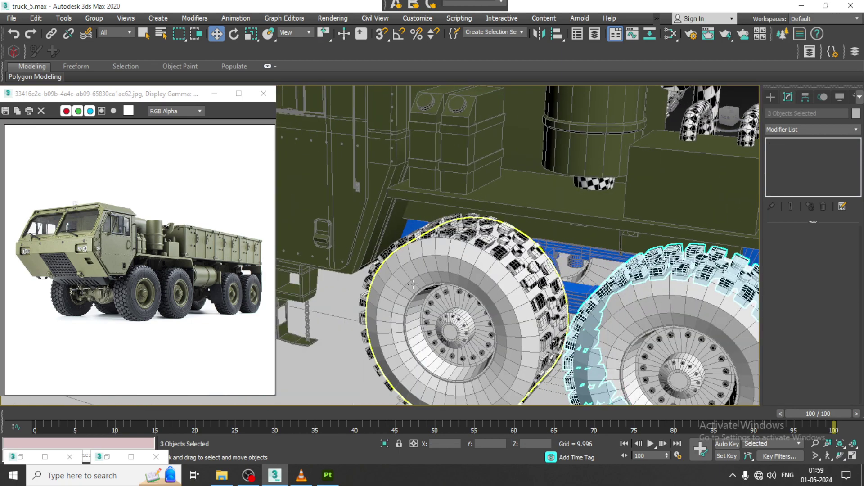
- Add the remaining tires, including the inner dual and rear wheels, until nine are selected
ctrl+click(468, 234)
scroll(469, 234, down, 5)
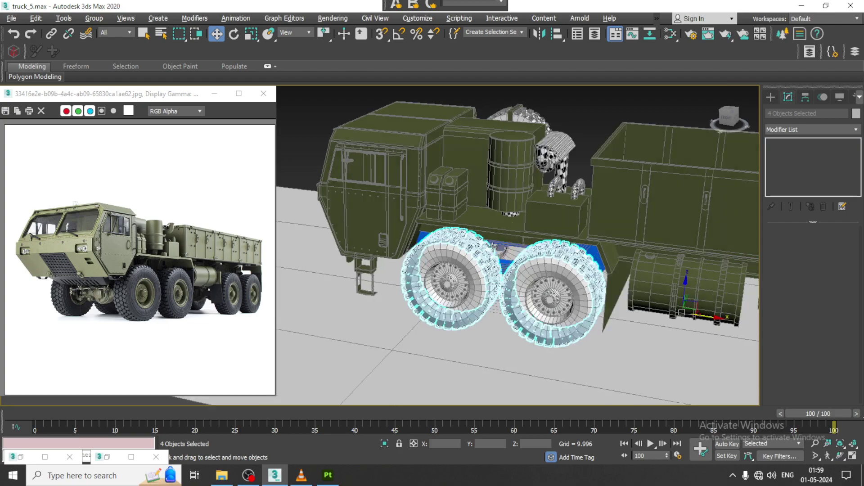
mouse_move(468, 235)
alt+middle_down()
mouse_move(440, 222)
mouse_move(569, 239)
alt+middle_up()
scroll(440, 222, up, 4)
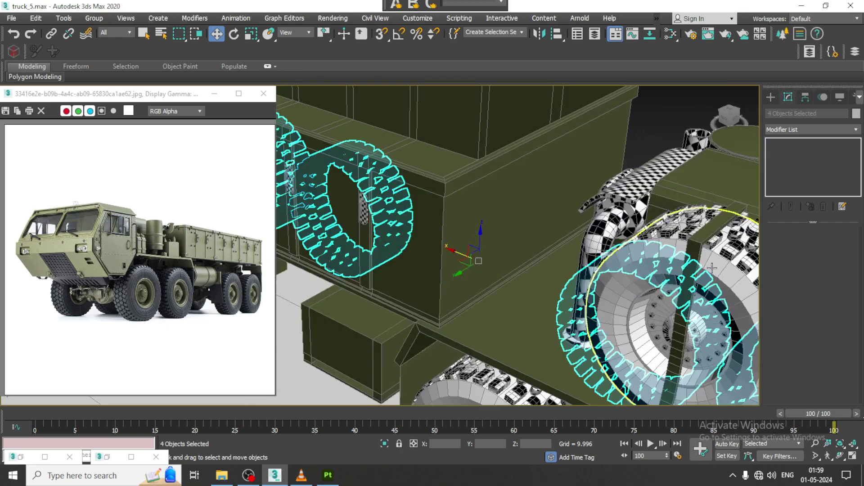
scroll(394, 225, down, 4)
ctrl+click(522, 269)
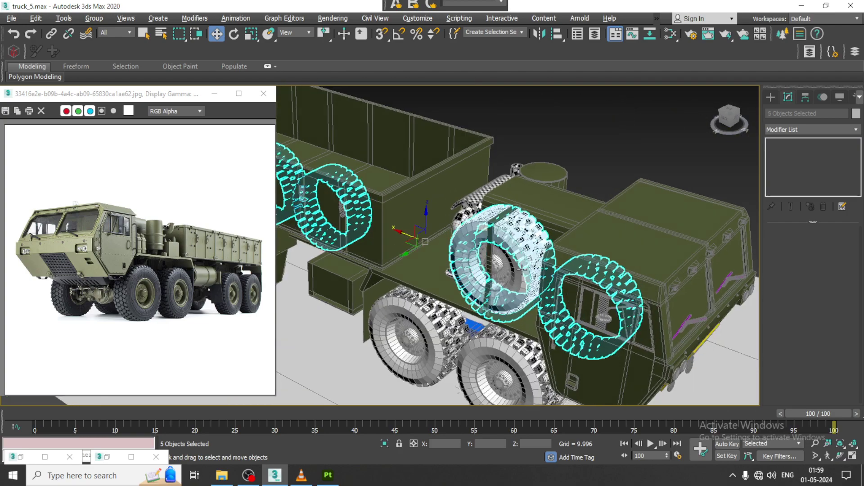
scroll(523, 270, up, 3)
scroll(504, 225, up, 3)
ctrl+click(504, 200)
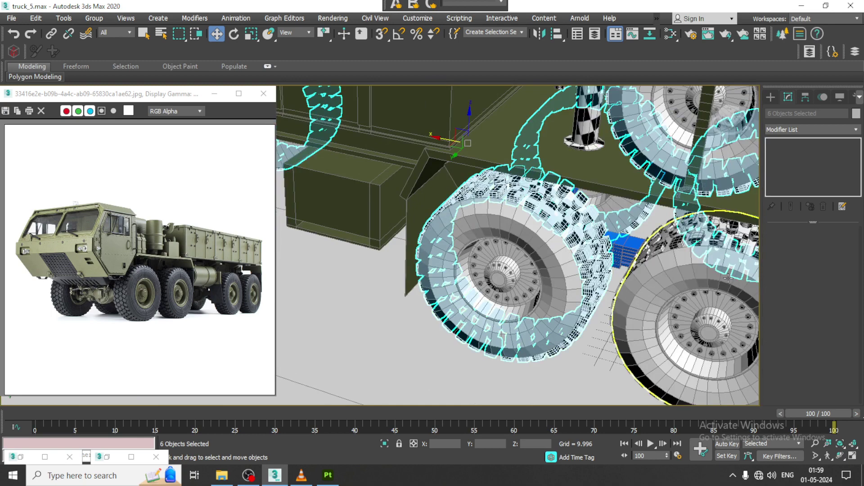
ctrl+click(700, 242)
alt+middle_drag(701, 242, 599, 286)
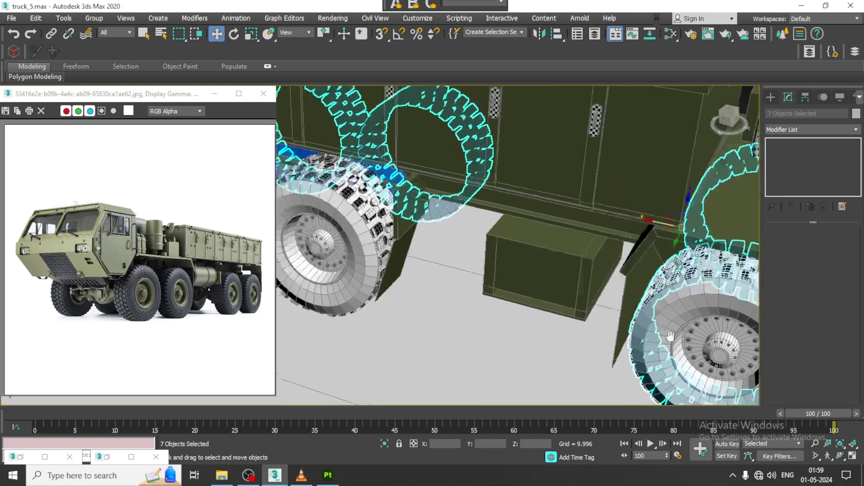
ctrl+click(548, 280)
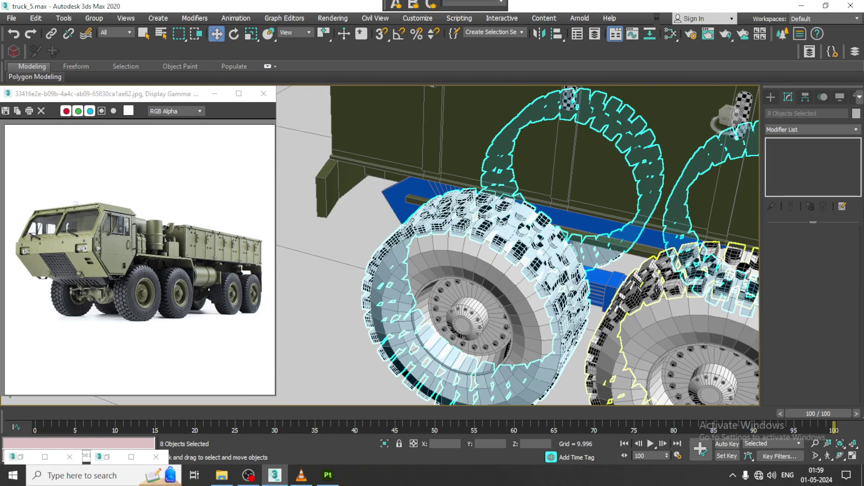
ctrl+click(658, 287)
alt+middle_drag(657, 287, 563, 270)
- Create a new Standard material node, Material #17, in the Slate Material Editor
key(m)
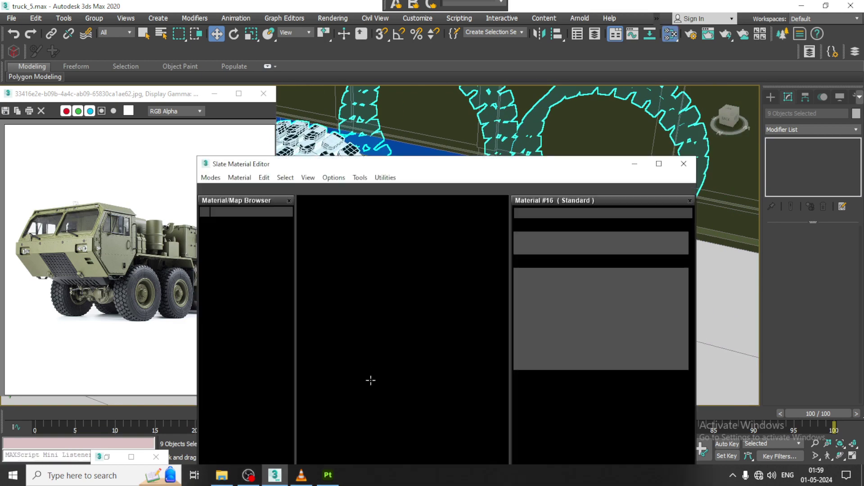
drag(342, 167, 334, 79)
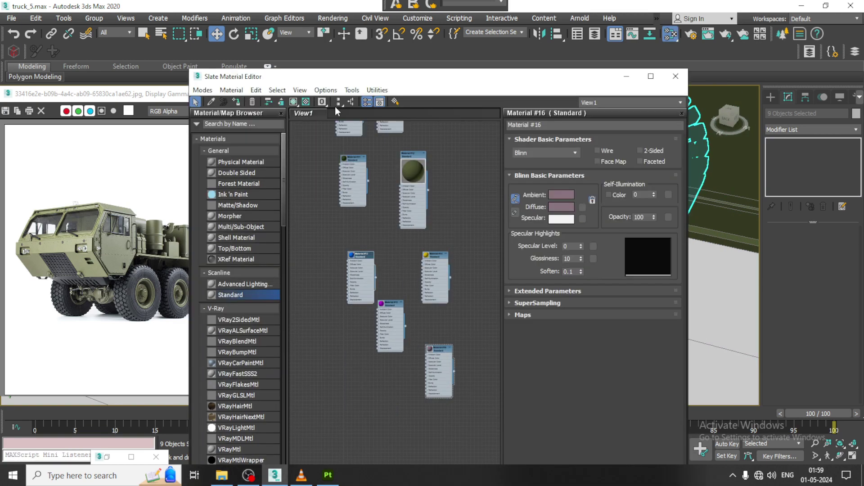
middle_drag(397, 387, 390, 308)
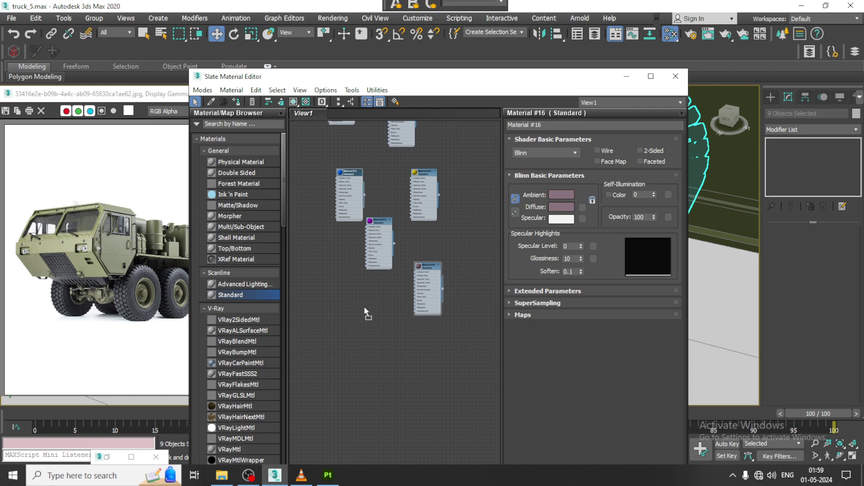
double_click(365, 309)
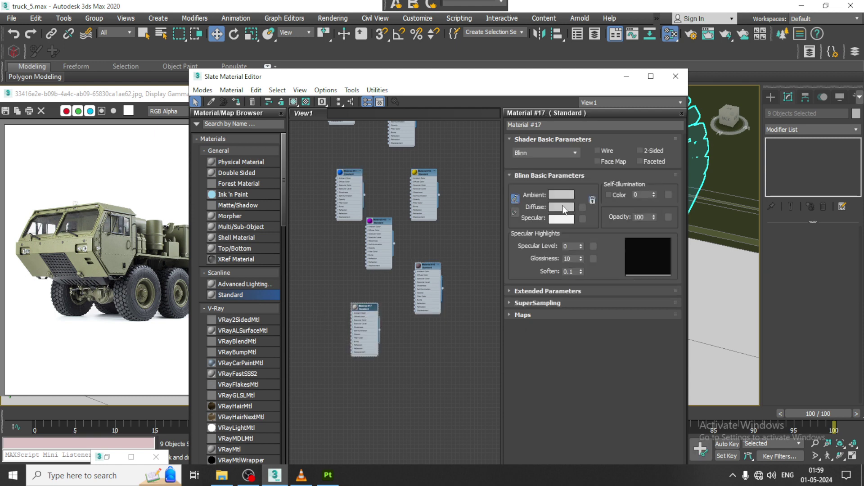
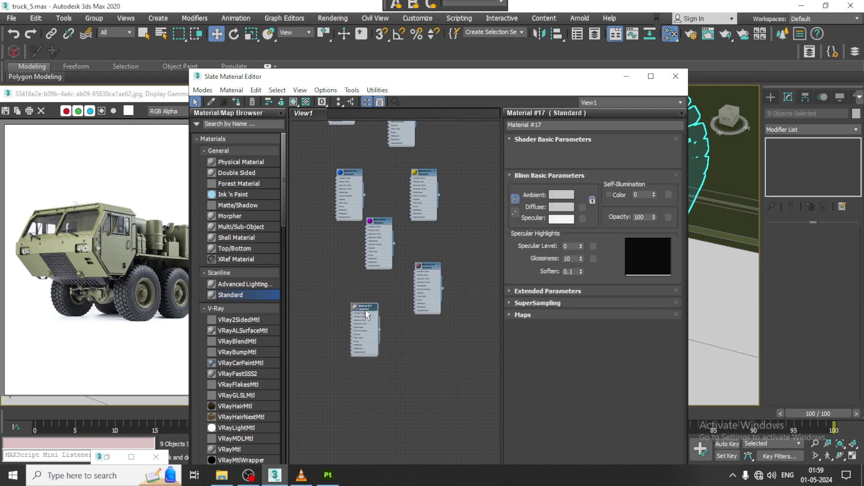
- Set Material #17's diffuse colour to white and minimize the Slate Material Editor
click(561, 207)
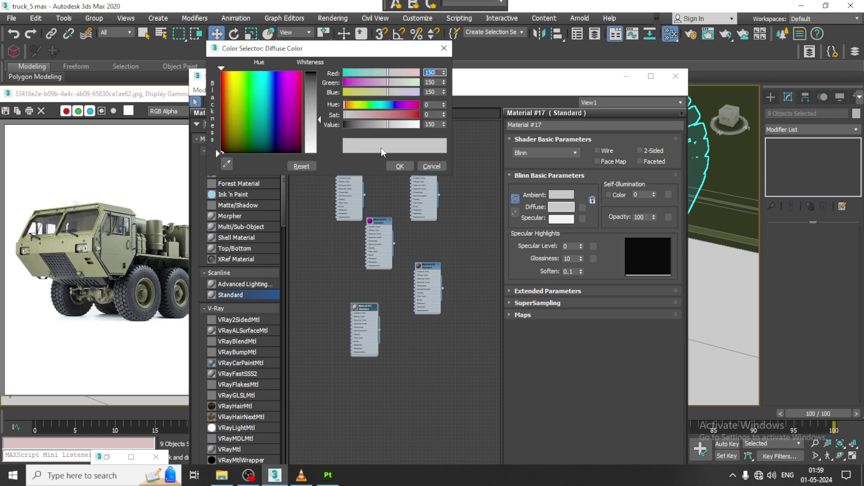
click(401, 166)
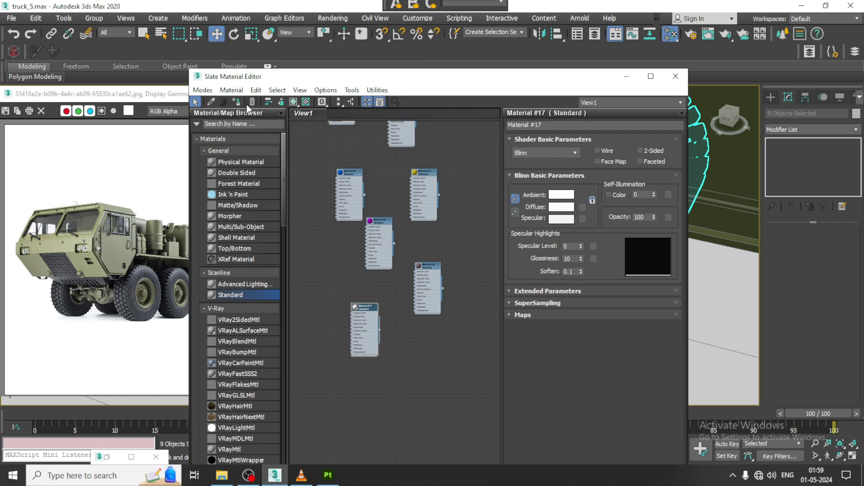
click(626, 78)
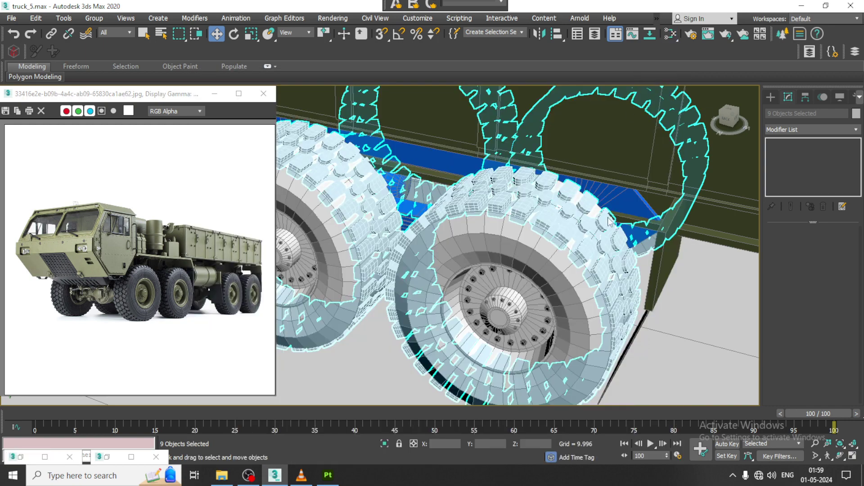
- Select the small pipe below the cylinder, the two pipe handles and the tall pipe
scroll(593, 266, down, 8)
click(504, 115)
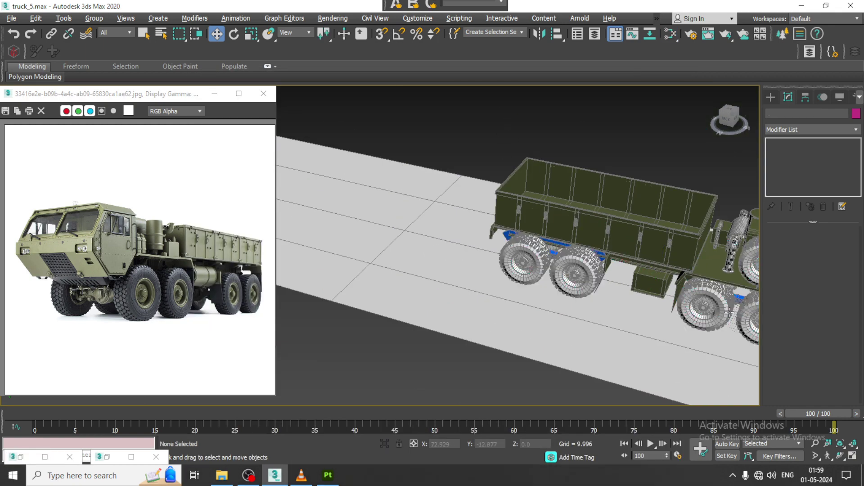
mouse_move(504, 115)
alt+middle_down()
mouse_move(543, 229)
mouse_move(559, 234)
mouse_move(496, 252)
alt+middle_up()
scroll(567, 230, up, 5)
scroll(589, 225, up, 3)
scroll(589, 225, down, 3)
scroll(420, 253, up, 5)
click(420, 253)
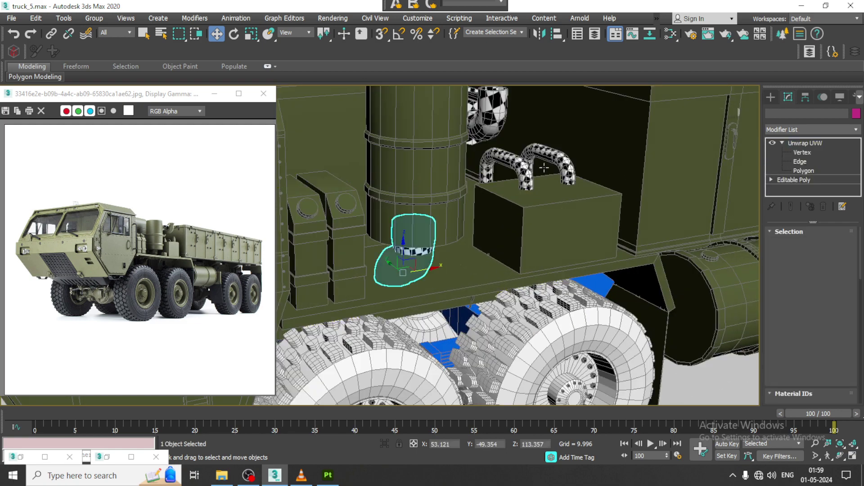
ctrl+click(523, 163)
ctrl+click(563, 160)
ctrl+click(503, 105)
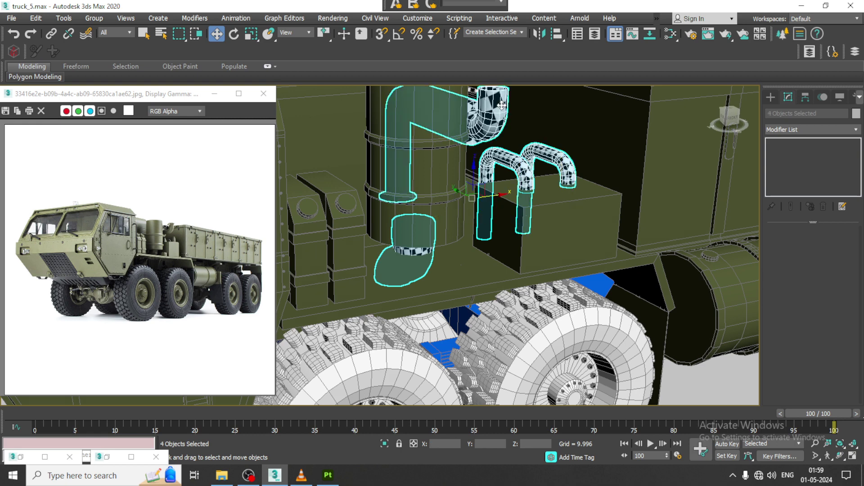
- Reopen the Slate Material Editor to review the material nodes, then minimize it
key(m)
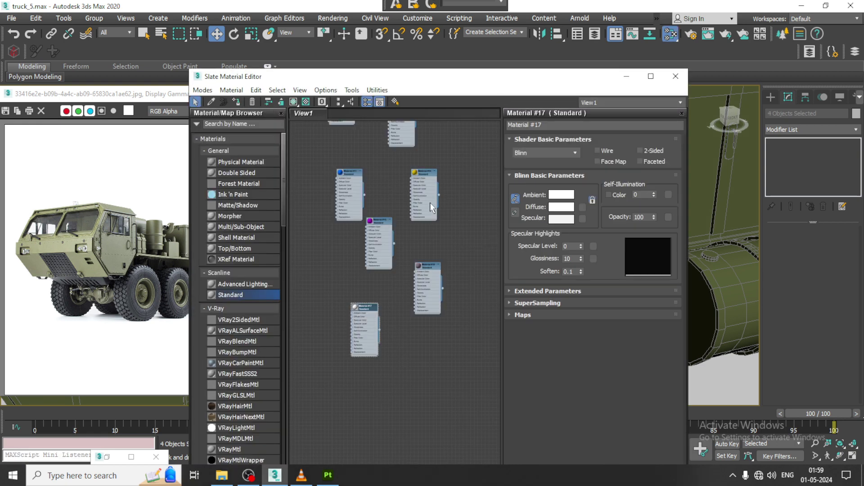
middle_drag(431, 202, 436, 248)
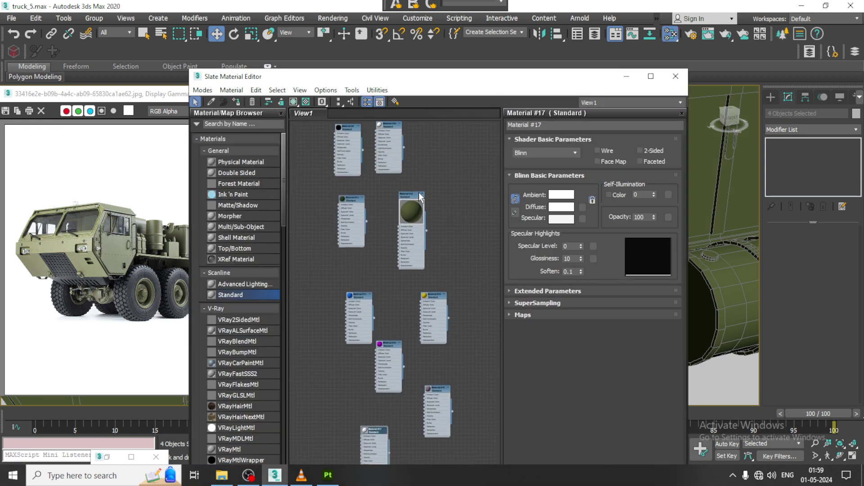
click(626, 79)
- Select the round lights on the truck's front panel
scroll(602, 264, up, 2)
scroll(601, 264, up, 2)
scroll(602, 265, up, 2)
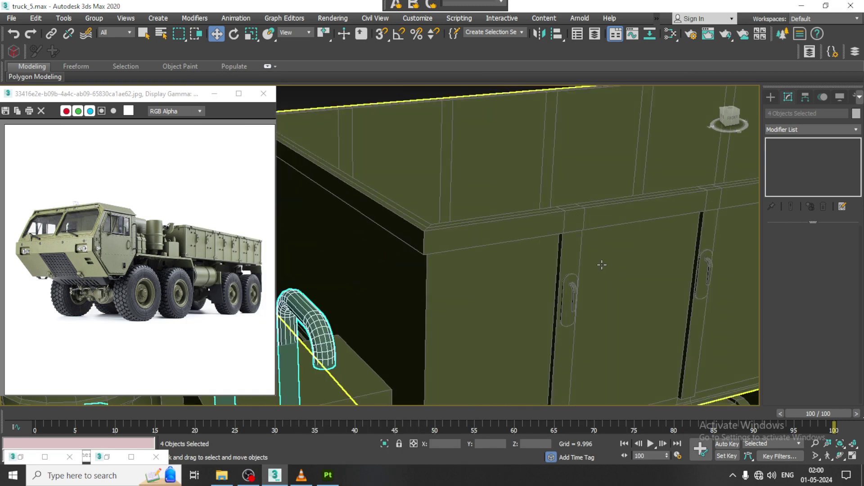
scroll(602, 264, down, 5)
scroll(511, 160, down, 2)
click(512, 160)
mouse_move(512, 160)
alt+middle_down()
mouse_move(670, 293)
mouse_move(630, 300)
mouse_move(581, 242)
alt+middle_up()
scroll(581, 242, up, 3)
scroll(581, 242, up, 3)
scroll(580, 241, up, 2)
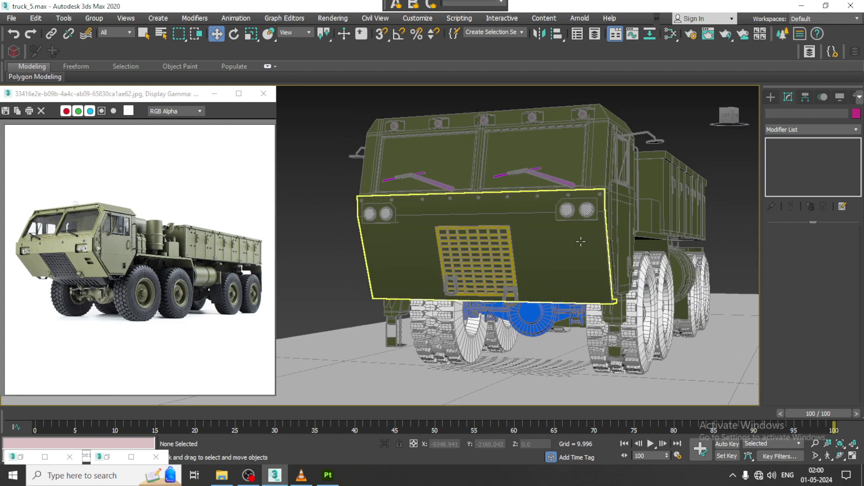
scroll(580, 242, up, 3)
click(588, 174)
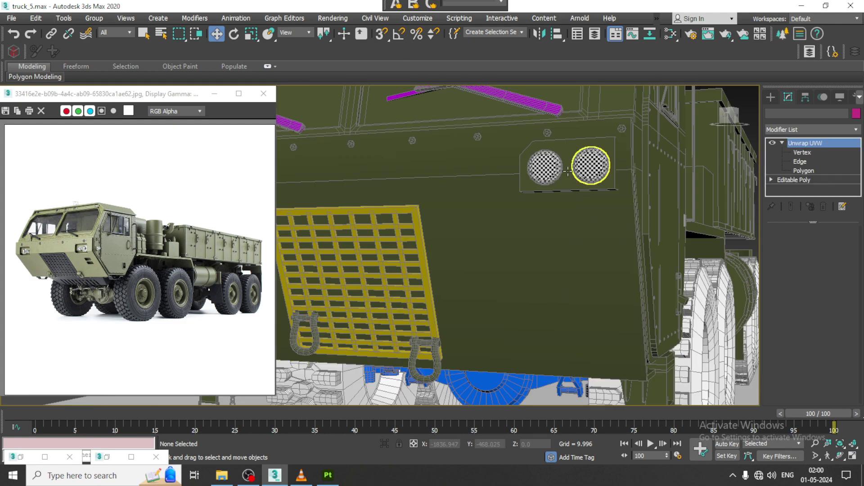
ctrl+click(504, 180)
middle_drag(504, 180, 684, 221)
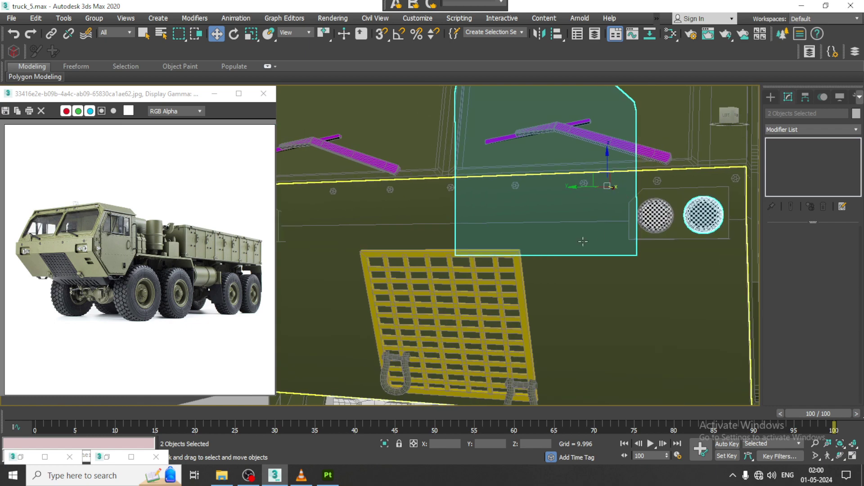
click(665, 219)
alt+middle_drag(546, 235, 423, 239)
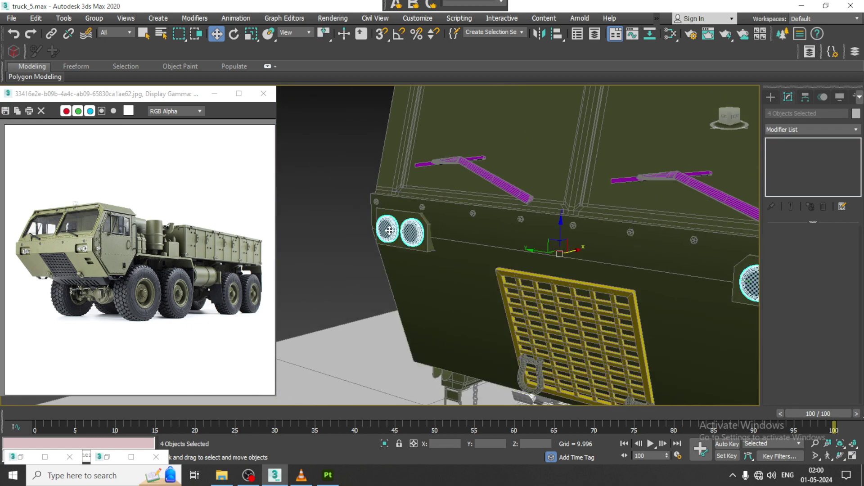
- Give Material #18 an orange diffuse colour in the Slate Material Editor
key(m)
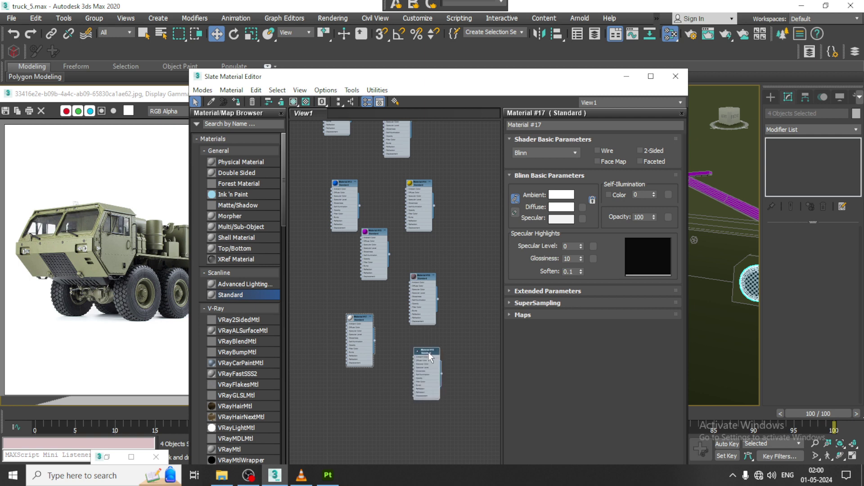
double_click(428, 351)
click(564, 206)
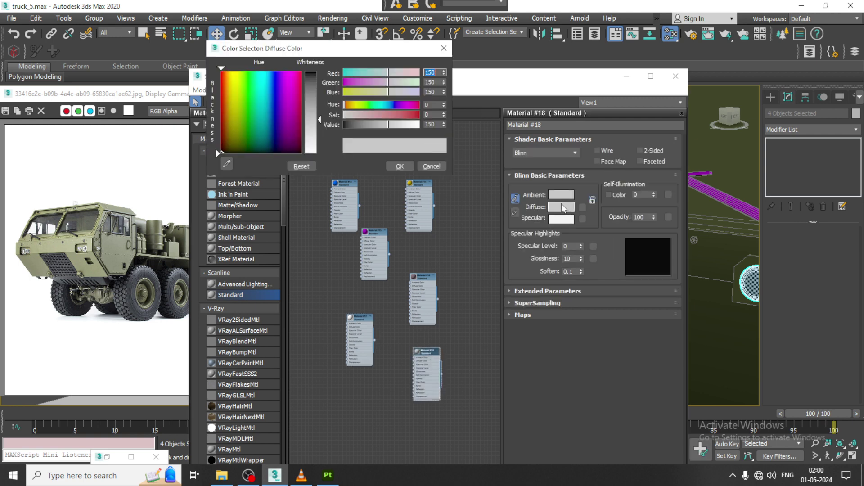
click(228, 110)
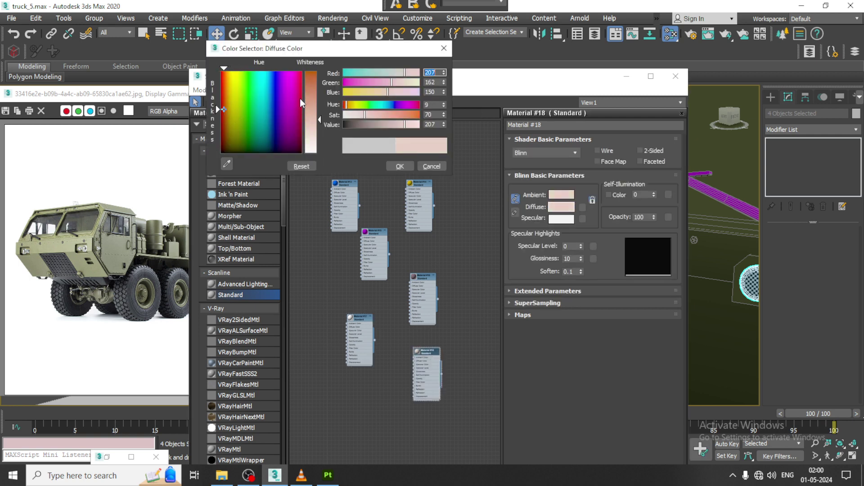
click(400, 167)
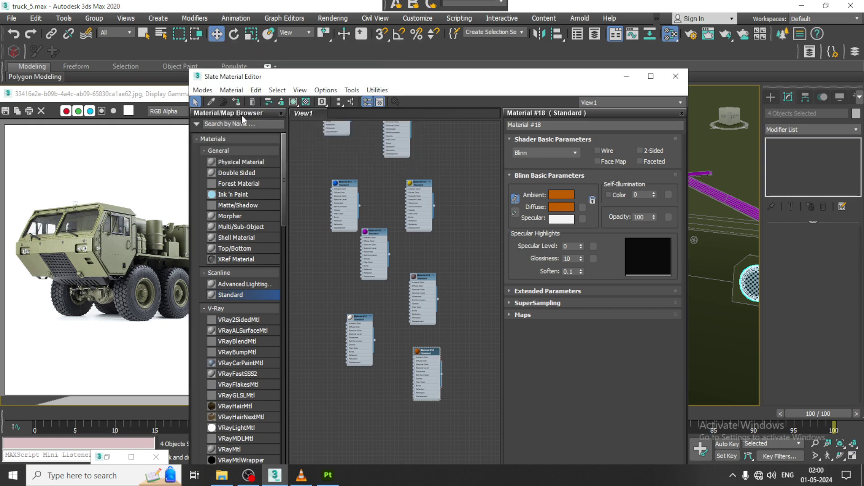
- Select the small box at the top of the long pipe together with the pipe
click(627, 77)
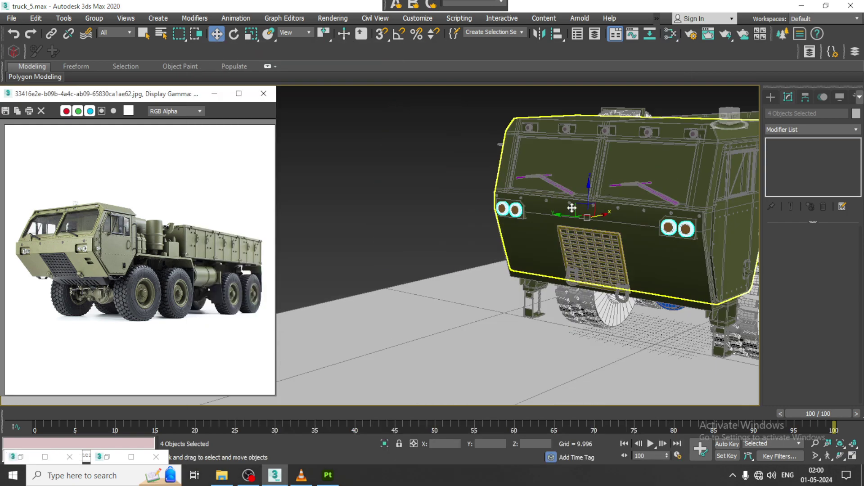
click(453, 169)
alt+middle_drag(454, 169, 559, 236)
scroll(559, 236, up, 2)
scroll(559, 236, down, 5)
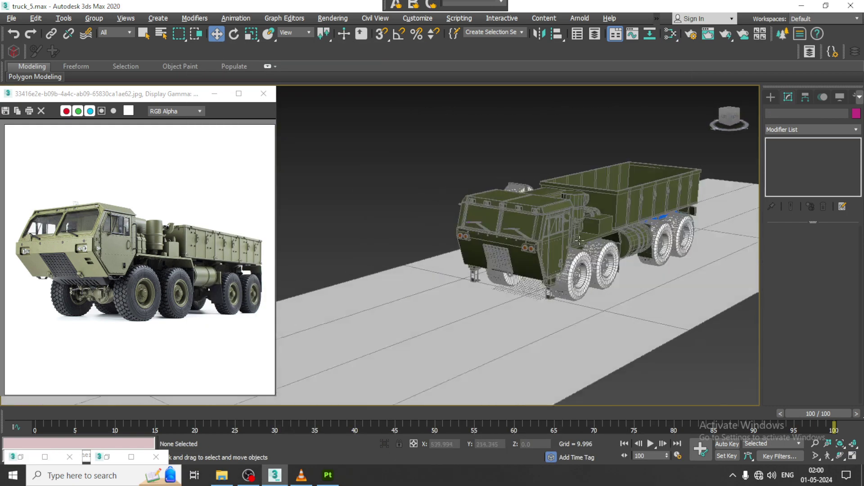
scroll(546, 189, up, 5)
scroll(546, 189, up, 3)
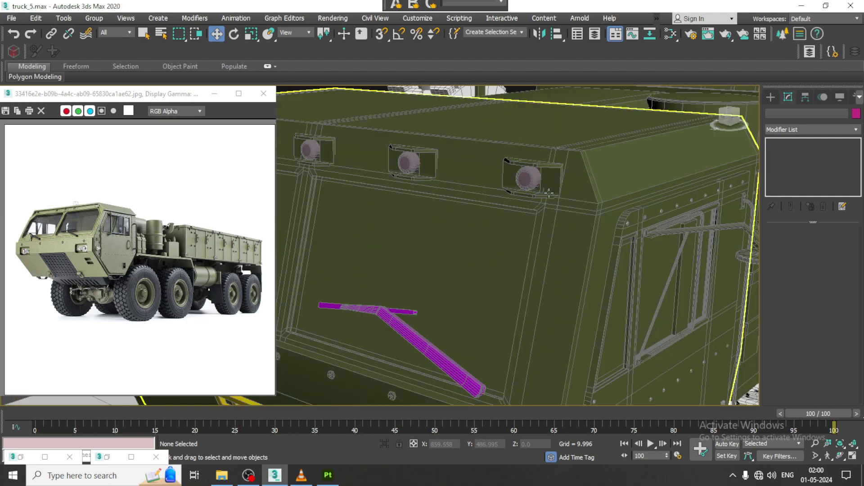
scroll(548, 193, down, 3)
scroll(549, 193, down, 2)
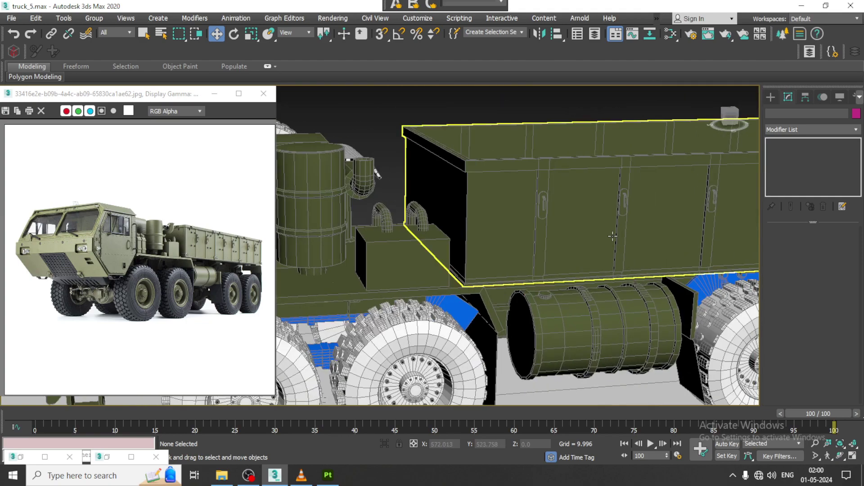
scroll(617, 234, down, 3)
alt+middle_drag(617, 234, 644, 218)
scroll(453, 219, up, 4)
scroll(454, 219, up, 2)
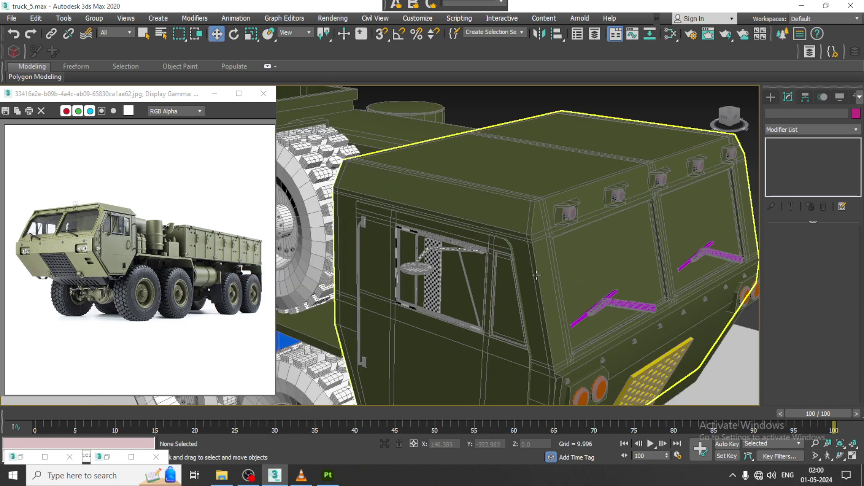
scroll(453, 219, up, 2)
scroll(453, 219, up, 2)
scroll(454, 219, down, 3)
scroll(407, 174, up, 4)
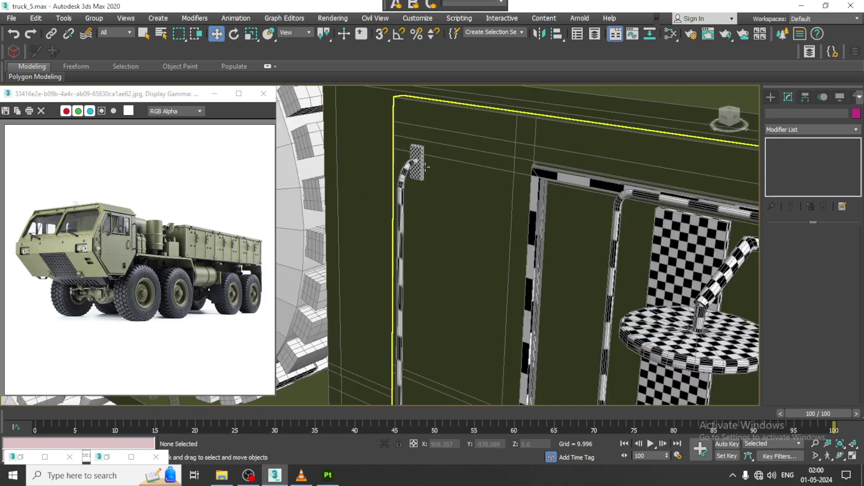
click(407, 170)
ctrl+click(401, 180)
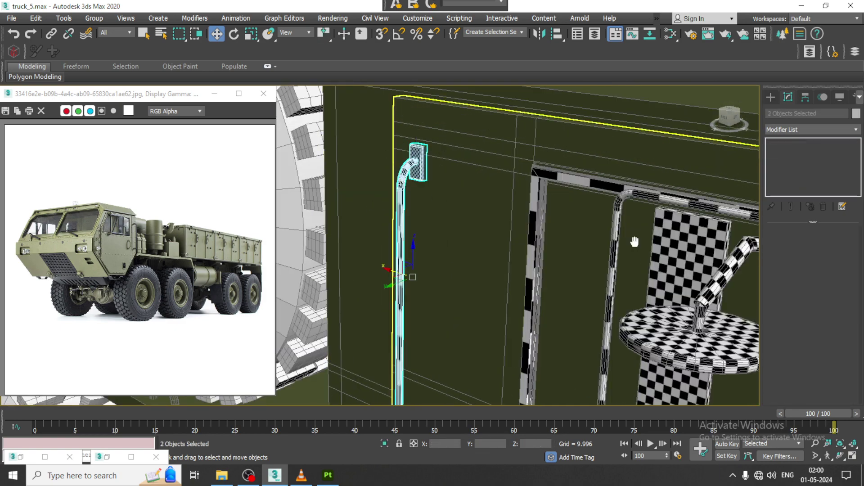
- Add the checkered panel, round disc, mirror arm, window frames and diagonal strut to the selection
alt+middle_drag(637, 242, 643, 234)
scroll(648, 233, up, 3)
scroll(649, 233, up, 2)
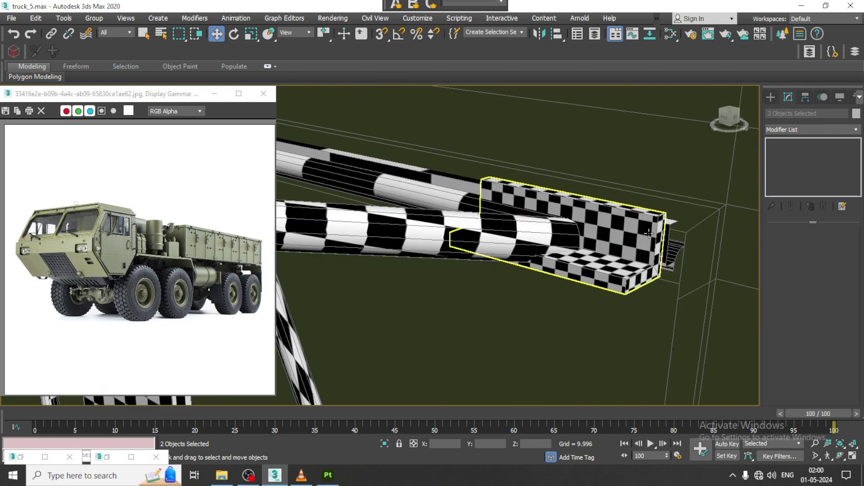
scroll(649, 232, down, 4)
scroll(648, 233, down, 3)
scroll(383, 237, up, 4)
alt+middle_drag(383, 237, 473, 240)
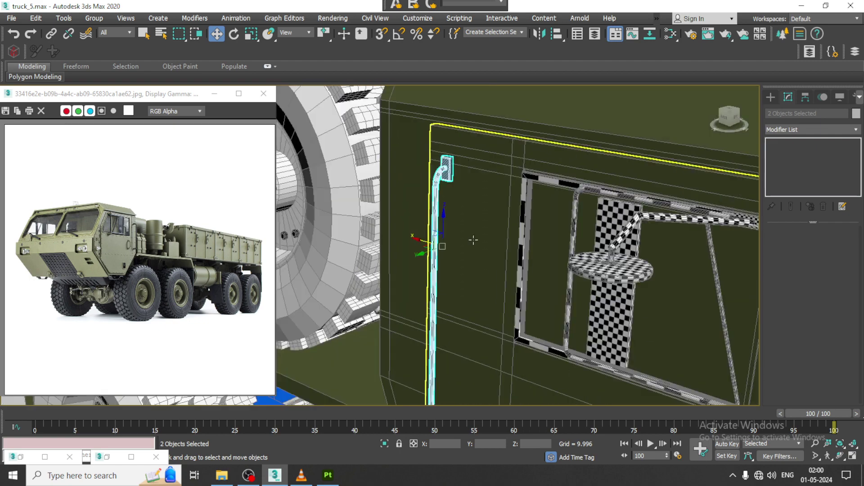
mouse_move(454, 339)
alt+middle_down()
mouse_move(459, 298)
mouse_move(400, 222)
mouse_move(559, 252)
alt+middle_up()
ctrl+click(559, 252)
ctrl+click(558, 217)
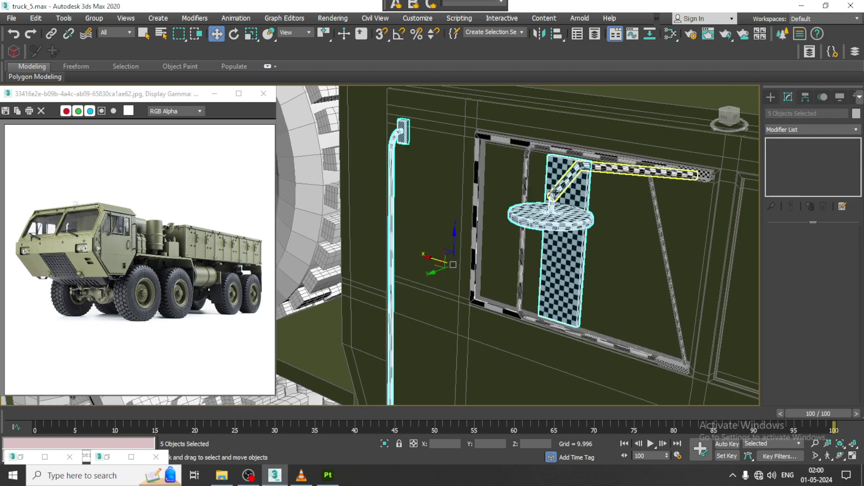
ctrl+click(552, 191)
ctrl+click(524, 225)
ctrl+click(630, 349)
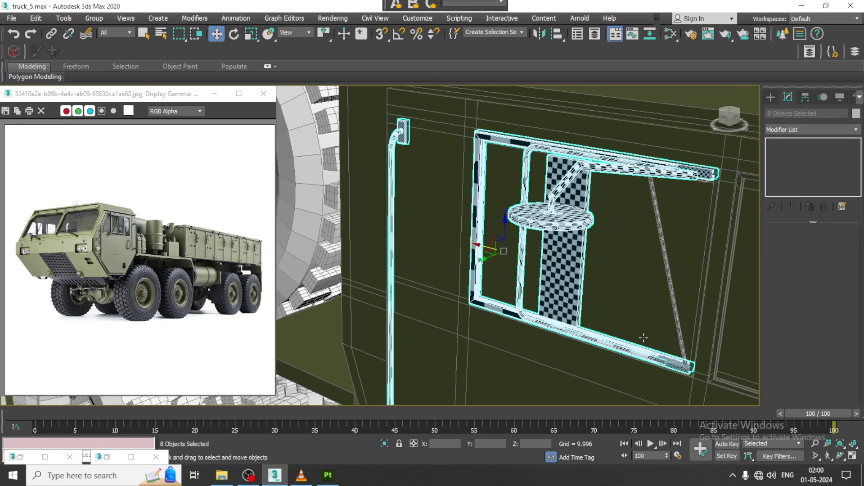
ctrl+click(660, 231)
scroll(670, 230, down, 4)
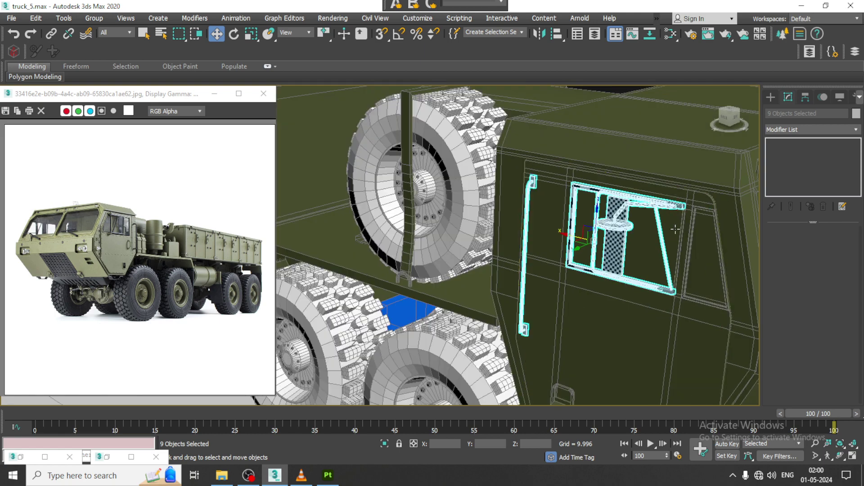
scroll(675, 230, down, 1)
- Check the upper material nodes in the Slate Material Editor, then minimize it
key(m)
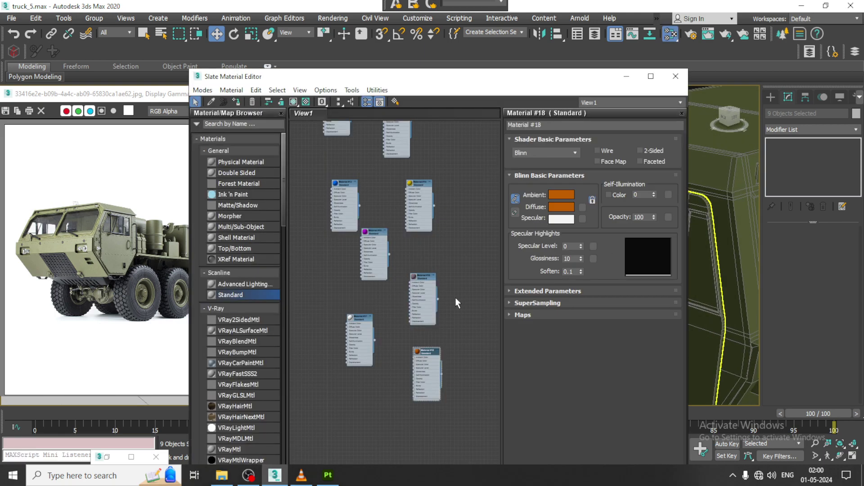
middle_drag(432, 240, 439, 341)
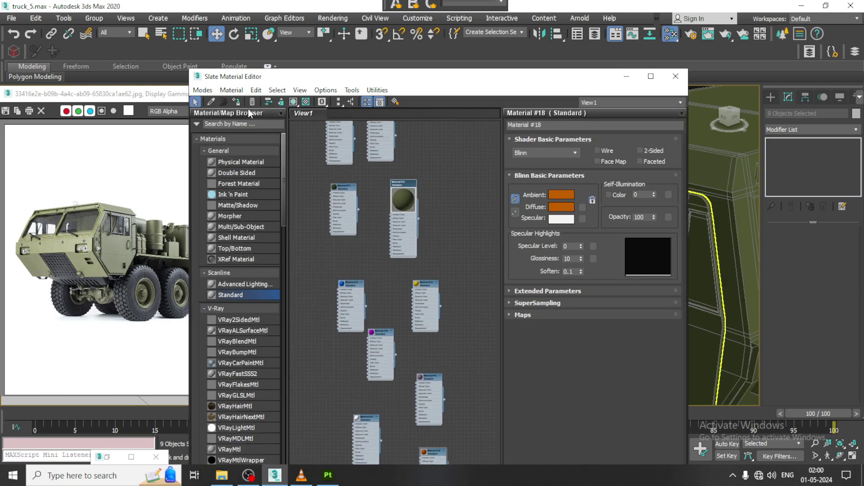
click(631, 78)
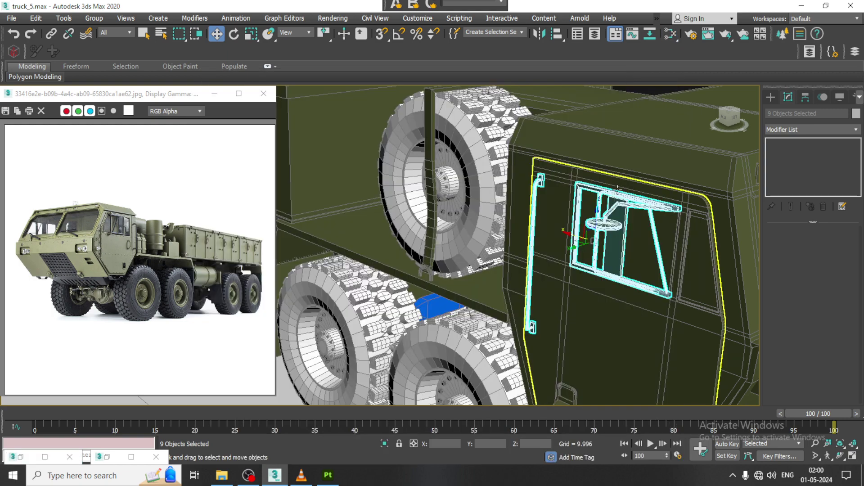
- Select the small end pieces on the lower and upper door-window rails
scroll(648, 330, up, 2)
scroll(649, 330, up, 2)
scroll(648, 330, up, 2)
scroll(648, 330, up, 2)
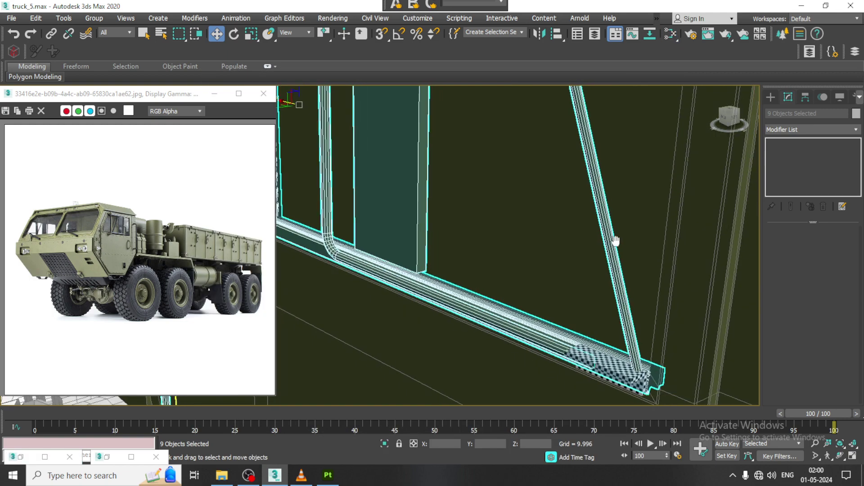
scroll(648, 330, up, 2)
click(580, 295)
middle_drag(600, 278, 610, 307)
scroll(610, 306, down, 3)
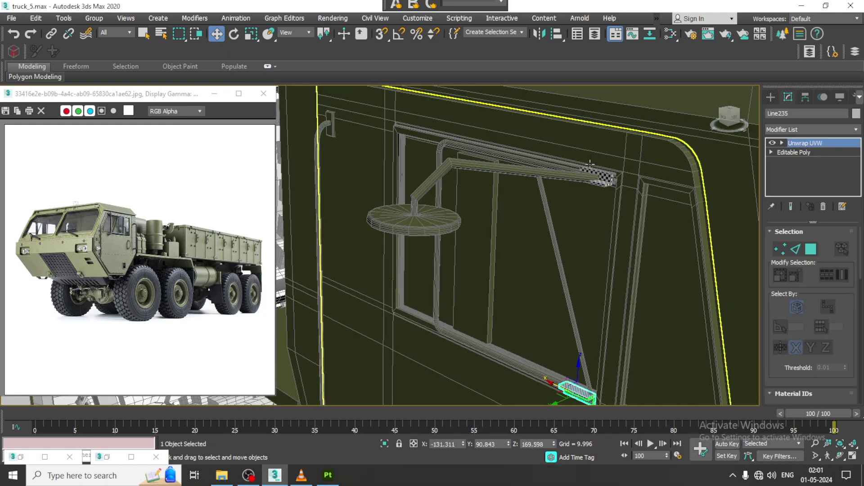
scroll(611, 164, up, 3)
ctrl+click(607, 171)
scroll(599, 180, down, 4)
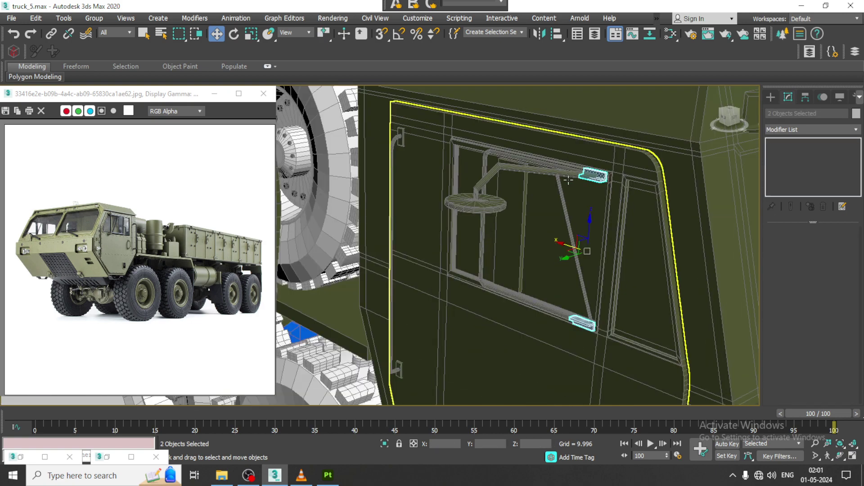
middle_drag(600, 225, 586, 204)
key(m)
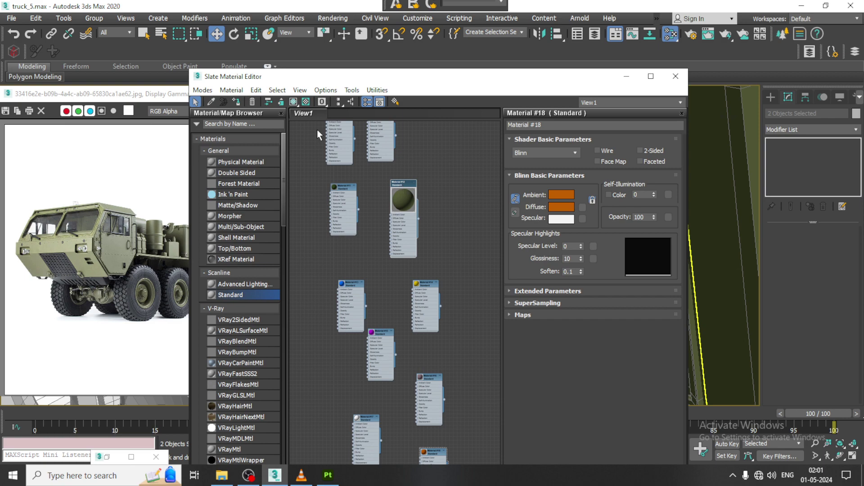
- Inspect the small cylinder bolt near the front wheels, then deselect it
click(627, 76)
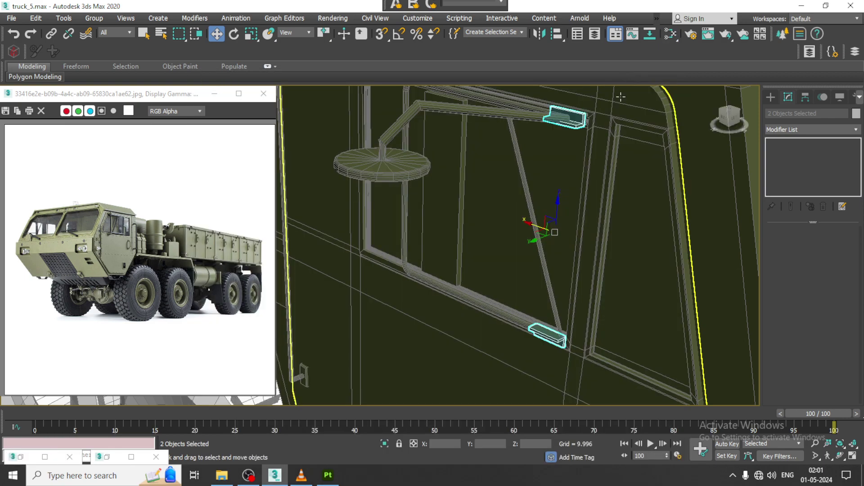
scroll(591, 201, down, 5)
scroll(592, 201, down, 8)
click(616, 150)
scroll(592, 201, up, 6)
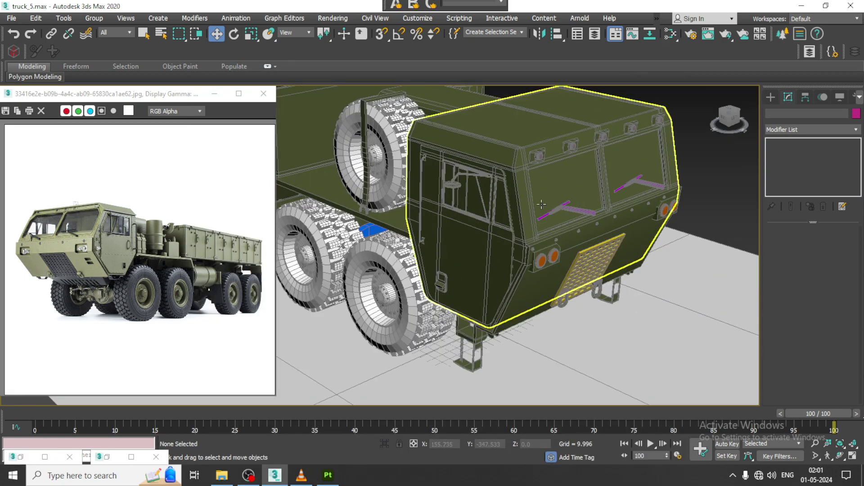
scroll(500, 251, up, 3)
scroll(495, 248, up, 3)
scroll(472, 225, up, 3)
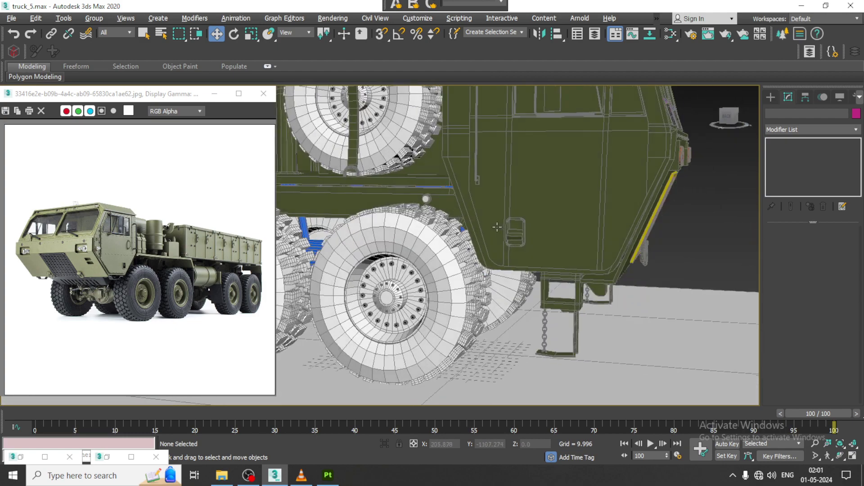
middle_drag(451, 211, 457, 209)
scroll(457, 209, up, 3)
click(543, 238)
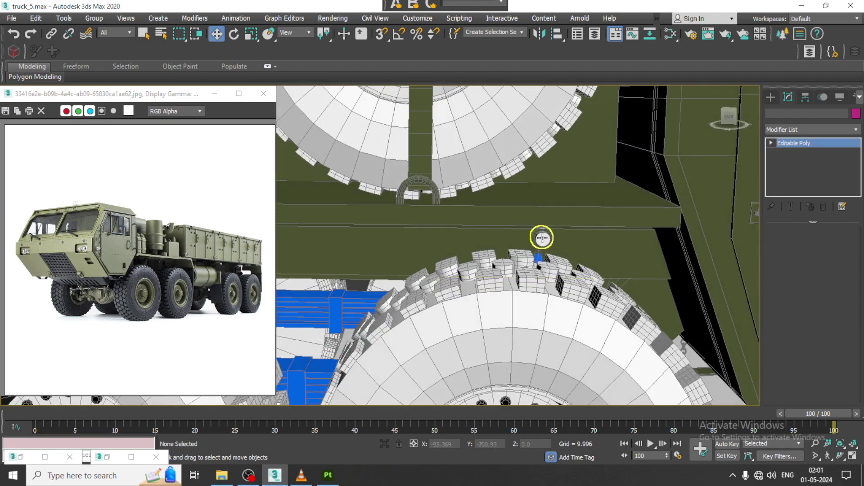
scroll(542, 239, up, 4)
alt+middle_drag(584, 247, 540, 233)
click(584, 236)
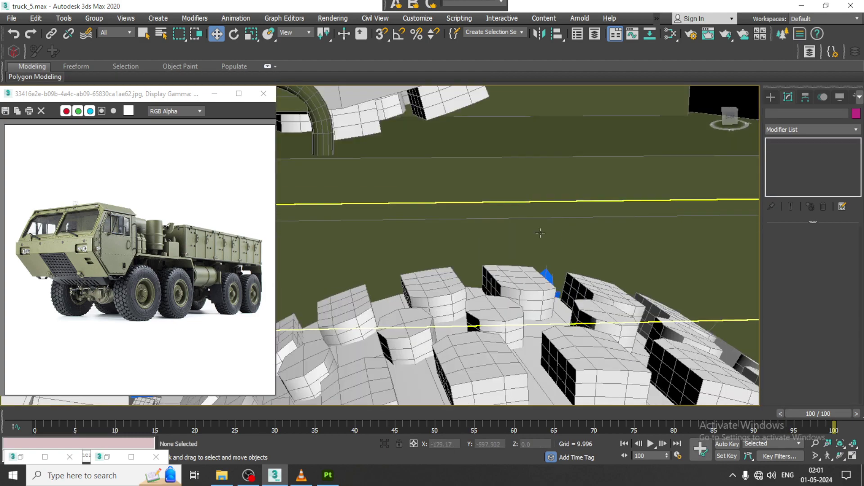
mouse_move(649, 237)
alt+middle_down()
mouse_move(613, 233)
mouse_move(521, 260)
mouse_move(443, 243)
alt+middle_up()
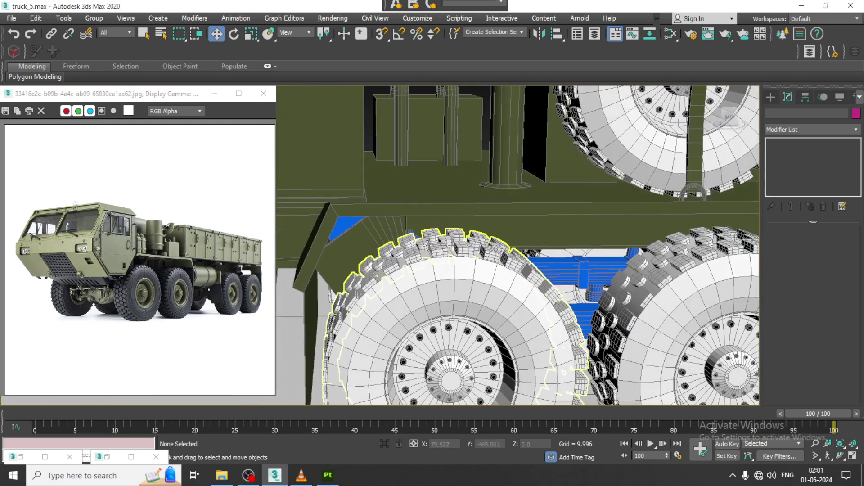
- Check the whole truck in wireframe display, then return to shaded view
key(F3)
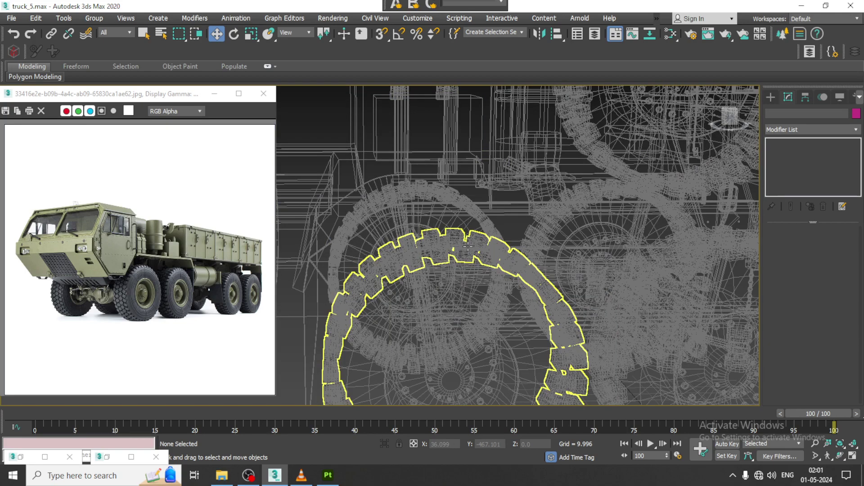
key(z)
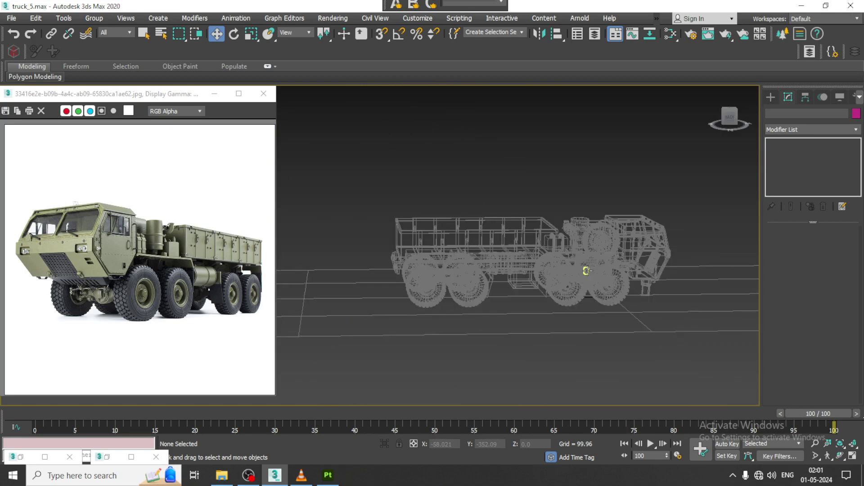
mouse_move(577, 282)
alt+middle_down()
mouse_move(604, 270)
mouse_move(481, 268)
mouse_move(468, 232)
alt+middle_up()
scroll(603, 270, up, 5)
key(F3)
scroll(461, 214, up, 3)
scroll(454, 195, up, 3)
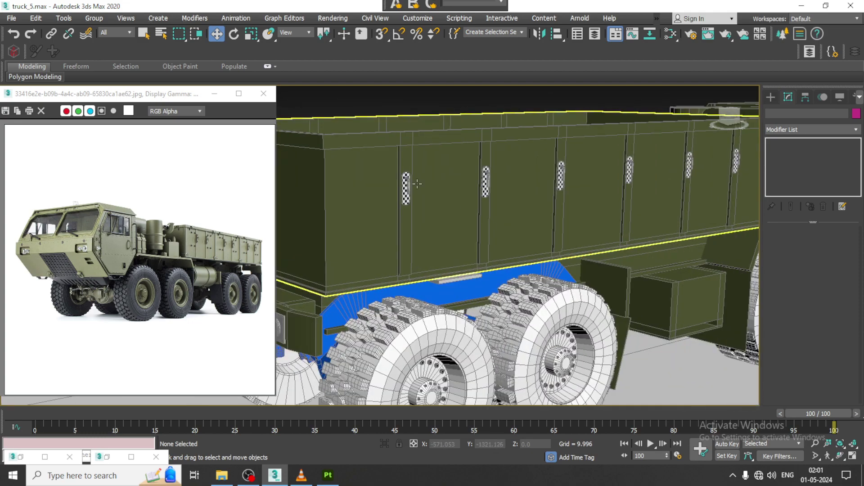
- Select the Group031 handles on the cargo bed and orbit around to the rear bumper
click(407, 185)
scroll(618, 198, down, 5)
scroll(618, 198, up, 3)
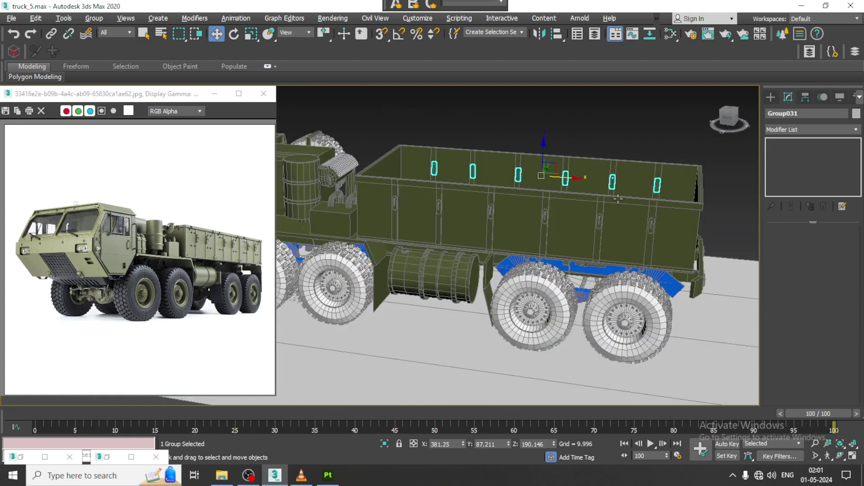
scroll(618, 199, down, 3)
scroll(618, 199, up, 2)
key(m)
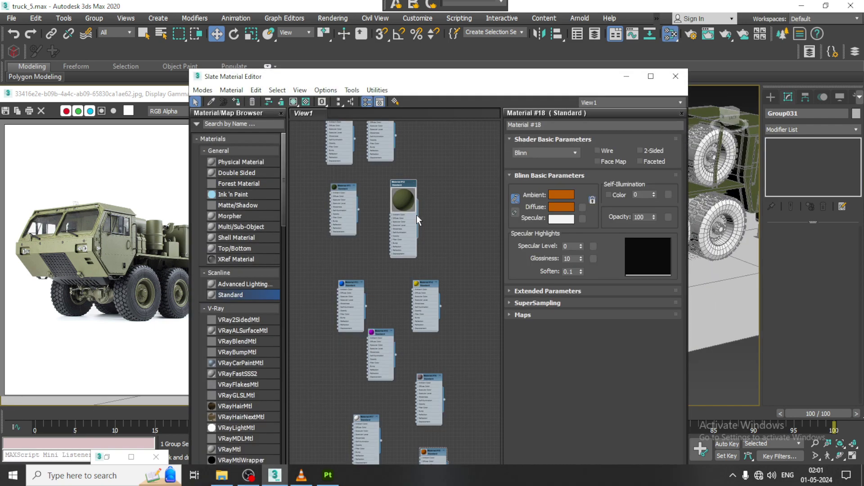
click(632, 79)
alt+middle_drag(599, 120, 535, 238)
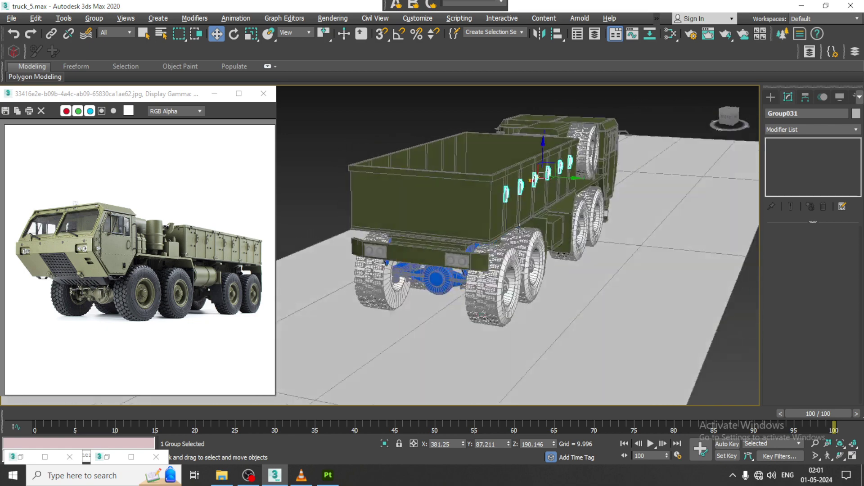
scroll(537, 238, up, 2)
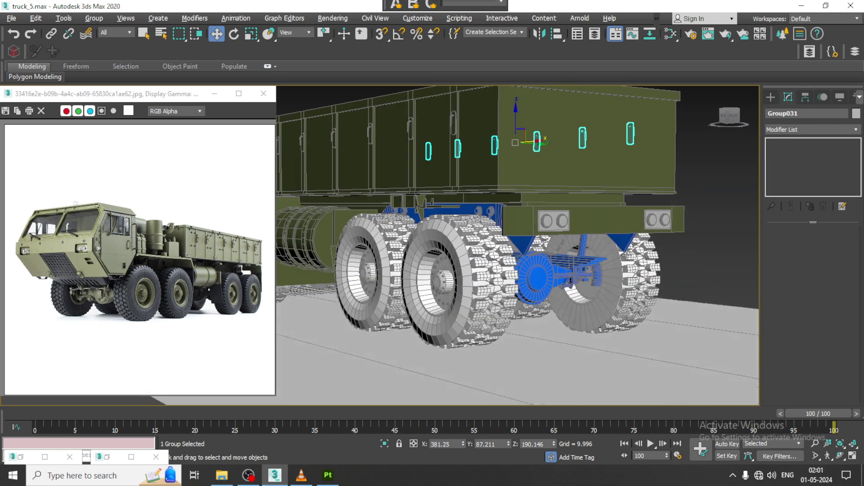
scroll(537, 237, up, 4)
- Select Box125 on the rear bumper and isolate it with Alt+Q
click(432, 137)
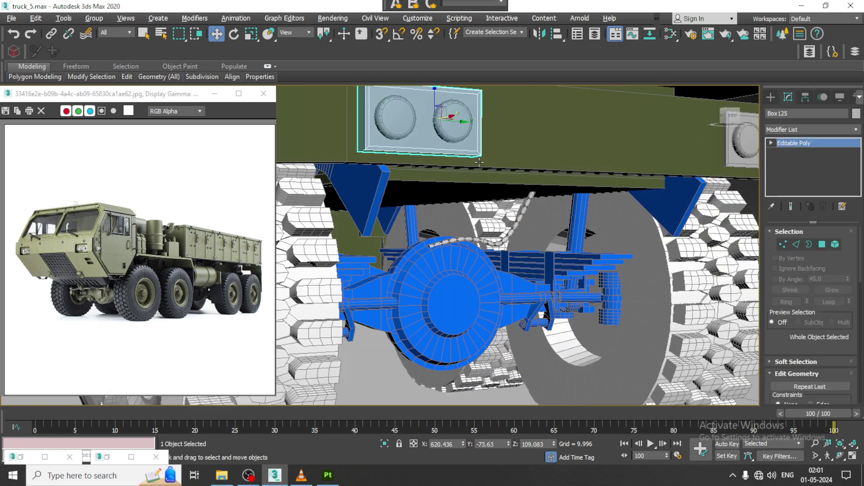
alt+middle_drag(432, 137, 475, 215)
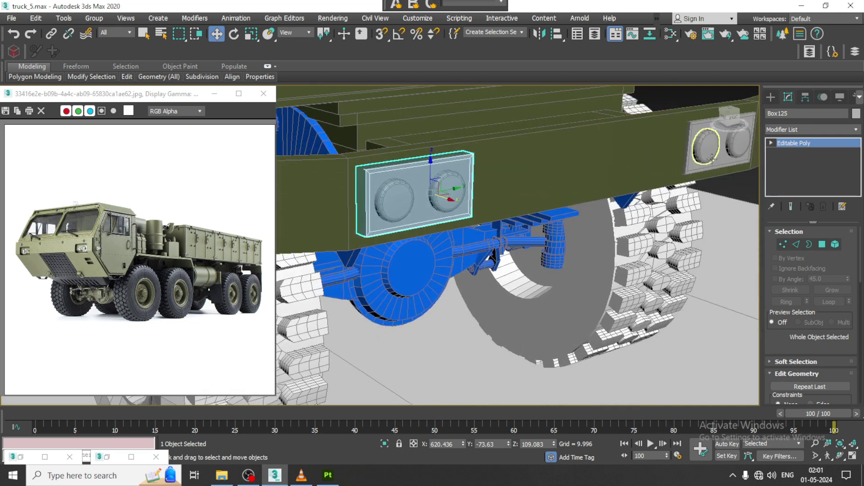
key(alt+q)
scroll(577, 218, down, 2)
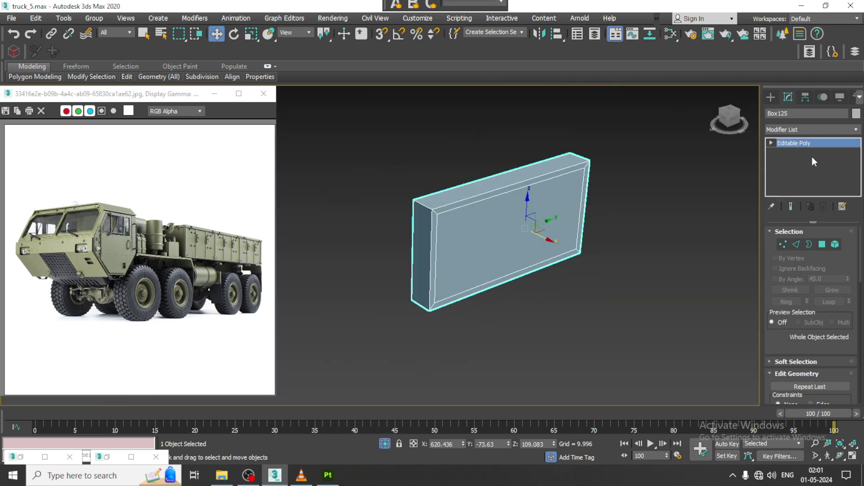
- Add an Unwrap UVW modifier to Box125, select its front face and open the UV editor
click(805, 130)
scroll(792, 191, down, 3)
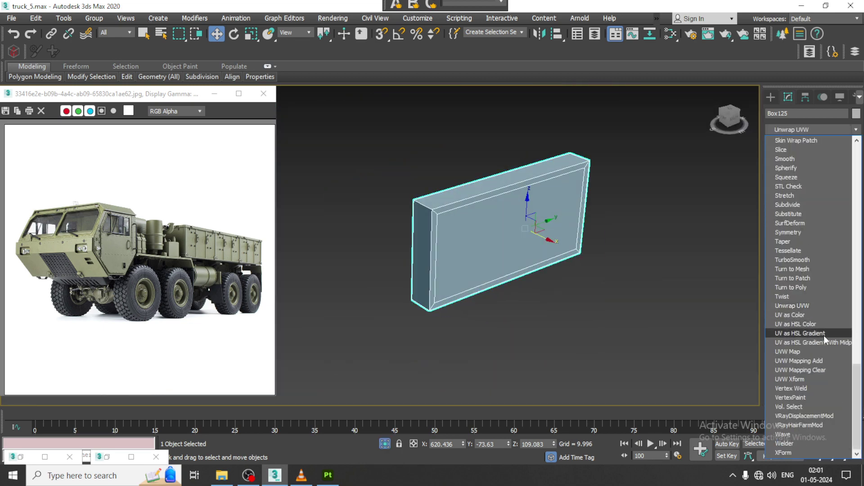
click(806, 309)
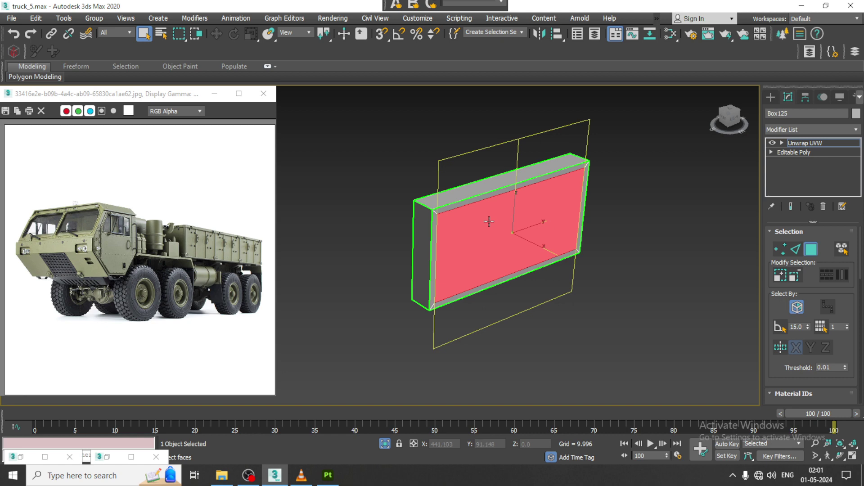
click(452, 208)
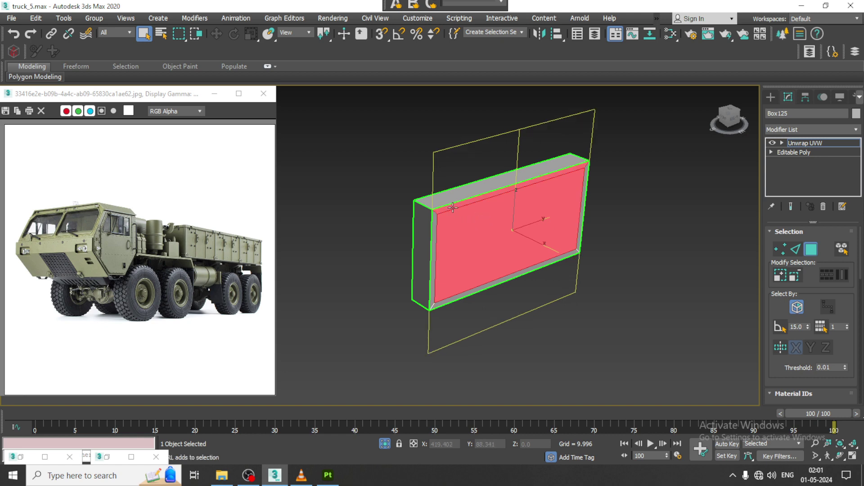
click(461, 287)
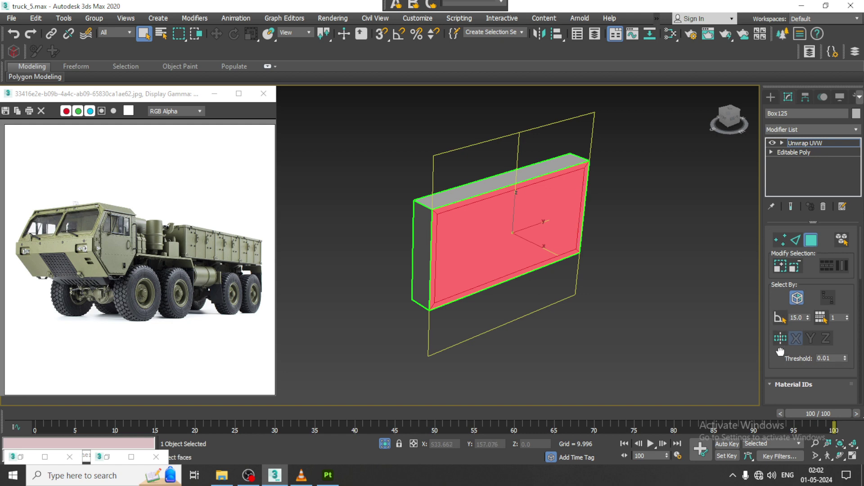
drag(782, 336, 778, 175)
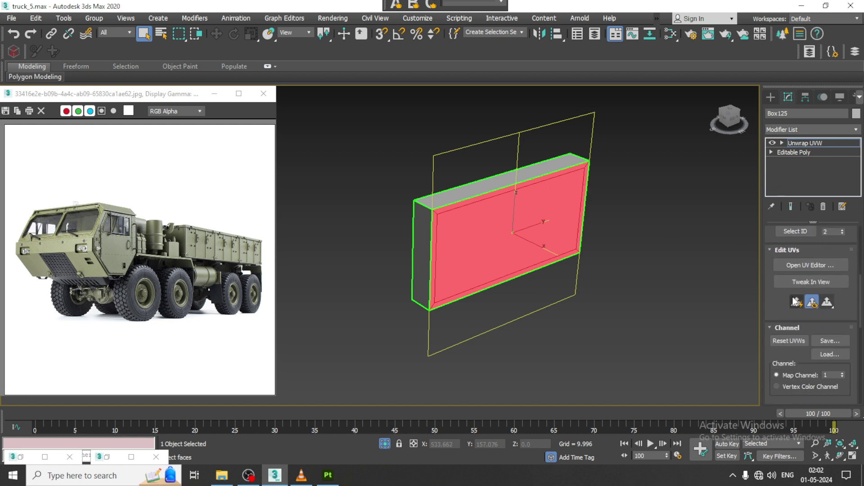
click(808, 266)
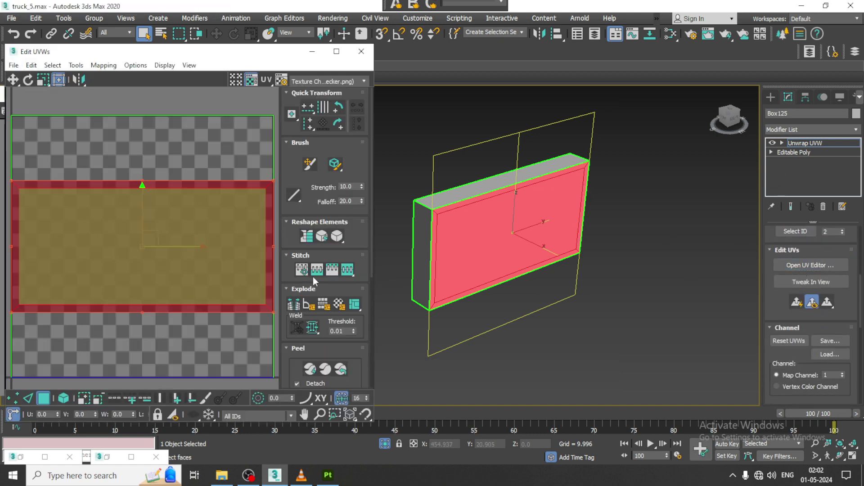
- Move Box125's UV faces aside and planar-map its front, narrow-side and right-side faces
drag(173, 244, 118, 60)
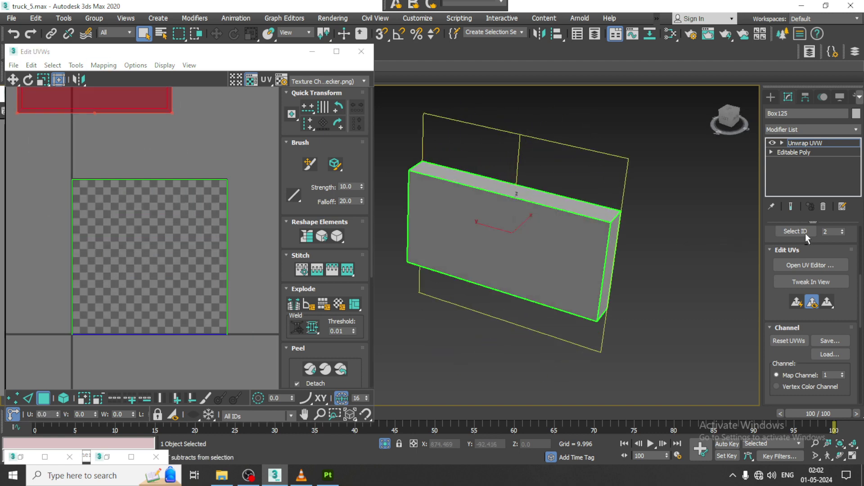
click(473, 264)
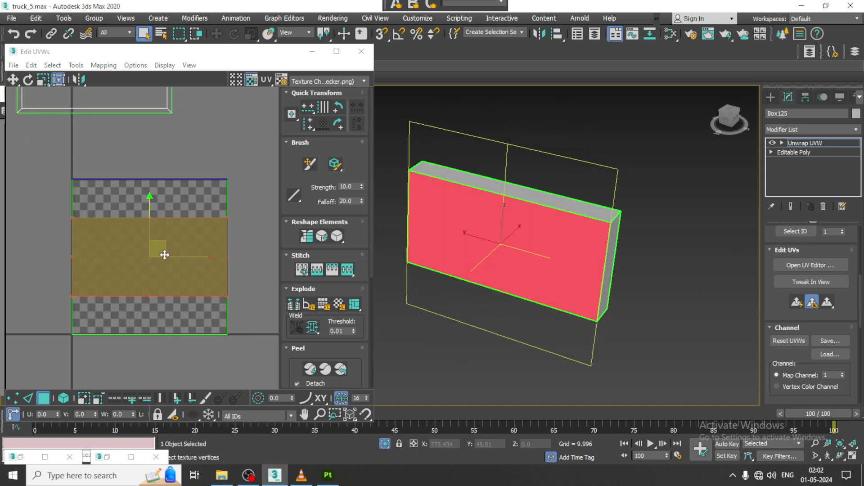
drag(164, 251, 269, 96)
mouse_move(493, 179)
alt+middle_down()
mouse_move(564, 208)
mouse_move(668, 224)
alt+middle_up()
click(501, 230)
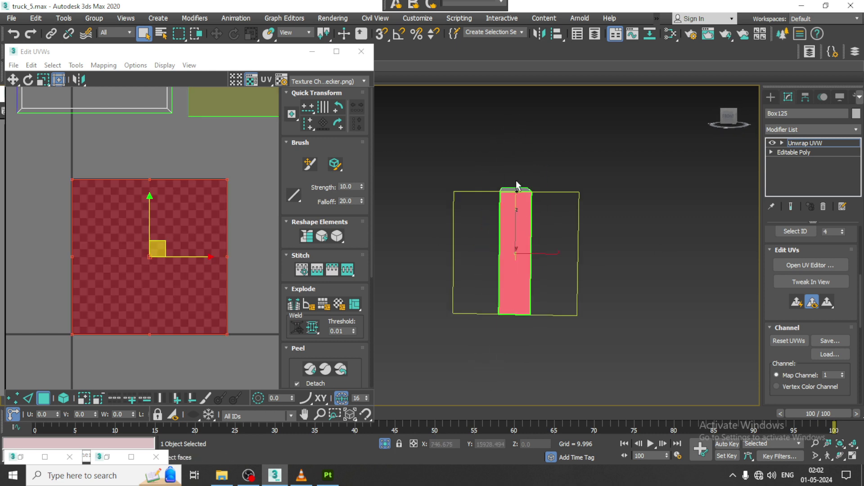
mouse_move(516, 180)
alt+middle_down()
mouse_move(535, 206)
mouse_move(581, 219)
alt+middle_up()
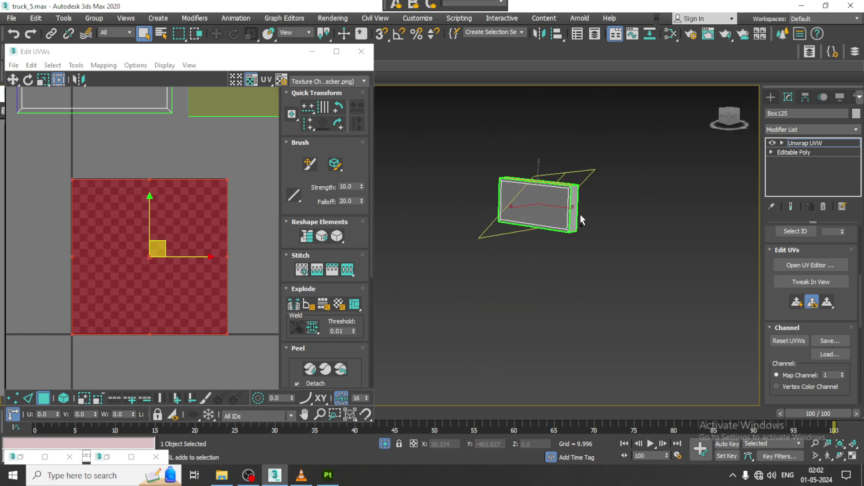
click(573, 214)
mouse_move(559, 261)
alt+middle_down()
mouse_move(585, 252)
mouse_move(630, 270)
alt+middle_up()
click(797, 305)
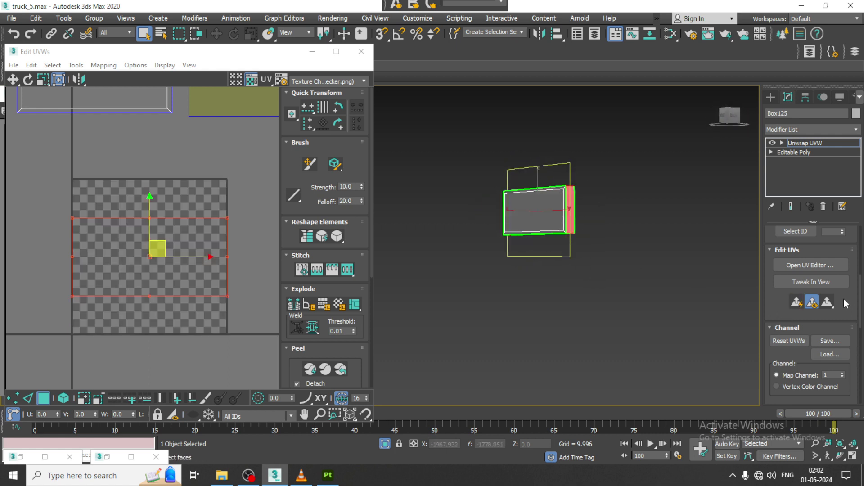
click(830, 300)
mouse_move(612, 244)
alt+middle_down()
mouse_move(627, 204)
mouse_move(599, 212)
alt+middle_up()
- Peel Box125's selected polygons flat at polygon sub-object level
click(782, 144)
click(822, 161)
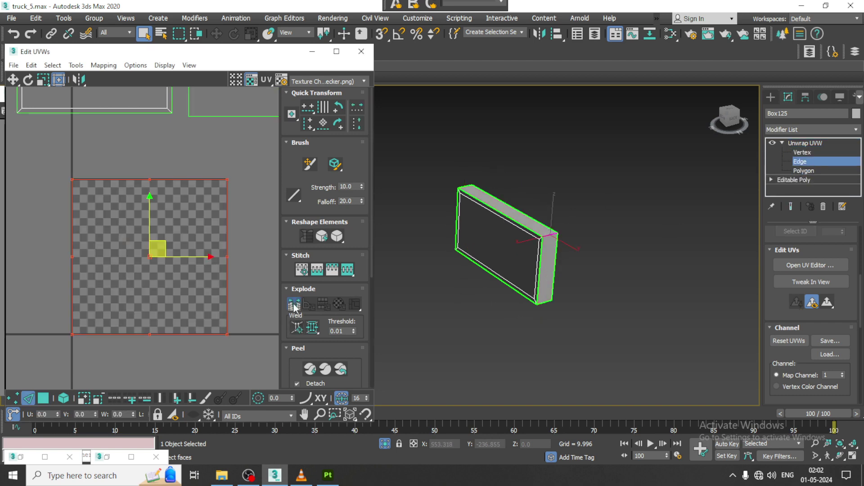
click(794, 170)
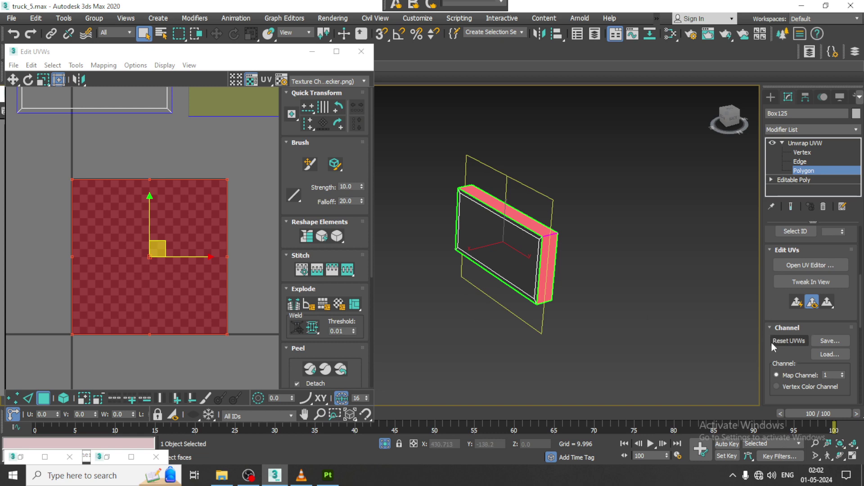
click(310, 369)
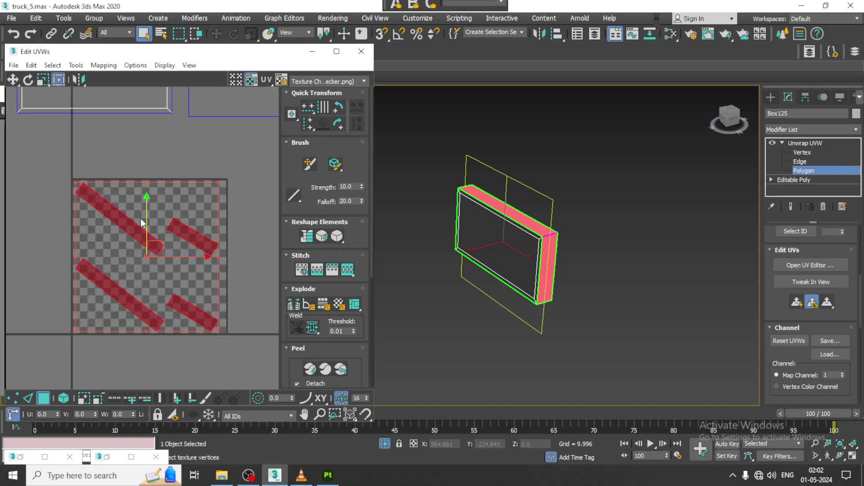
scroll(190, 288, down, 3)
- Pack all of Box125's UV shells into the texture square with Tools > Pack UVs
key(ctrl+a)
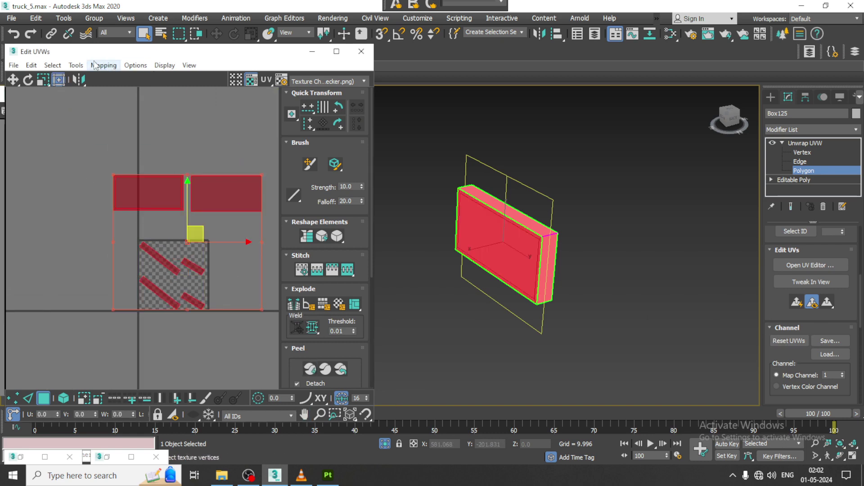
click(76, 65)
click(121, 202)
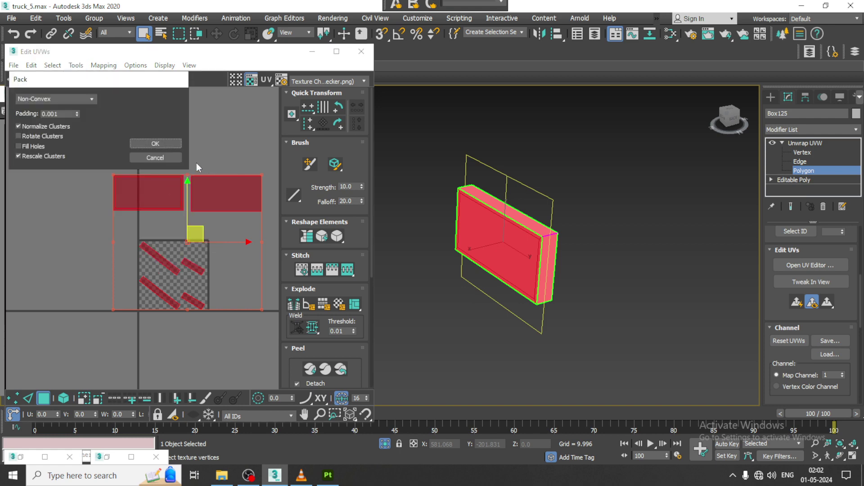
click(155, 143)
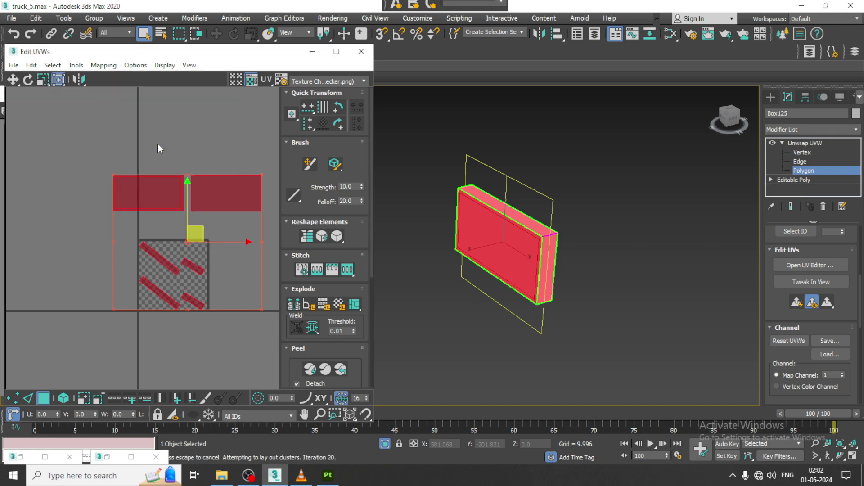
click(311, 53)
- End isolation, then select and isolate Cylinder525 with Alt+Q and pick its front cap
click(820, 142)
right_click(525, 144)
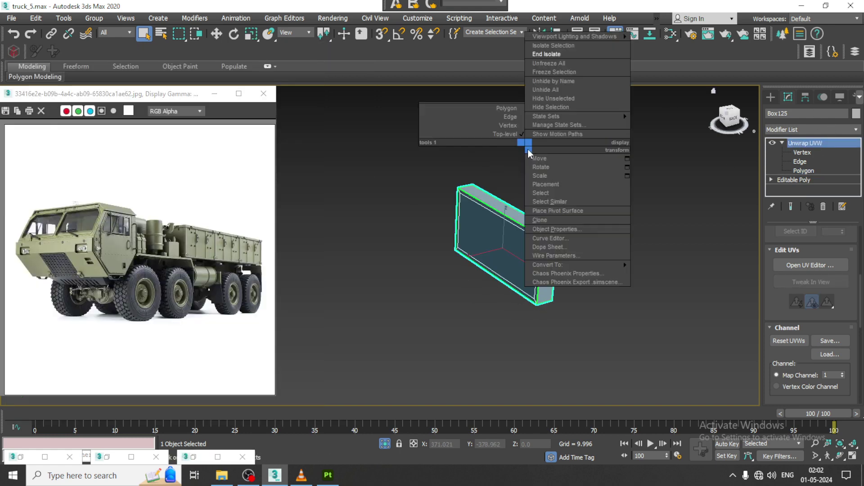
click(549, 55)
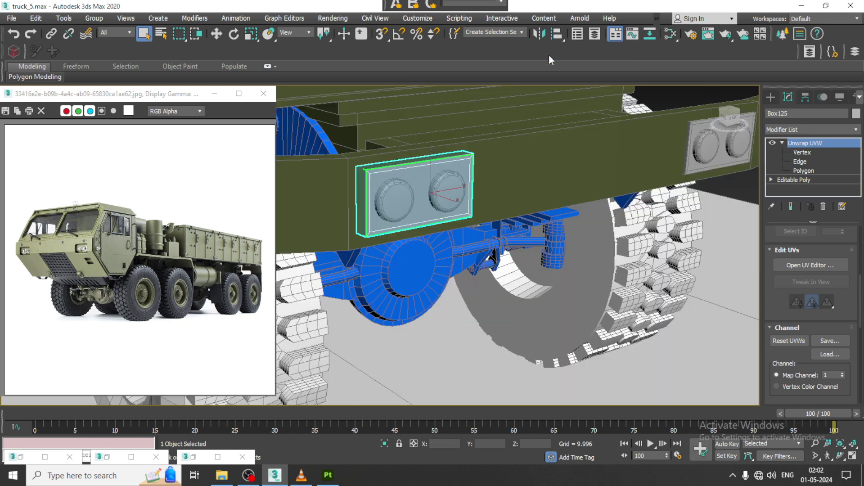
click(388, 207)
key(alt+q)
mouse_move(388, 207)
alt+middle_down()
mouse_move(508, 227)
mouse_move(389, 225)
mouse_move(428, 225)
mouse_move(405, 225)
alt+middle_up()
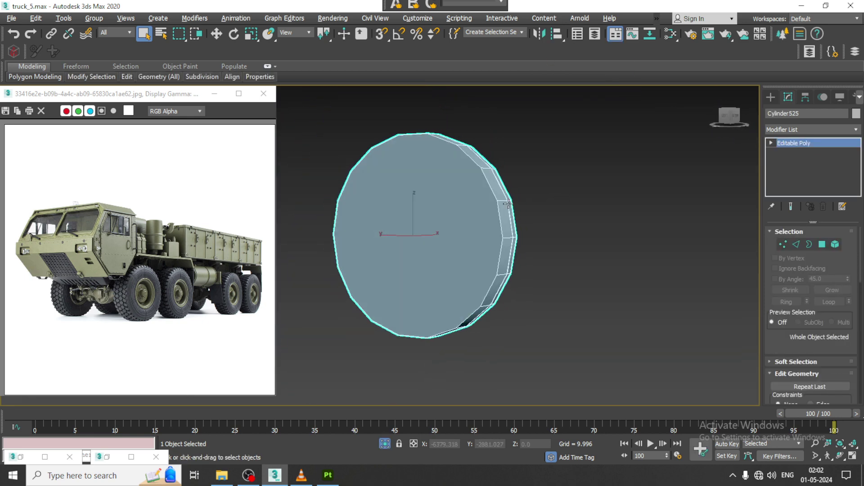
click(835, 244)
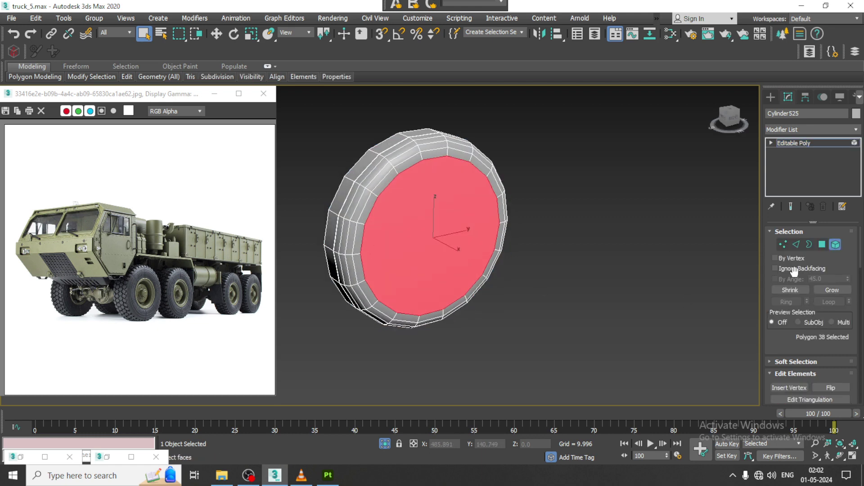
- Add an Unwrap UVW modifier to Cylinder525 and enter its Edge sub-object level
click(818, 142)
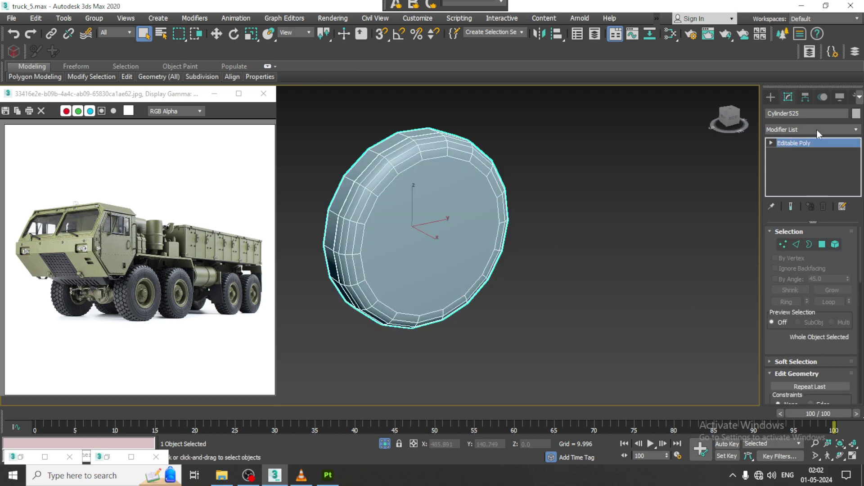
key(u)
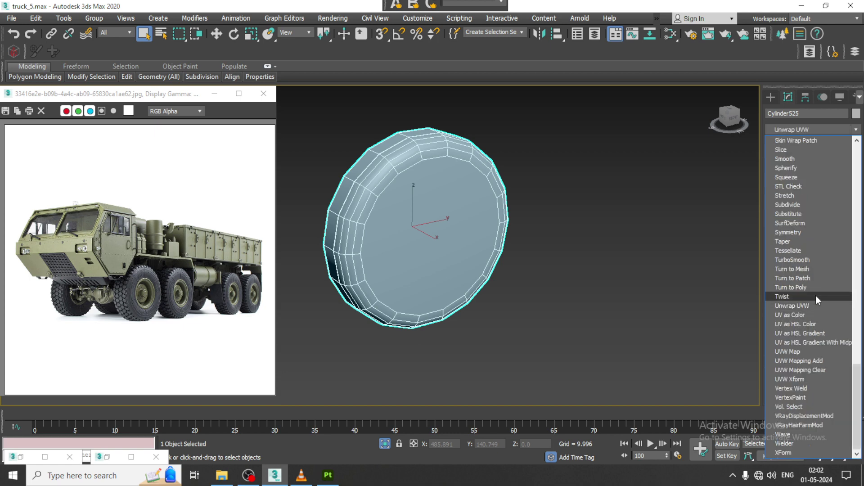
click(815, 306)
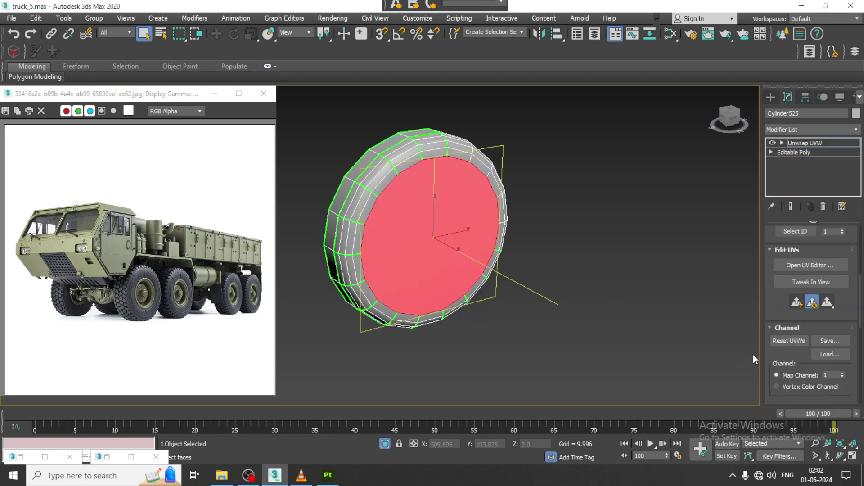
click(797, 303)
mouse_move(329, 202)
alt+middle_down()
mouse_move(527, 232)
mouse_move(813, 126)
alt+middle_up()
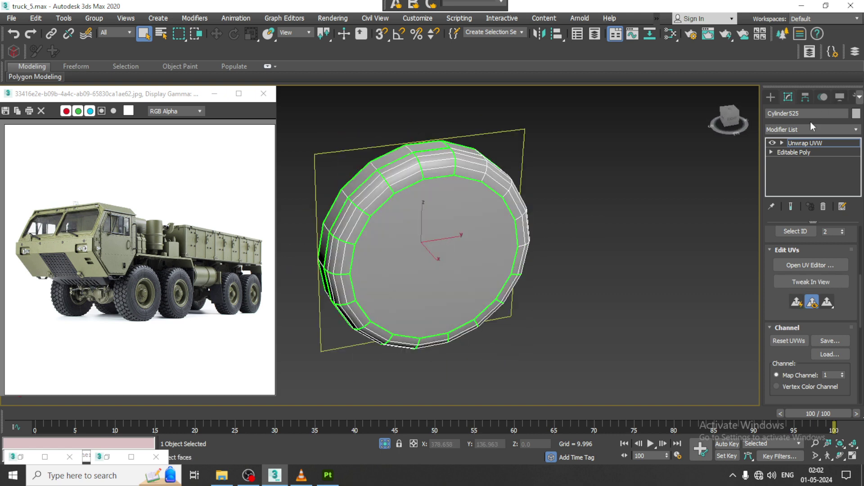
click(781, 144)
click(800, 161)
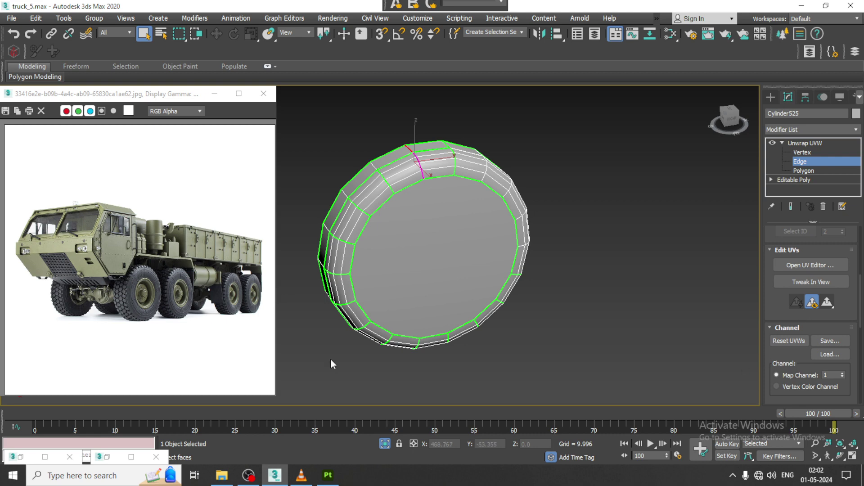
- Clear Cylinder525's UV edge selection and select its cap polygon at polygon level
click(820, 265)
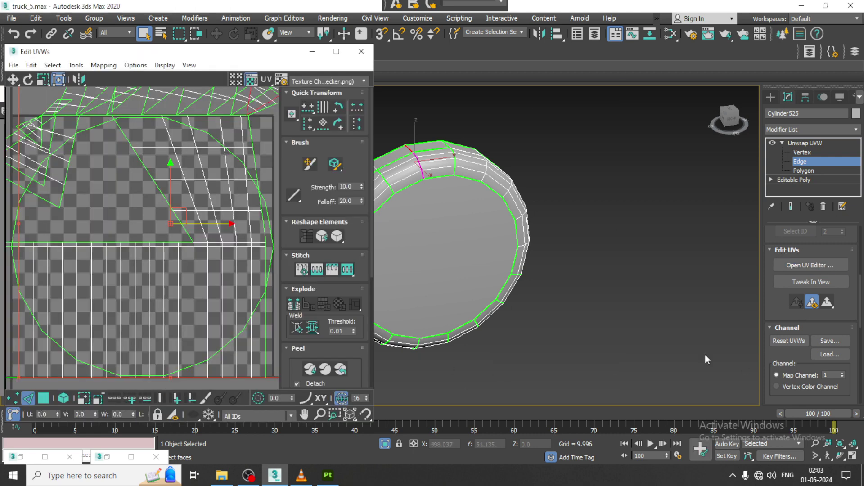
click(295, 305)
click(804, 171)
mouse_move(563, 247)
alt+middle_down()
mouse_move(585, 234)
mouse_move(625, 247)
alt+middle_up()
click(580, 234)
click(625, 247)
alt+middle_drag(728, 275, 633, 268)
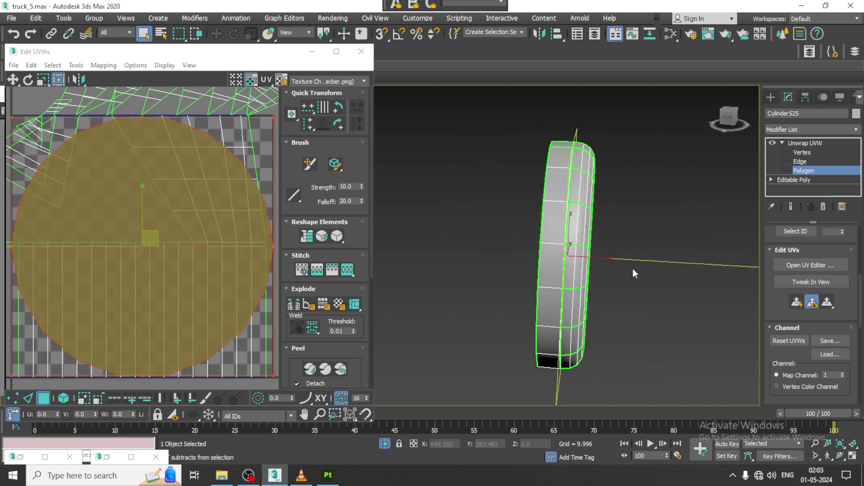
scroll(784, 263, up, 3)
scroll(802, 288, up, 2)
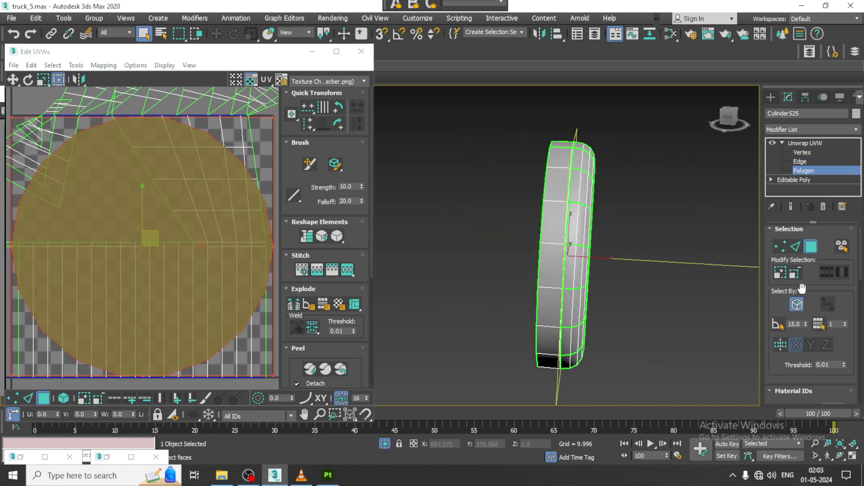
- Select all of Cylinder525's UV polygons and pack them into the UV square
key(ctrl+a)
mouse_move(630, 270)
alt+middle_down()
mouse_move(559, 244)
mouse_move(562, 266)
alt+middle_up()
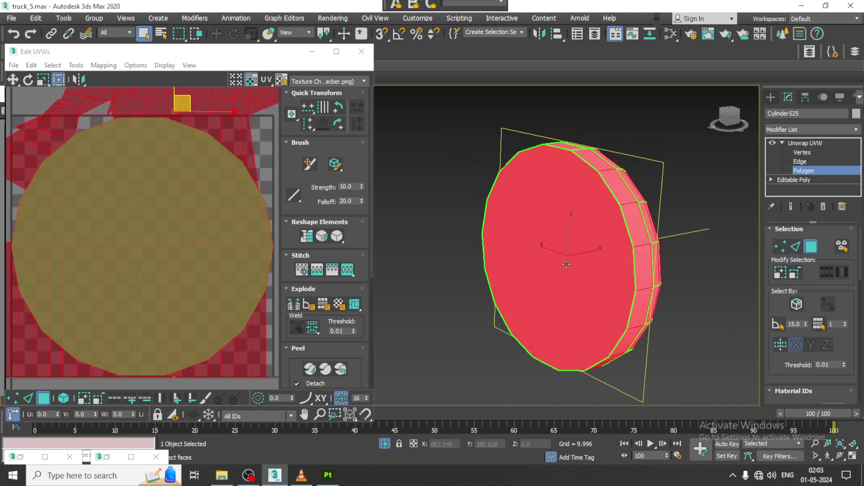
alt+click(566, 264)
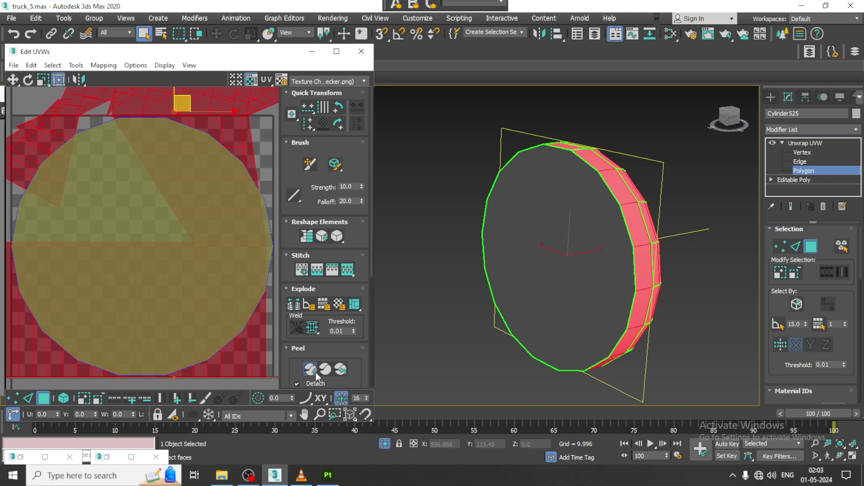
scroll(153, 288, down, 5)
scroll(65, 158, down, 3)
key(ctrl+a)
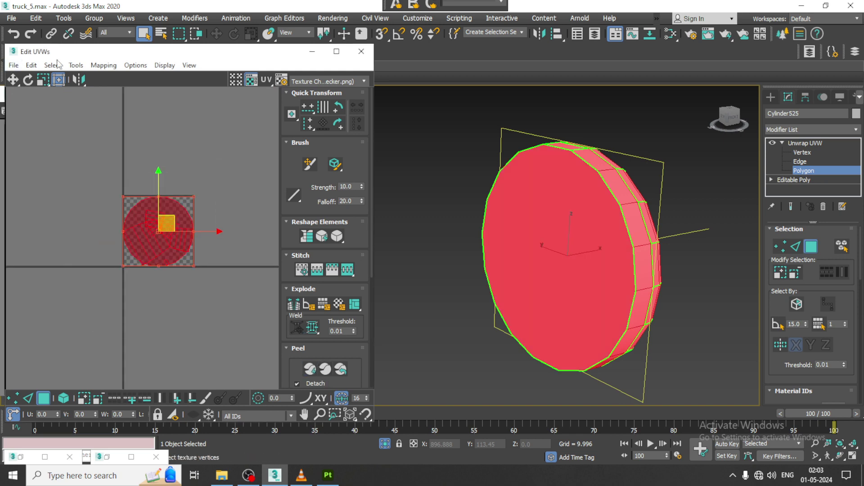
click(76, 65)
click(140, 213)
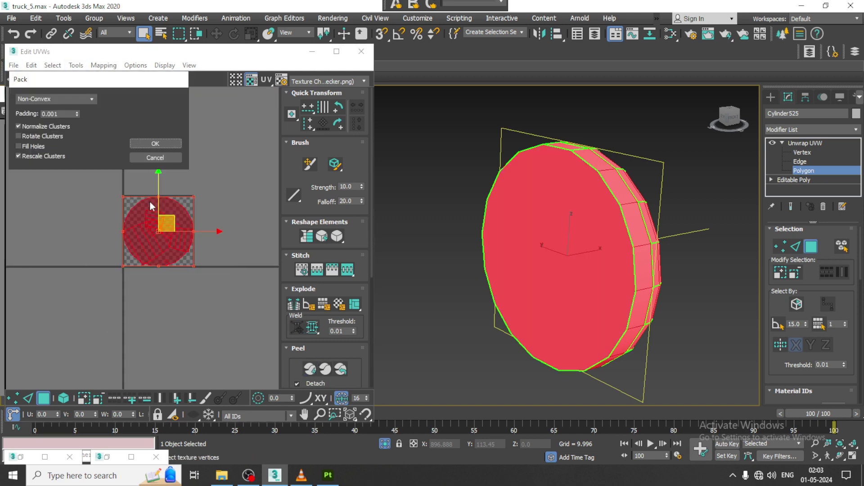
click(155, 143)
click(320, 58)
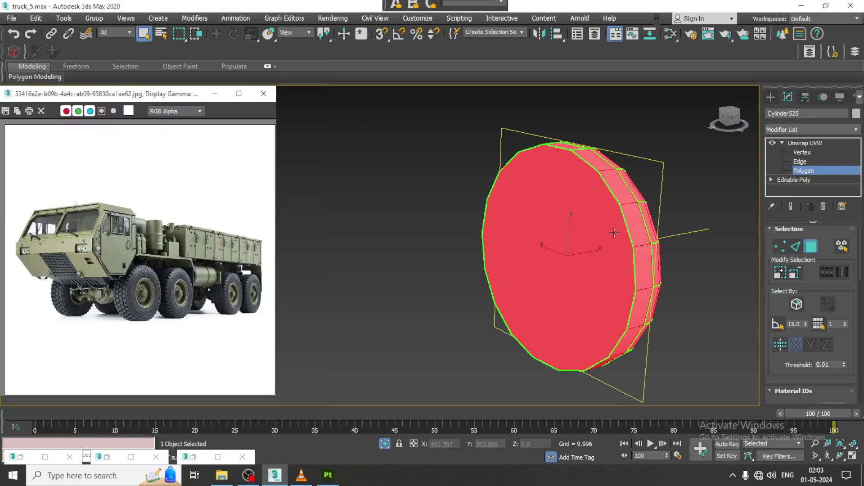
- End isolation and Shift-drag a round rear-bumper light with Move to clone it
right_click(674, 139)
click(703, 45)
scroll(560, 231, down, 3)
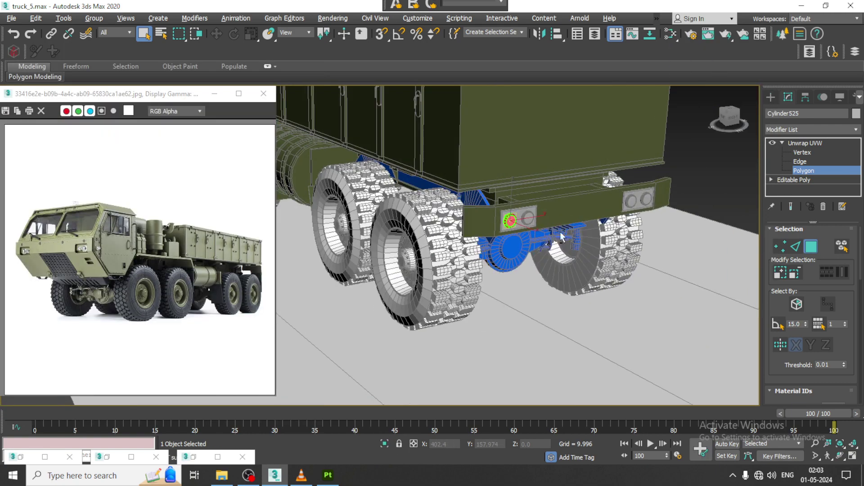
click(806, 143)
scroll(454, 223, up, 4)
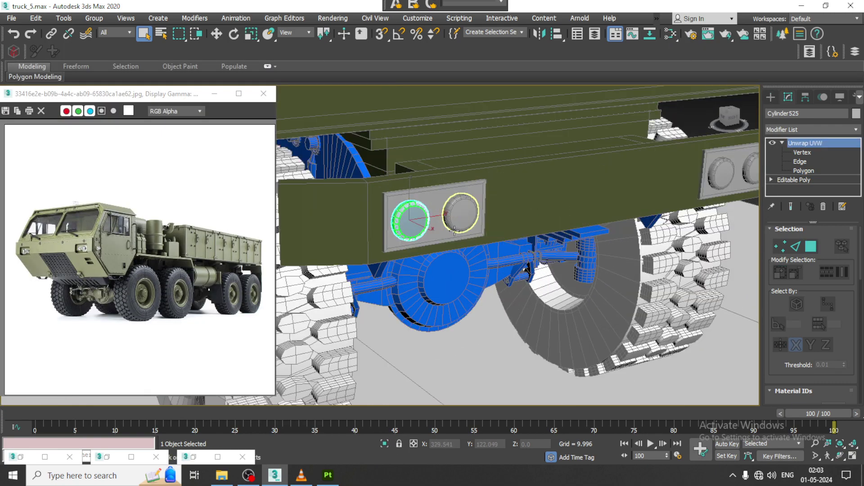
click(454, 223)
click(453, 222)
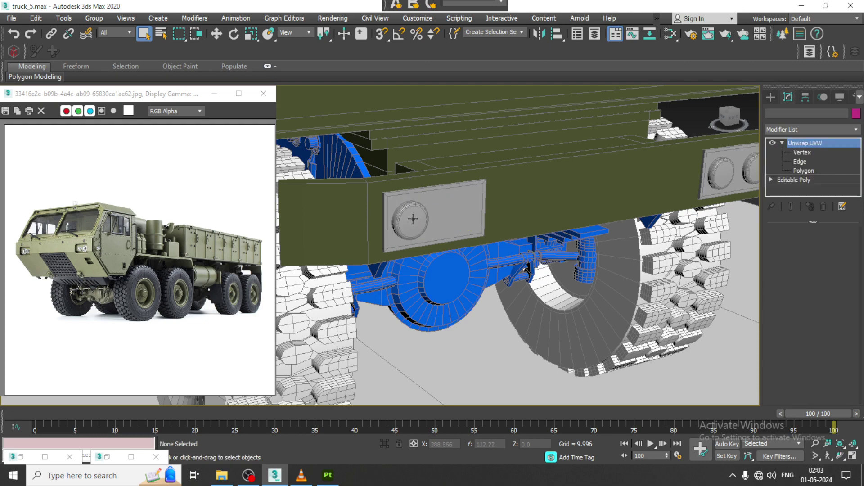
key(w)
alt+middle_drag(453, 222, 433, 218)
shift+drag(434, 218, 487, 211)
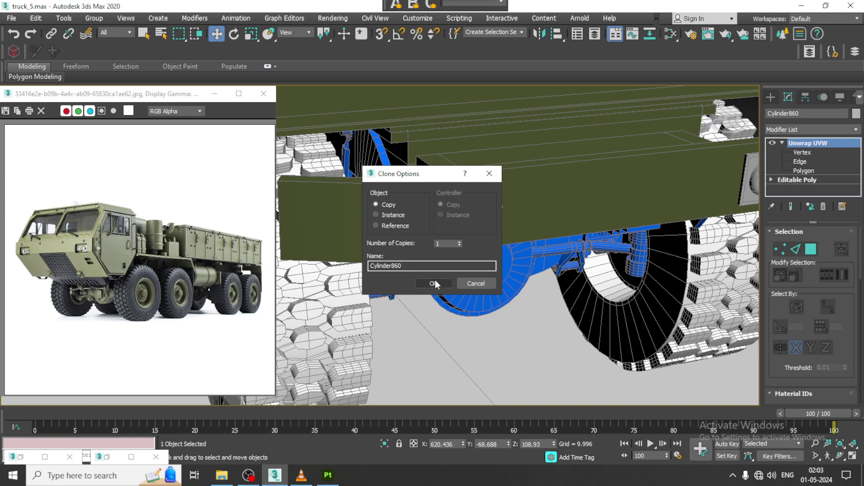
- Confirm the Cylinder860 copy, then undo the accidental deletion of both round lights
click(434, 283)
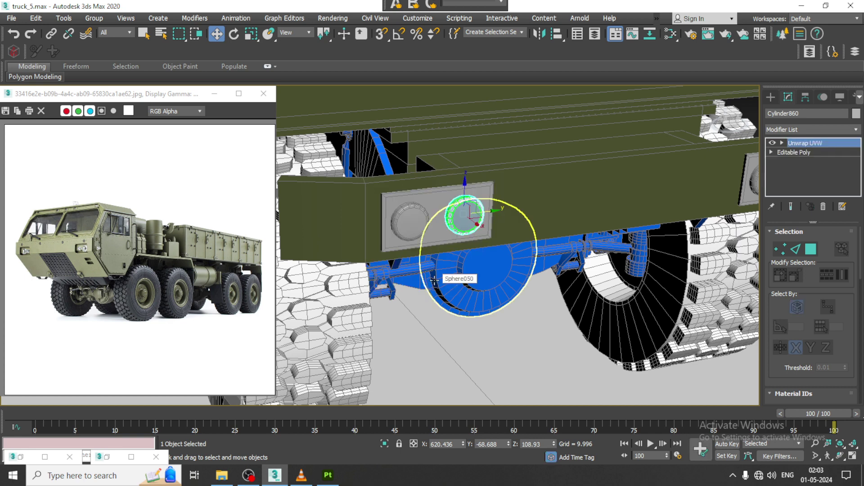
alt+middle_drag(434, 279, 602, 205)
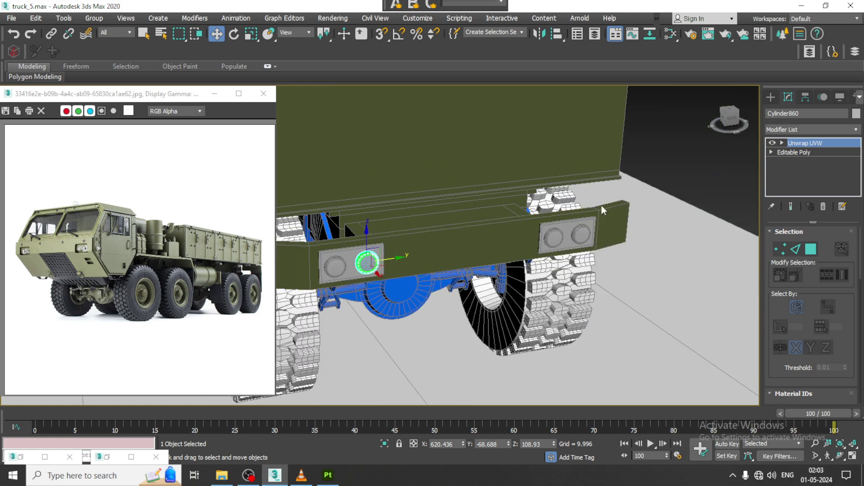
scroll(525, 247, up, 3)
click(525, 247)
key(Delete)
click(571, 253)
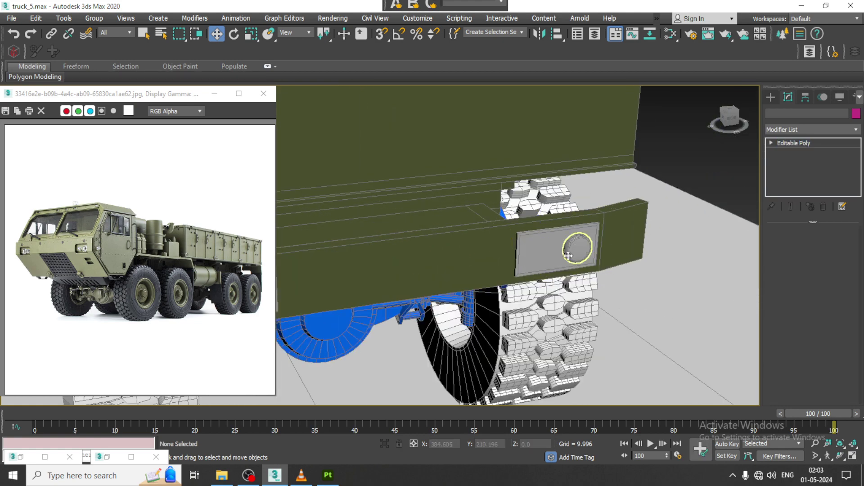
key(Delete)
key(ctrl+z)
key(ctrl+z)
key(shift+z)
key(shift+z)
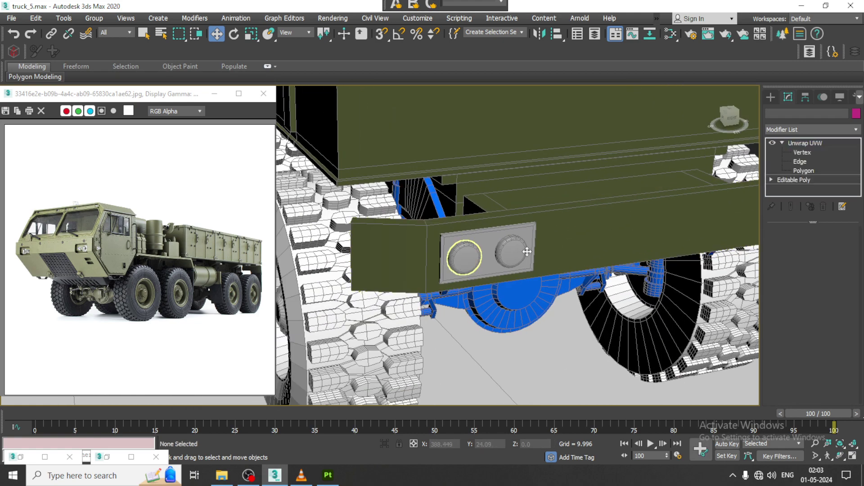
- Shift-drag the light panel and its two lights to the bumper's other end as Box186
ctrl+click(524, 251)
scroll(460, 250, down, 3)
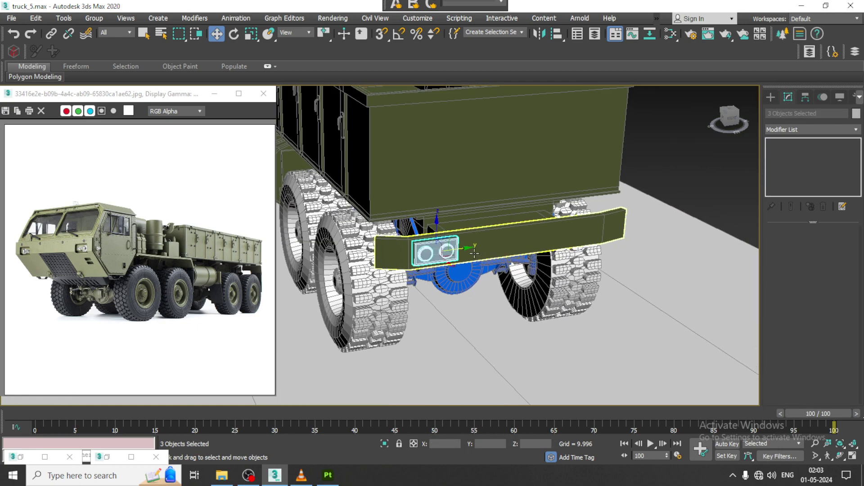
shift+drag(460, 250, 606, 230)
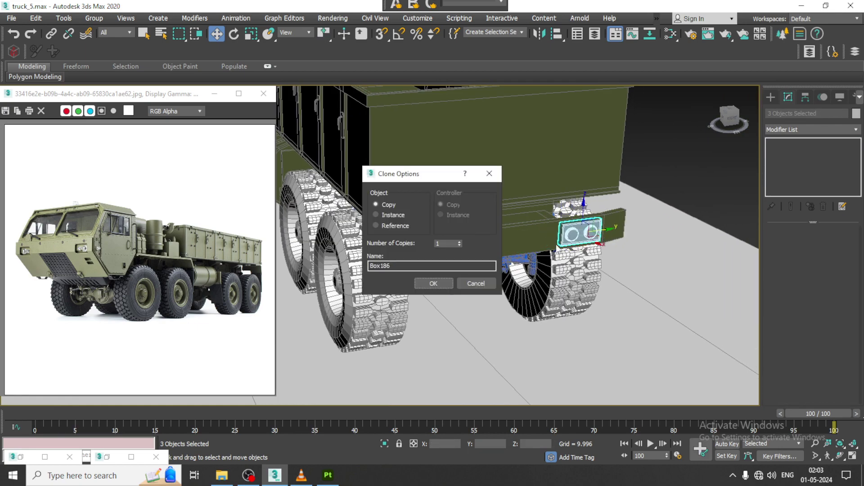
click(432, 284)
scroll(559, 270, up, 4)
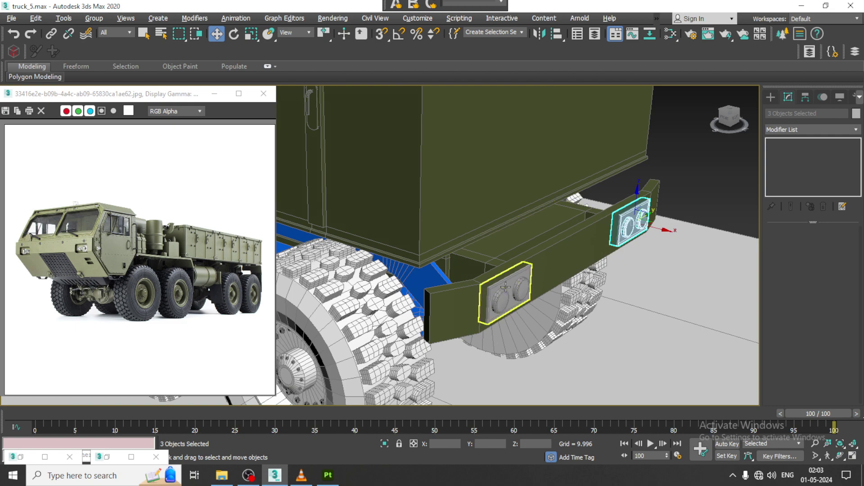
scroll(559, 270, up, 3)
ctrl+click(661, 162)
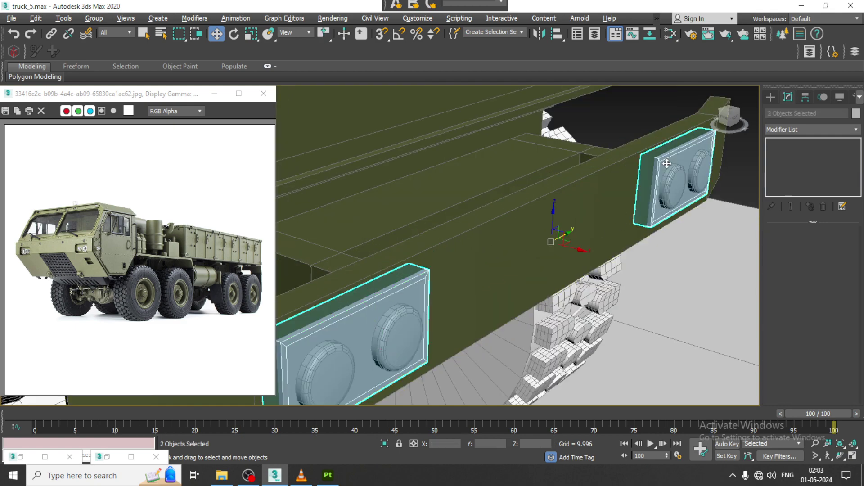
scroll(646, 164, down, 5)
scroll(645, 165, down, 6)
alt+middle_drag(645, 164, 452, 202)
scroll(453, 203, up, 4)
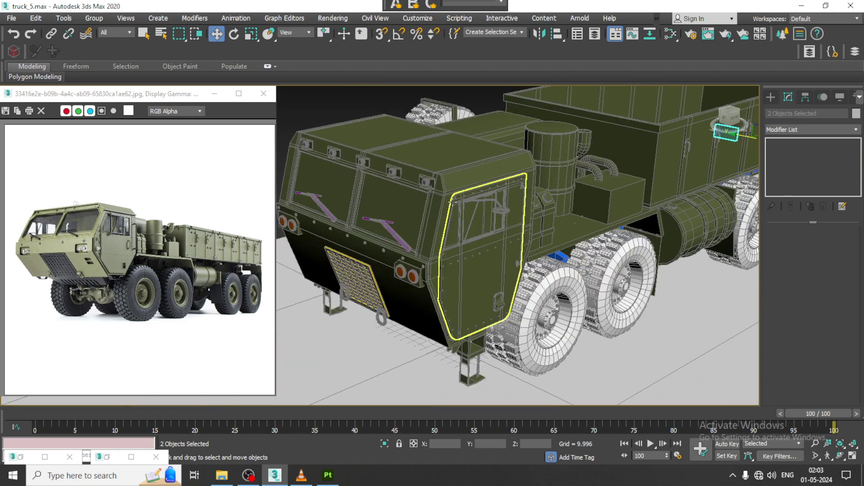
- Select the four round lamp rings on both rear bumper light panels
key(m)
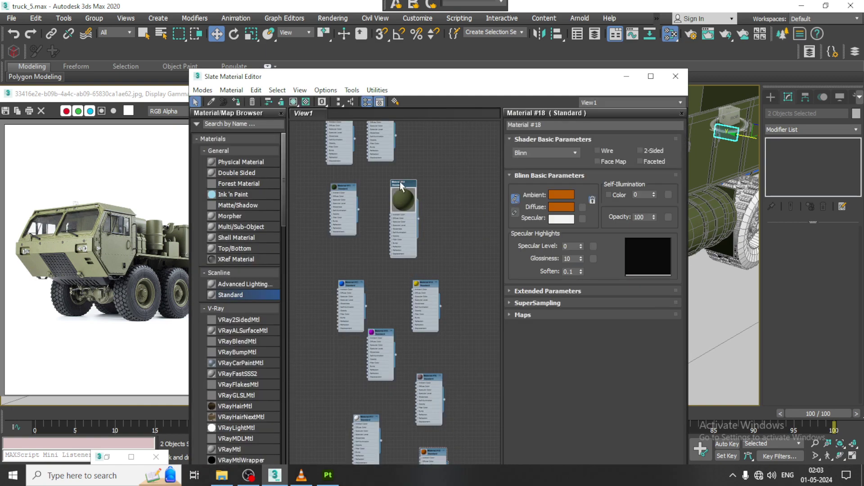
click(627, 80)
scroll(593, 210, down, 5)
alt+middle_drag(495, 207, 593, 210)
scroll(593, 210, up, 4)
scroll(555, 283, up, 3)
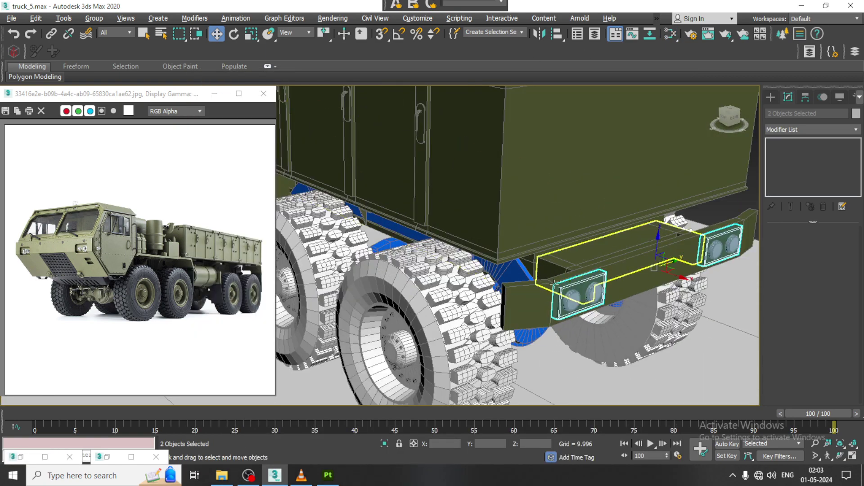
click(571, 300)
ctrl+click(716, 250)
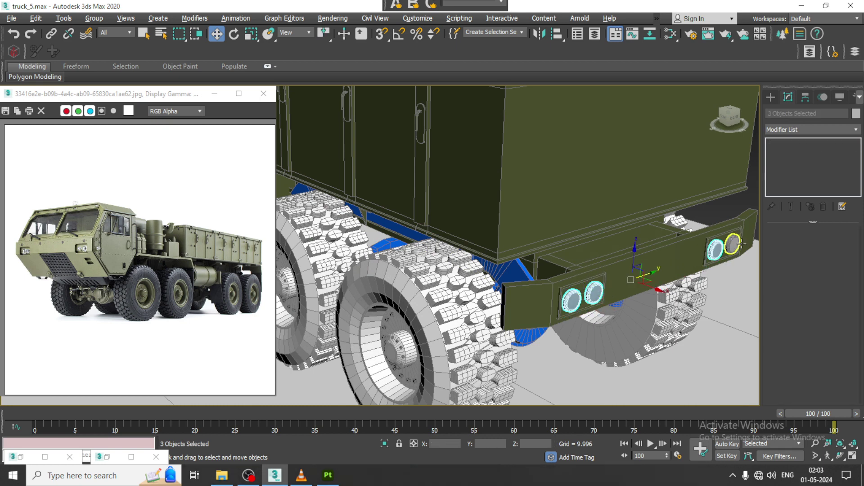
ctrl+click(733, 244)
- Assign the orange Material #18 to the selected lamps in the Slate Material Editor
key(m)
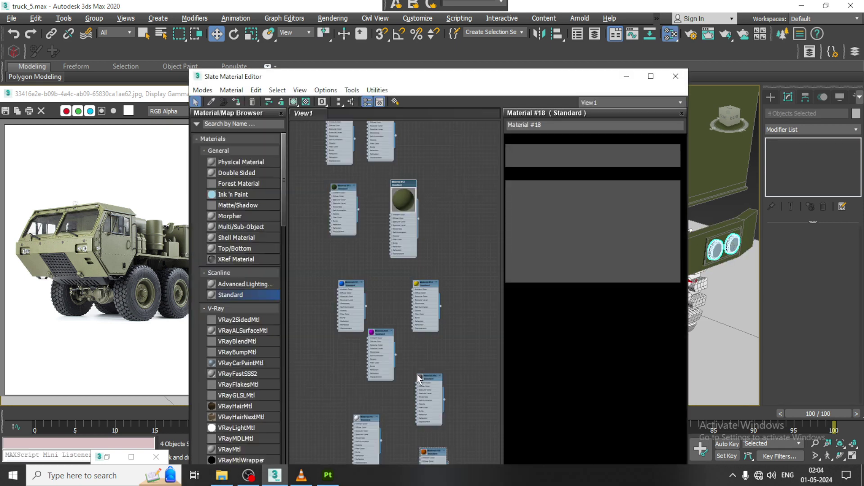
middle_drag(438, 450, 444, 331)
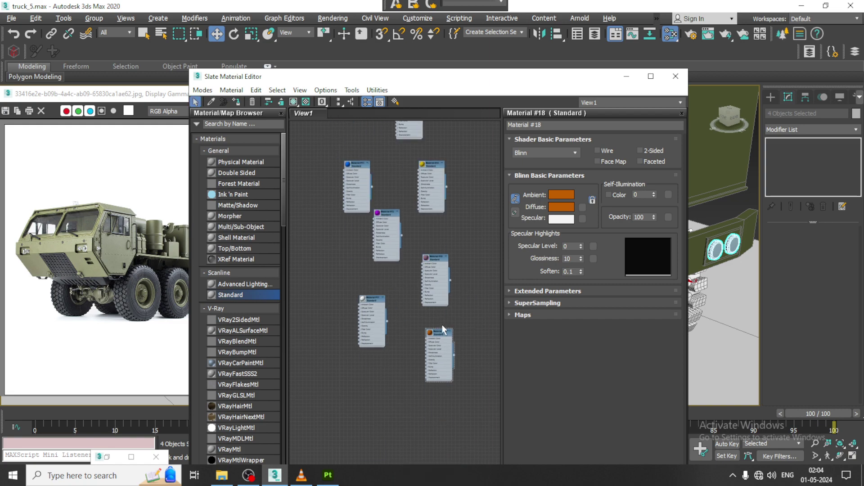
click(626, 78)
scroll(579, 197, down, 5)
mouse_move(579, 196)
alt+middle_down()
mouse_move(449, 192)
mouse_move(499, 221)
alt+middle_up()
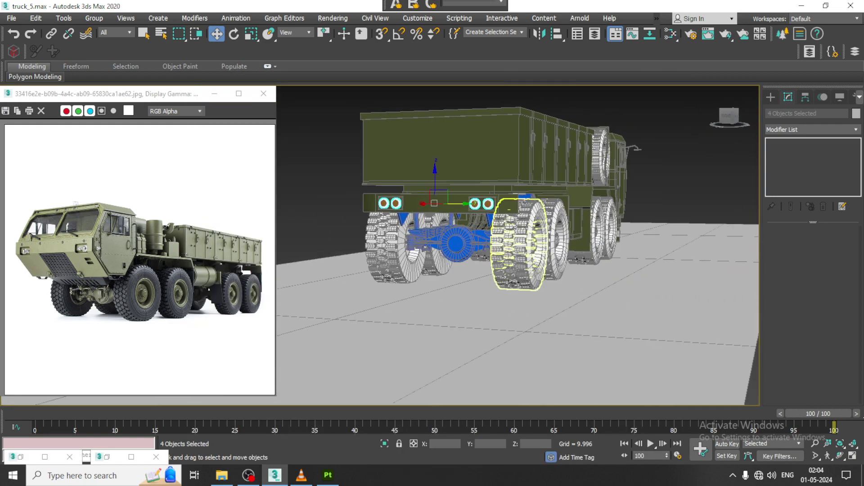
- Clear the selection and orbit to a side view of the rear axle area
scroll(499, 221, up, 5)
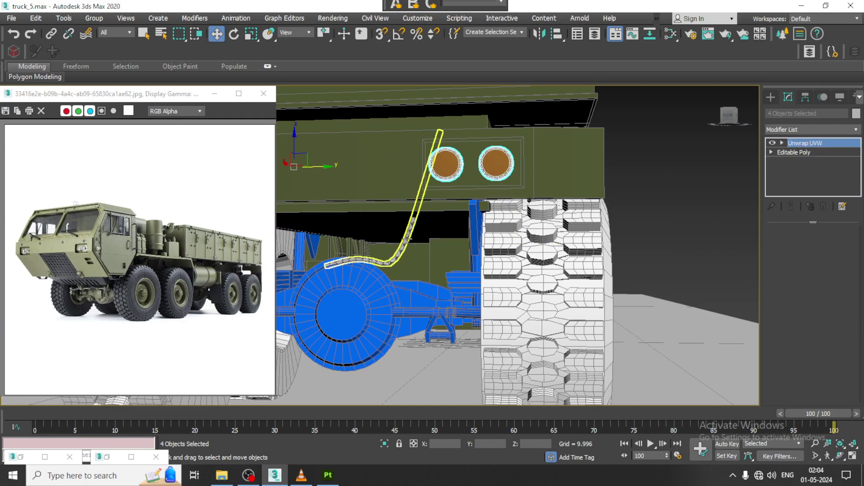
key(ctrl+d)
scroll(403, 253, down, 5)
mouse_move(403, 253)
alt+middle_down()
mouse_move(526, 274)
mouse_move(428, 283)
mouse_move(449, 301)
alt+middle_up()
scroll(449, 300, up, 3)
scroll(449, 301, up, 3)
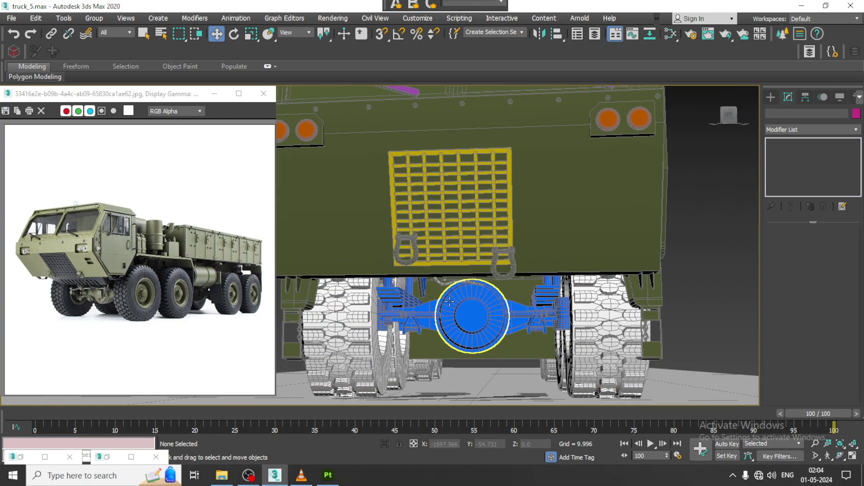
scroll(449, 300, up, 3)
click(429, 253)
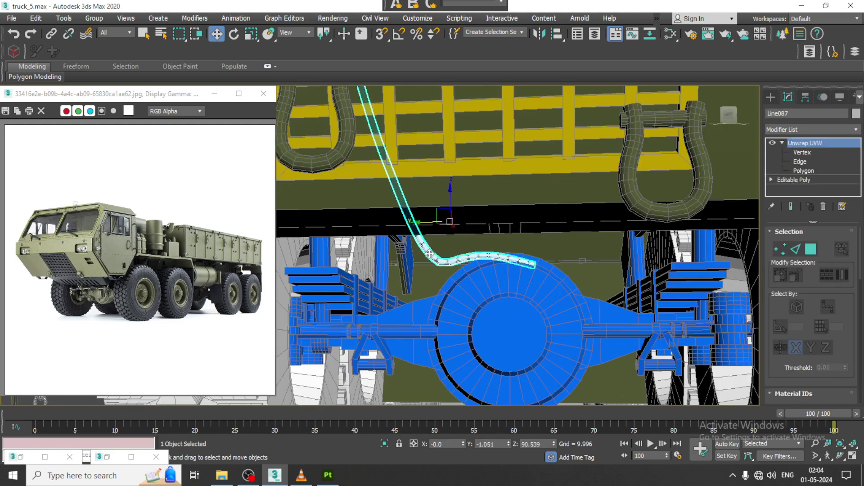
key(ctrl+d)
- Select the underside part Line049 and switch the viewport to wireframe with F3
scroll(398, 276, up, 3)
scroll(397, 277, up, 3)
scroll(398, 277, up, 3)
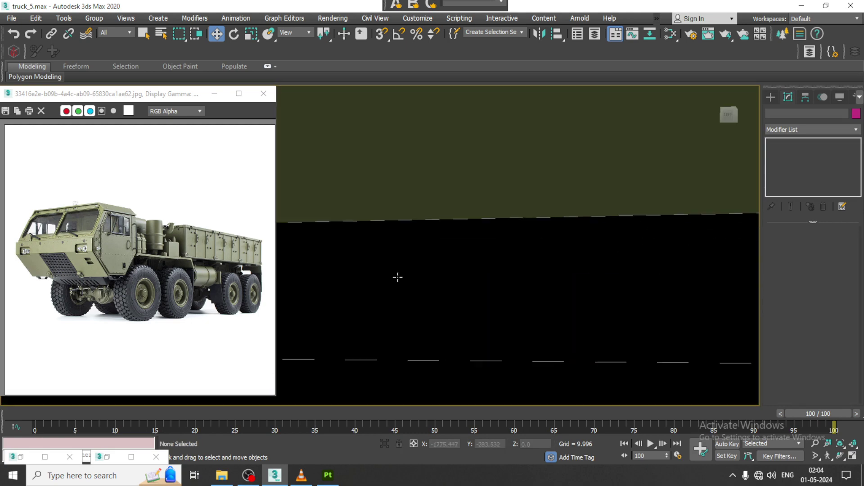
mouse_move(398, 277)
alt+middle_down()
mouse_move(467, 251)
mouse_move(506, 222)
alt+middle_up()
click(499, 227)
key(F3)
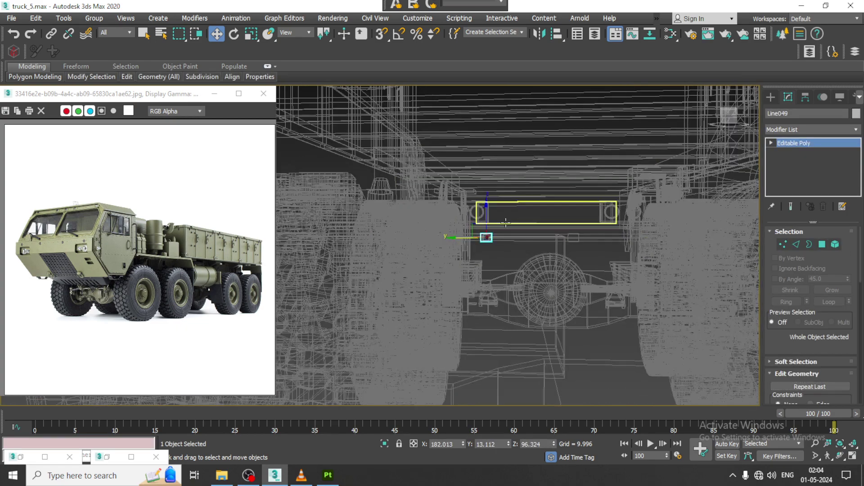
- Clear the selection, pan toward the frame edge and return to shaded display
scroll(506, 222, up, 5)
click(507, 239)
scroll(508, 252, up, 3)
scroll(508, 254, up, 3)
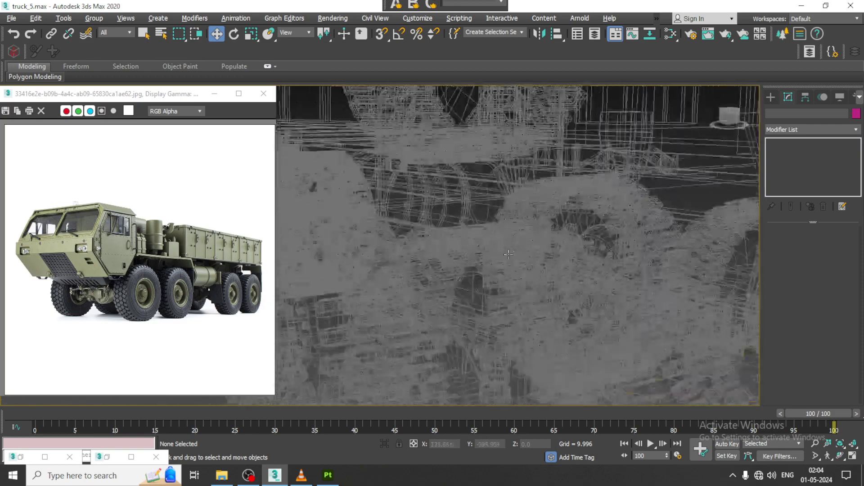
scroll(508, 254, down, 5)
scroll(540, 234, up, 2)
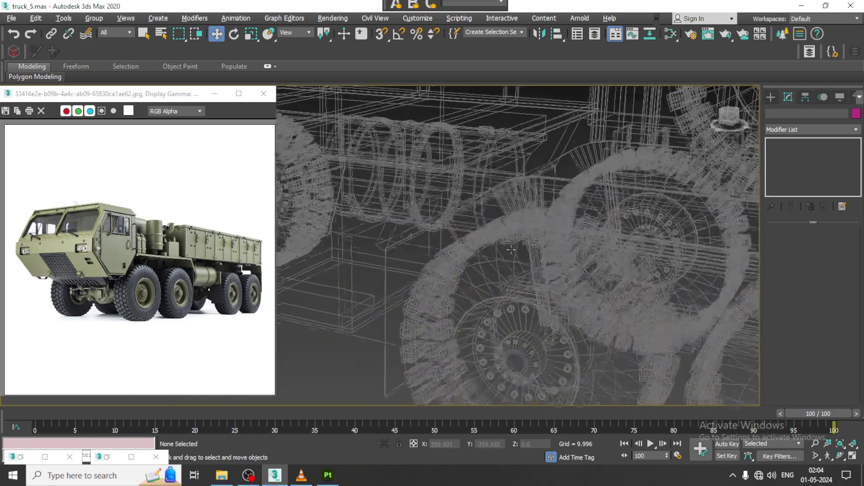
middle_drag(603, 231, 431, 235)
scroll(433, 251, up, 5)
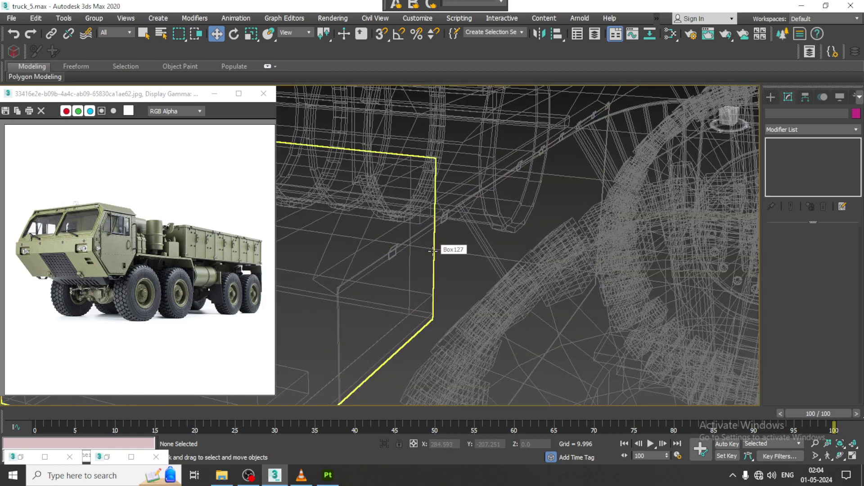
key(F3)
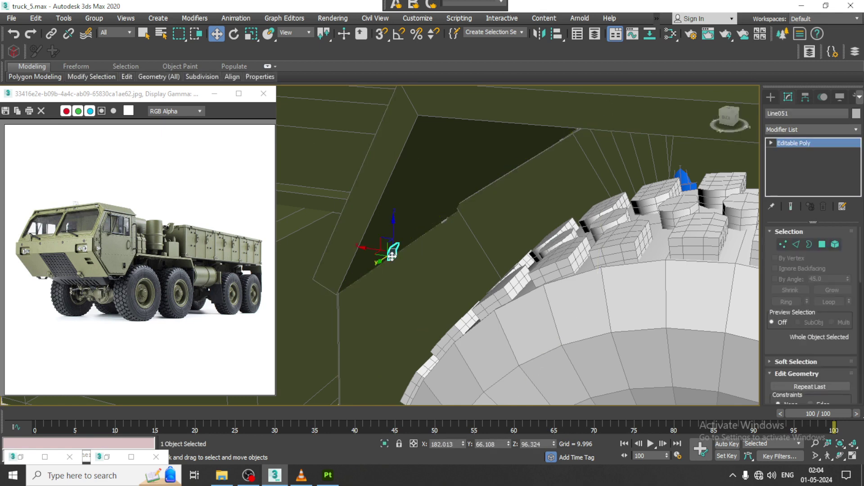
- In wireframe, inspect Line051, Line050 and Line240, then box-select the five small parts by the wheel
click(397, 250)
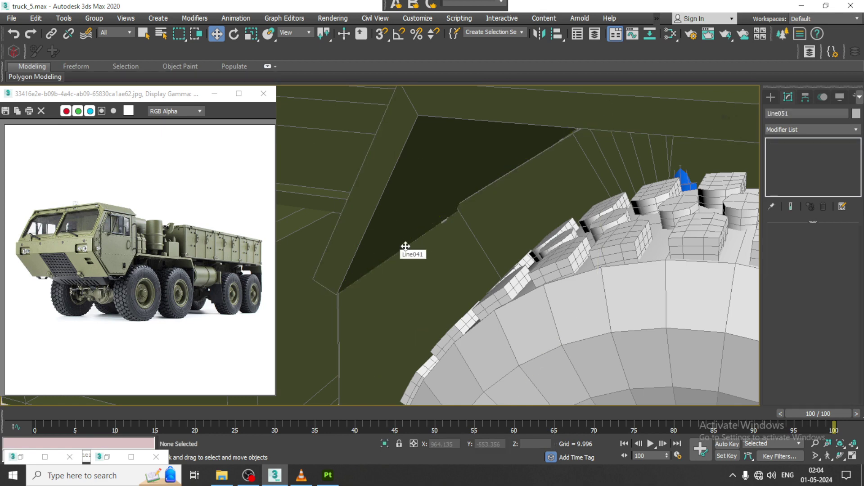
key(F3)
click(442, 216)
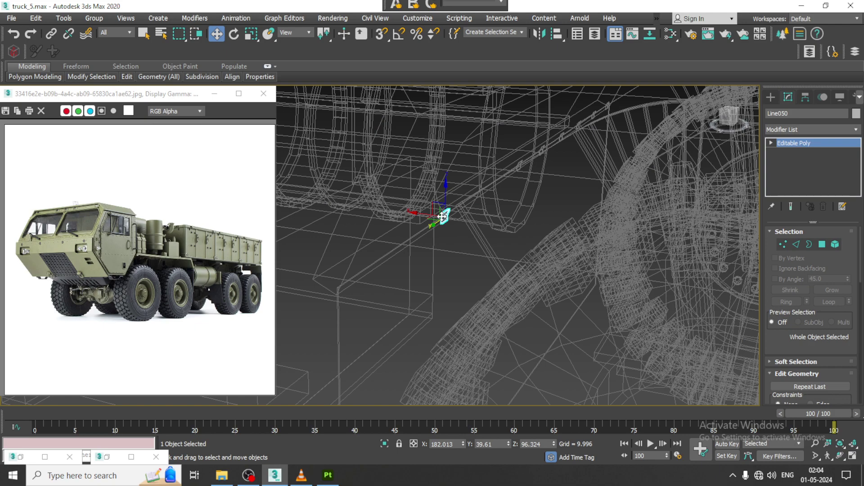
click(442, 216)
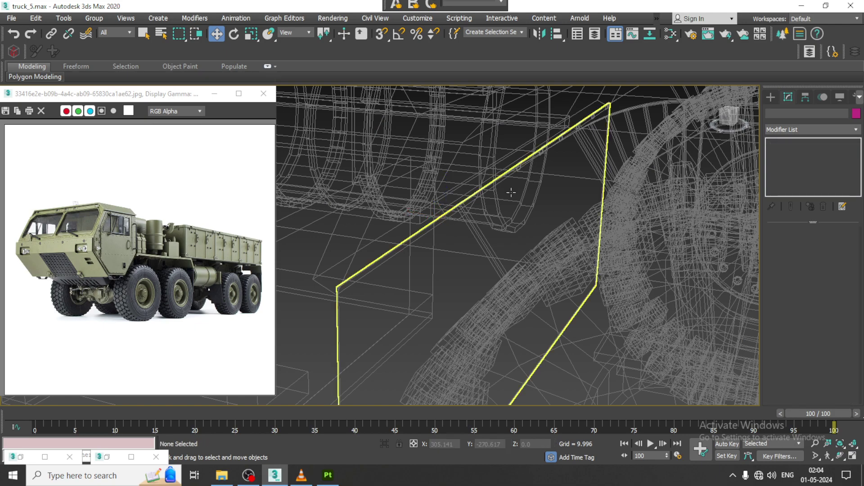
click(519, 166)
mouse_move(524, 189)
alt+middle_down()
mouse_move(452, 217)
mouse_move(435, 154)
mouse_move(407, 143)
alt+middle_up()
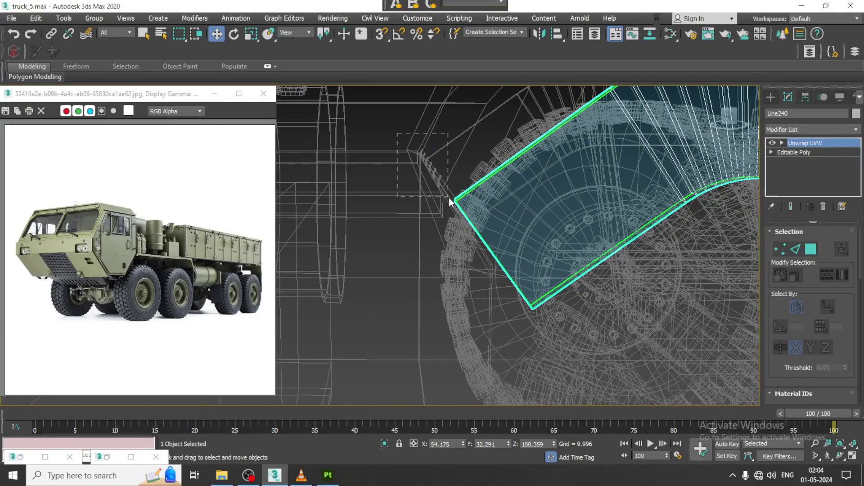
drag(449, 199, 449, 198)
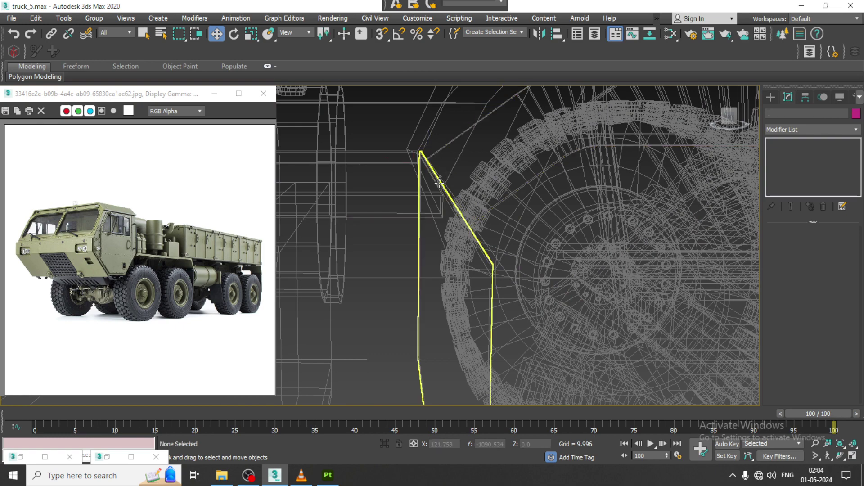
- Delete the unwanted line object beside the rear wheel
click(440, 182)
key(Delete)
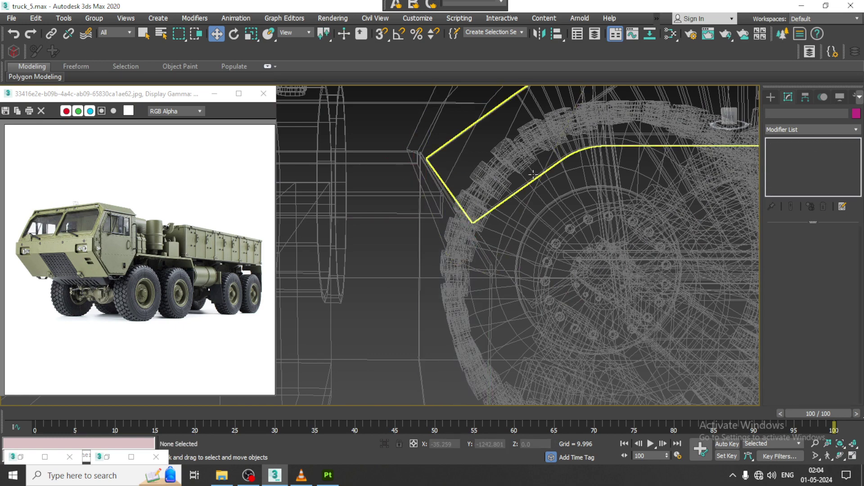
mouse_move(533, 175)
alt+middle_down()
mouse_move(444, 162)
mouse_move(482, 206)
mouse_move(449, 247)
mouse_move(557, 256)
mouse_move(590, 239)
mouse_move(526, 241)
mouse_move(571, 269)
alt+middle_up()
scroll(444, 162, down, 5)
scroll(449, 247, up, 5)
- Switch the viewport back to Edged Faces shading focused on the rear fender
key(F3)
scroll(463, 248, down, 3)
scroll(589, 239, up, 2)
scroll(526, 240, up, 4)
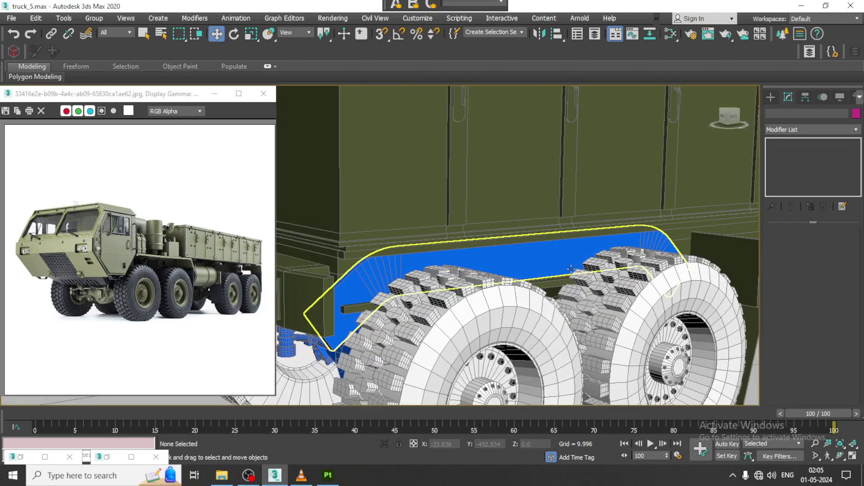
- Inspect the truck's rear axle, briefly selecting and then deselecting Line177
key(F3)
alt+middle_drag(519, 271, 587, 266)
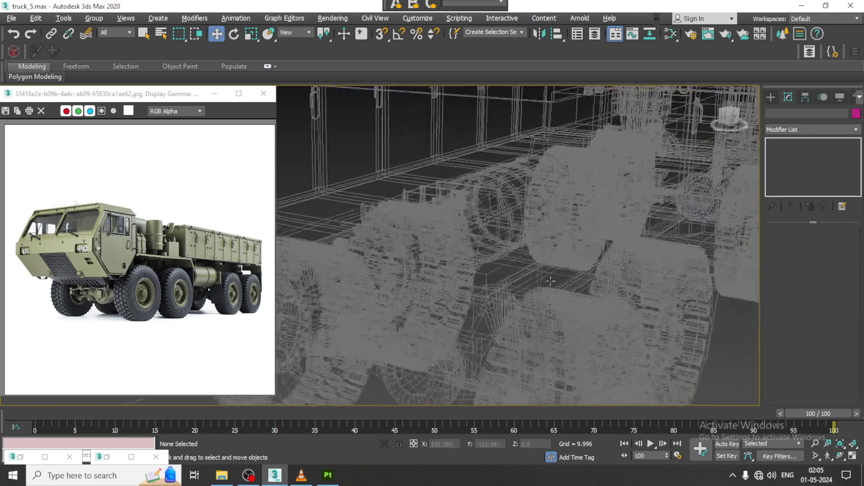
key(F3)
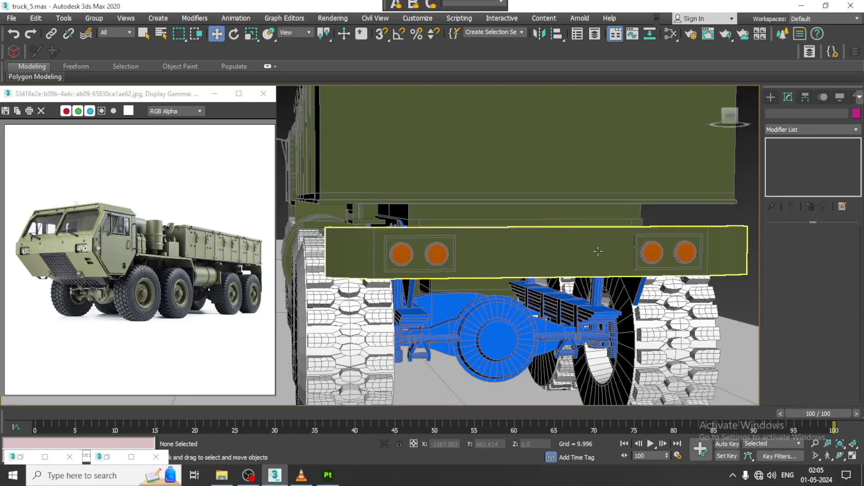
scroll(565, 241, up, 2)
alt+middle_drag(565, 270, 565, 241)
scroll(565, 241, up, 2)
scroll(542, 280, up, 5)
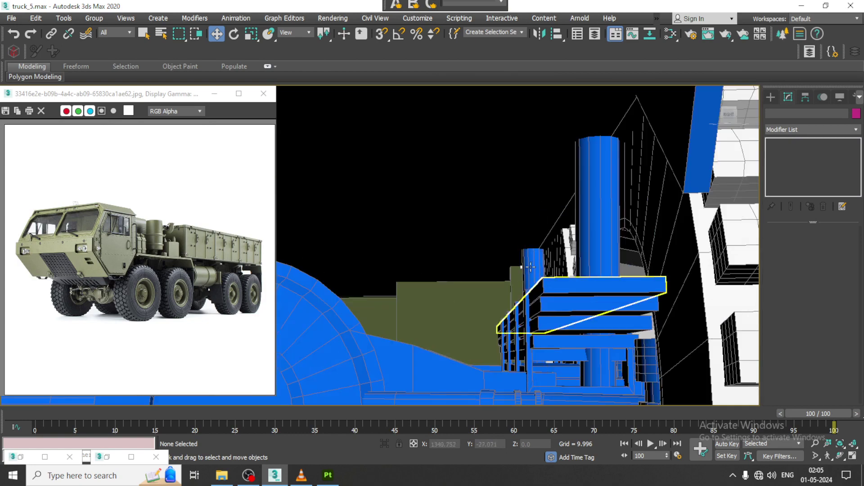
scroll(538, 266, up, 2)
click(488, 257)
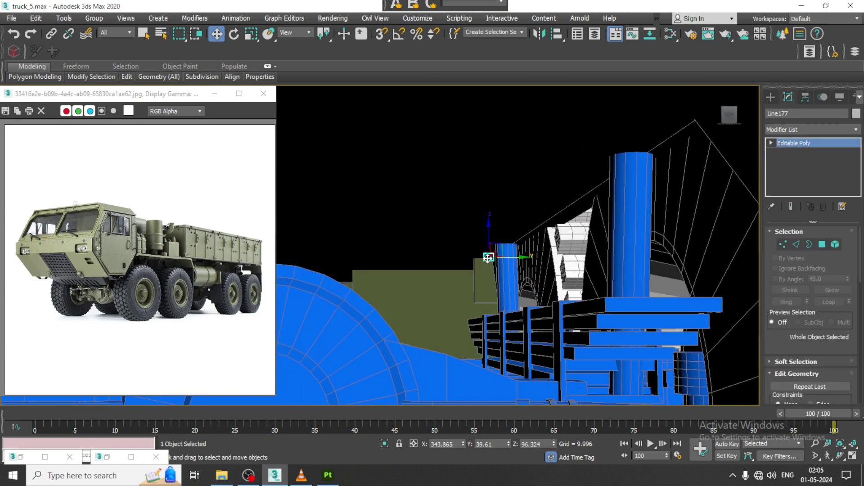
click(441, 223)
scroll(441, 224, up, 5)
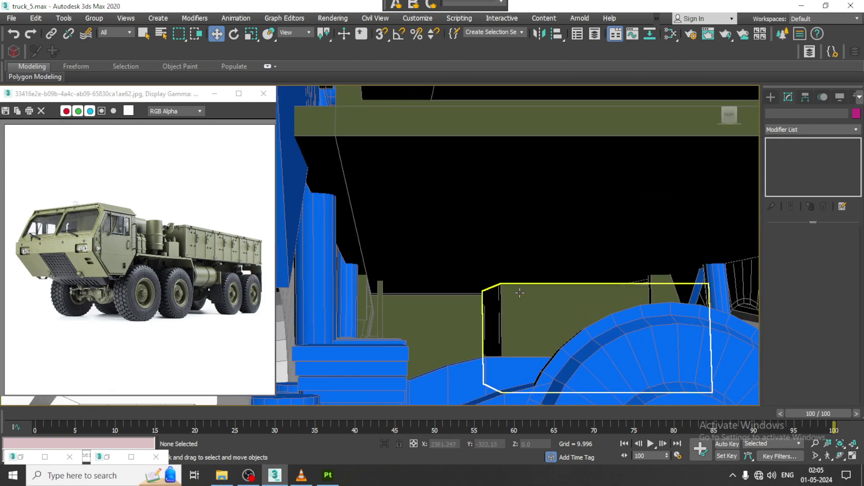
scroll(520, 293, down, 5)
alt+middle_drag(520, 292, 513, 254)
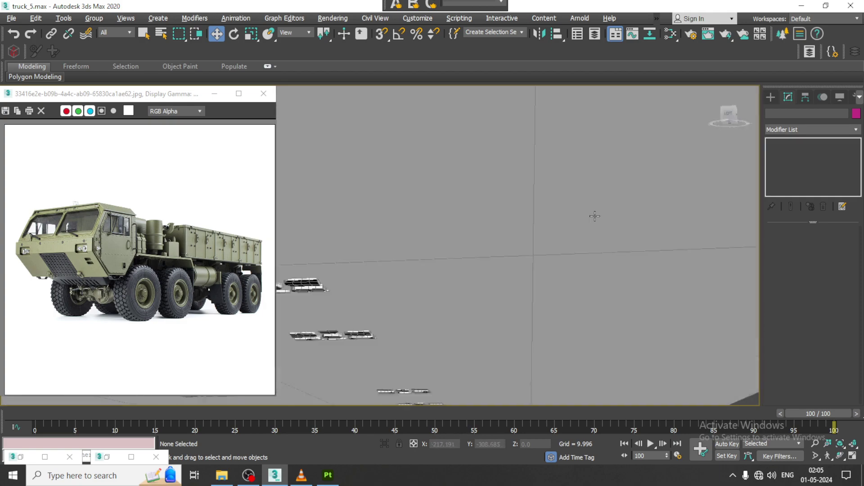
mouse_move(513, 254)
alt+middle_down()
mouse_move(579, 258)
mouse_move(592, 159)
mouse_move(495, 279)
alt+middle_up()
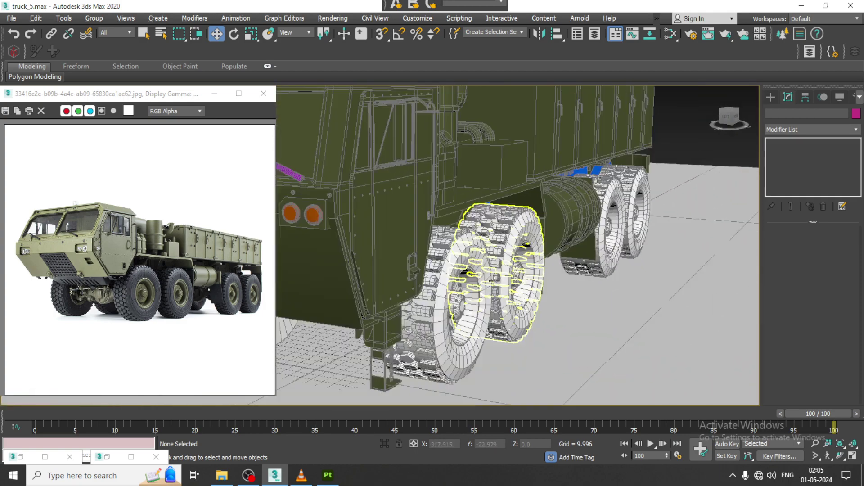
- Unfreeze all objects and hide the ground plane
right_click(606, 358)
click(566, 378)
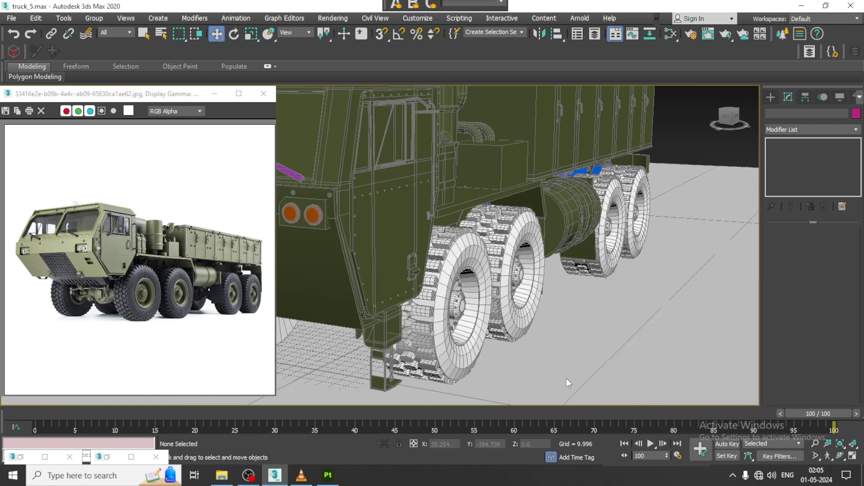
right_click(576, 335)
click(615, 260)
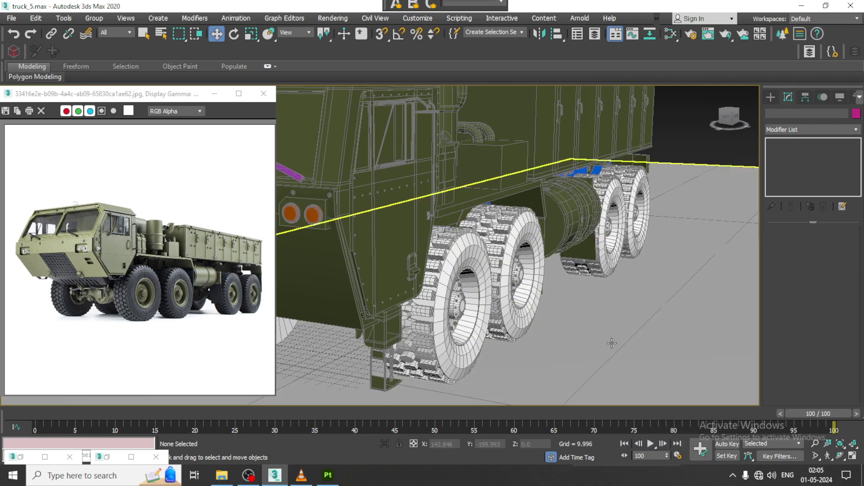
click(611, 327)
right_click(610, 327)
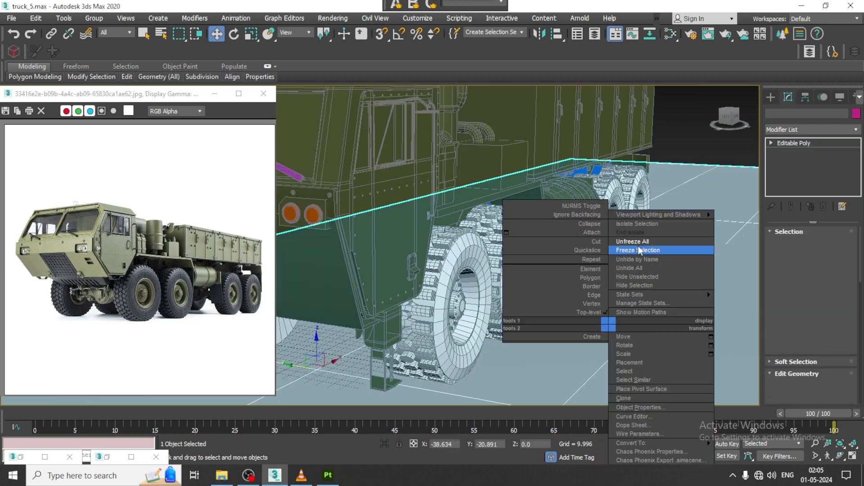
click(648, 276)
- Orbit and zoom around the truck's underside, tires and axle to locate the chains
scroll(581, 244, down, 5)
mouse_move(540, 225)
alt+middle_down()
mouse_move(621, 257)
mouse_move(517, 256)
mouse_move(555, 291)
mouse_move(704, 333)
mouse_move(488, 289)
mouse_move(505, 251)
mouse_move(612, 228)
mouse_move(540, 225)
mouse_move(550, 230)
mouse_move(516, 237)
mouse_move(472, 204)
mouse_move(530, 256)
mouse_move(518, 316)
alt+middle_up()
scroll(645, 269, up, 5)
scroll(498, 230, up, 3)
scroll(498, 230, up, 3)
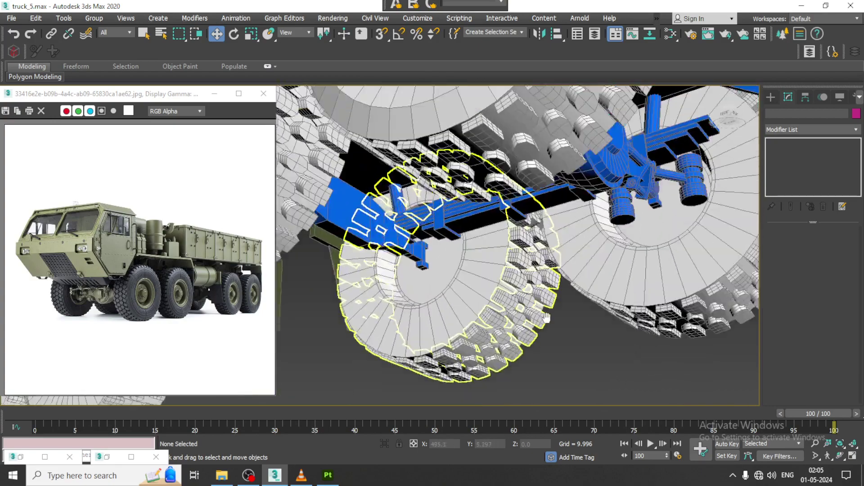
scroll(514, 348, up, 3)
scroll(625, 230, down, 5)
mouse_move(625, 231)
alt+middle_down()
mouse_move(423, 178)
mouse_move(575, 267)
alt+middle_up()
mouse_move(467, 242)
middle_down()
mouse_move(482, 230)
mouse_move(392, 255)
mouse_move(477, 206)
middle_up()
scroll(482, 229, up, 4)
scroll(450, 239, up, 3)
scroll(392, 256, down, 3)
key(l)
alt+middle_drag(519, 181, 472, 230)
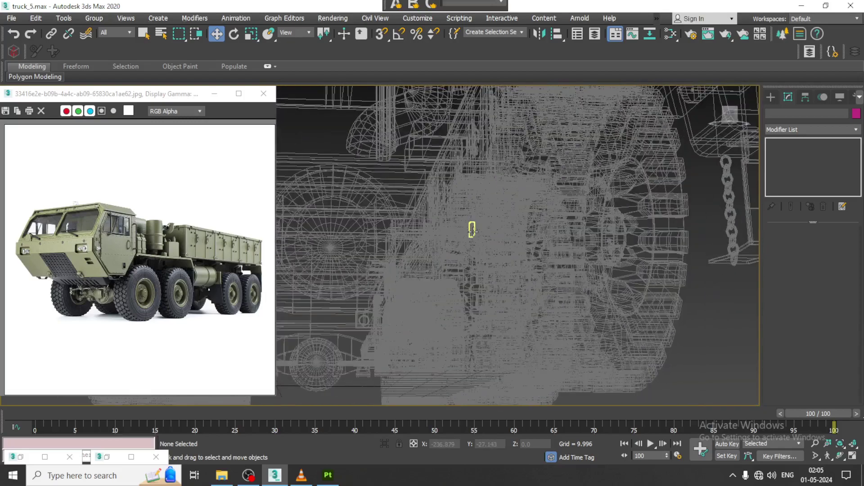
key(p)
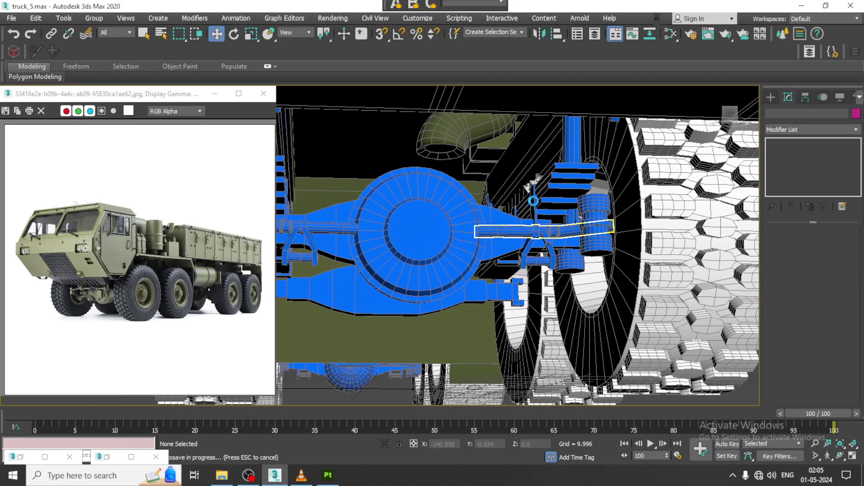
mouse_move(543, 204)
alt+middle_down()
mouse_move(494, 236)
mouse_move(357, 189)
mouse_move(546, 296)
mouse_move(490, 270)
alt+middle_up()
scroll(507, 232, up, 2)
scroll(500, 234, down, 5)
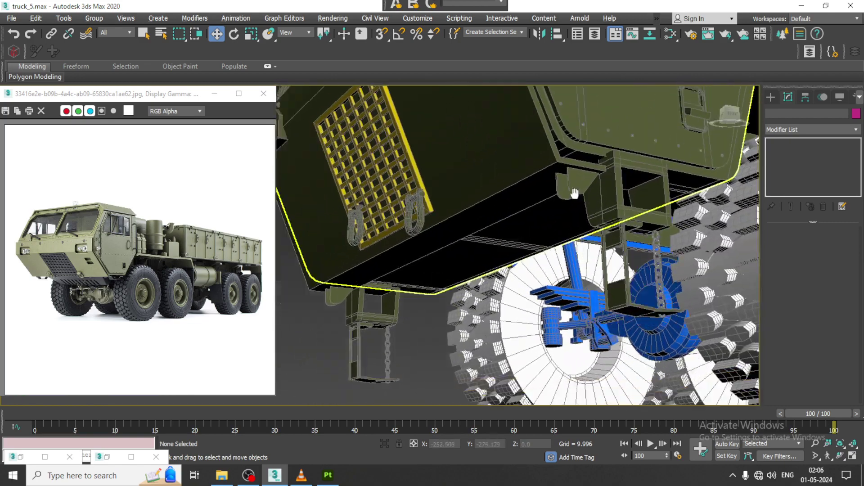
scroll(467, 293, up, 6)
scroll(387, 334, down, 2)
scroll(388, 334, down, 2)
scroll(318, 333, down, 2)
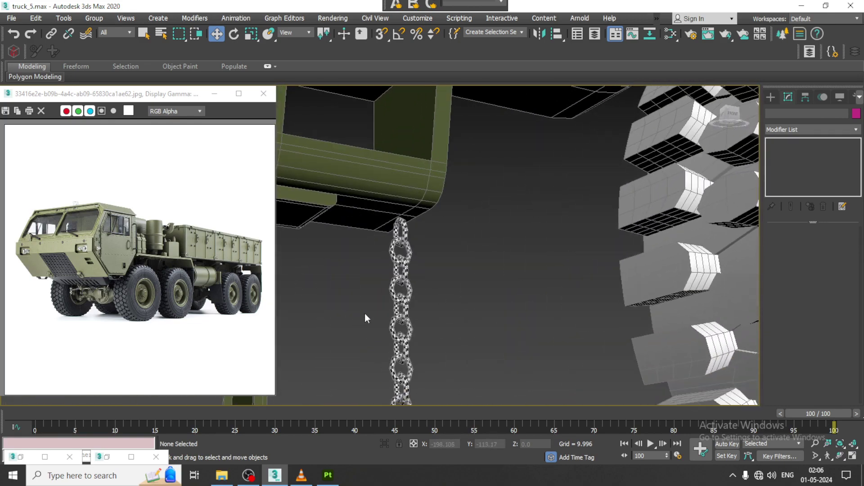
scroll(406, 301, down, 3)
- Select both hanging chain groups and open the Slate Material Editor with M
mouse_move(406, 301)
alt+middle_down()
mouse_move(496, 245)
mouse_move(319, 292)
alt+middle_up()
click(481, 224)
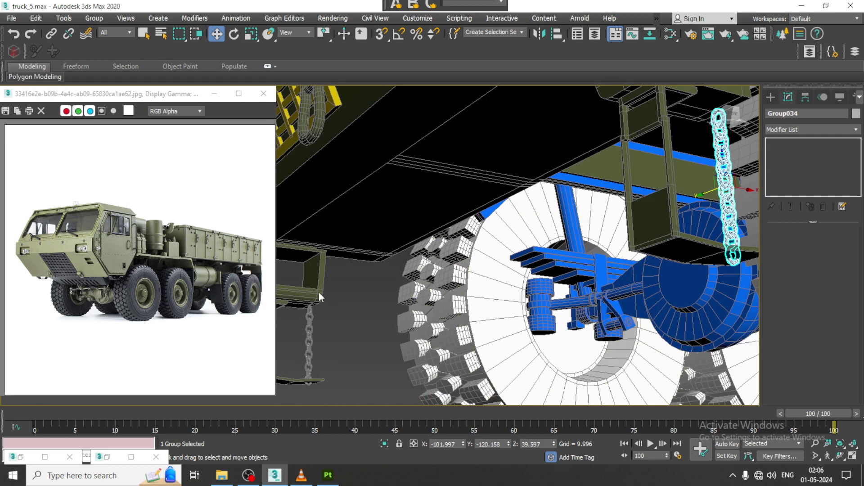
ctrl+click(309, 327)
key(m)
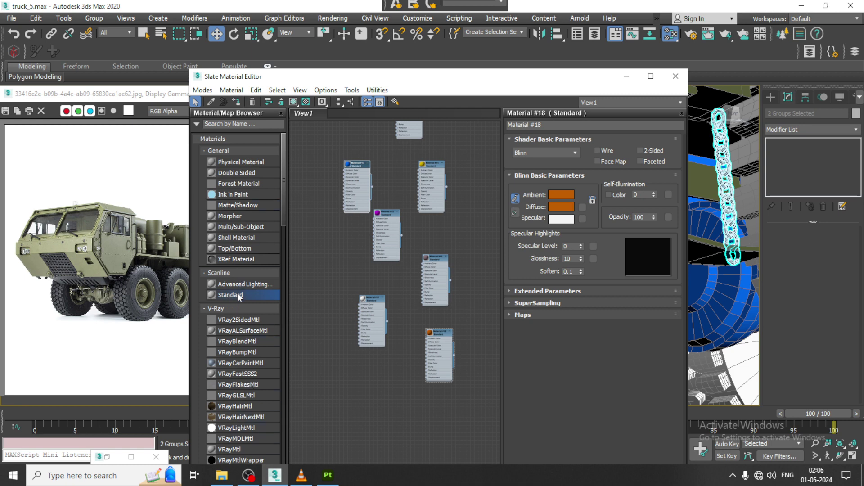
- Create a Standard material with grey diffuse RGB 150,156,159 for the chains, then minimize the editor
double_click(381, 362)
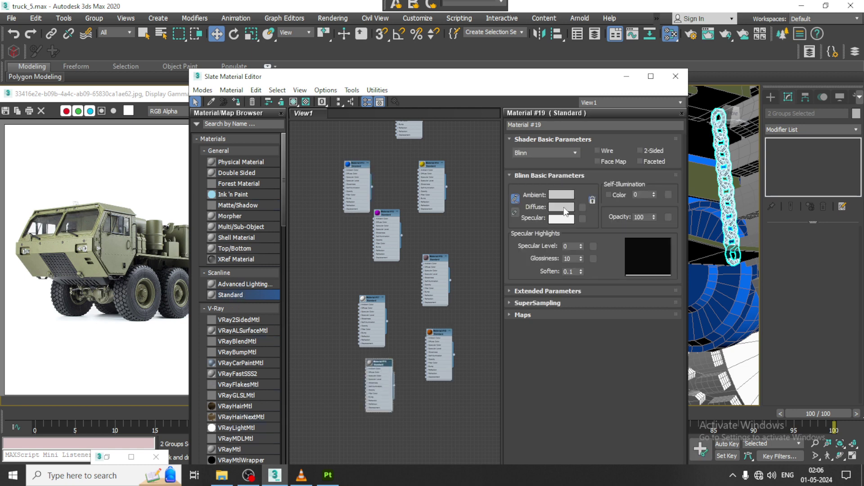
click(562, 208)
click(266, 146)
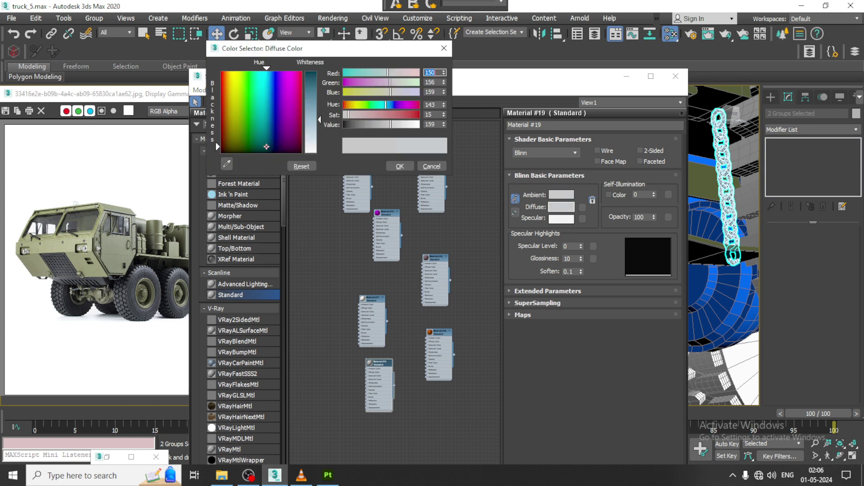
click(399, 166)
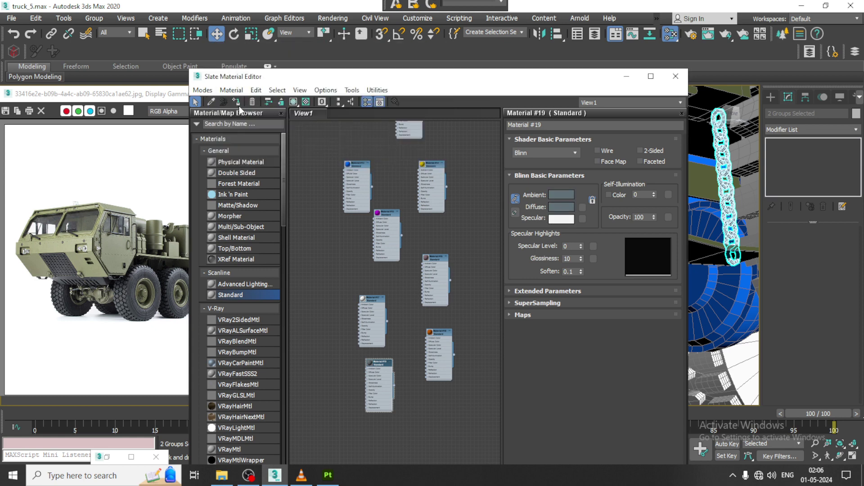
click(627, 77)
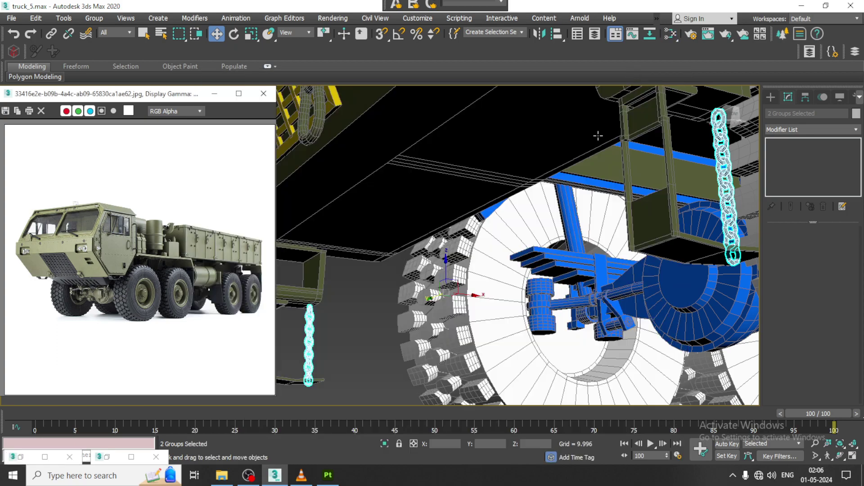
- Select Sphere003 at the cab door's top corner and inspect it, toggling layouts with Alt+W
mouse_move(518, 225)
alt+middle_down()
mouse_move(417, 209)
mouse_move(355, 225)
alt+middle_up()
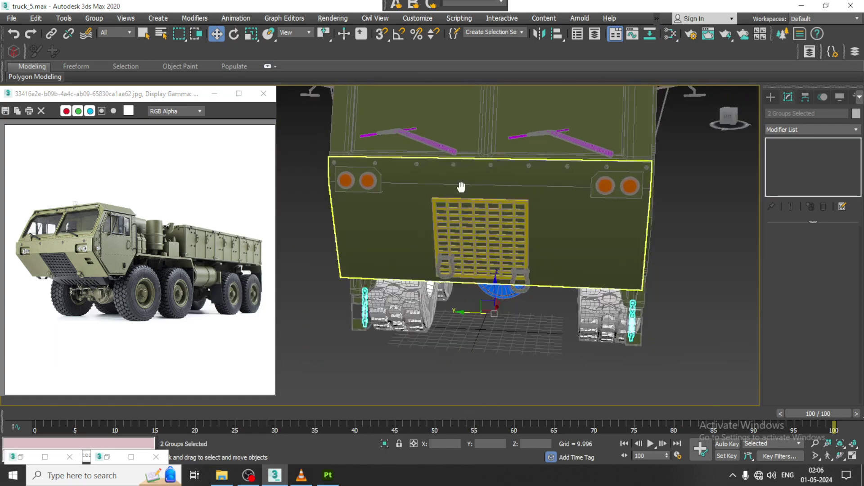
scroll(468, 185, up, 2)
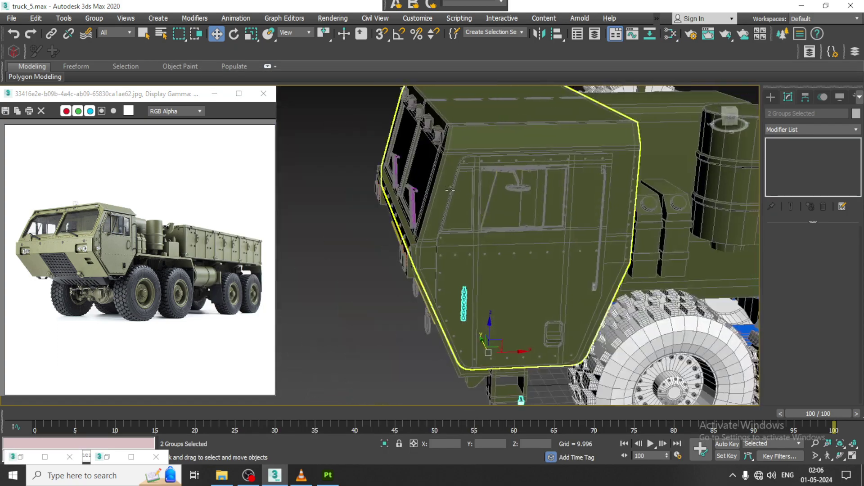
scroll(468, 185, up, 2)
click(471, 144)
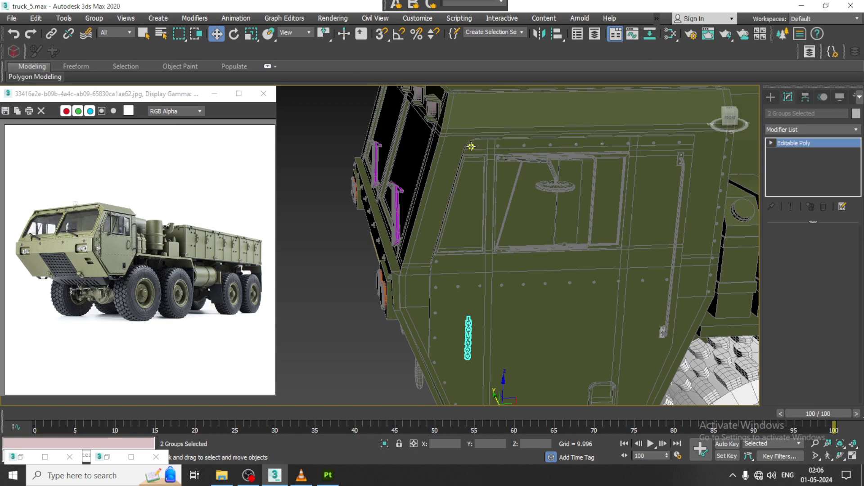
scroll(477, 140, up, 1)
scroll(482, 137, up, 1)
scroll(484, 135, up, 2)
scroll(484, 135, down, 3)
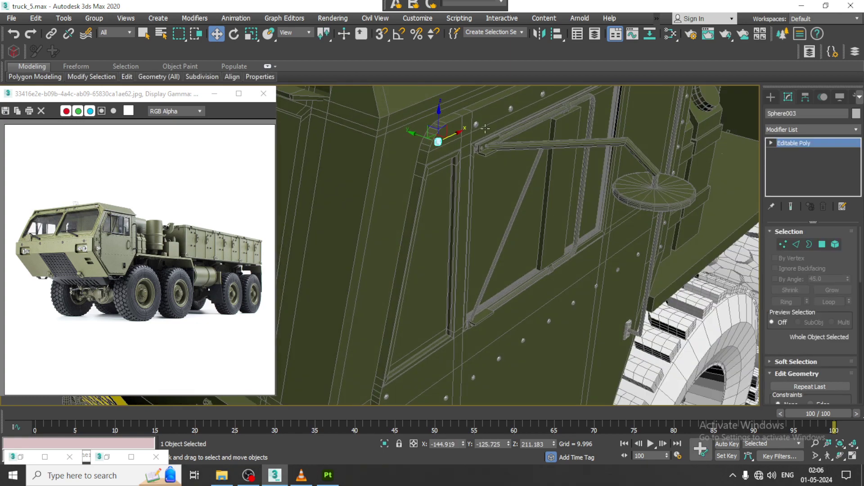
alt+middle_drag(484, 135, 477, 179)
scroll(478, 178, up, 3)
scroll(477, 179, up, 3)
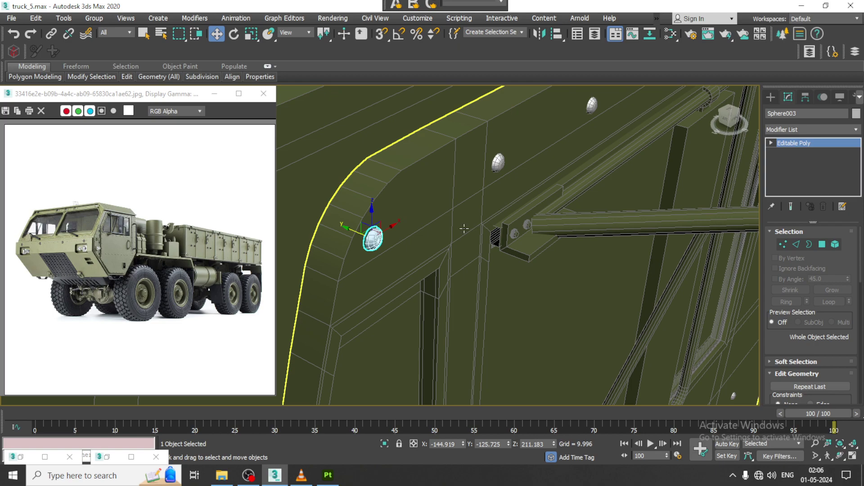
scroll(465, 229, down, 3)
scroll(464, 229, down, 3)
mouse_move(464, 229)
alt+middle_down()
mouse_move(513, 209)
mouse_move(642, 197)
mouse_move(502, 218)
mouse_move(404, 206)
alt+middle_up()
scroll(643, 197, up, 3)
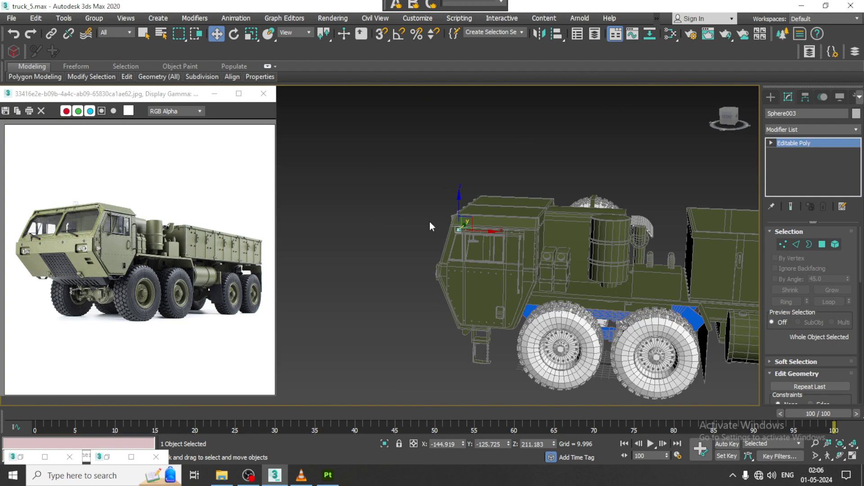
key(alt+w)
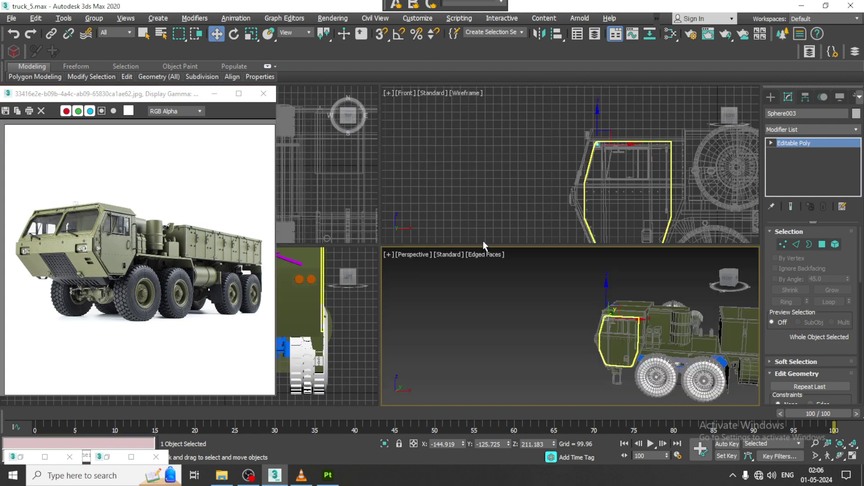
key(alt+w)
- Isolate Sphere003 and add an Unwrap UVW modifier to it
scroll(453, 272, up, 3)
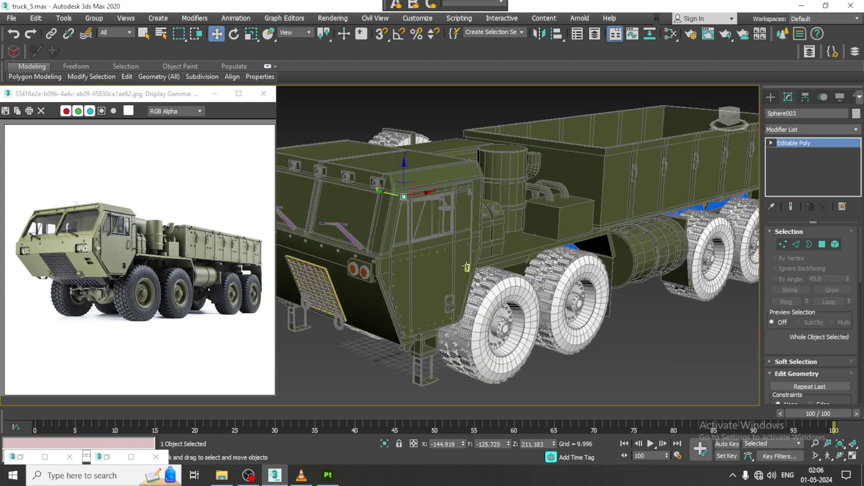
middle_drag(452, 272, 459, 261)
key(alt+q)
scroll(517, 234, down, 2)
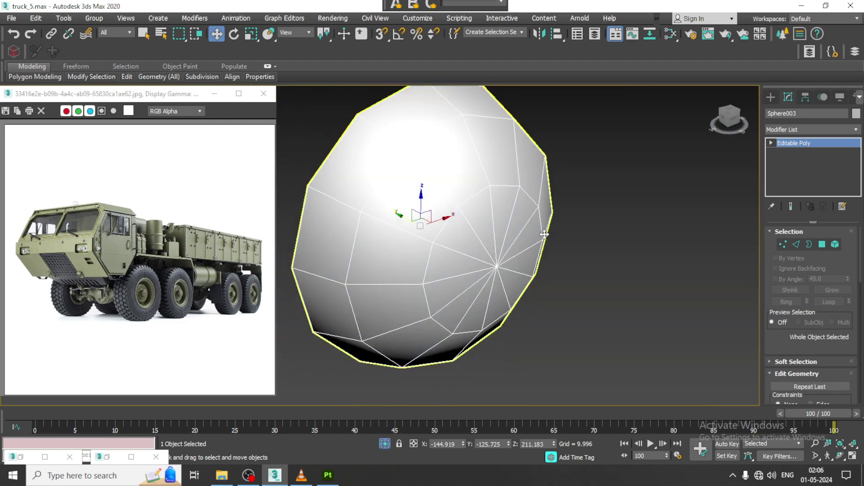
scroll(517, 234, down, 2)
click(813, 129)
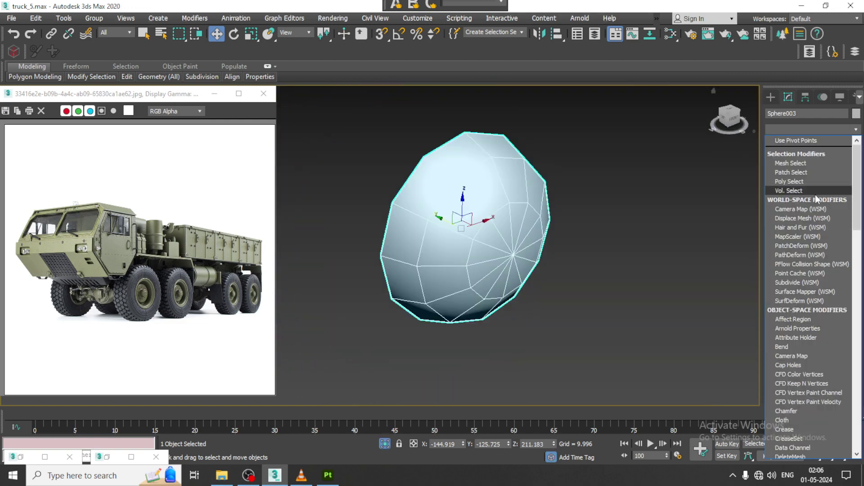
key(u)
click(247, 480)
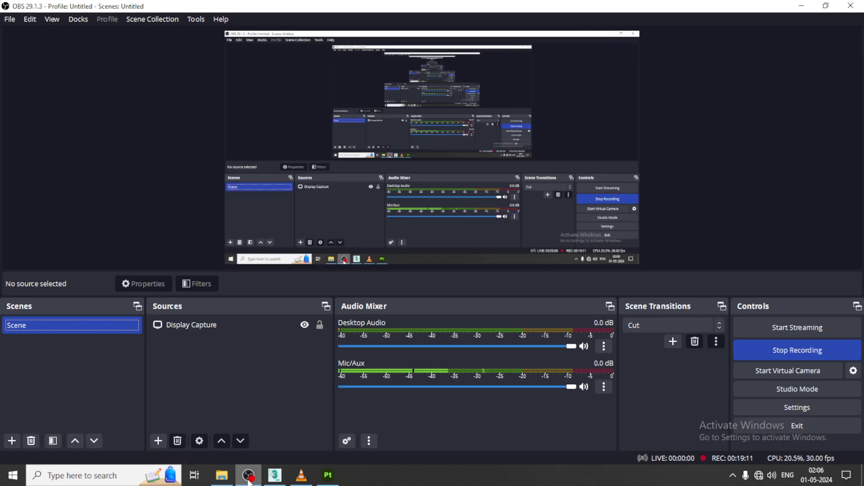
click(247, 480)
click(816, 131)
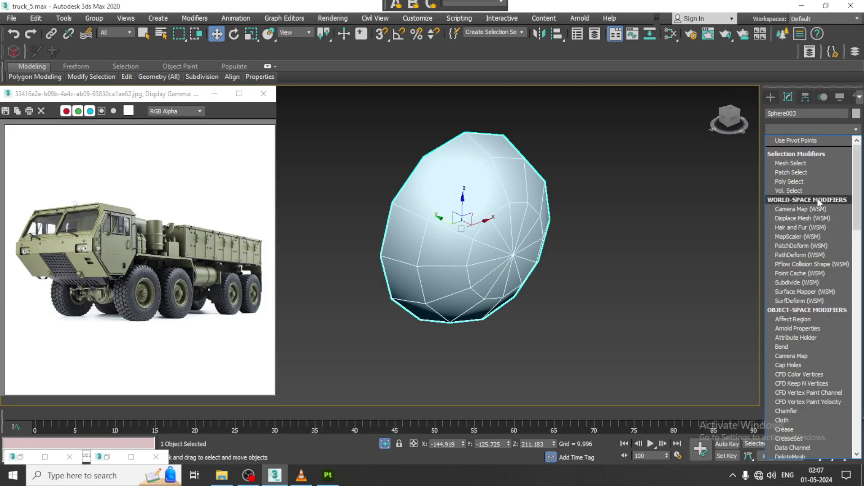
key(u)
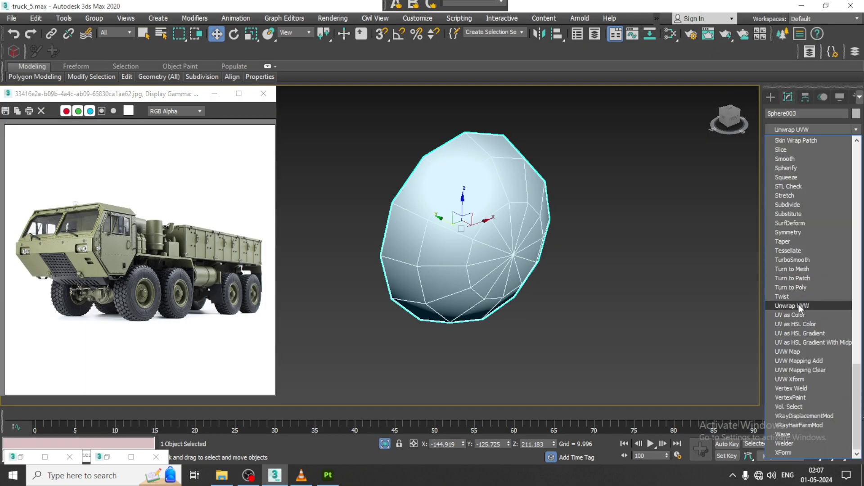
click(798, 304)
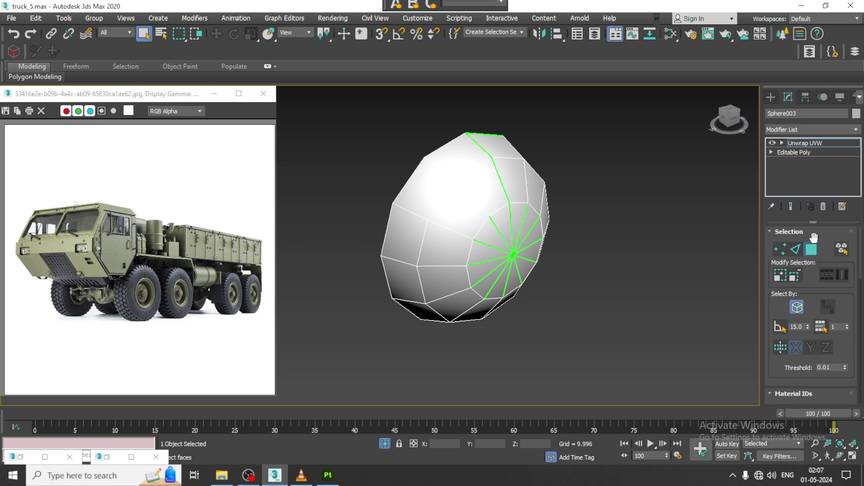
- Select all of the sphere's polygons and apply a Quick Planar Map
click(795, 161)
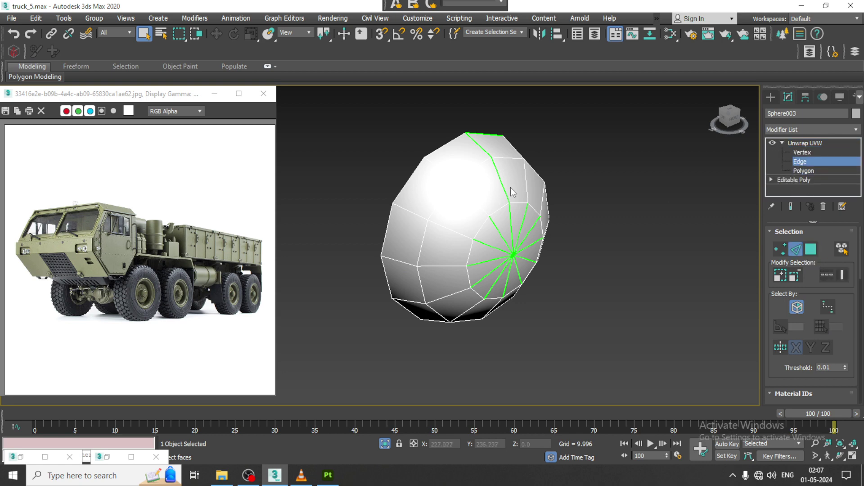
alt+middle_drag(502, 189, 546, 260)
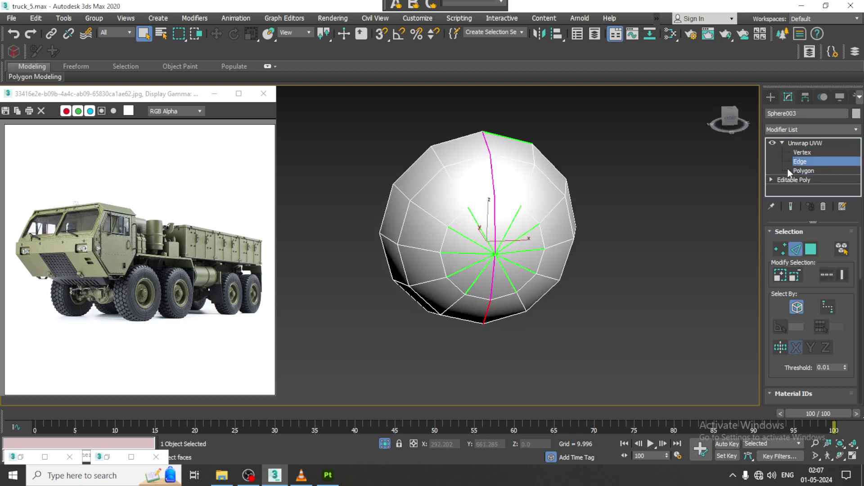
alt+middle_drag(507, 187, 376, 138)
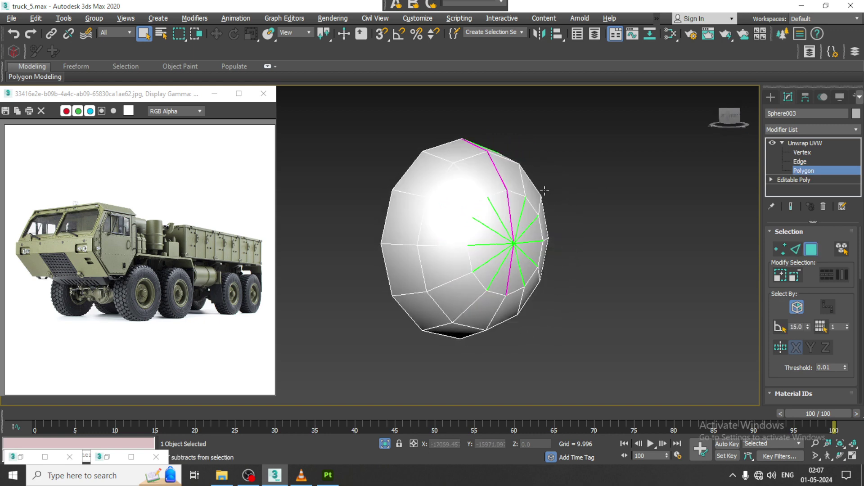
drag(376, 138, 673, 415)
alt+middle_drag(577, 331, 507, 217)
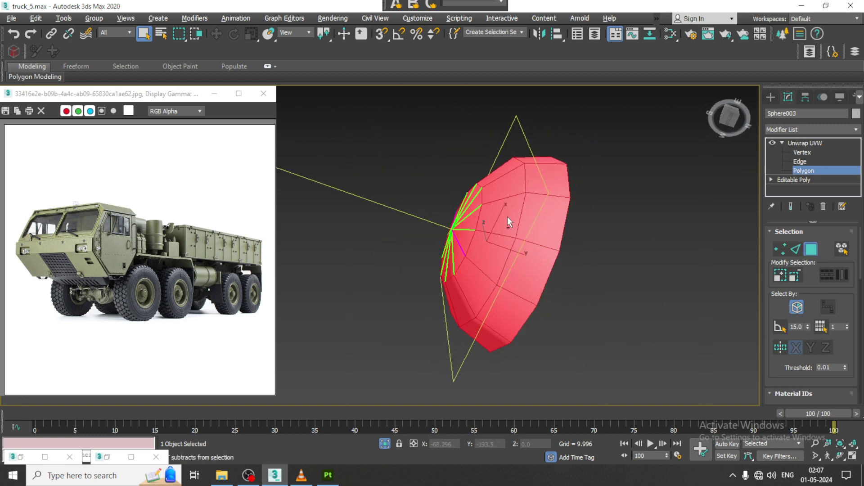
scroll(785, 371, down, 3)
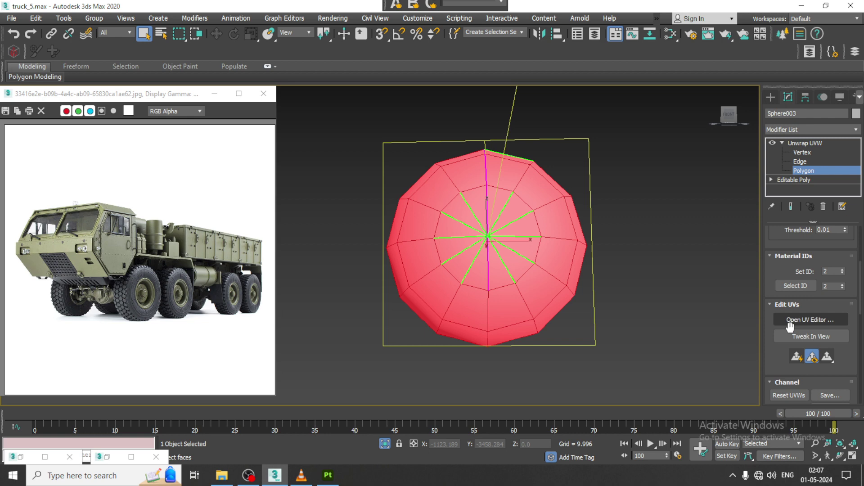
click(802, 361)
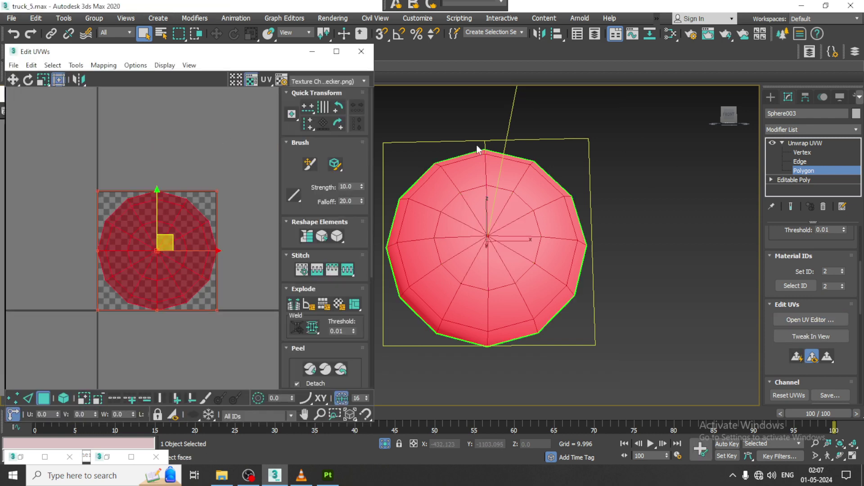
- Pack the sphere's UVs in the UV Editor and minimize the editor
click(77, 67)
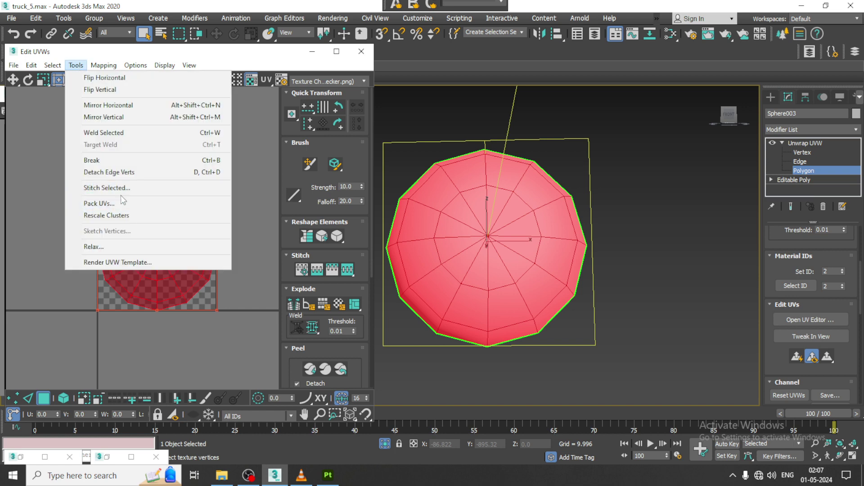
click(120, 199)
click(135, 143)
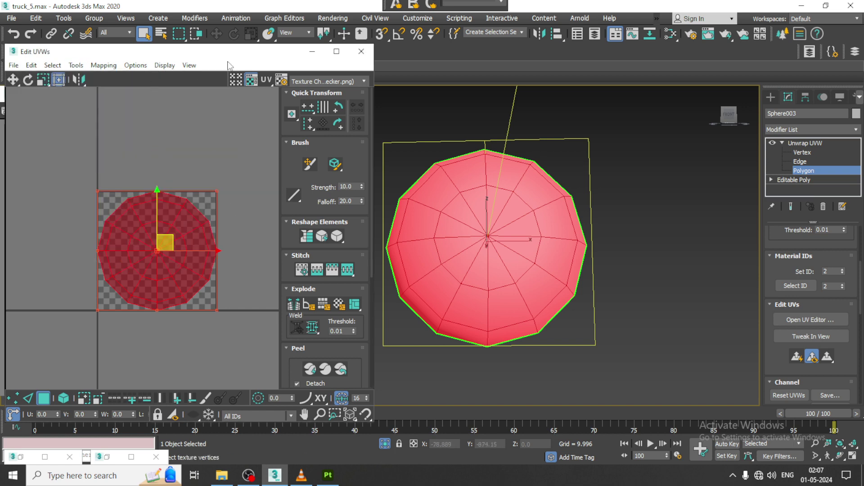
click(310, 53)
right_click(668, 117)
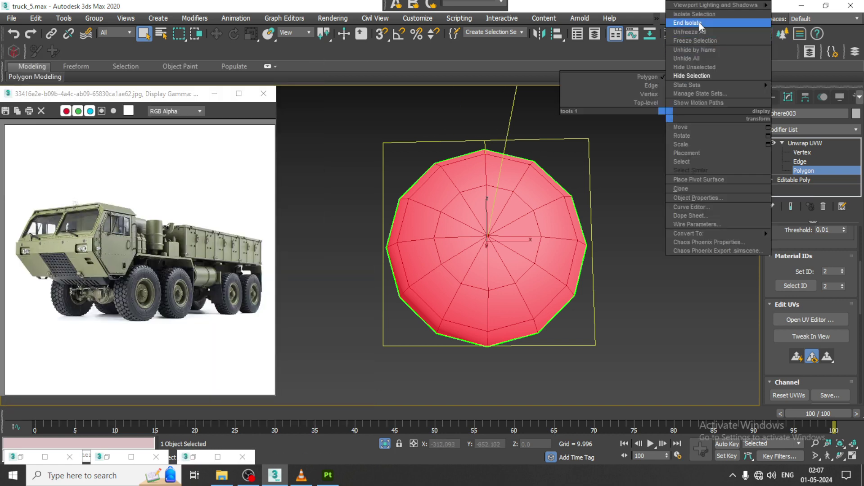
- End isolation to show the whole truck and exit the Unwrap UVW polygon level
click(699, 22)
scroll(435, 165, up, 2)
scroll(436, 166, up, 2)
scroll(496, 226, up, 2)
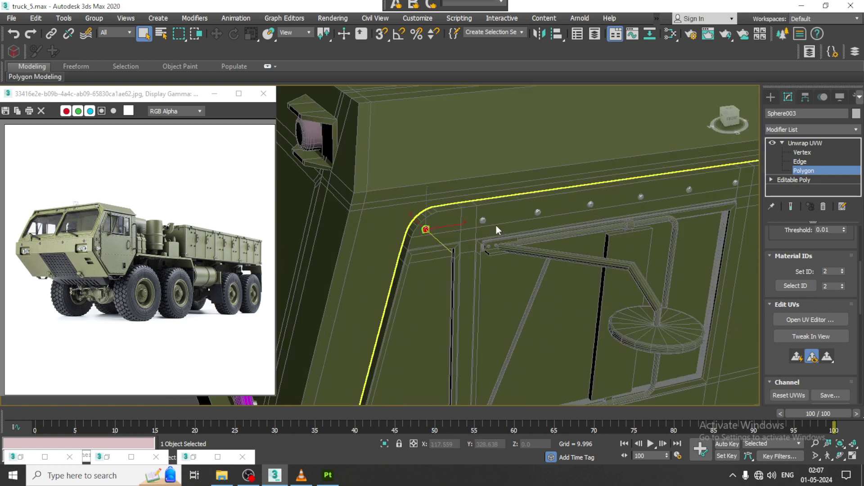
click(806, 142)
scroll(585, 248, down, 3)
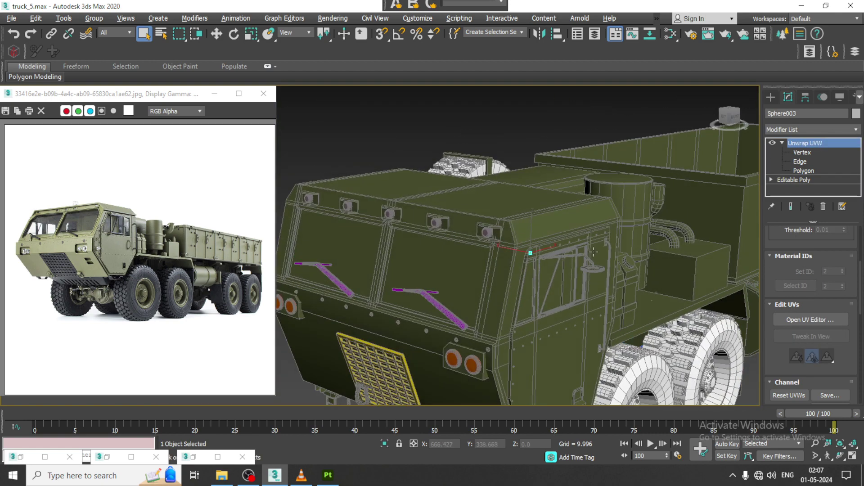
scroll(585, 247, down, 3)
middle_drag(606, 255, 558, 240)
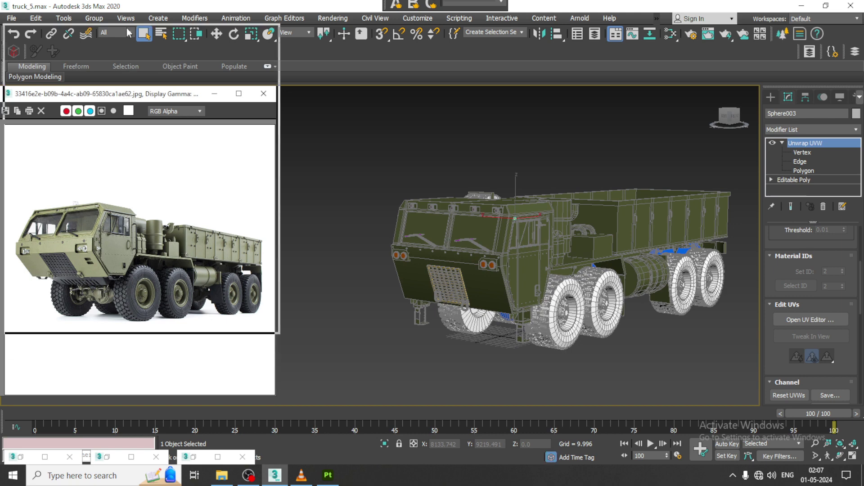
- Move and shrink the reference image window, then enter Expert Mode with Ctrl+X
drag(124, 94, 127, 25)
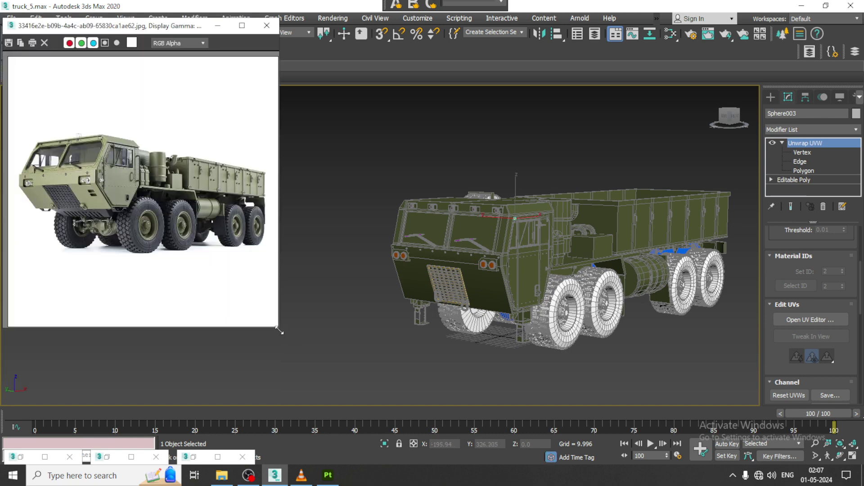
drag(279, 328, 253, 218)
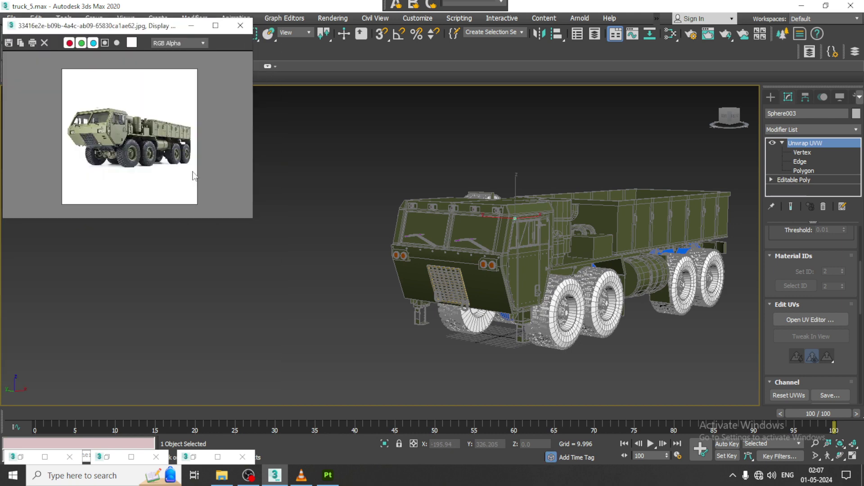
mouse_move(677, 310)
alt+middle_down()
mouse_move(558, 270)
mouse_move(507, 266)
mouse_move(519, 273)
mouse_move(575, 234)
alt+middle_up()
scroll(507, 266, up, 3)
key(ctrl+x)
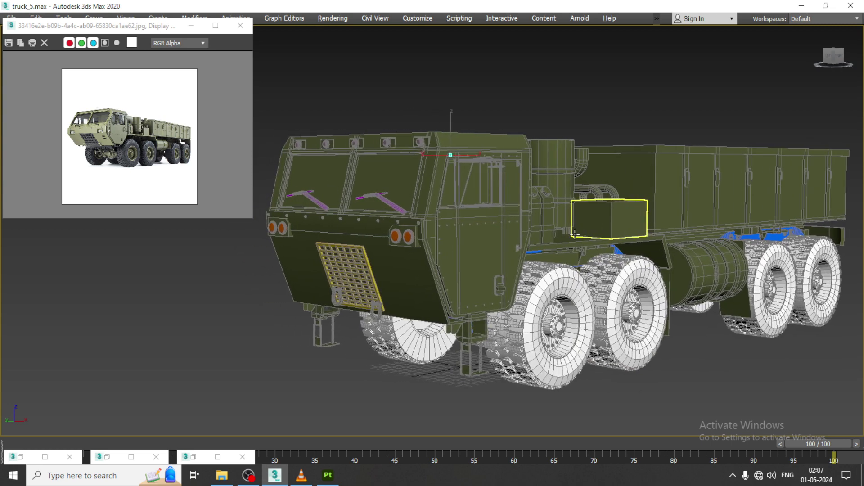